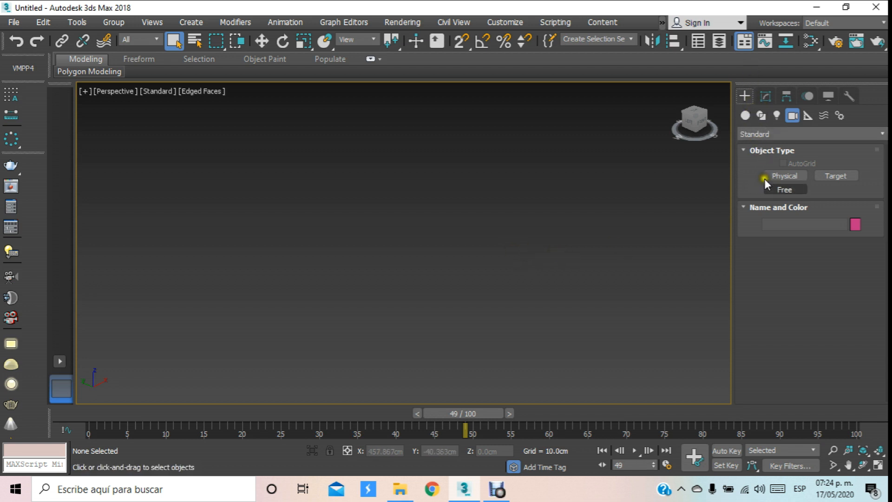
Step: Check the home grid spacing in the grid and snap settings
right_click(461, 41)
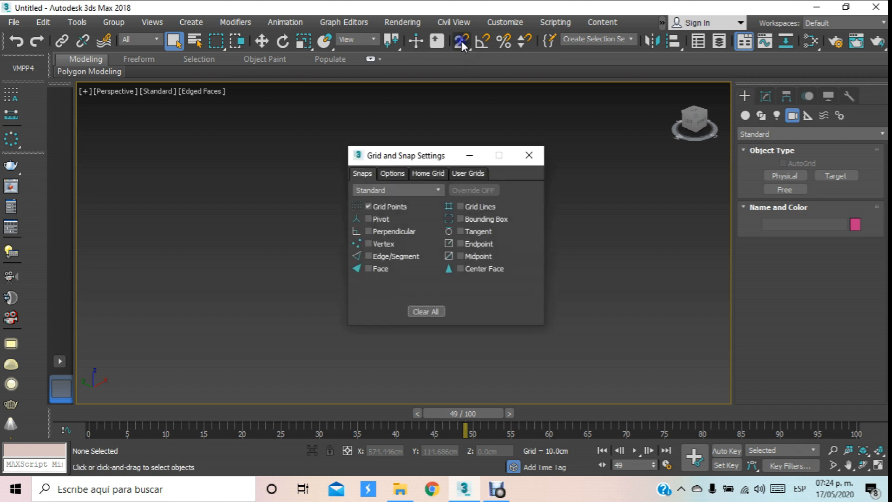
left_click(428, 173)
left_click_drag(510, 197, 419, 192)
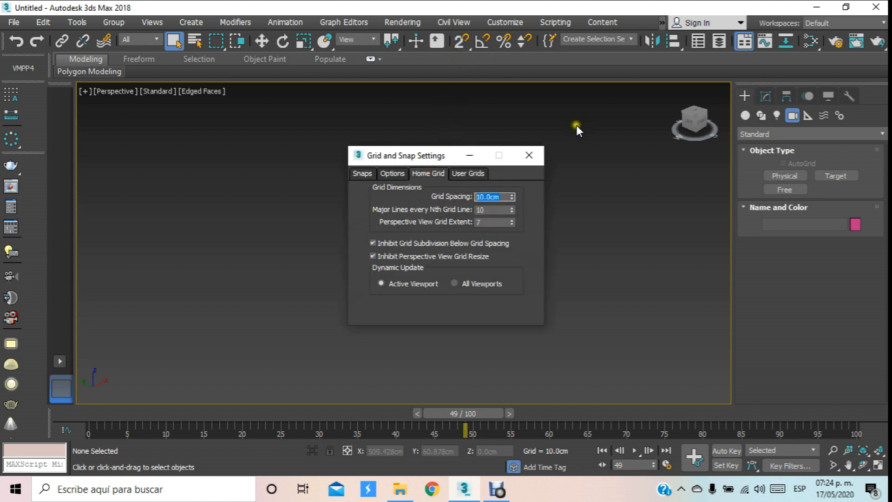
left_click(541, 149)
Step: Check the system unit setup and accept centimeters as the metric display unit
left_click(510, 26)
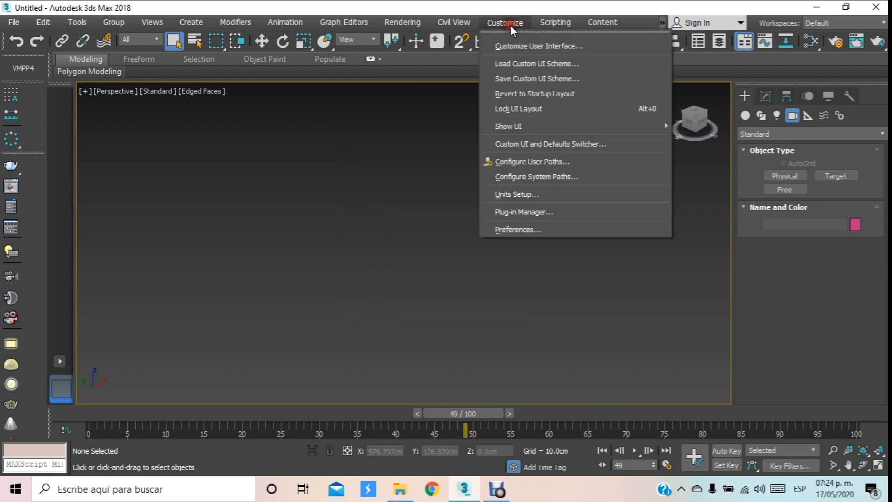
left_click(526, 193)
left_click(453, 138)
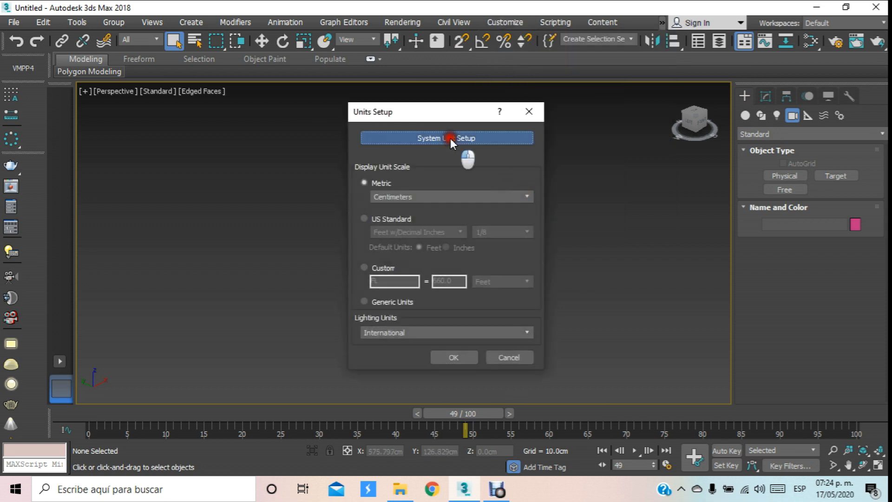
left_click(459, 304)
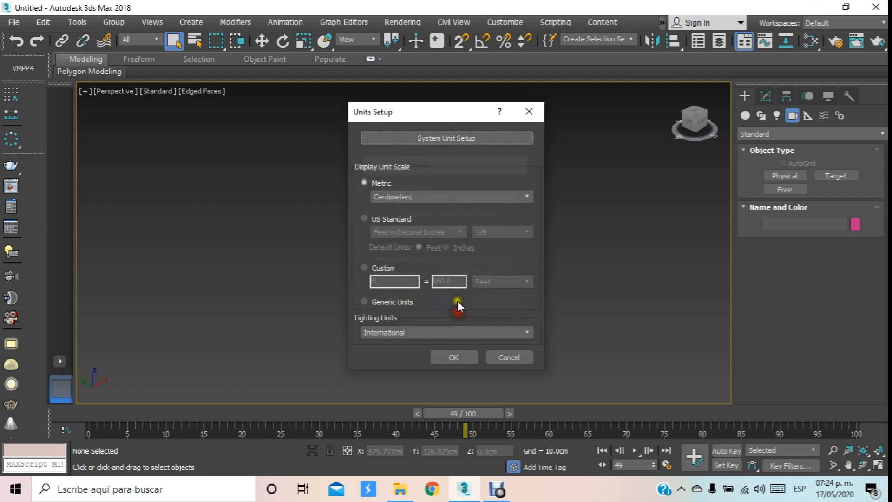
left_click(452, 363)
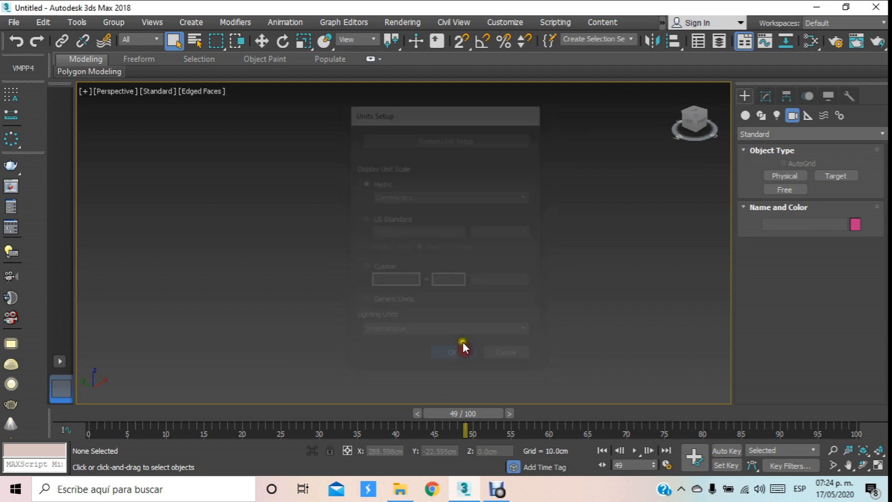
Step: Set the home grid spacing to 1 cm and close the grid and snap settings
right_click(463, 42)
left_click(429, 173)
double_click(478, 196)
type("1")
key("Return")
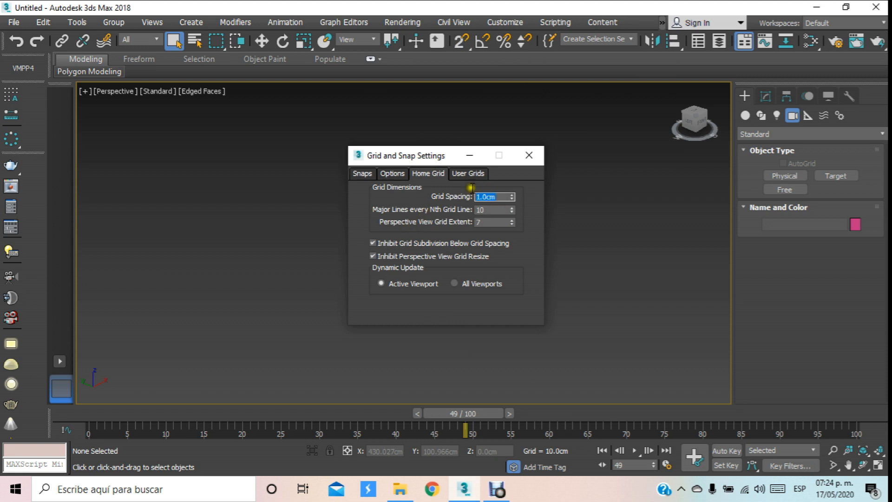
left_click(530, 155)
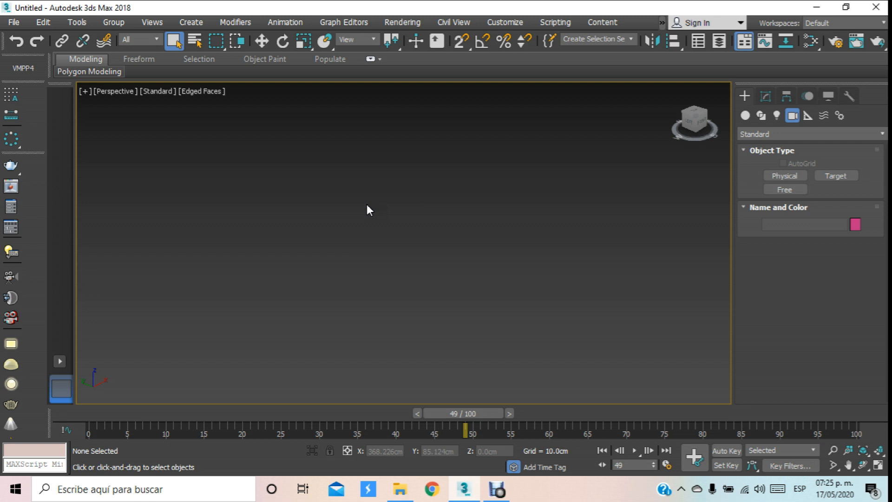
Step: Draw a thin upright box about 2.8 cm long, 19.5 cm wide and 83 cm high in the perspective view
left_click(746, 115)
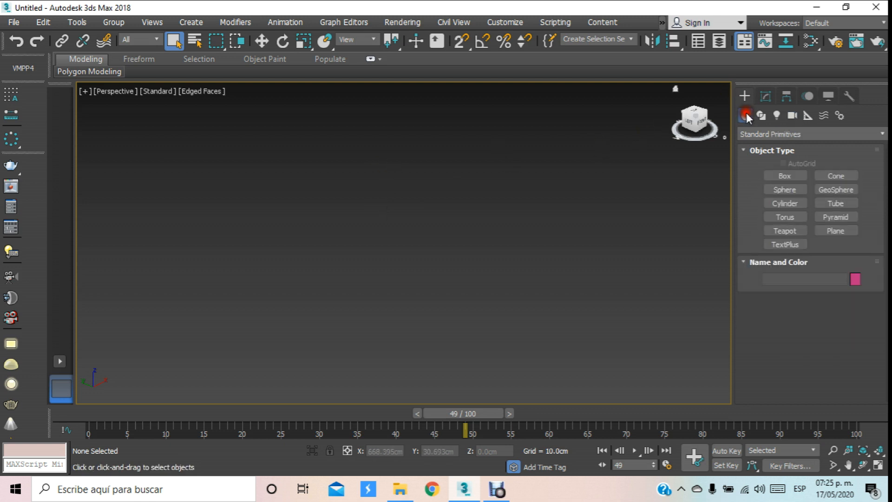
left_click(124, 92)
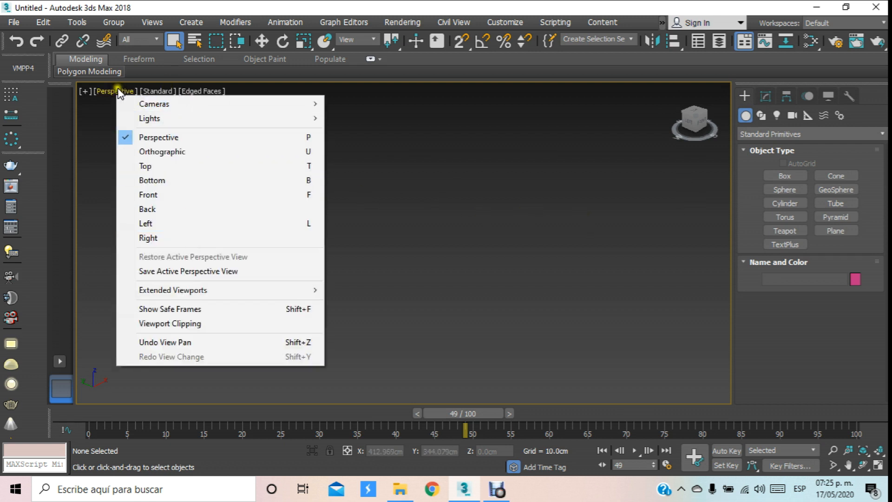
left_click(188, 138)
left_click(769, 175)
left_click_drag(286, 340, 339, 293)
scroll(302, 171, "up", 3)
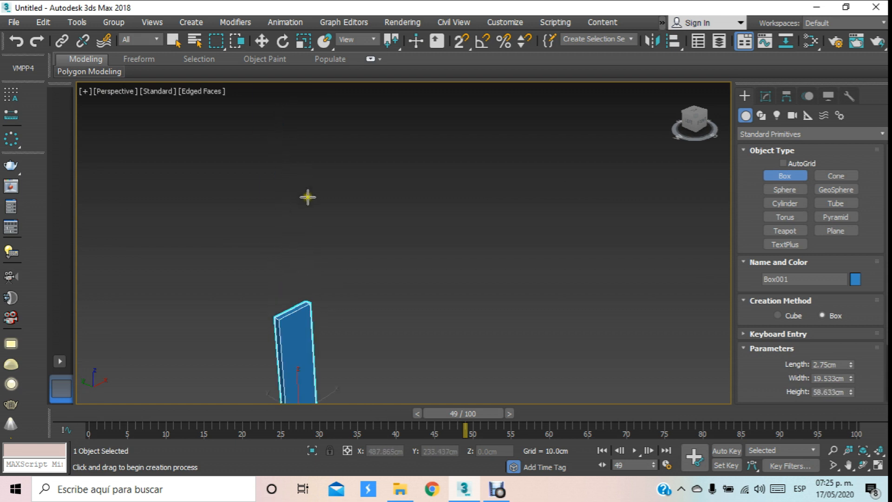
left_click(321, 159)
Step: Set the box's height to 100 cm, its width to 20 cm and its length to 5 cm
left_click(769, 95)
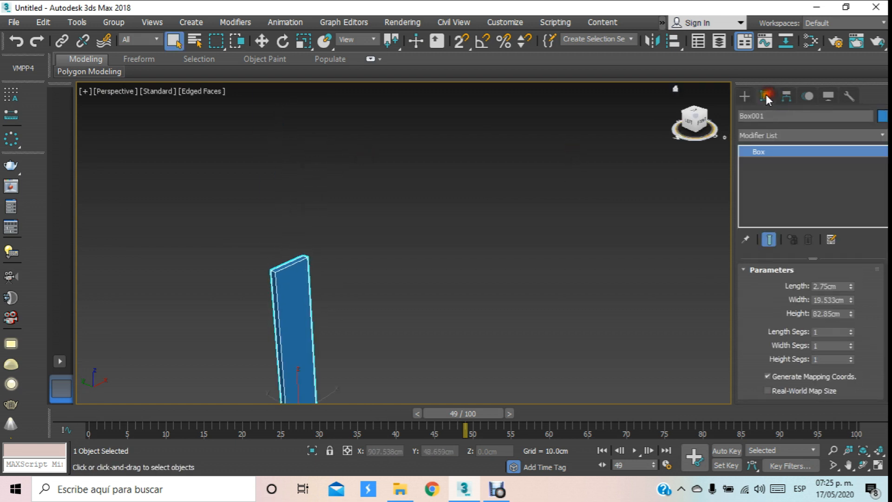
middle_click_drag(475, 319, 485, 248)
double_click(831, 314)
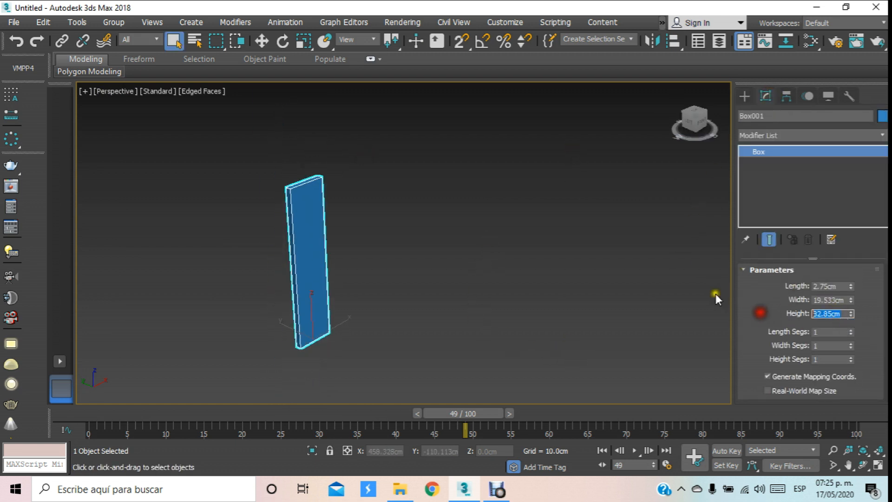
key("BackSpace")
type("100")
key("Return")
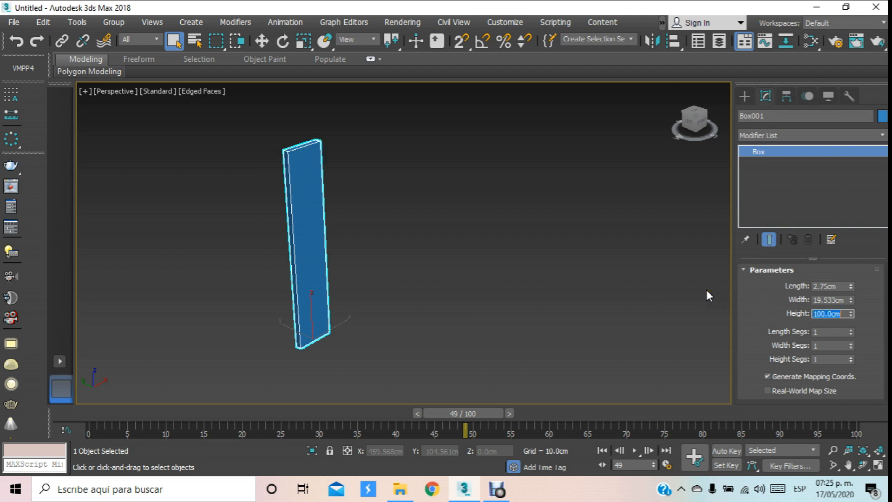
key("shift+Tab")
type("20")
key("Return")
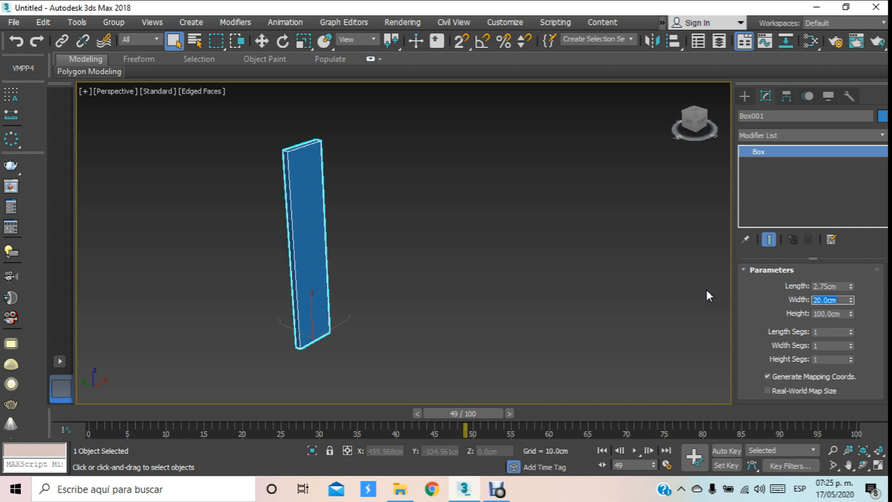
key("shift+Tab")
type("5")
key("Return")
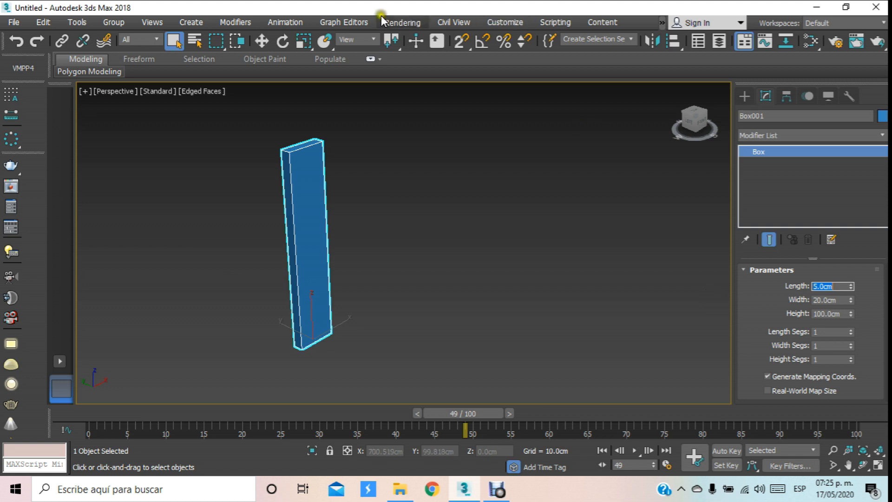
Step: Activate the Move tool for the box and set the transform center to the selection center
left_click(262, 41)
middle_click_drag(333, 147, 368, 165)
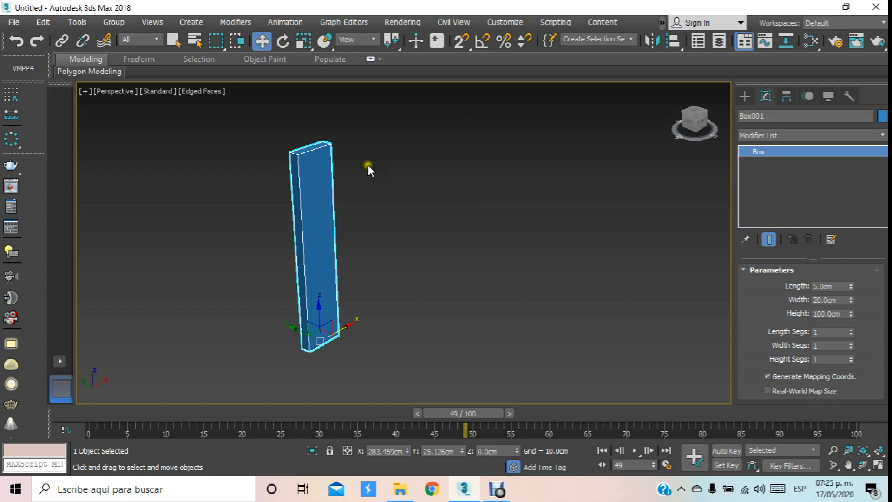
left_click_drag(392, 50, 392, 62)
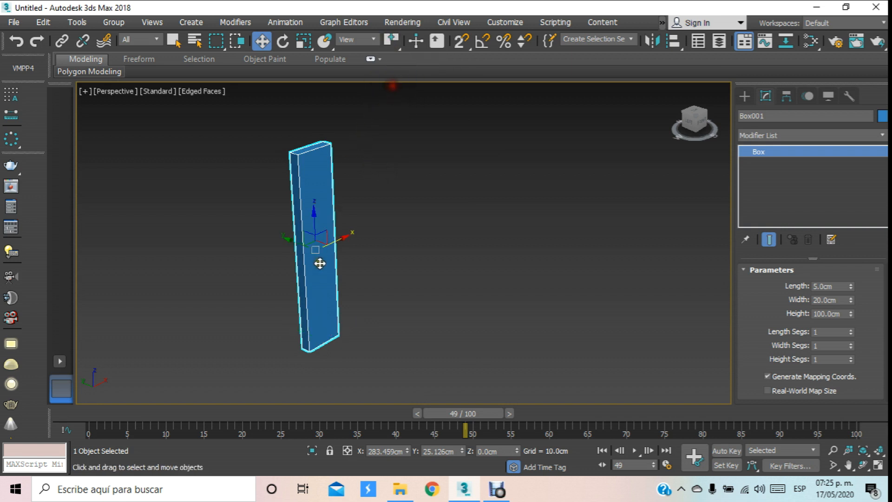
middle_click_drag(319, 254, 301, 251)
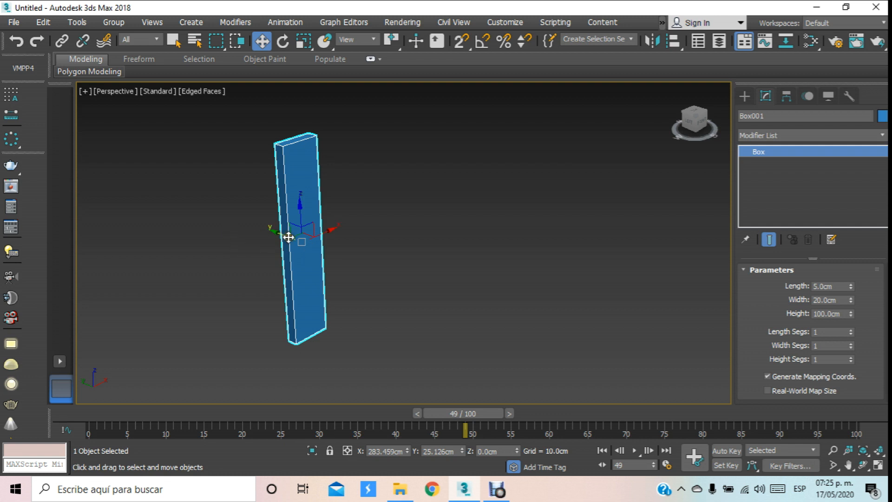
left_click_drag(287, 237, 296, 243)
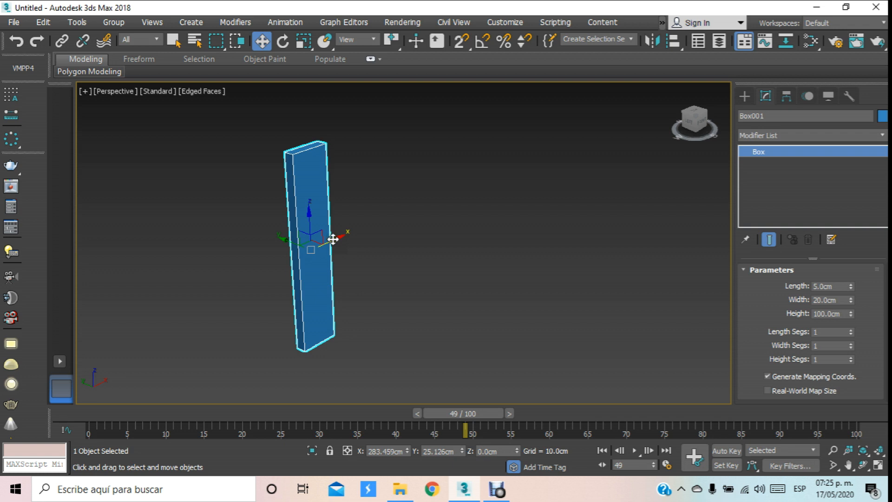
Step: Clone the box upward as a single copy at about Z 62.7 cm and color the copy pale green
mouse_move(333, 239)
left_mouse_down()
mouse_move(337, 265)
mouse_move(353, 259)
mouse_move(319, 233)
mouse_move(321, 74)
mouse_move(333, 96)
mouse_move(330, 157)
left_mouse_up()
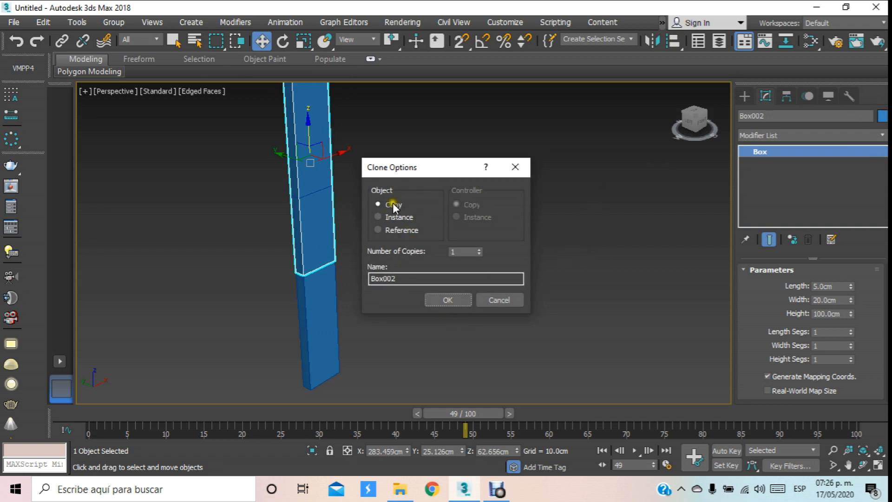
left_click(446, 300)
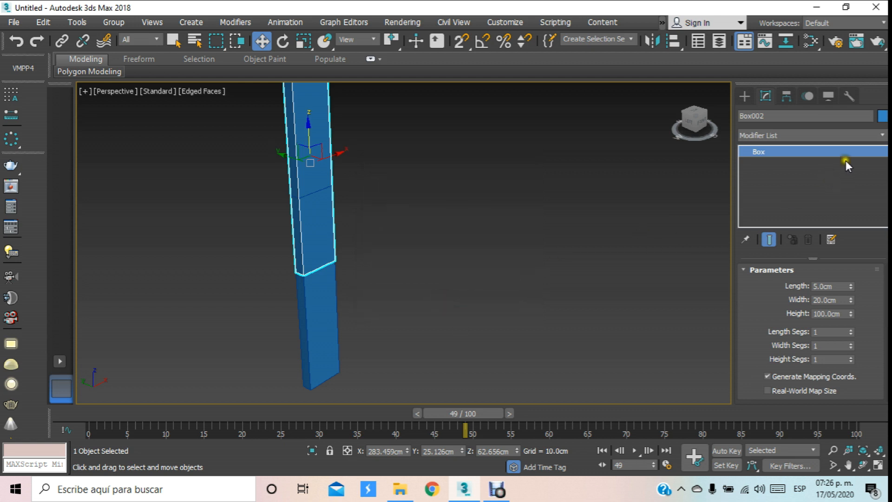
left_click(881, 116)
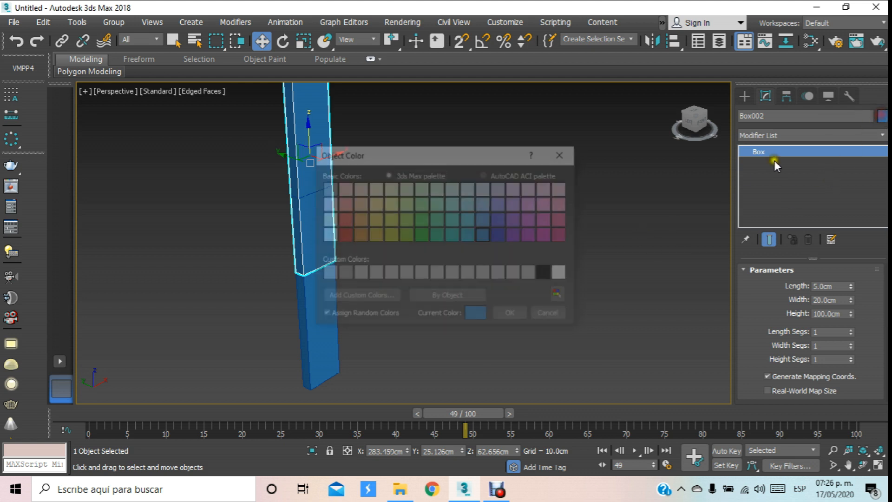
left_click(407, 186)
left_click(503, 311)
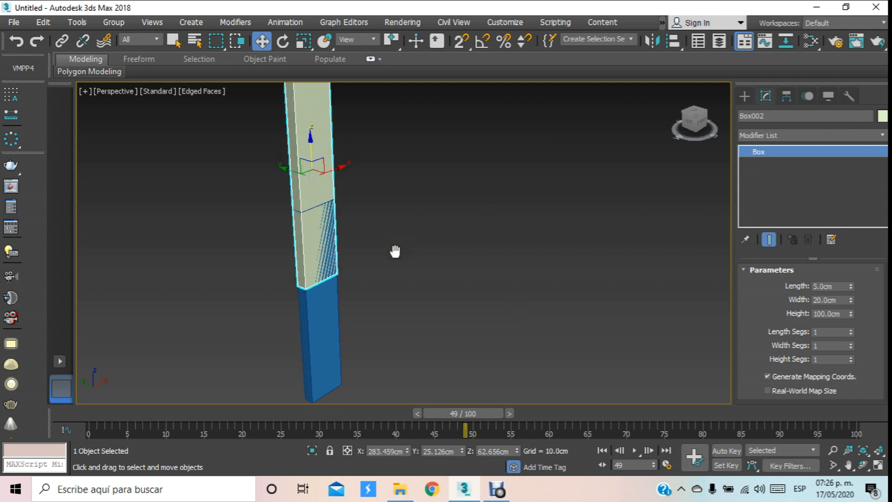
Step: In the top view, move the pale green box behind the blue one to about Y 30.6 cm and copy it in front at about Y 19.7 cm
key("t")
scroll(361, 209, "down", 3)
scroll(562, 214, "up", 6)
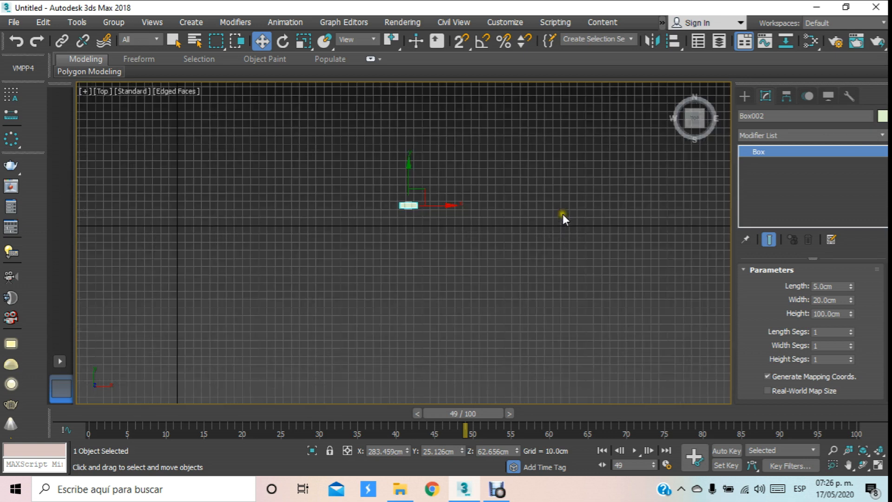
scroll(337, 199, "up", 5)
mouse_move(393, 183)
left_mouse_down()
mouse_move(397, 135)
mouse_move(387, 140)
mouse_move(392, 239)
left_mouse_up()
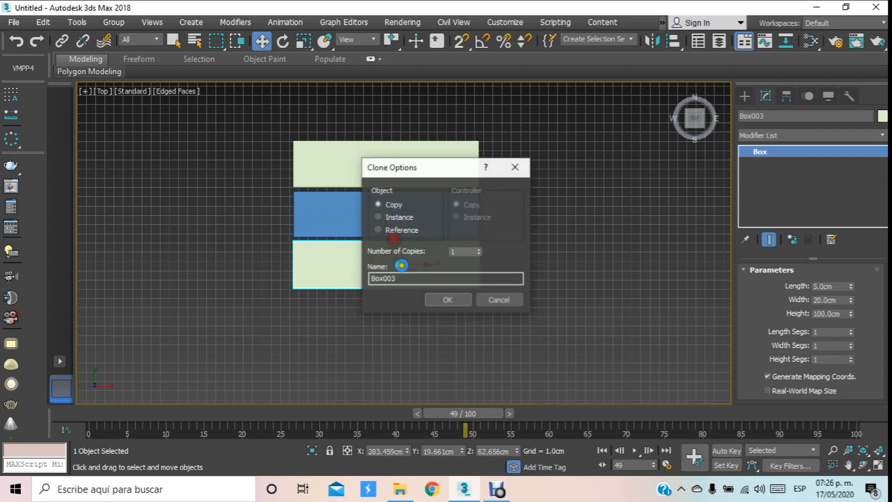
left_click(450, 299)
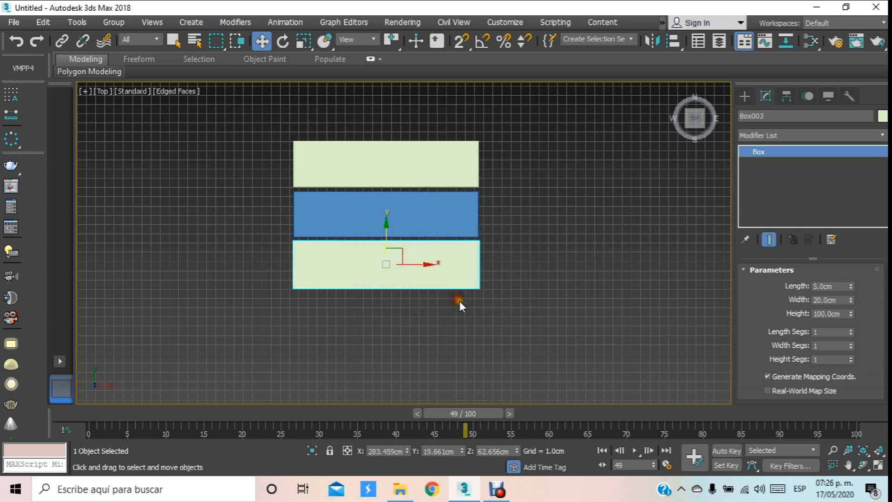
left_click(537, 289)
Step: In the perspective view, select both pale green boxes and raise them together so only their lower ends overlap the blue box
key("p")
scroll(432, 170, "up", 3)
scroll(433, 194, "down", 5)
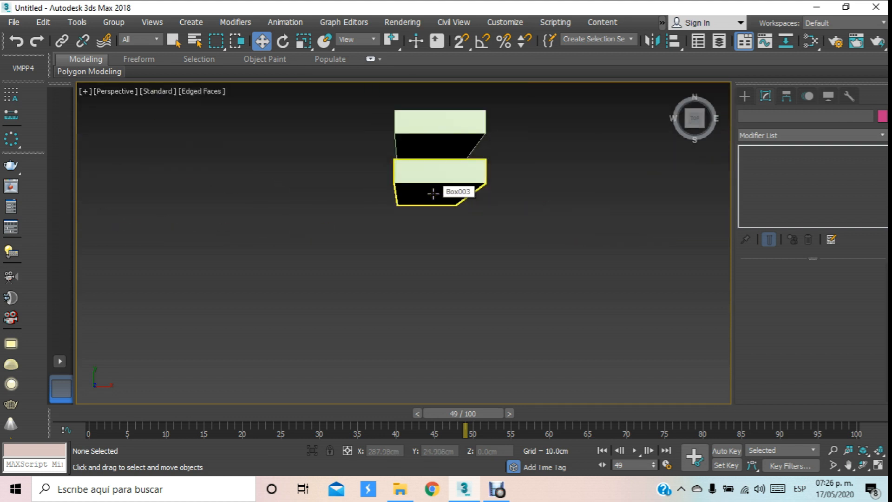
left_click(862, 465)
left_click_drag(456, 273, 412, 165)
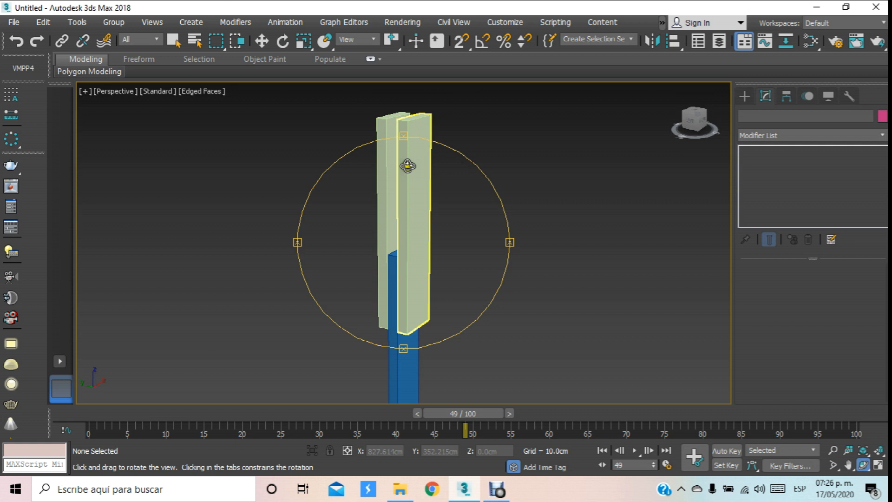
left_click(261, 40)
left_click(386, 157)
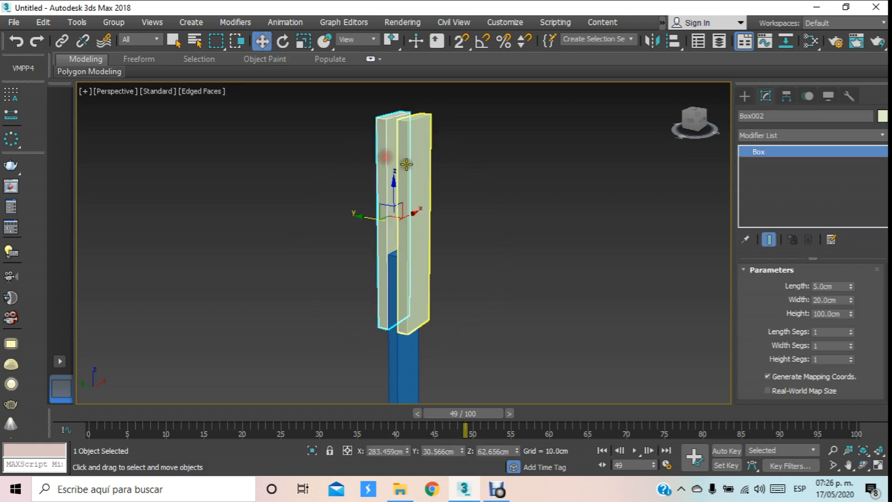
left_click(400, 167, "ctrl")
left_click_drag(394, 297, 405, 256)
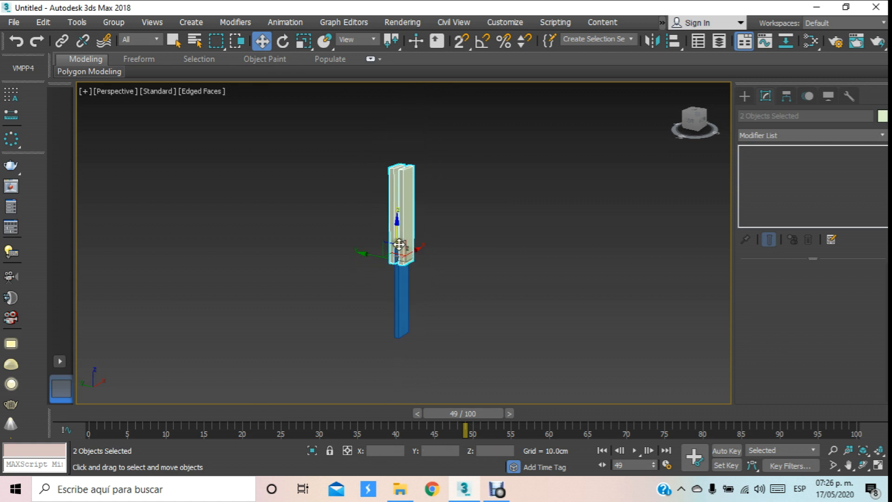
left_click(310, 224)
Step: Inspect how the top of the blue box sits between the two pale green boxes
scroll(310, 228, "down", 3)
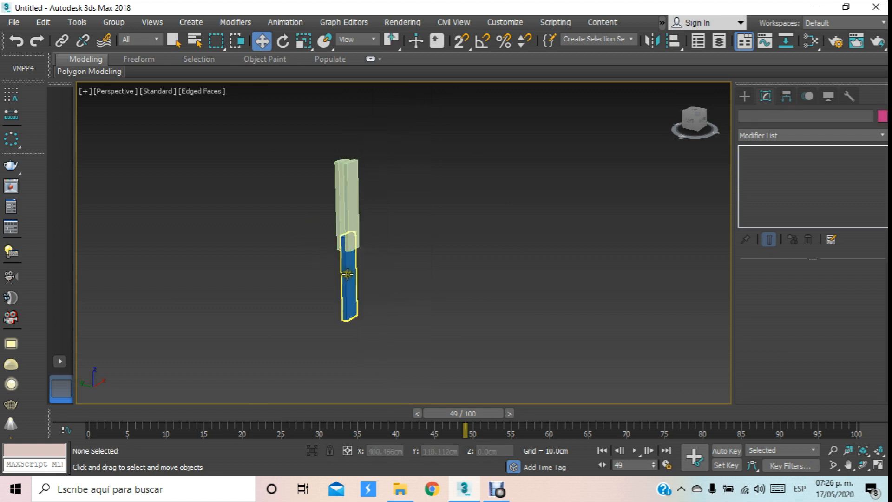
left_click(343, 255)
scroll(332, 251, "up", 5)
scroll(330, 248, "down", 3)
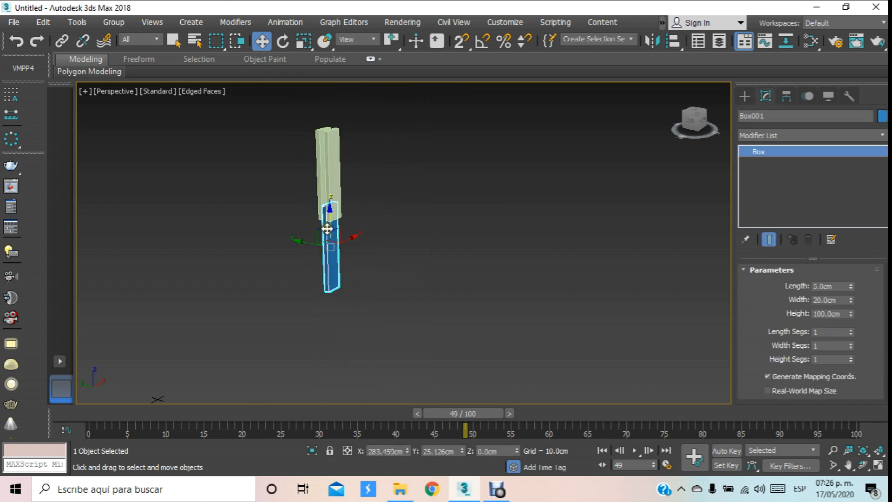
scroll(321, 248, "up", 3)
middle_click_drag(319, 251, 318, 217)
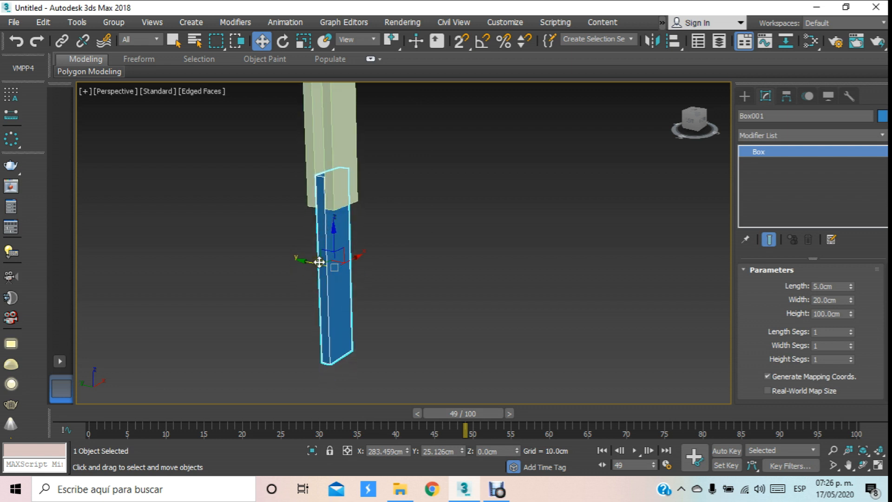
scroll(352, 272, "up", 3)
left_click(422, 213)
scroll(353, 243, "down", 2)
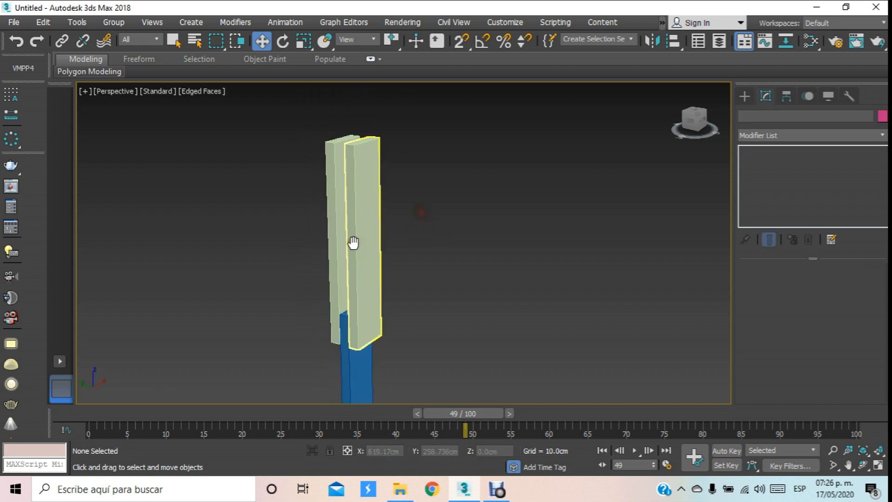
Step: Convert the rear pale green box to an Editable Poly
left_click(338, 193)
right_click(338, 193)
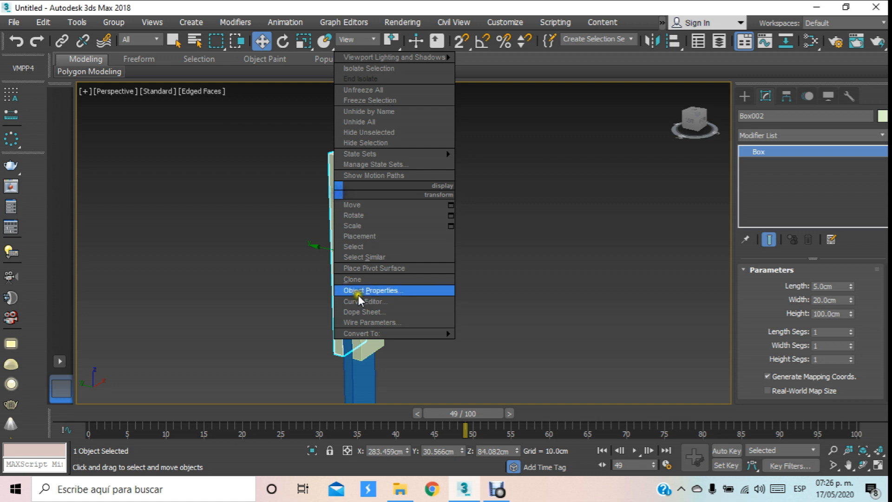
mouse_move(400, 333)
left_click(523, 347)
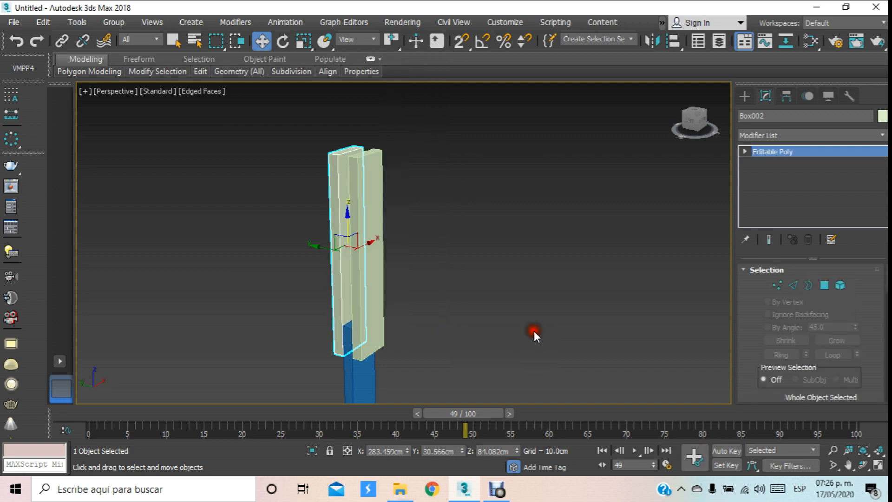
Step: At Element level, attach the front pale green box to the rear one and leave sub-object editing
left_click(840, 285)
scroll(737, 342, "down", 5)
scroll(748, 322, "down", 1)
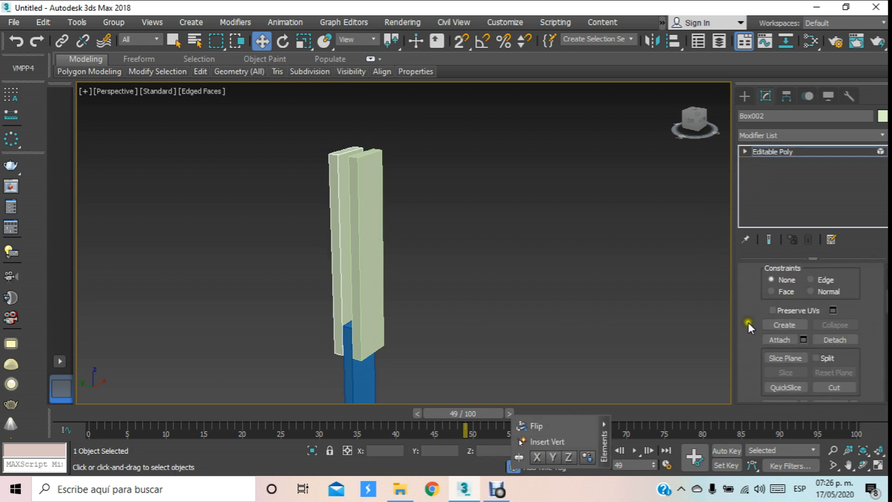
left_click(779, 340)
left_click(367, 216)
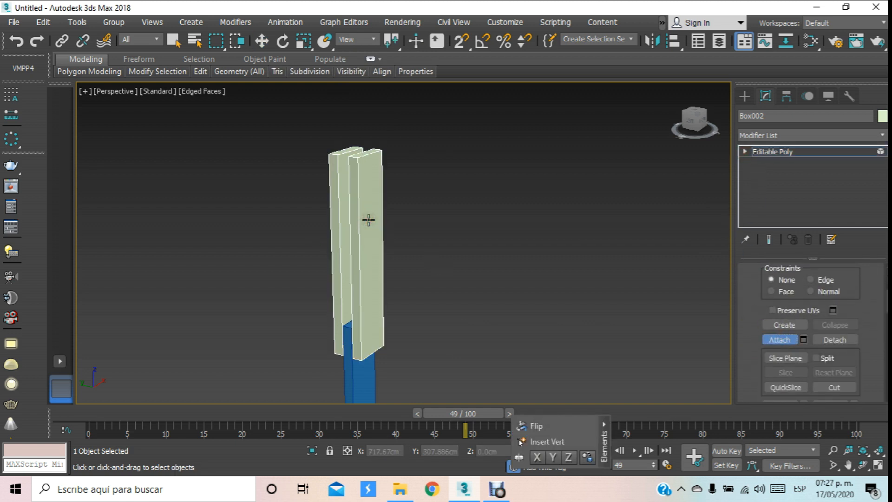
left_click(262, 40)
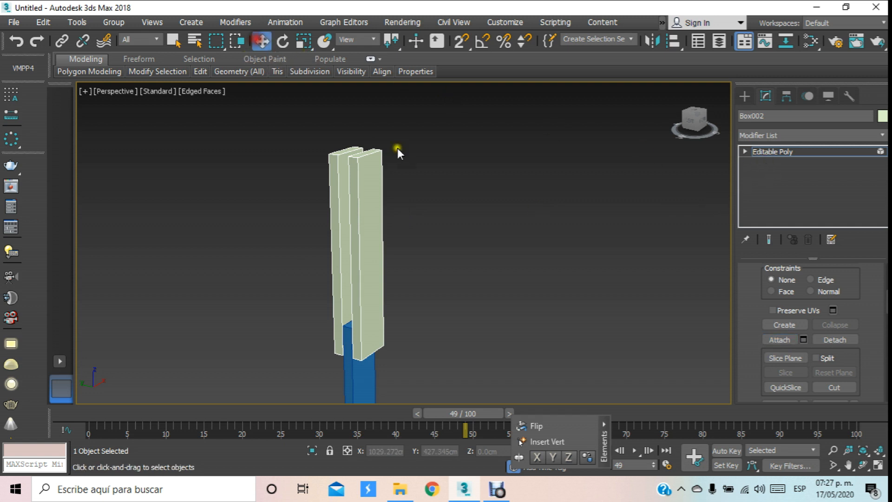
left_click(744, 151)
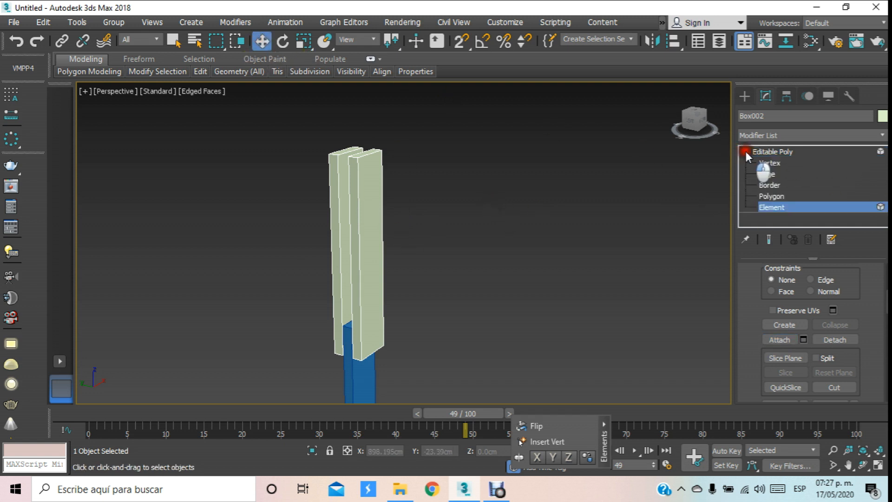
left_click(779, 208)
left_click(603, 248)
left_click(368, 209)
Step: Set the blue box's height to 120 cm
middle_click_drag(357, 231, 360, 107)
left_click(365, 306)
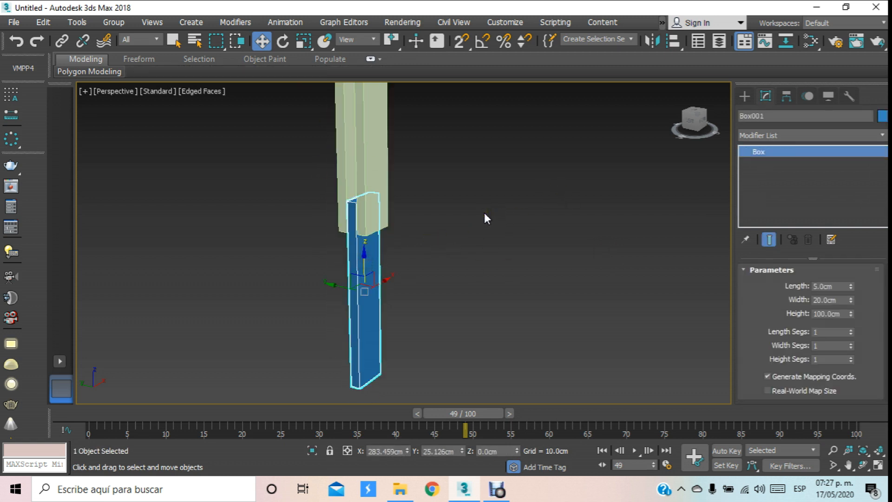
key("f")
scroll(430, 211, "down", 5)
scroll(425, 224, "up", 5)
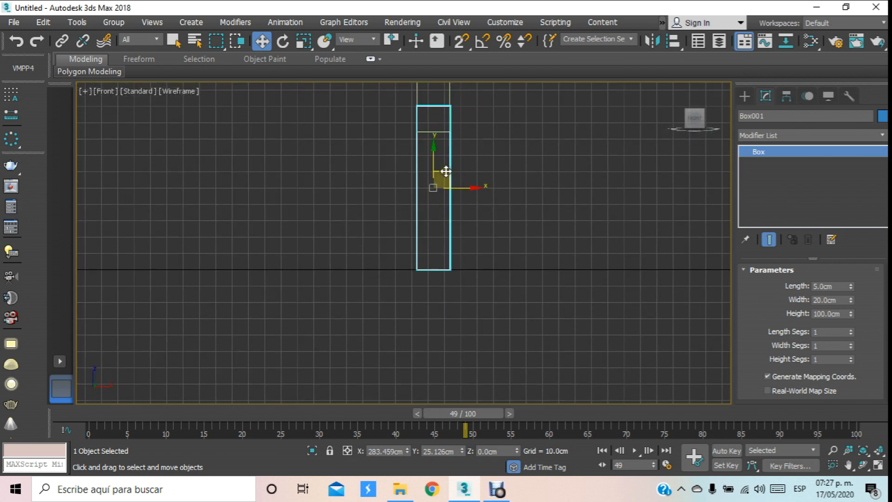
key("p")
scroll(462, 146, "down", 2)
double_click(840, 313)
type("1210")
key("Return")
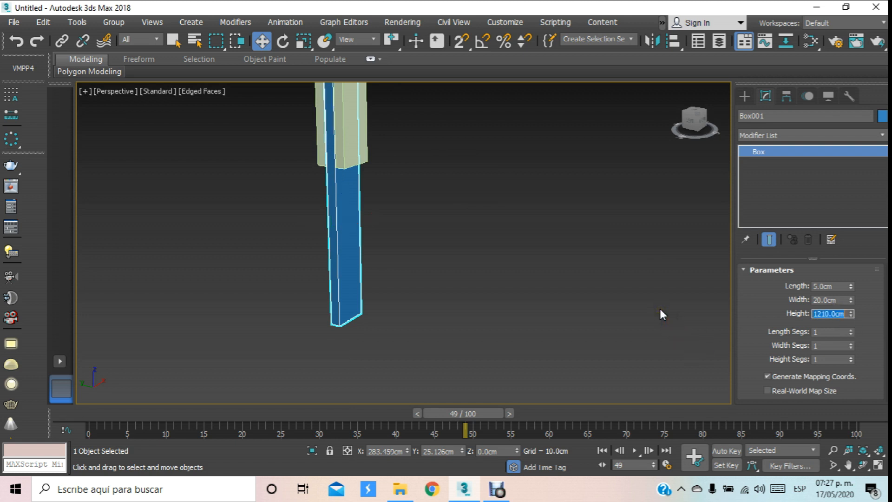
type("120")
key("Return")
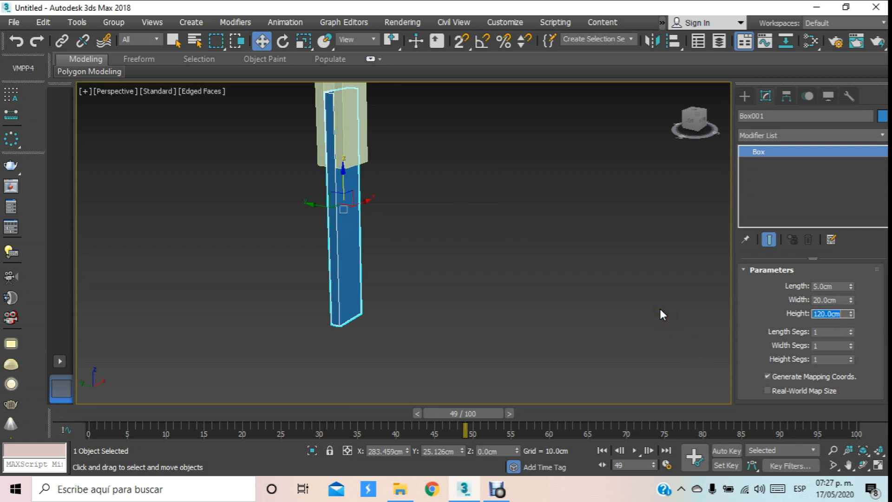
Step: Lower the blue box to about Z -11.8 cm, keeping its top between the pale green boxes, and check the overlap from the front
left_click_drag(344, 177, 356, 191)
middle_click_drag(355, 192, 336, 280)
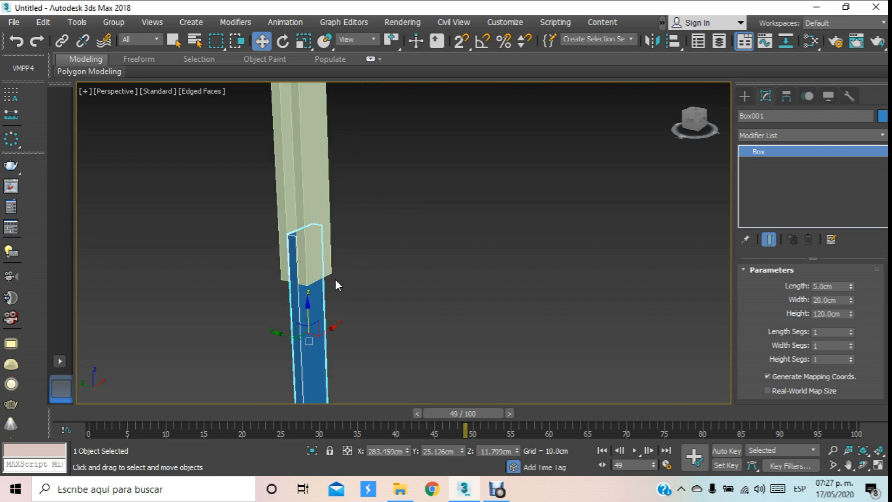
key("f")
scroll(370, 236, "down", 3)
middle_click_drag(409, 207, 386, 270)
key("p")
key("f")
scroll(395, 233, "up", 3)
key("F3")
scroll(397, 210, "down", 3)
left_click(417, 202)
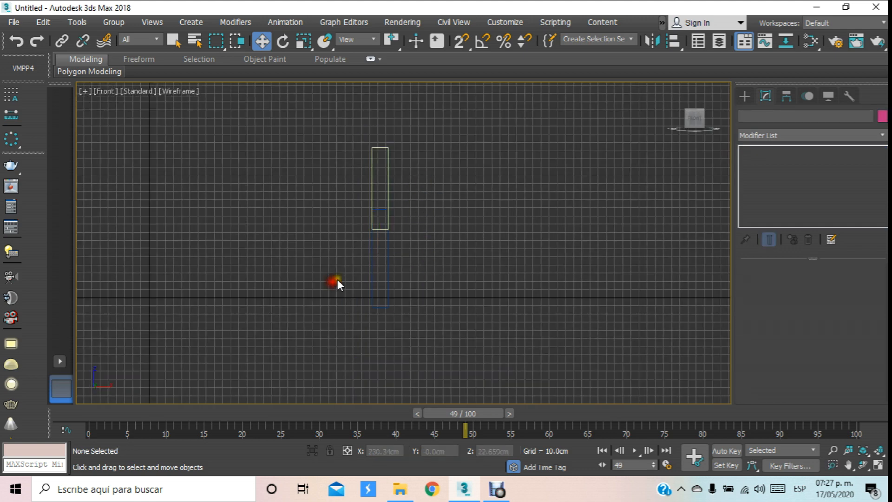
Step: In the front view, select the blue box and the pale green pair and rotate them about 62° clockwise
scroll(381, 214, "down", 2)
left_click_drag(338, 149, 454, 274)
scroll(302, 122, "up", 4)
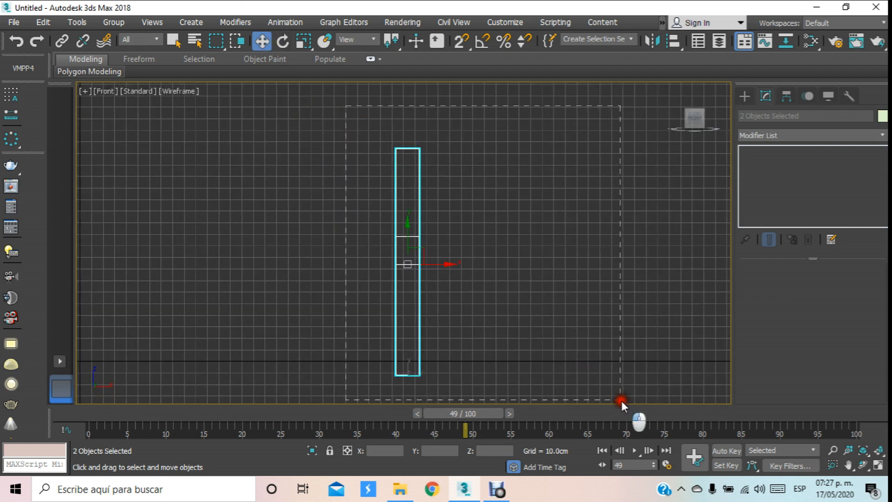
left_click(284, 41)
left_click_drag(433, 232, 494, 284)
middle_click_drag(460, 257, 487, 183)
scroll(448, 150, "down", 2)
Step: Move both parts to bring the blue box to about X -7.8 cm and shift the pale green pair alone to about X 75.7 cm
left_click(263, 42)
left_click_drag(460, 176, 223, 174)
left_click(263, 175)
left_click(255, 160)
left_click_drag(280, 155, 348, 163)
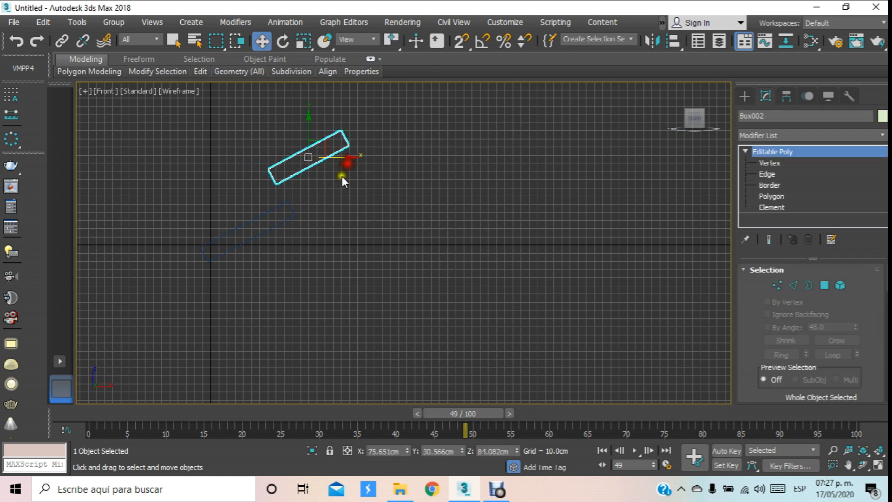
left_click(271, 223)
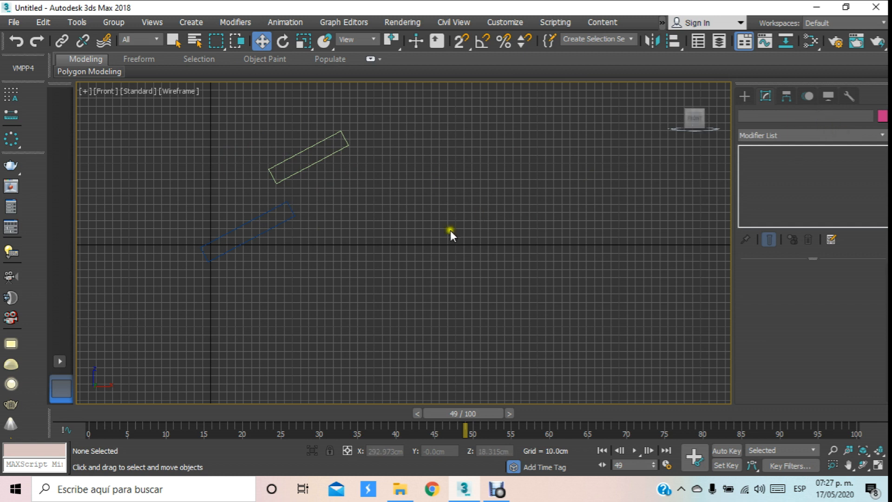
Step: Change the blue box's object color to light turquoise
left_click(295, 215)
left_click(883, 118)
left_click(456, 197)
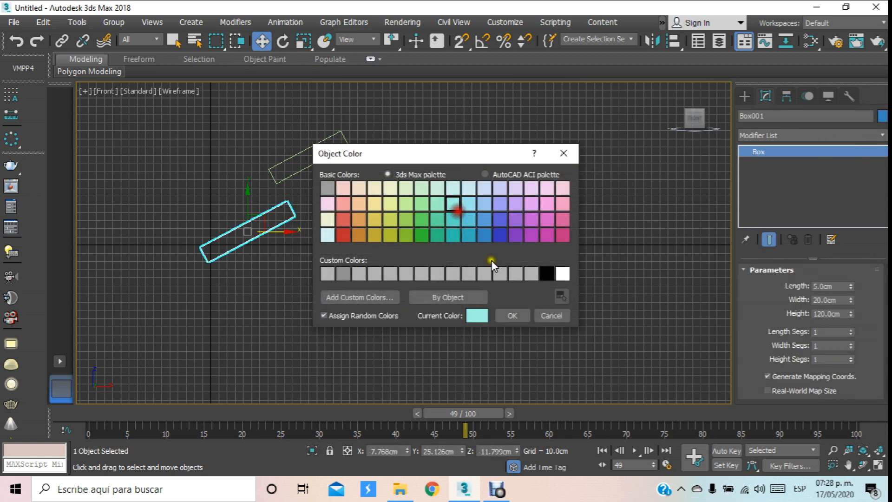
left_click(520, 313)
scroll(306, 293, "up", 2)
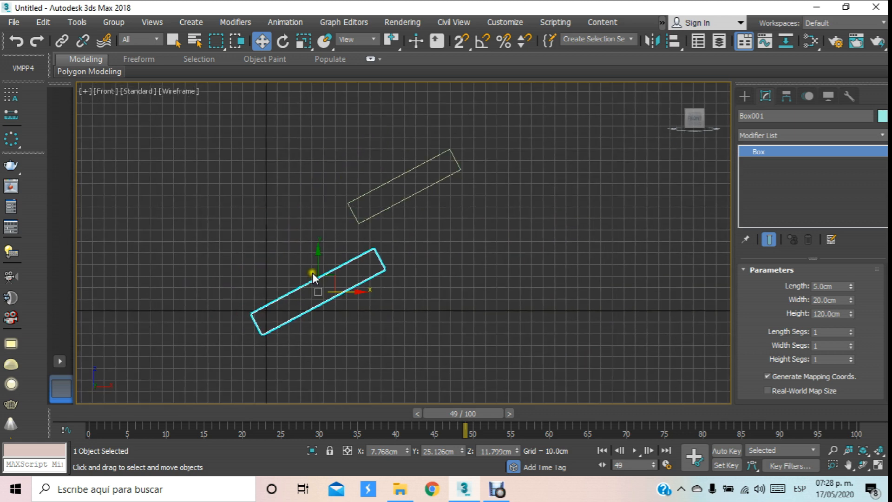
Step: Raise the turquoise box to about Z 23.4 cm so its upper end overlaps the pale green pair
left_click(328, 238)
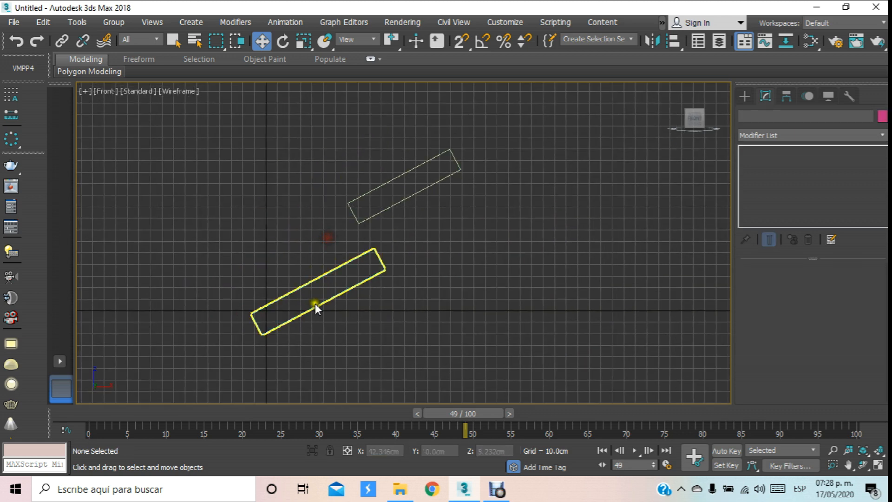
left_click(317, 276)
left_click_drag(319, 255, 334, 233)
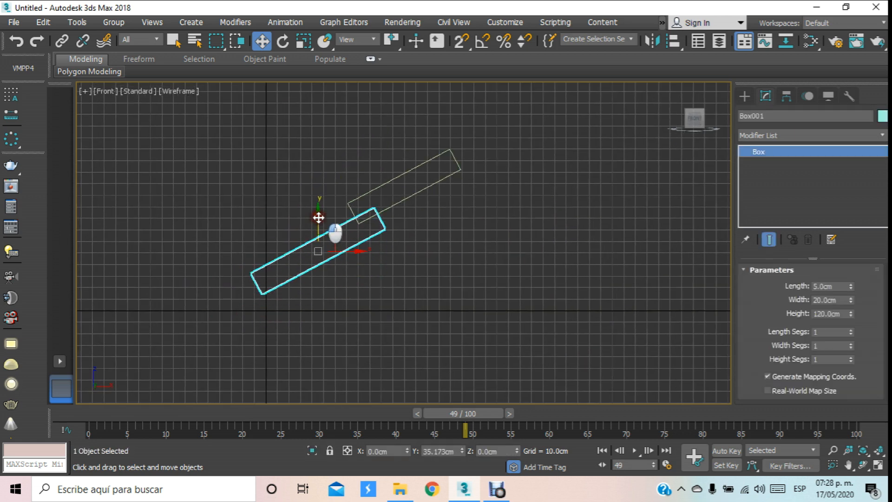
Step: Rotate the pale green pair clockwise about its joint end until it slopes downward away from the turquoise box
left_click(405, 203)
left_click(283, 41)
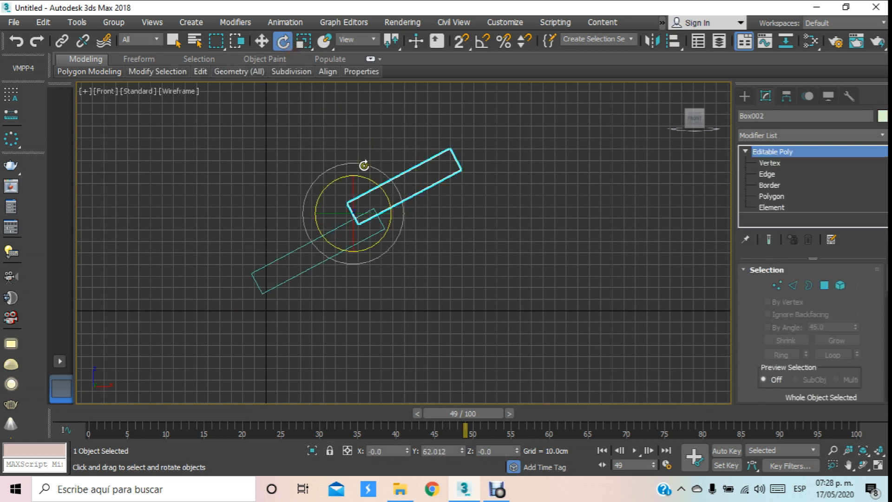
left_click_drag(365, 181, 414, 321)
left_click(260, 41)
Step: Shift the turquoise box to about X -14.5 cm and steepen it to a Y rotation of about 33.6°
left_click(346, 255)
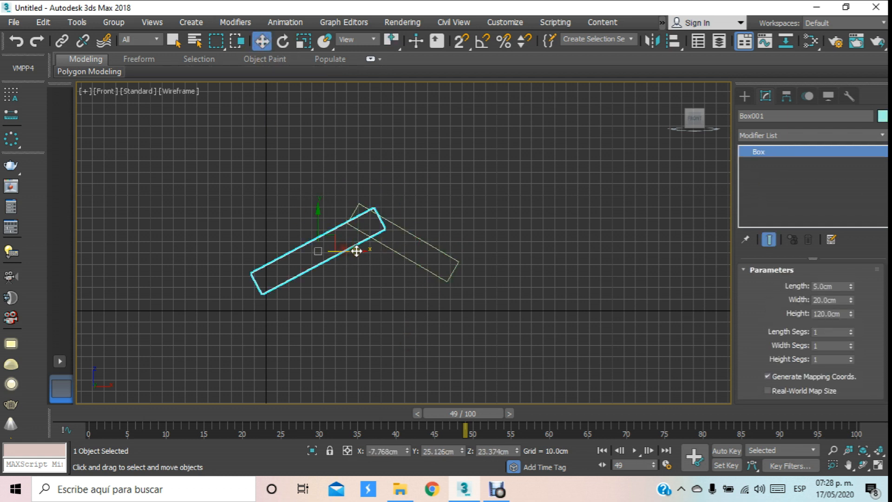
left_click_drag(350, 249, 343, 246)
scroll(358, 225, "up", 4)
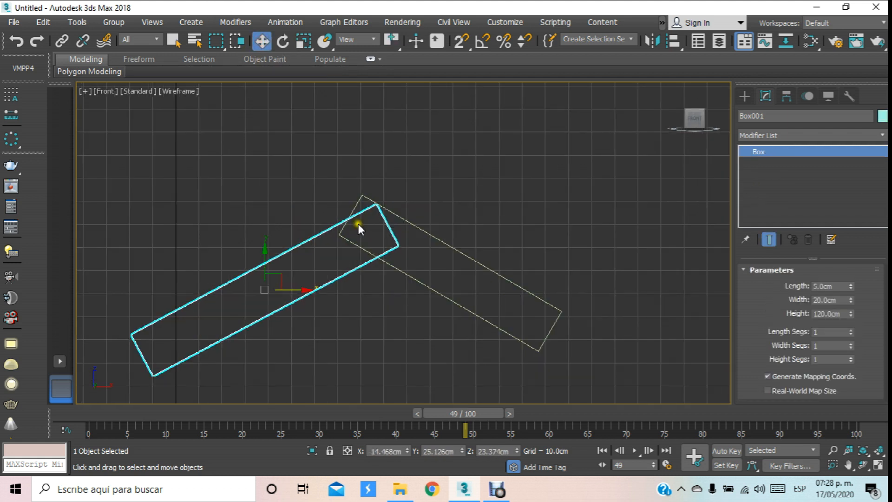
middle_click_drag(359, 225, 256, 166)
left_click(282, 41)
middle_click_drag(186, 134, 286, 130)
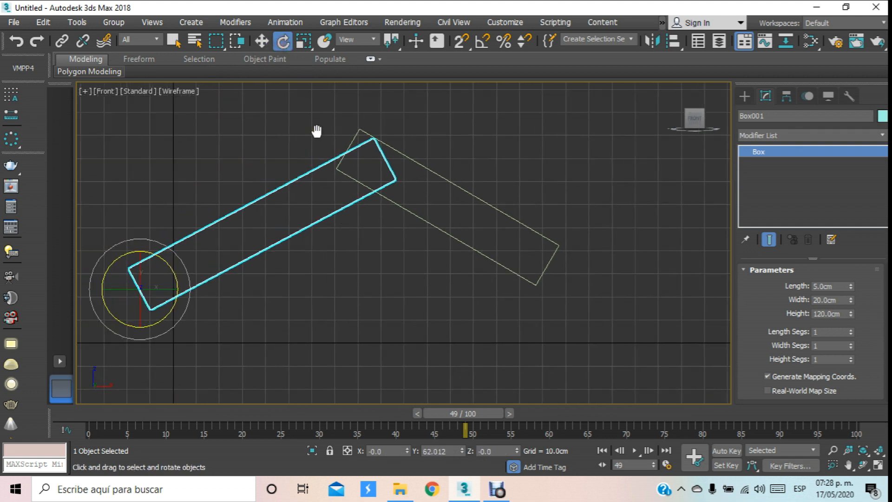
left_click_drag(183, 265, 166, 188)
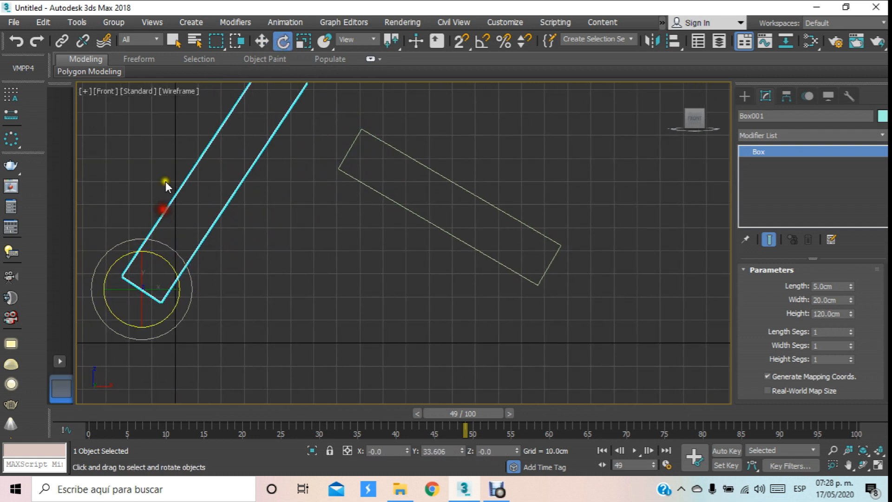
Step: Move the turquoise box so its upper end overlaps the raised end of the pale green pair
left_click(262, 41)
middle_click_drag(218, 145, 222, 198)
left_click_drag(243, 226, 324, 241)
left_click_drag(307, 193, 336, 271)
Step: Adjust the turquoise box's Y rotation to about 31.4° and move it to about X 27.8 cm, Z -16.5 cm
left_click(284, 42)
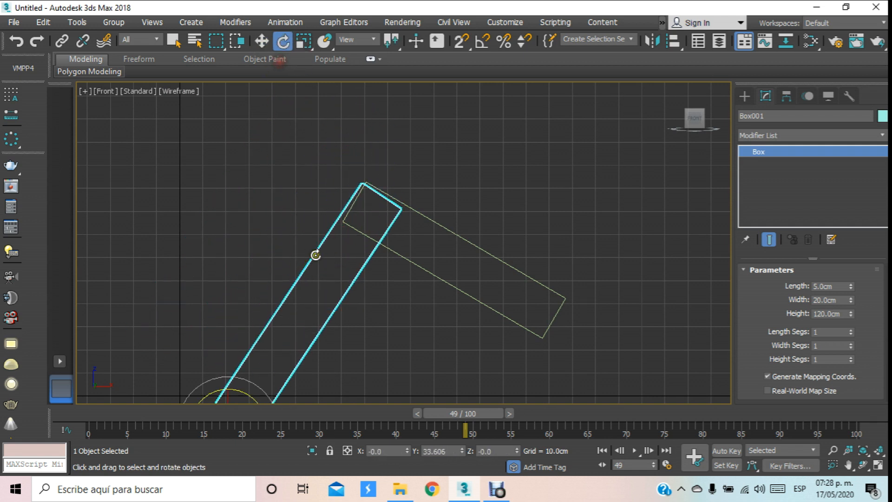
middle_click_drag(315, 255, 320, 199)
left_click_drag(261, 330, 278, 341)
left_click(262, 41)
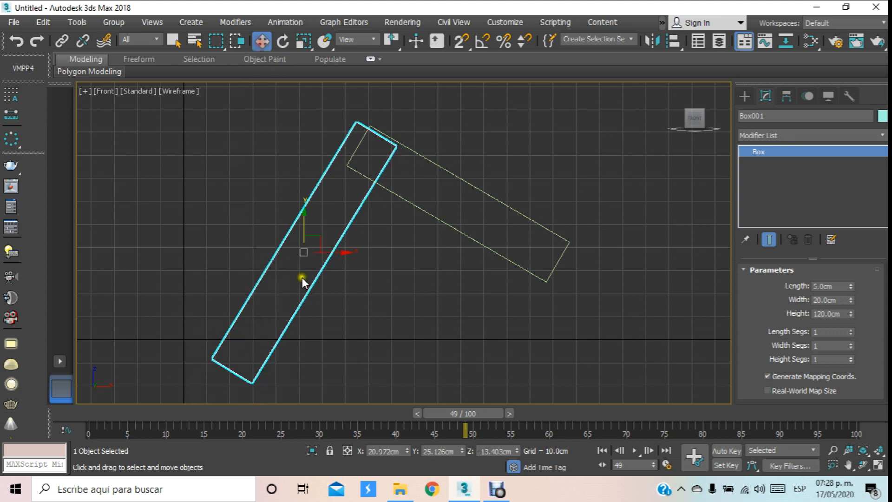
left_click_drag(325, 255, 327, 234)
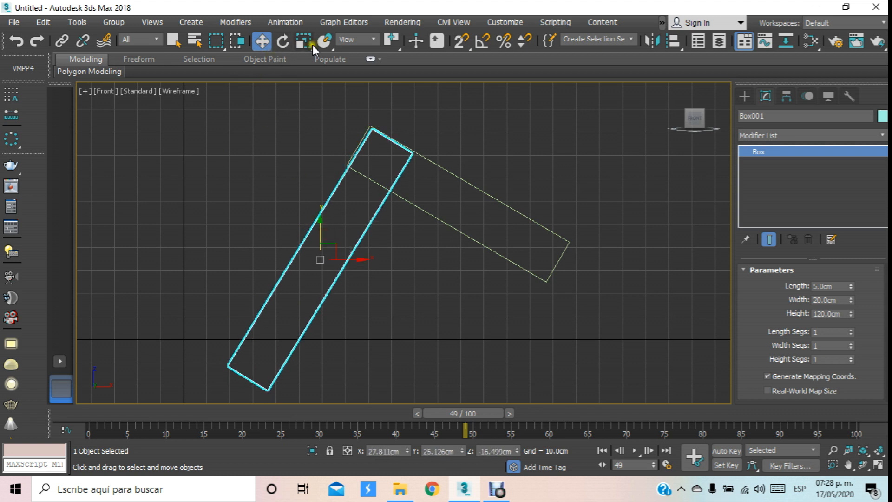
Step: Use the selection center as the transform center and rotate the turquoise box slightly to align its end with the pale green pair
left_click_drag(402, 44, 397, 84)
left_click(282, 41)
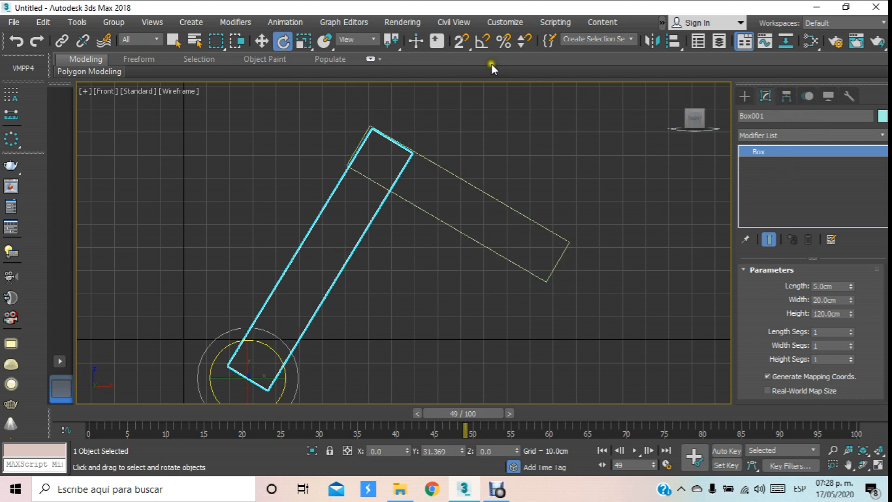
left_click(398, 42)
left_click(391, 82)
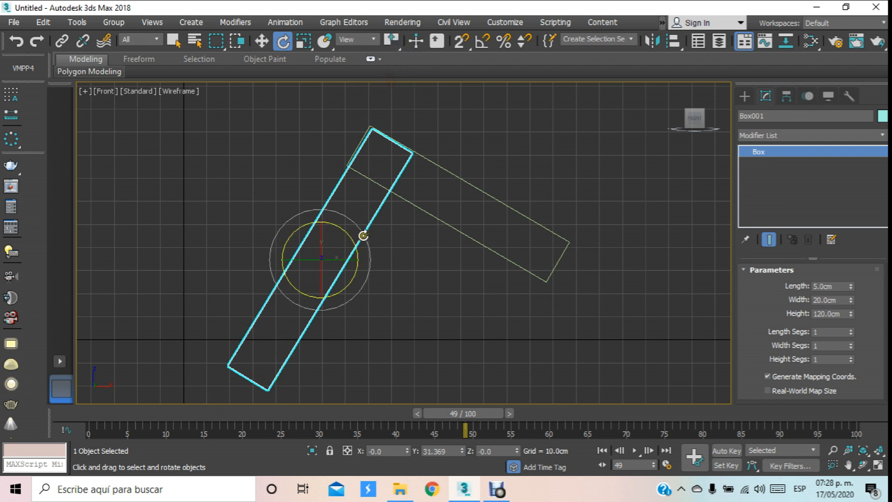
left_click_drag(366, 227, 366, 225)
left_click(256, 42)
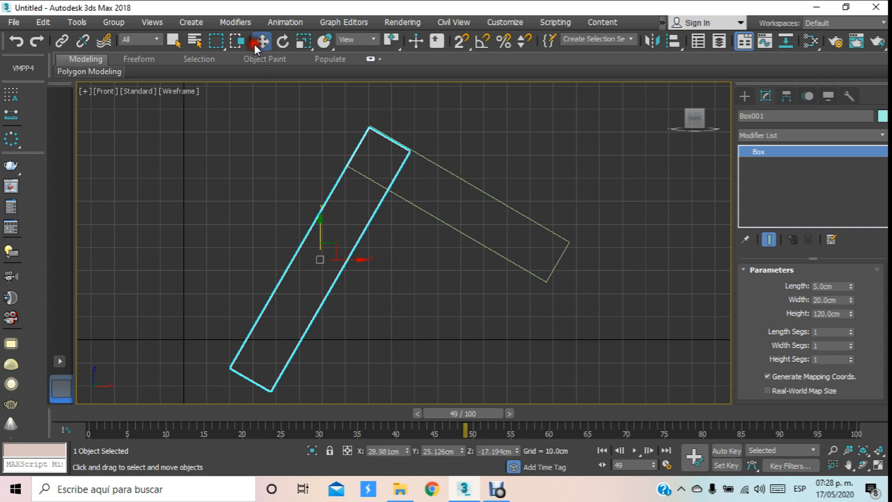
Step: Select both parts and raise them together above the ground line, bringing the pale green pair to about Z 114 cm
left_click(266, 154)
scroll(267, 154, "down", 3)
left_click_drag(202, 98, 567, 358)
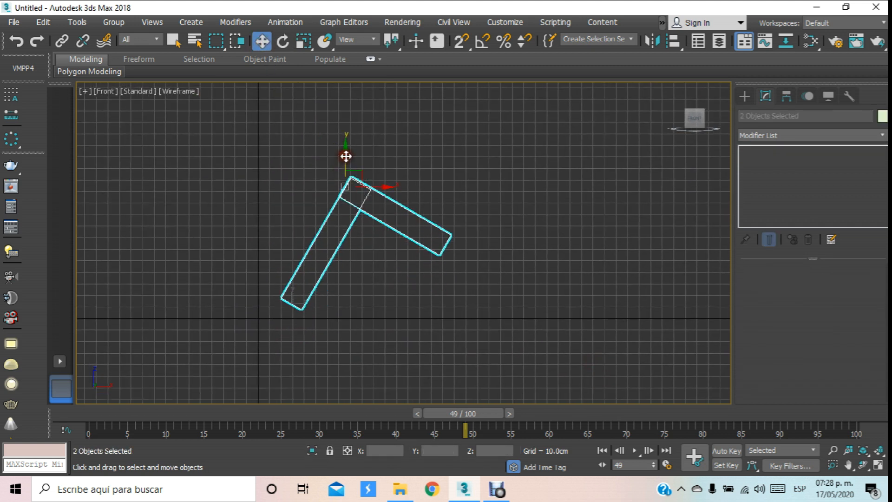
Step: Inspect the joint between the turquoise box and the pale green pair in the top, perspective and front views
key("t")
left_click(561, 228)
scroll(561, 228, "up", 6)
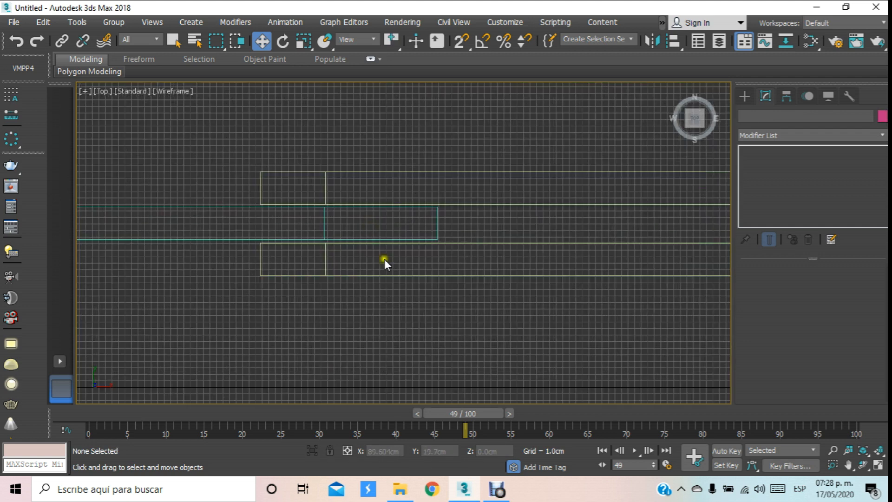
left_click(437, 245)
scroll(434, 249, "down", 3)
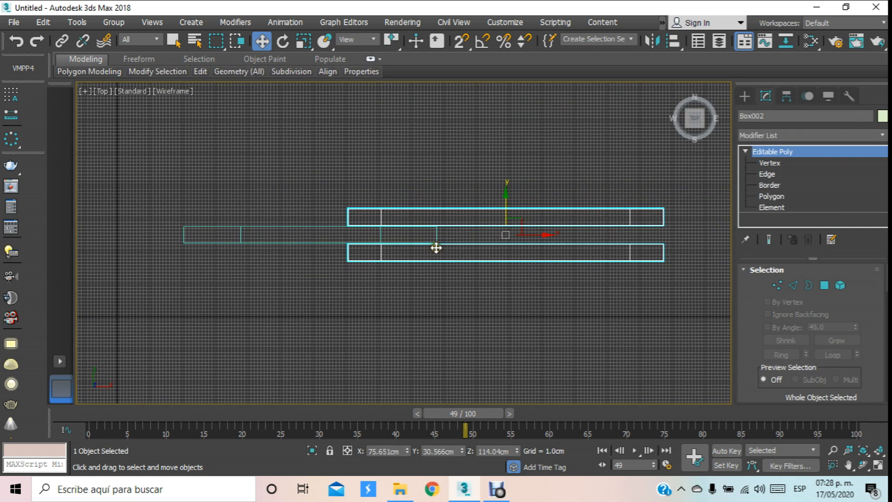
key("p")
scroll(270, 292, "up", 5)
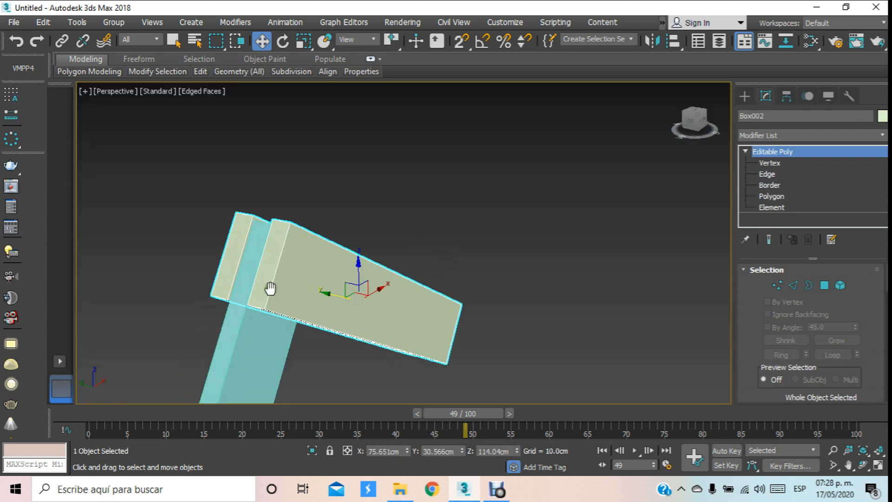
key("f")
scroll(473, 171, "down", 5)
scroll(418, 167, "up", 4)
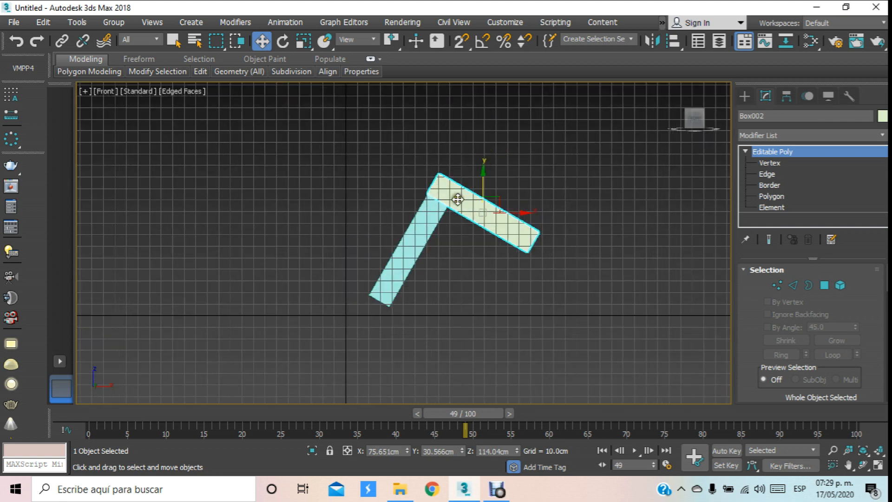
Step: Select the turquoise link and the pale green pair together and group them as Group001
left_click_drag(260, 125, 575, 369)
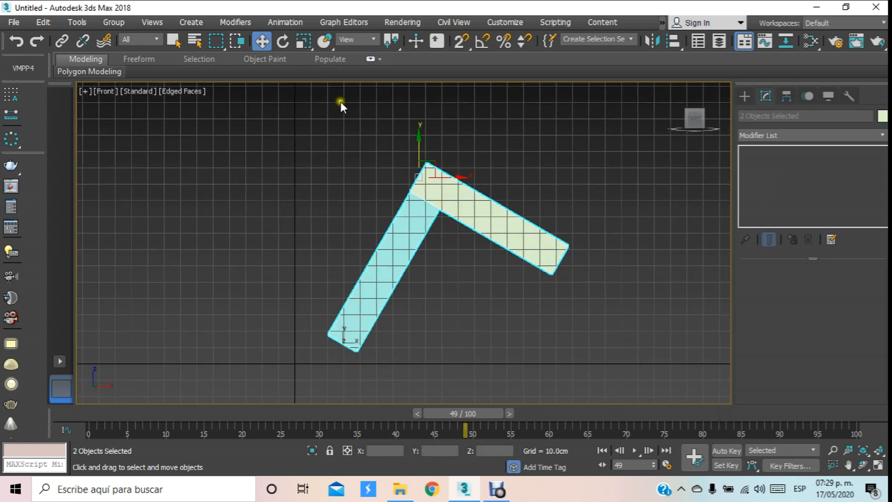
left_click(283, 41)
left_click_drag(422, 148, 480, 273)
right_click(481, 272)
left_click(114, 22)
left_click(121, 41)
left_click(455, 267)
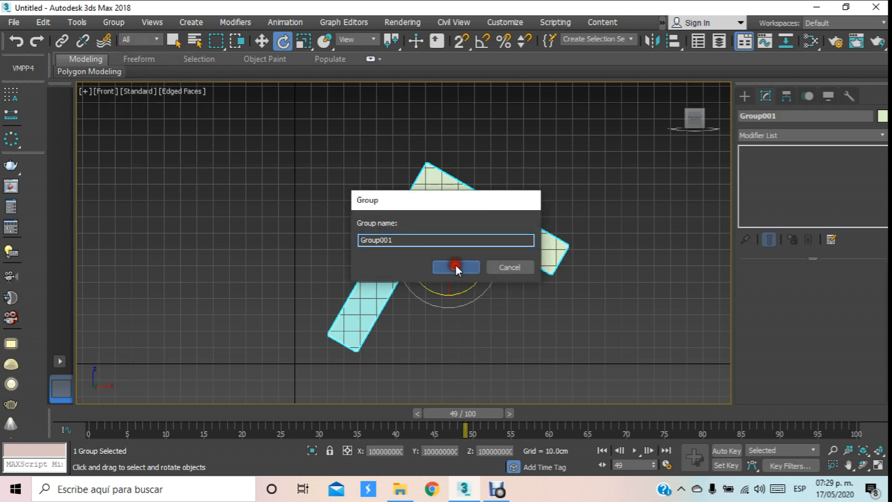
Step: Rotate the group in the front view until the turquoise link lies horizontal and the pale green pair hangs vertically, then deselect it
left_click_drag(472, 233, 529, 288)
left_click(261, 40)
left_click(481, 167)
left_click(472, 215)
left_click(313, 174)
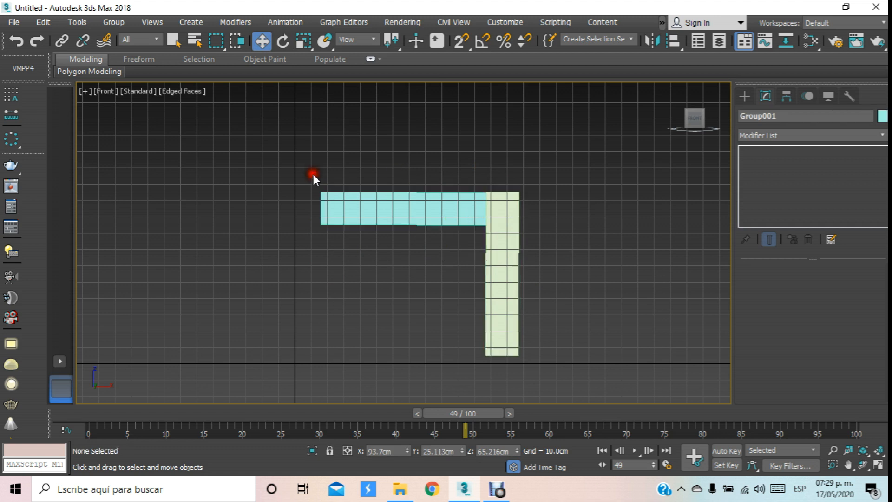
Step: Create a box in the front view over the turquoise link's free end and raise it to about Z 87.2 cm
left_click(744, 96)
left_click(784, 176)
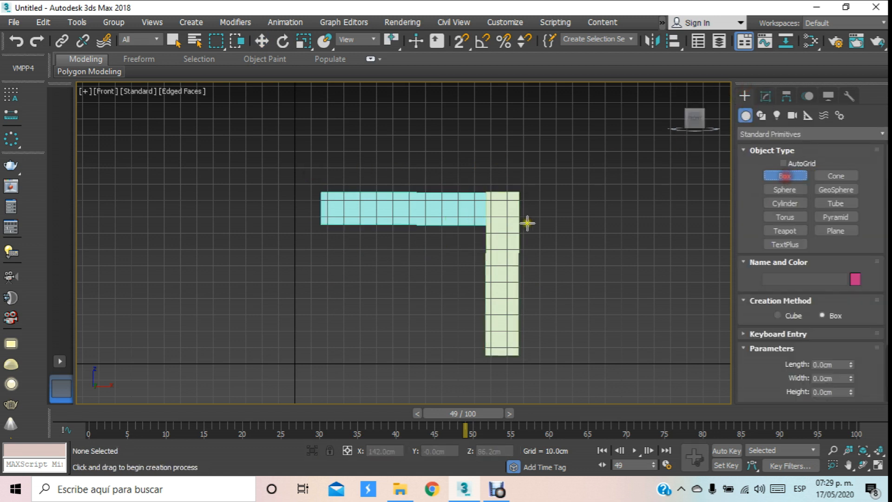
left_click_drag(334, 192, 218, 268)
left_click(218, 266)
left_click(262, 41)
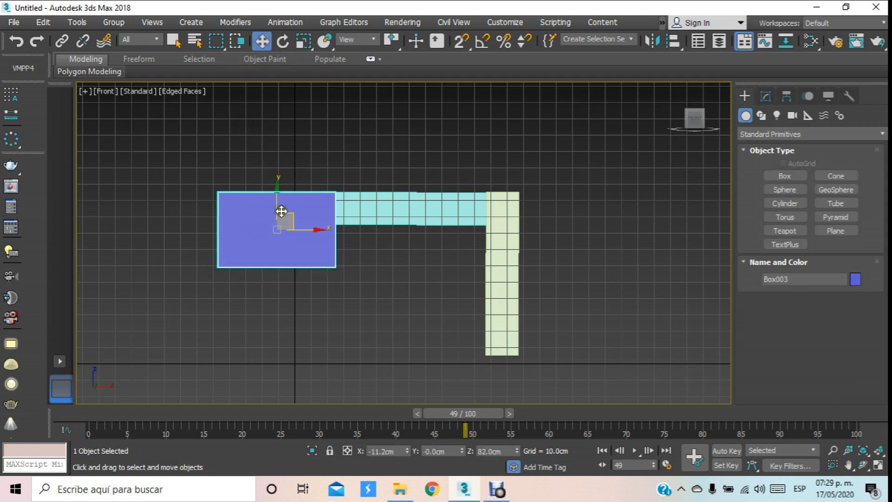
left_click_drag(283, 214, 283, 206)
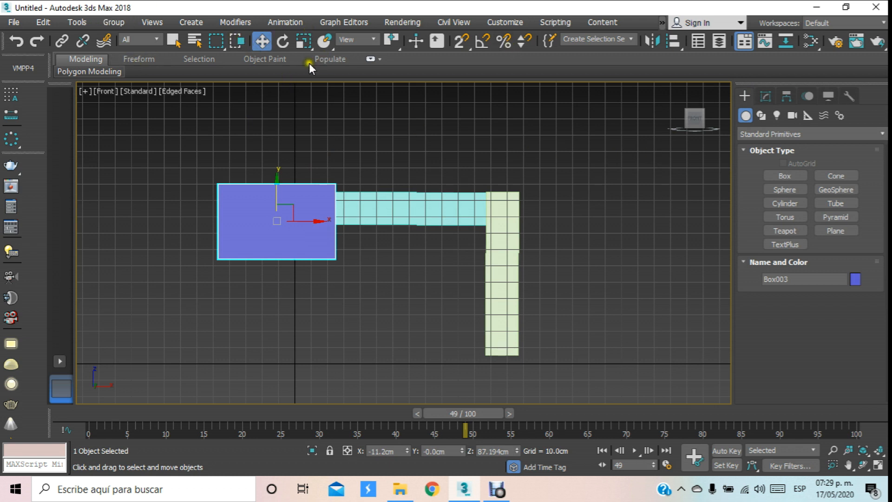
Step: Scale the new blue box to about 85% in X, 84% in Y and 51% in Z, shortening its depth in the top view
left_click(302, 44)
left_click_drag(315, 221, 296, 228)
left_click(261, 41)
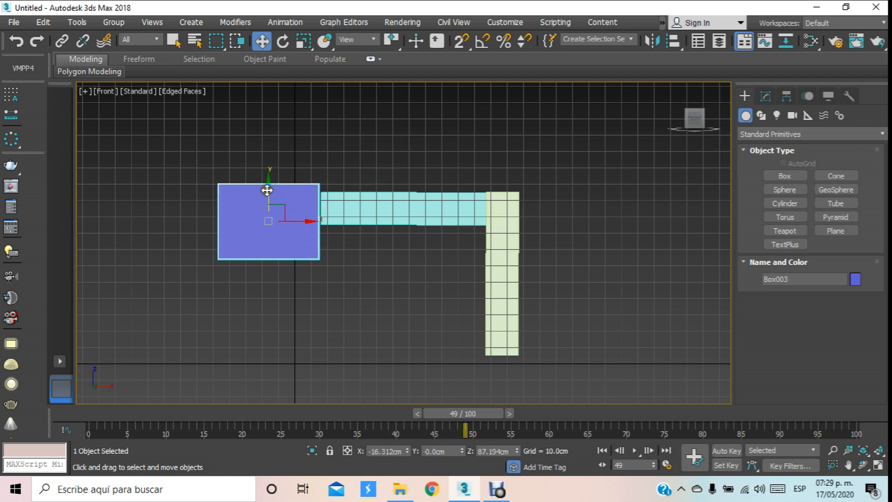
left_click(304, 41)
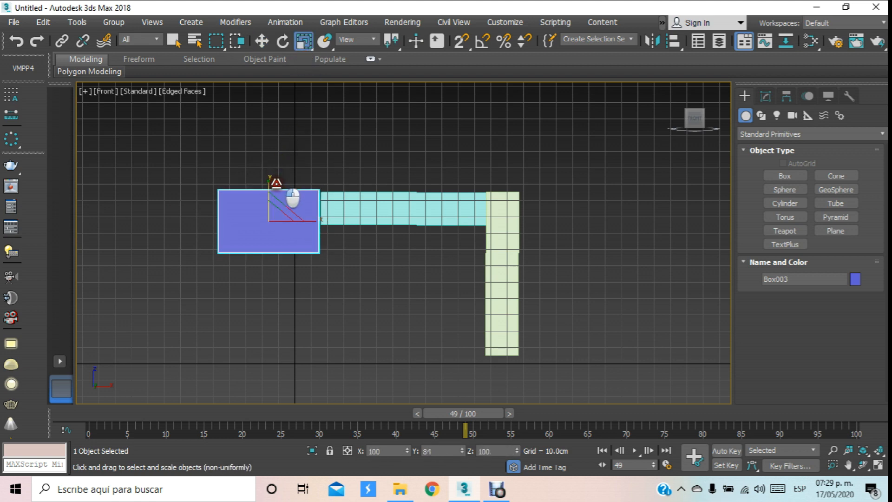
key("t")
middle_click_drag(269, 297, 339, 169)
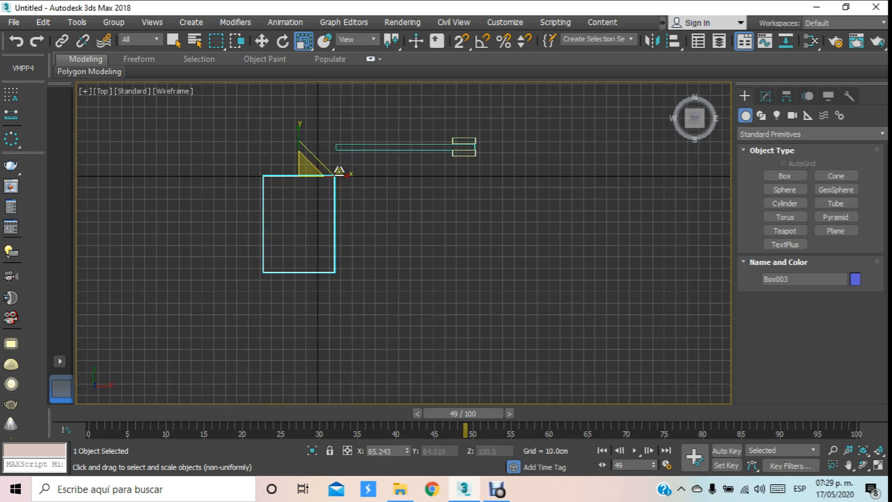
left_click_drag(302, 142, 334, 198)
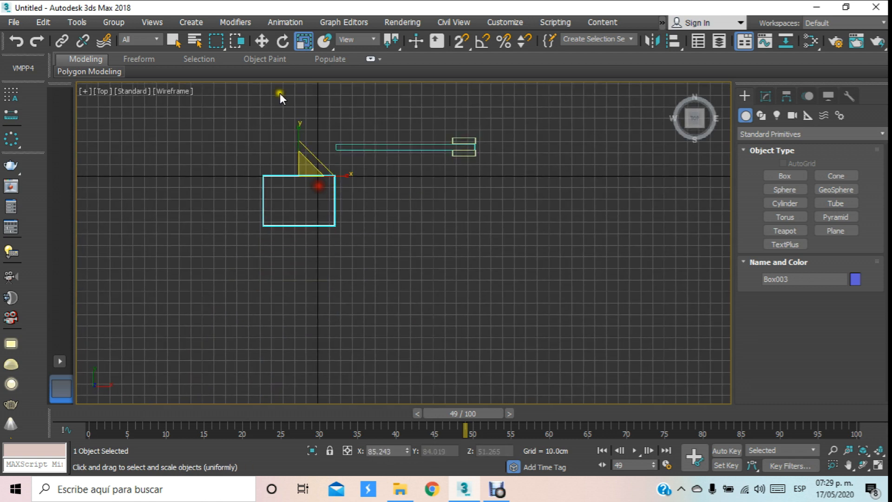
Step: Move the blue box near the arm in the top view and align it to the turquoise link center to center, on Y position only
left_click(262, 41)
left_click_drag(297, 164, 307, 122)
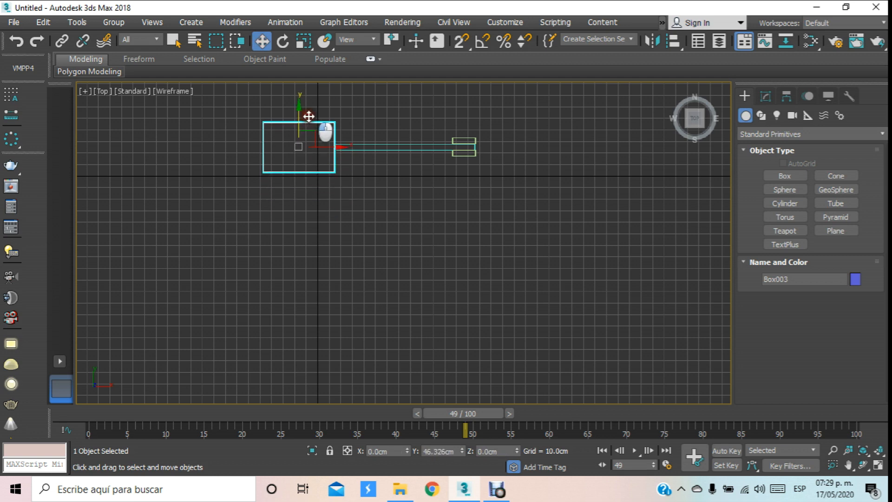
scroll(315, 125, "up", 5)
middle_click_drag(315, 126, 315, 174)
left_click_drag(270, 203, 282, 288)
left_click(672, 42)
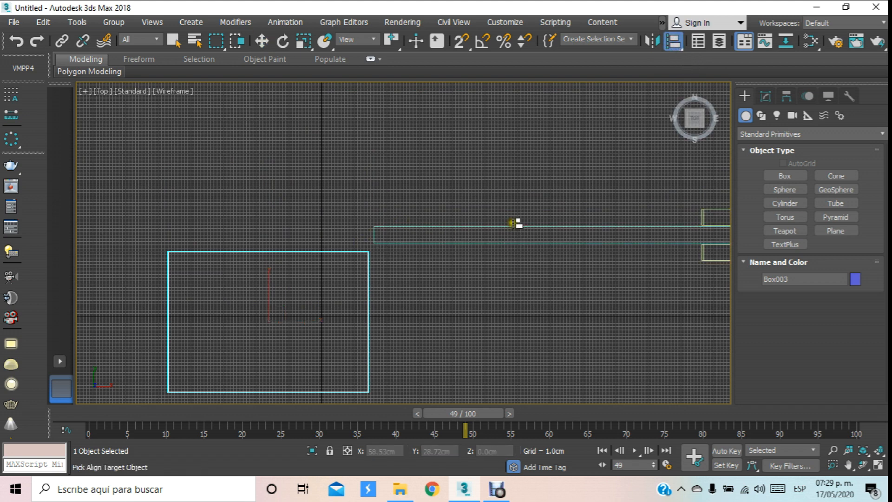
left_click(509, 224)
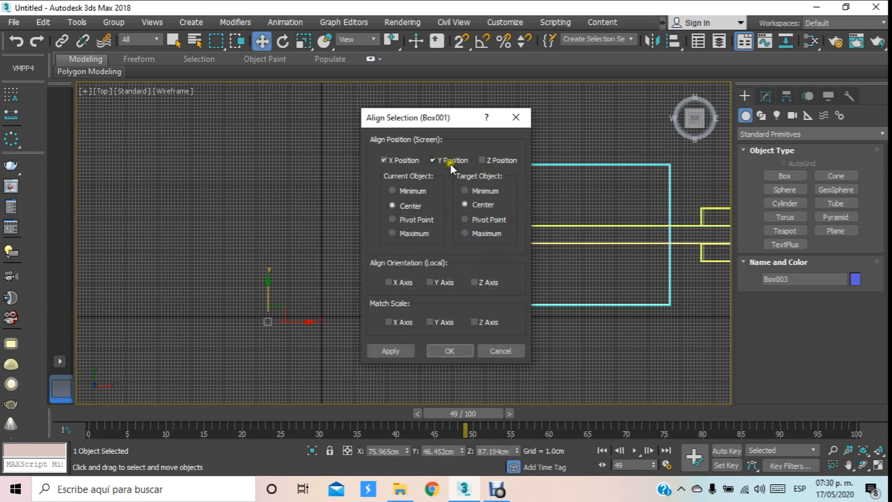
left_click(419, 160)
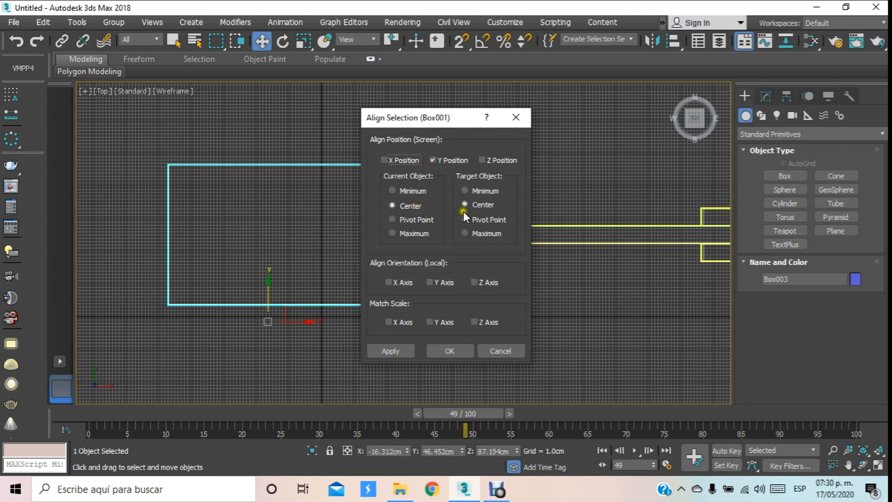
left_click(450, 350)
Step: Show the blue box shaded in the front view and convert it to an Editable Poly
key("f")
key("F3")
key("z")
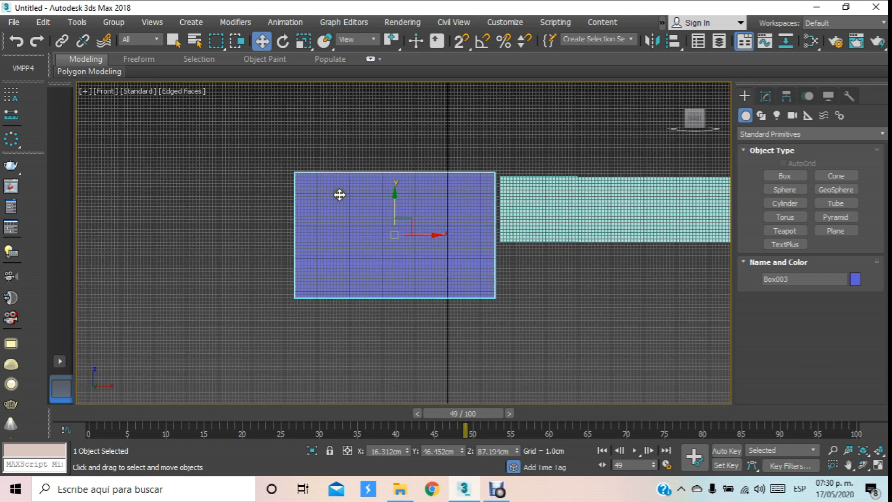
right_click(338, 192)
mouse_move(391, 335)
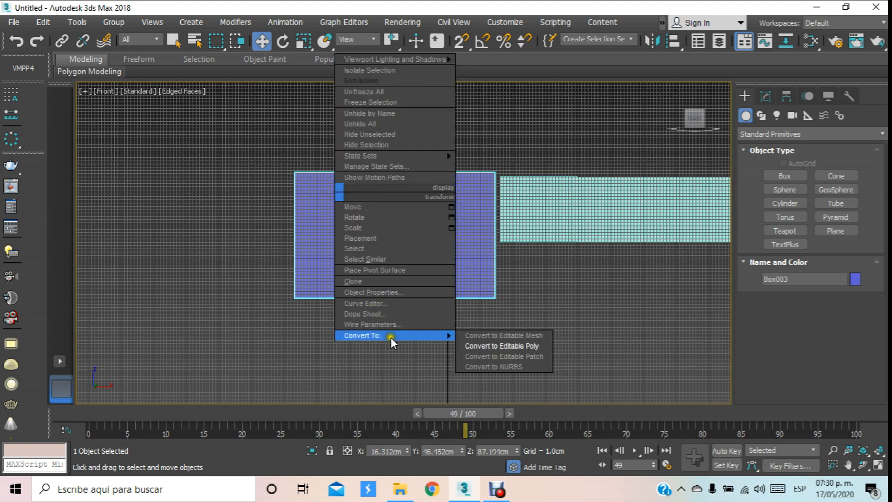
left_click(500, 346)
Step: Move the box's upper outer vertices inward to about X -29.2 cm and downward, then raise the whole box to about Z 95.2 cm
left_click(751, 158)
left_click(765, 162)
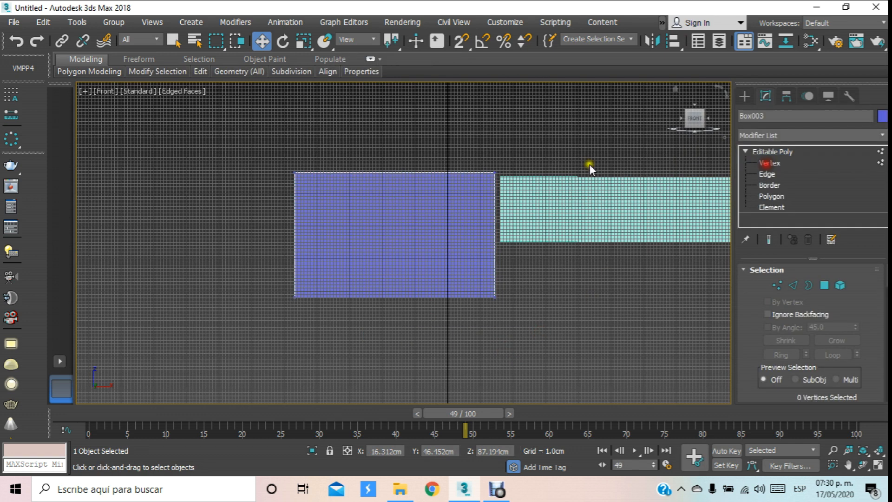
left_click_drag(284, 145, 382, 190)
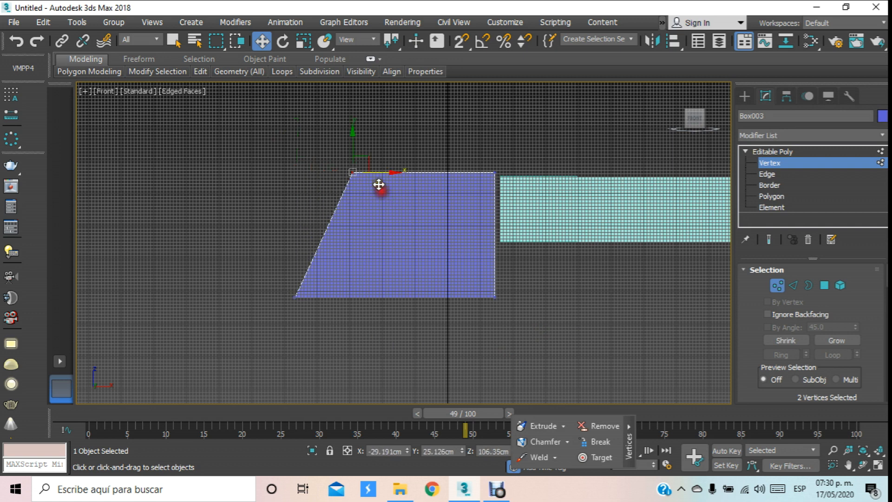
left_click_drag(358, 153, 360, 196)
left_click(790, 162)
middle_click_drag(412, 159, 342, 142)
left_click_drag(328, 184, 331, 158)
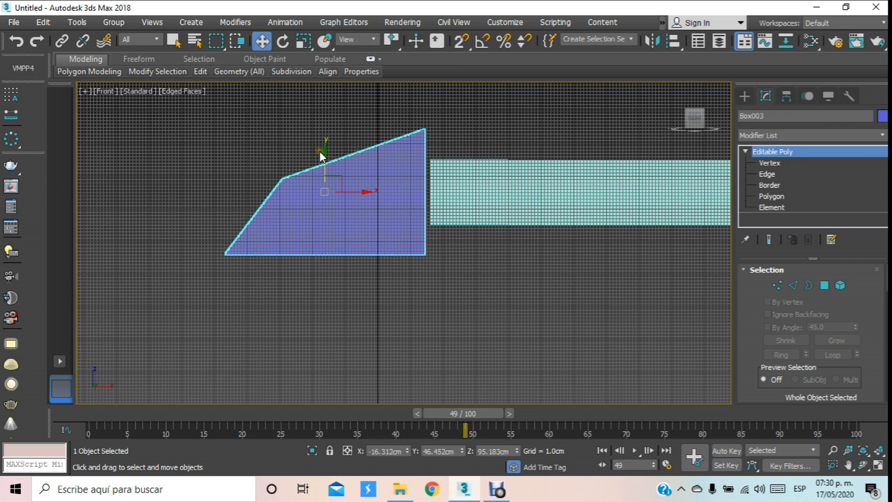
Step: Delete the sloped front and top polygons of the blue box in the perspective view to open it as a bucket
key("p")
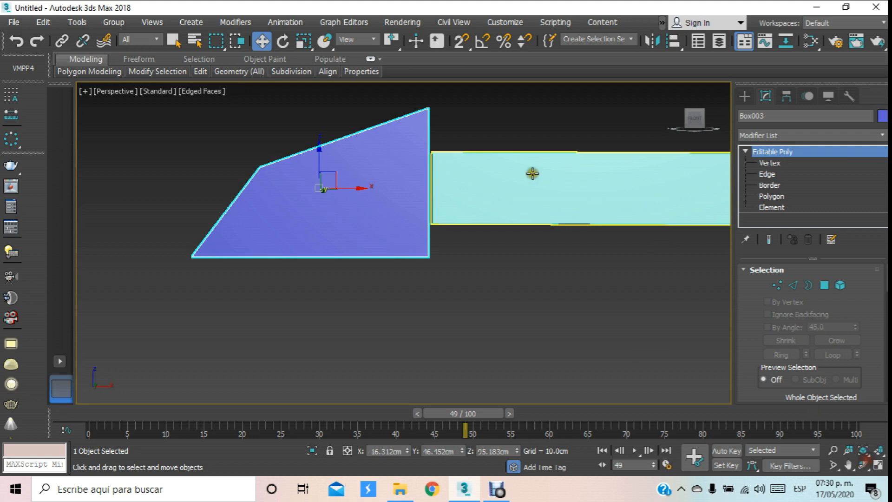
left_click(862, 465)
left_click_drag(391, 160, 425, 210)
scroll(423, 214, "up", 6)
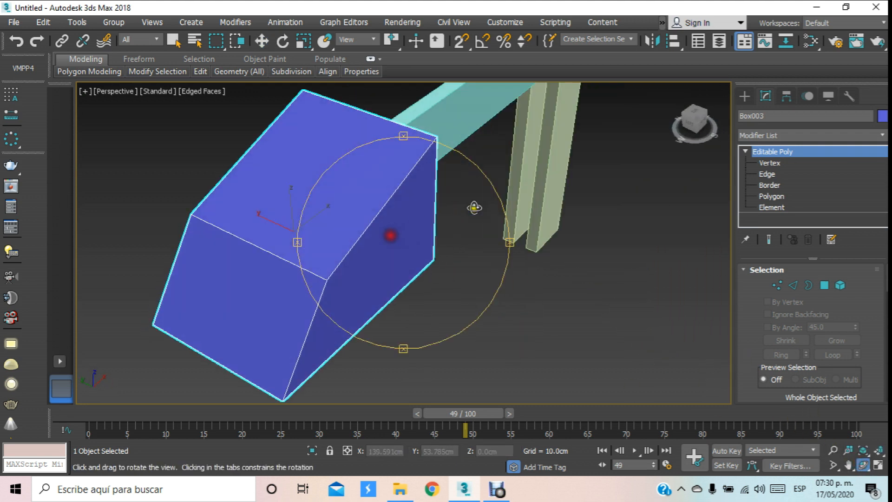
left_click(769, 197)
right_click(317, 236)
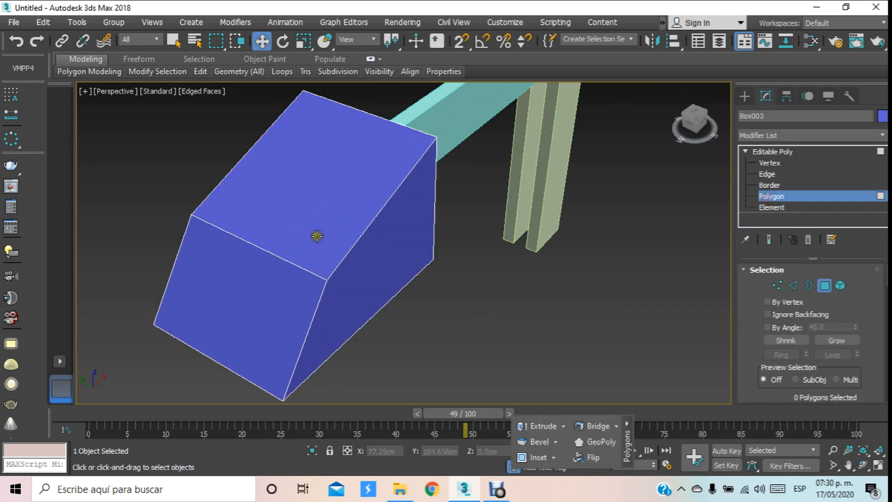
left_click(234, 278)
key("Delete")
left_click(250, 223)
key("Delete")
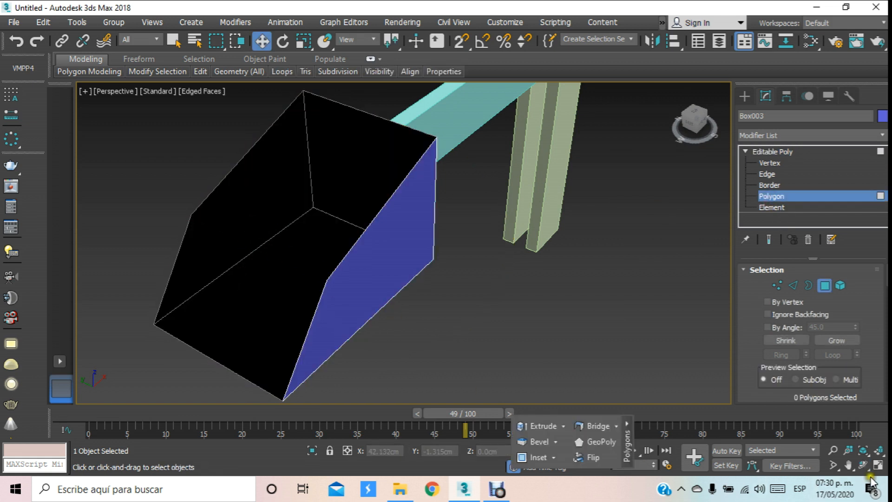
Step: Apply a Shell modifier to the open bucket and adjust its Inner Amount to thicken the walls
left_click(813, 195)
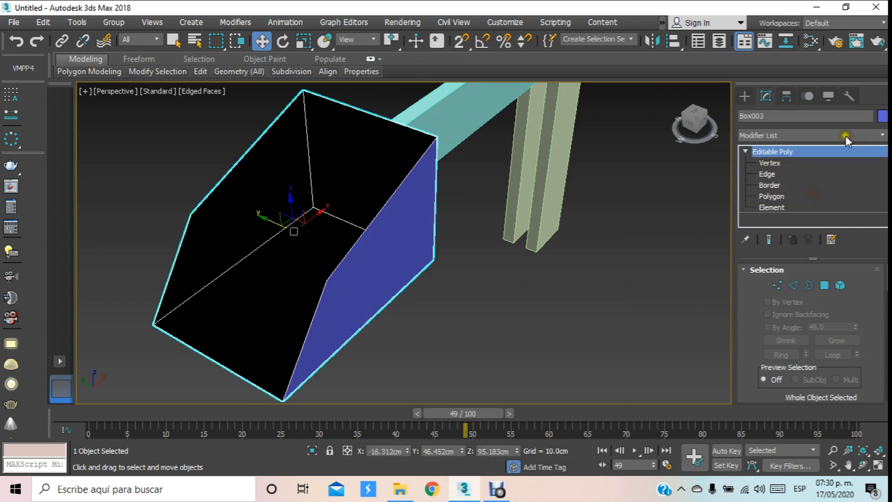
left_click(846, 136)
left_click_drag(879, 153, 882, 395)
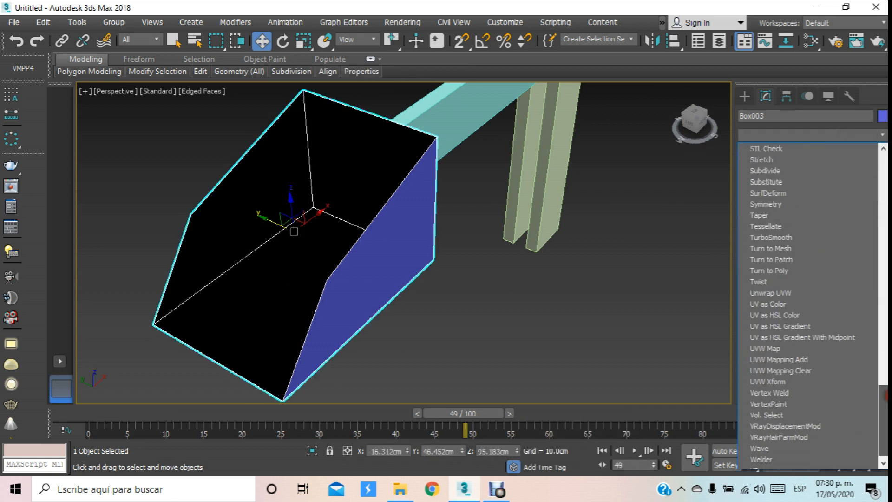
scroll(790, 250, "up", 2)
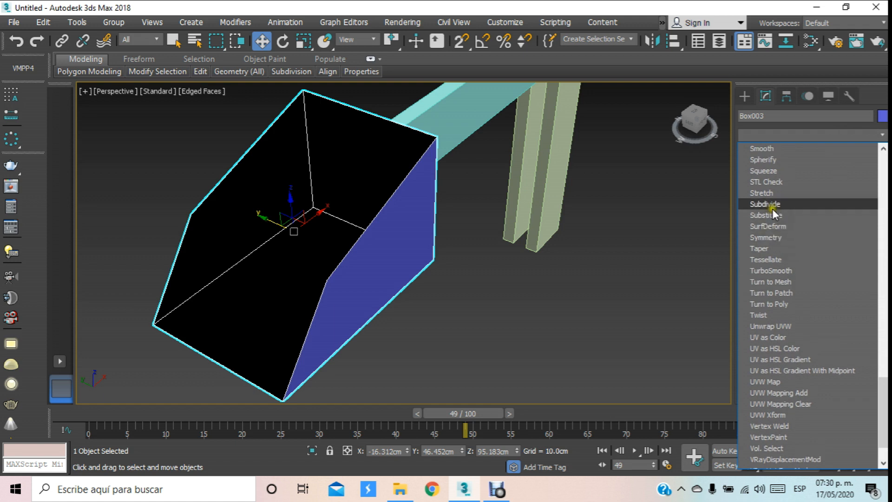
scroll(774, 176, "up", 2)
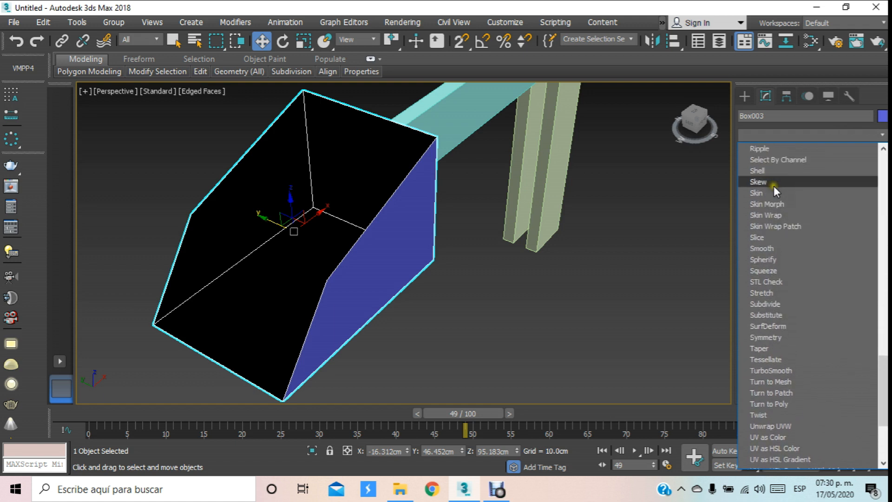
left_click(757, 170)
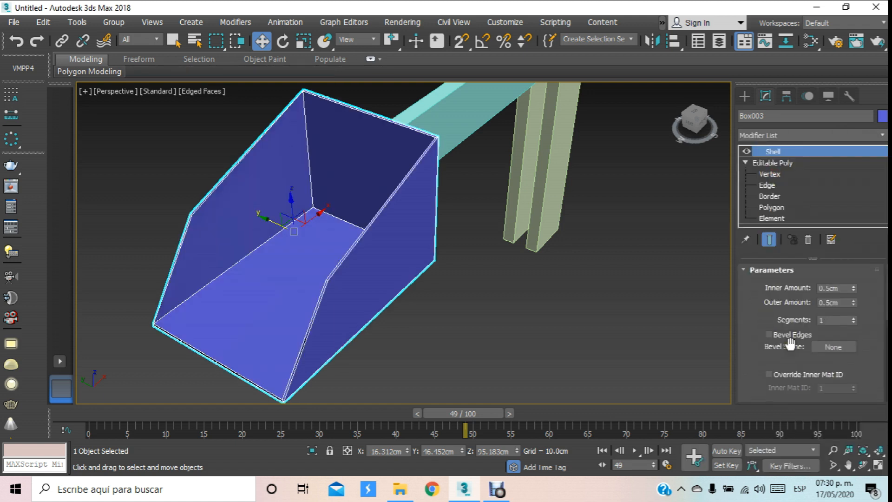
left_click_drag(852, 286, 802, 288)
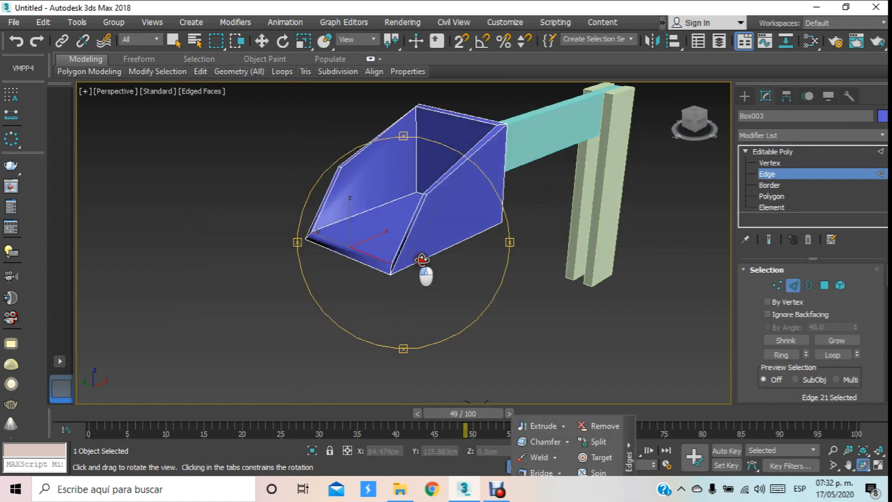
Step: Delete the three front rim polygons of the bucket, along the floor's front edge and both sloped side walls
scroll(424, 277, "up", 3)
left_click_drag(417, 179, 378, 200)
left_click(262, 41)
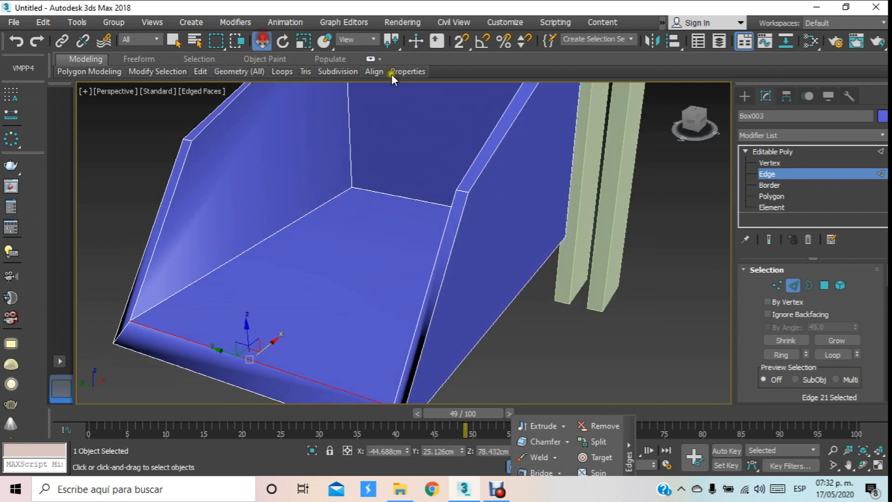
left_click(778, 196)
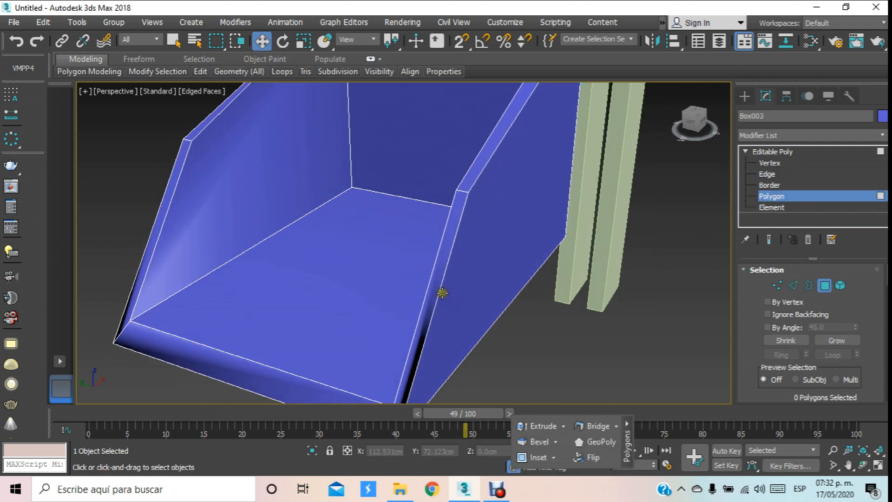
key("4")
scroll(508, 333, "down", 3)
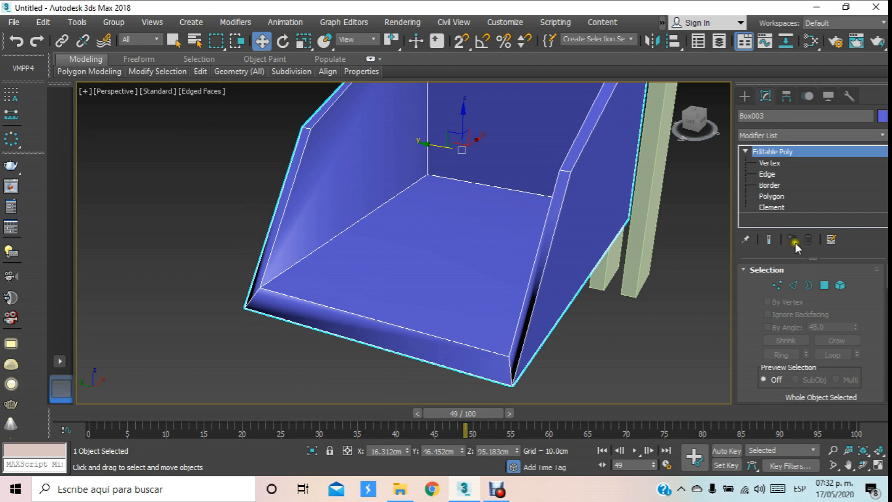
left_click(764, 195)
left_click(284, 205)
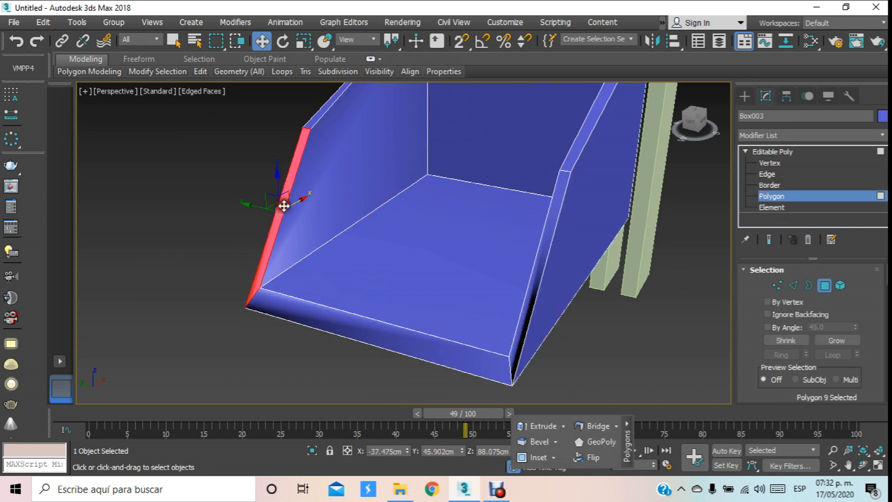
left_click(264, 301, "ctrl")
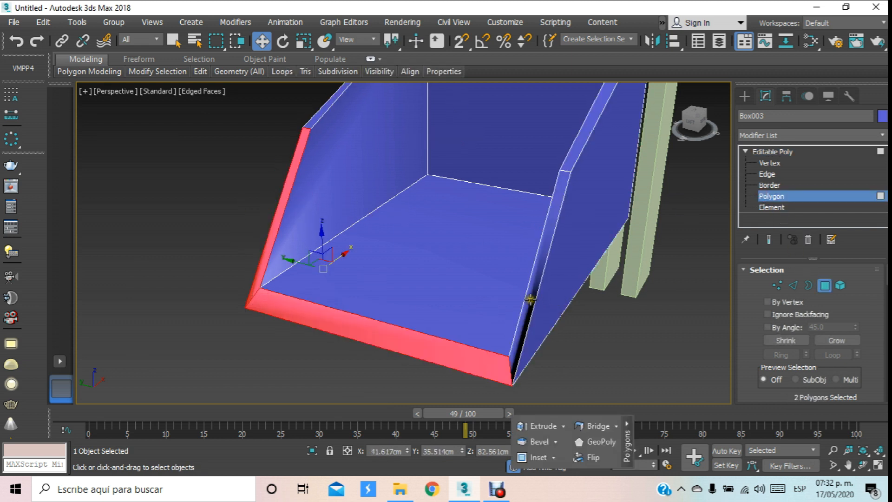
key("Delete")
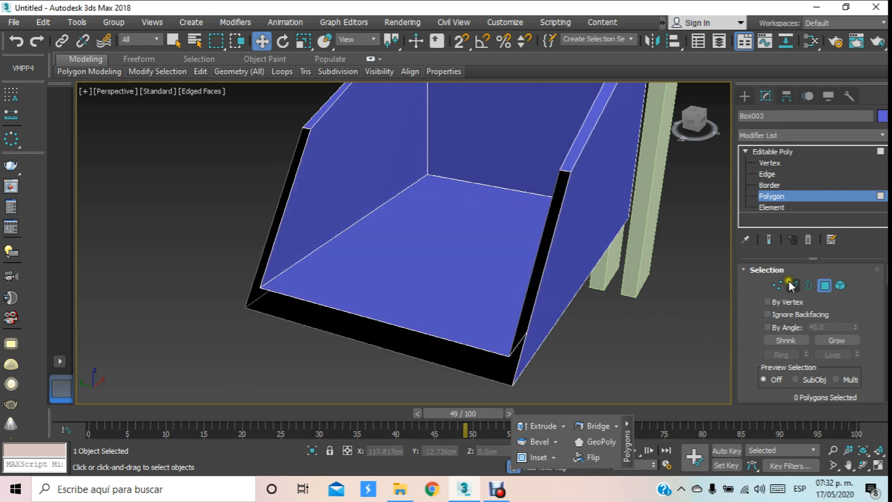
Step: Cap the open front border of the bucket to close its thick walls, leaving border editing with the bucket deselected
left_click(771, 185)
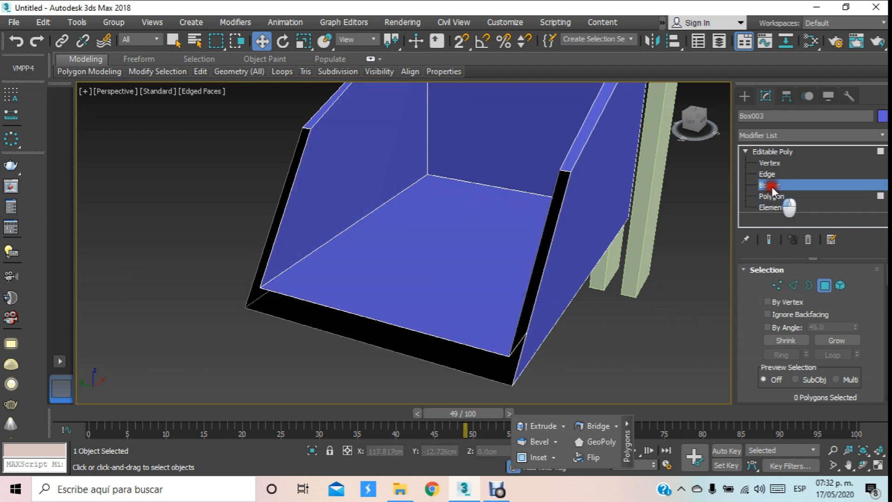
left_click(561, 212)
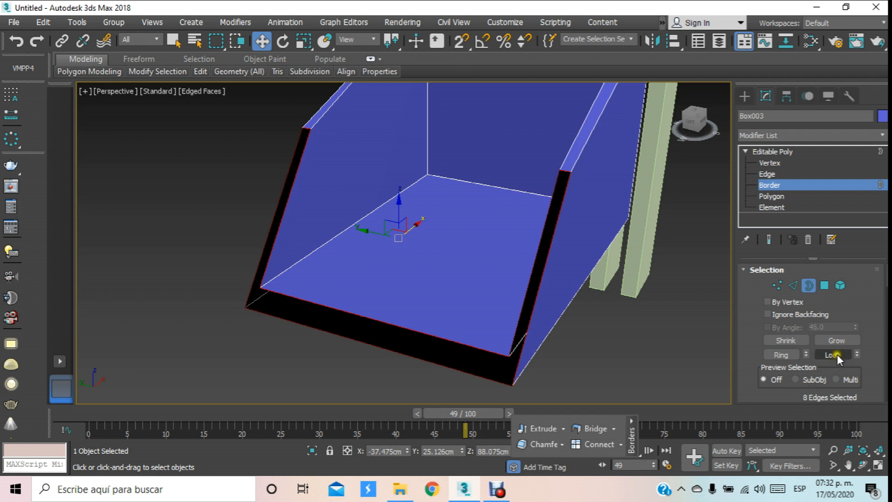
scroll(792, 321, "down", 5)
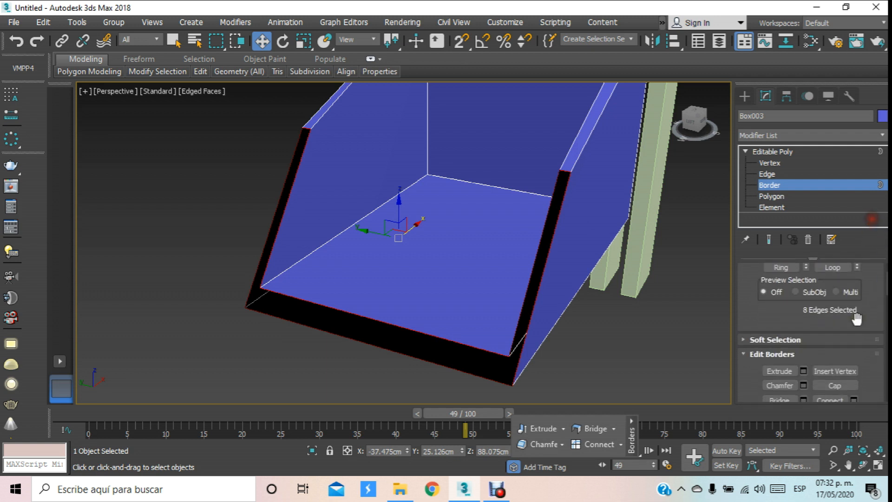
left_click(841, 346)
middle_click_drag(572, 285, 695, 236, "alt")
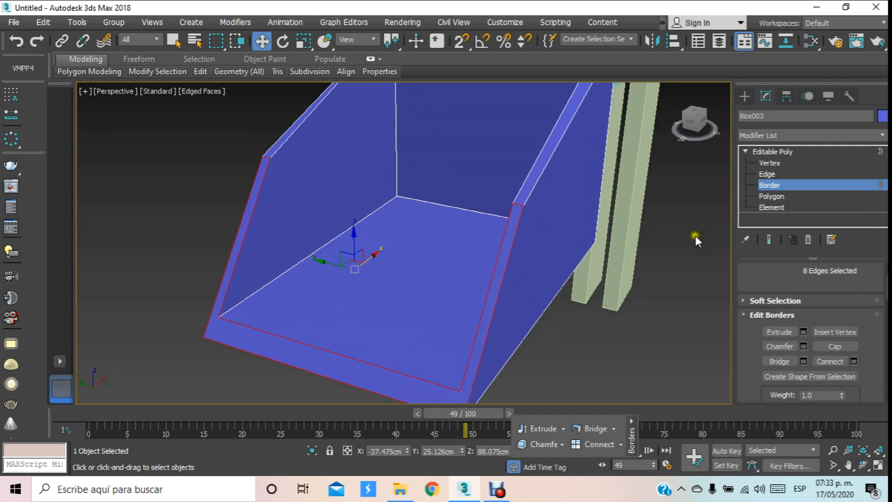
left_click(781, 185)
left_click(586, 339)
Step: Connect the upper and lower edges of the bucket's rear face with 4 segments, dividing it into vertical strips
scroll(586, 339, "down", 5)
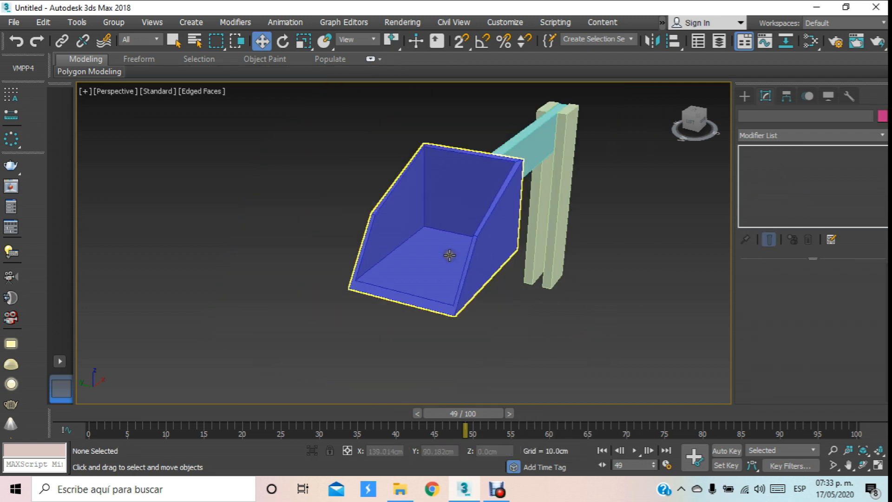
middle_click_drag(512, 264, 430, 298)
left_click(863, 465)
left_click_drag(457, 257, 369, 209)
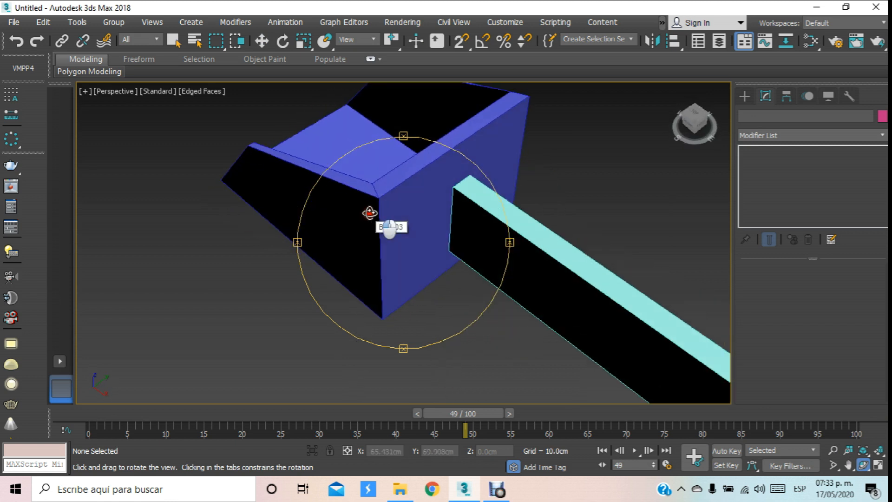
left_click(261, 41)
middle_click_drag(395, 176, 331, 157)
left_click(333, 159)
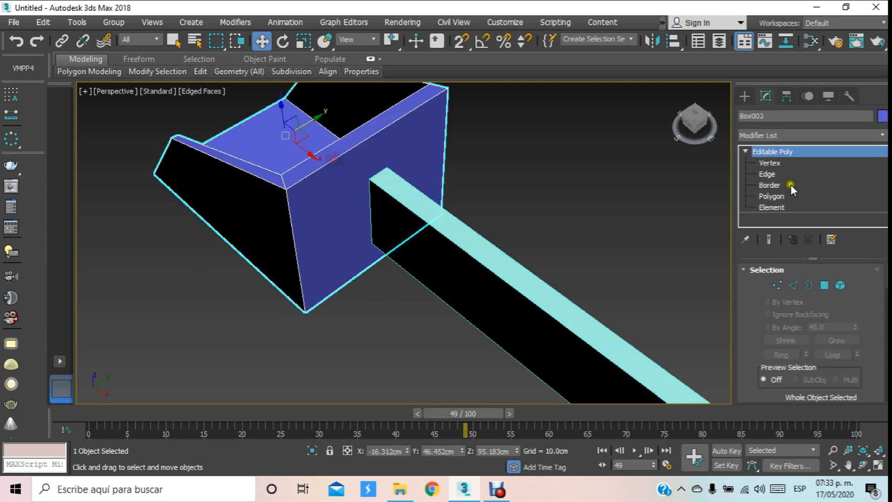
left_click(774, 174)
left_click(336, 157)
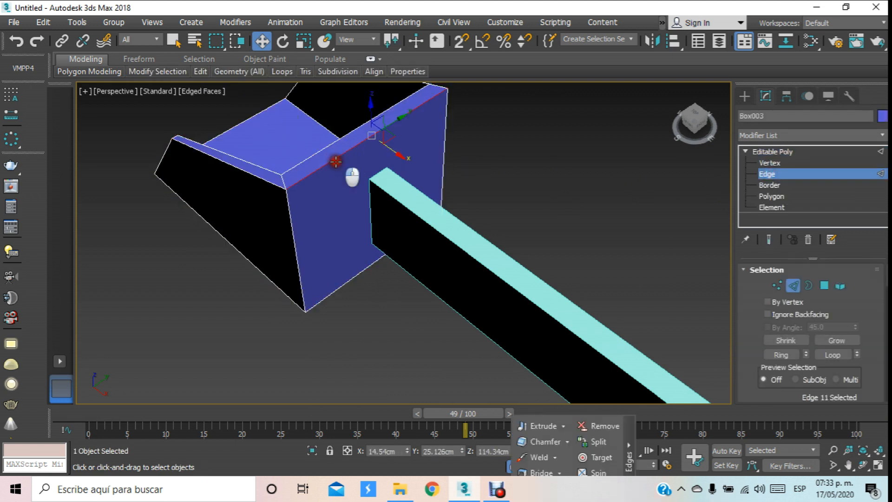
left_click(343, 285, "ctrl")
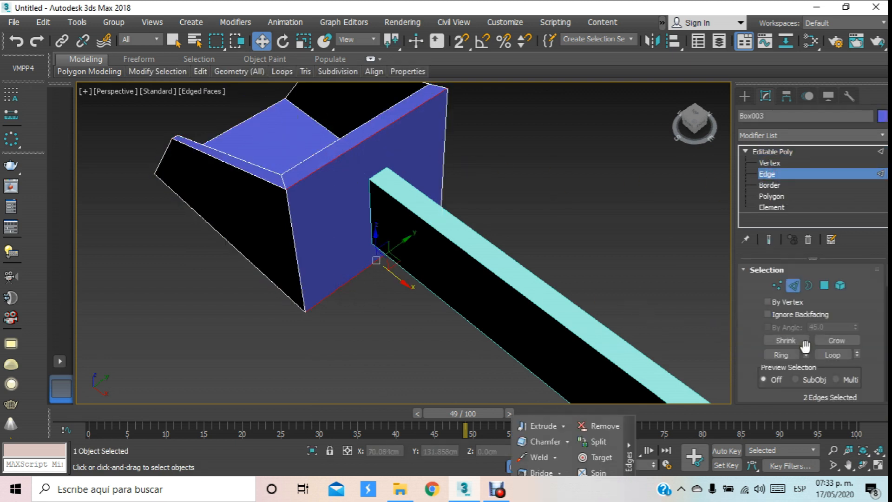
scroll(864, 316, "down", 5)
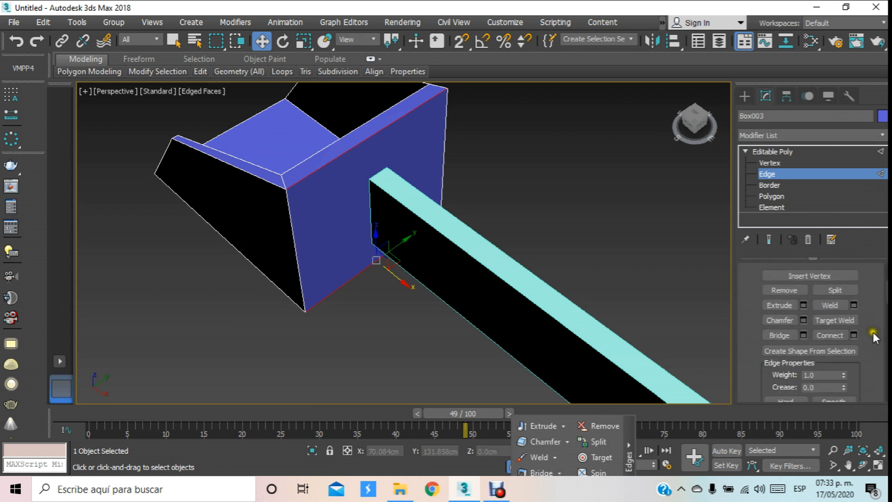
left_click(853, 334)
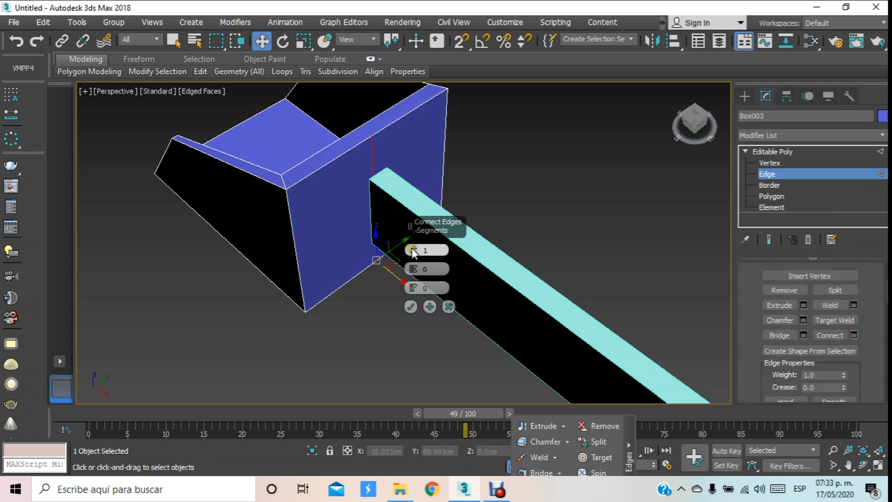
left_click_drag(412, 247, 412, 237)
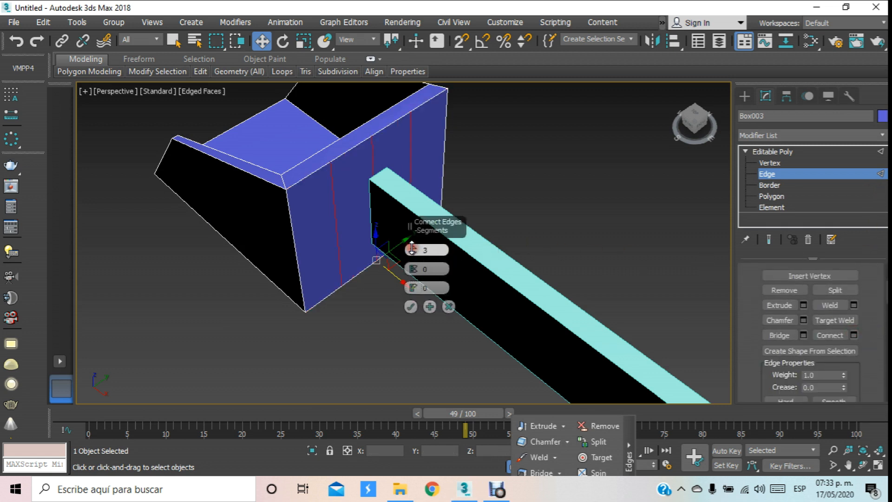
left_click(410, 306)
Step: Scale the four new vertex columns on the bucket's rear face closer together along Y in the top view
left_click(769, 163)
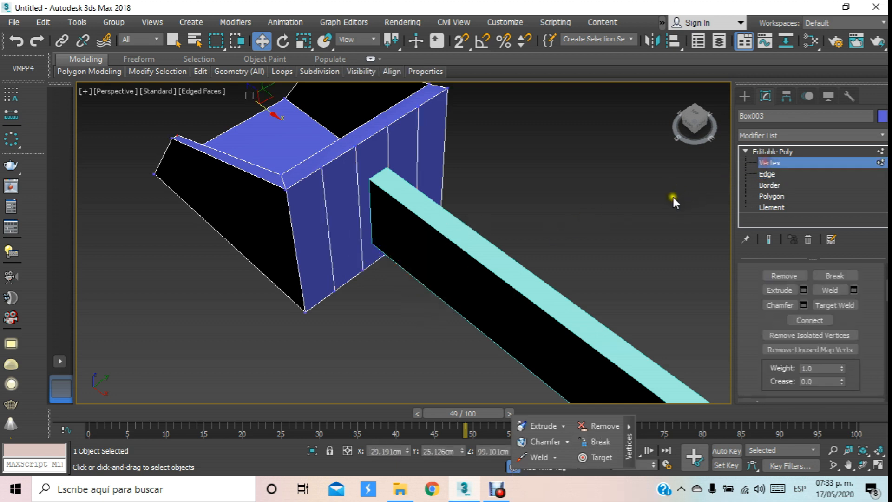
key("t")
middle_click_drag(593, 222, 404, 234)
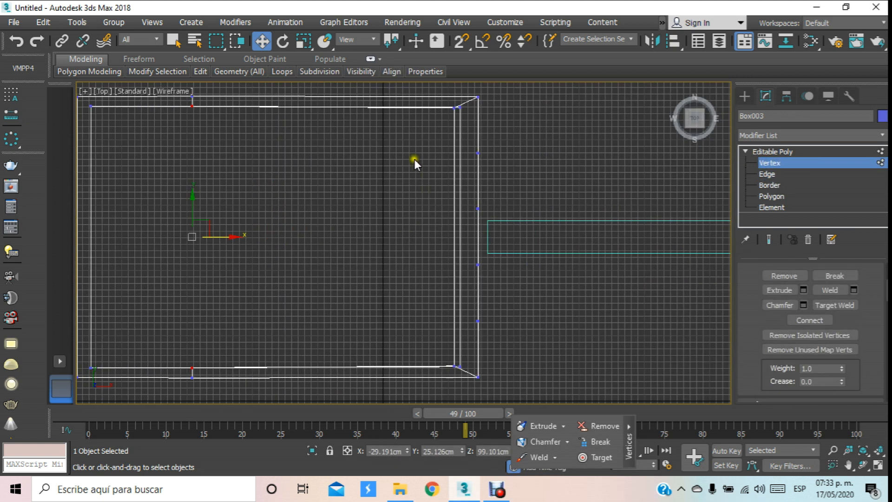
left_click_drag(499, 241, 584, 344)
key("e")
key("r")
left_click_drag(474, 199, 496, 254)
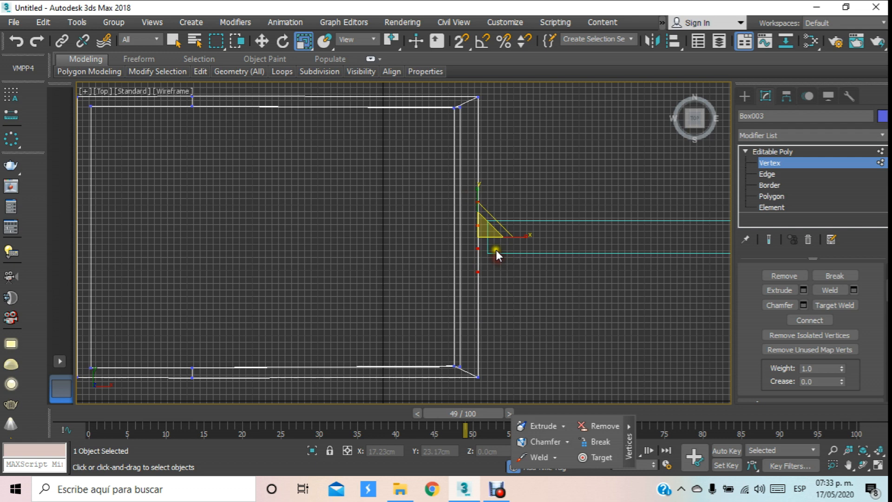
left_click_drag(481, 195, 478, 184)
key("w")
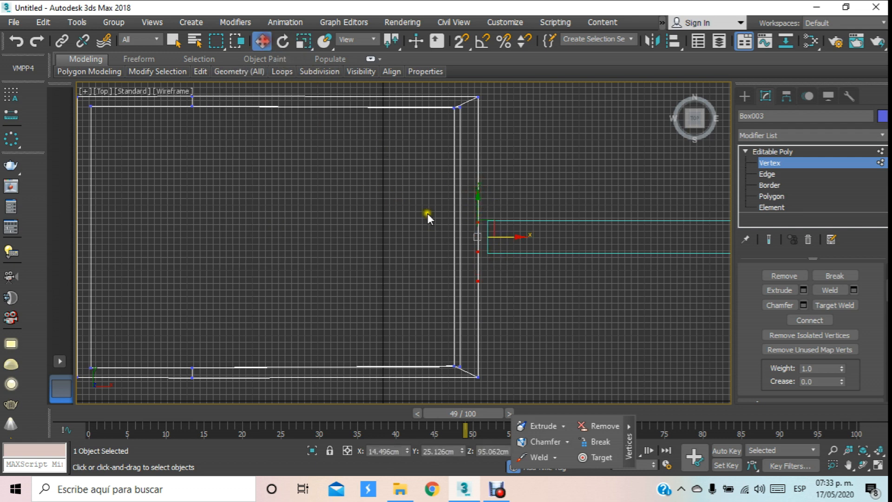
Step: Move the two pairs of rear-face vertices apart along Y to either side of the turquoise link, the lower pair to about Y 19 cm
scroll(503, 224, "up", 2)
left_click_drag(534, 153, 458, 225)
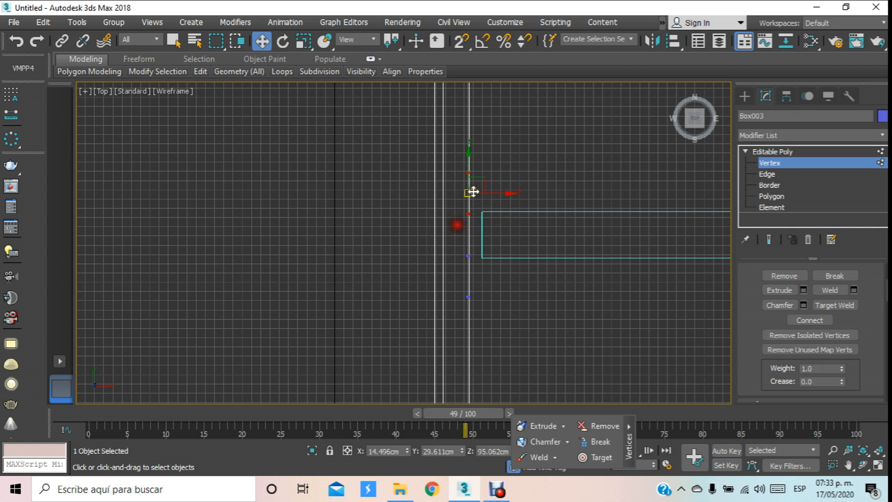
left_click_drag(471, 169, 480, 147)
left_click_drag(499, 319, 498, 320)
left_click_drag(475, 262, 487, 274)
key("p")
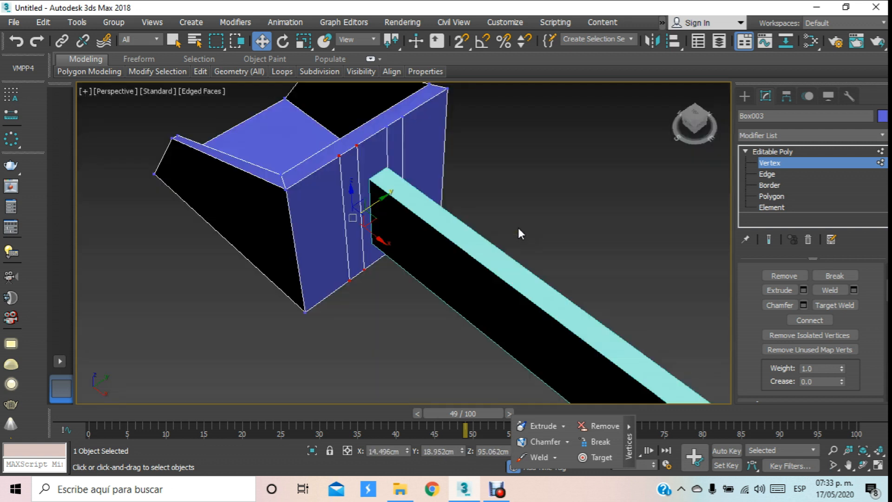
Step: Extrude the two narrow strips on the bucket's rear face into parallel lugs flanking the turquoise link
left_click(771, 196)
left_click(347, 174)
left_click(392, 154, "ctrl")
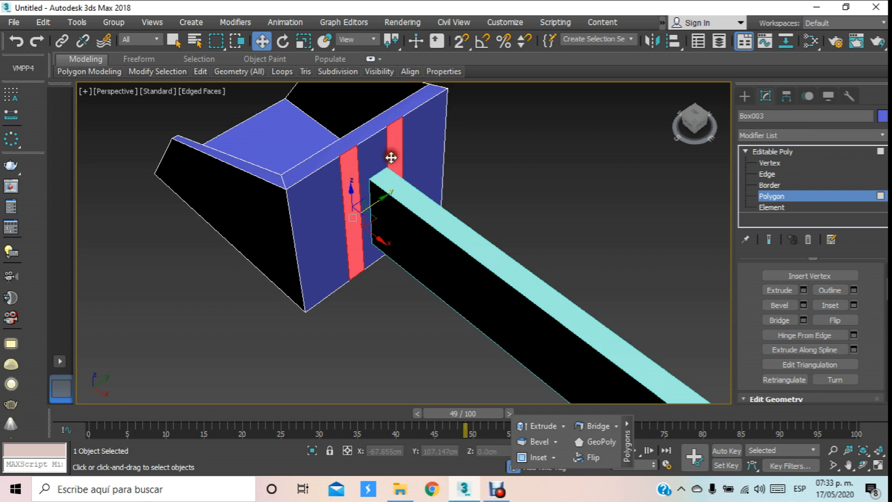
left_click(803, 291)
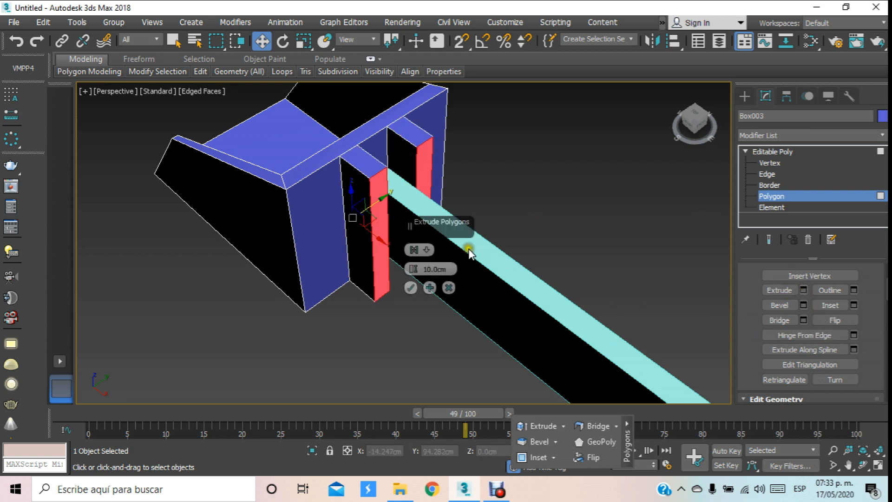
left_click(407, 285)
left_click_drag(406, 265, 456, 301)
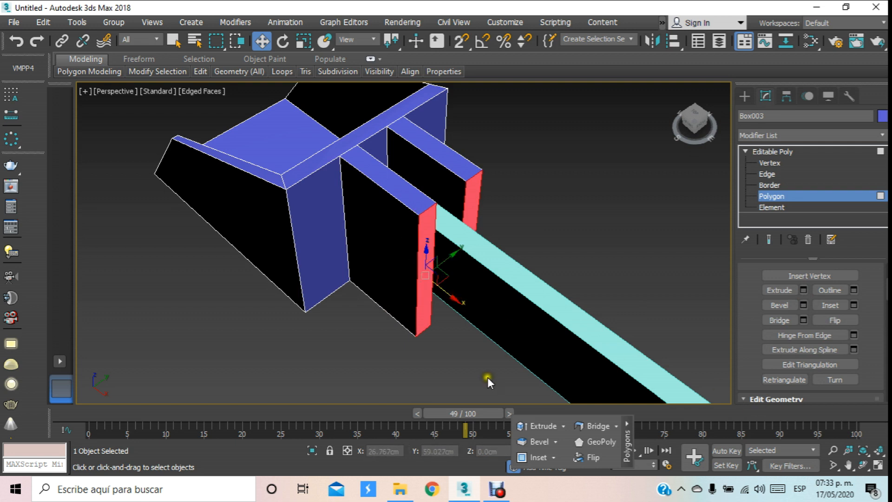
Step: Taper the two lugs in the front view by moving their end faces outward along X and scaling them down vertically
scroll(483, 367, "down", 2)
key("l")
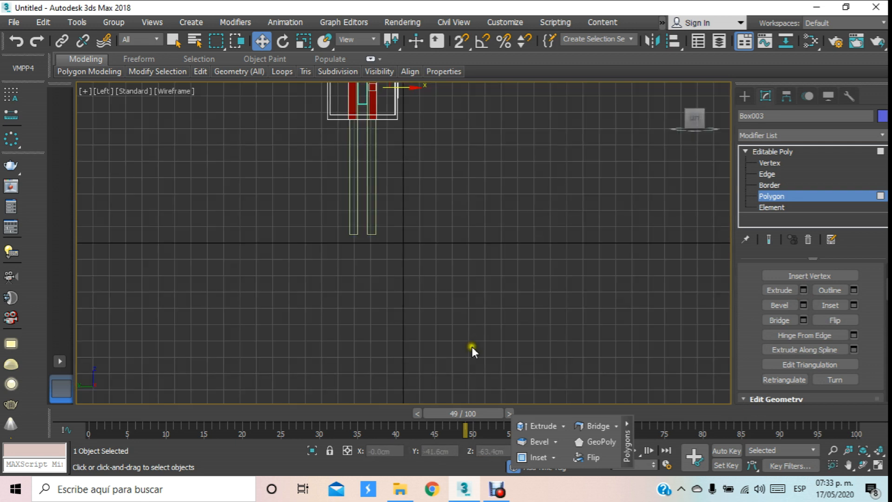
key("f")
scroll(439, 256, "up", 6)
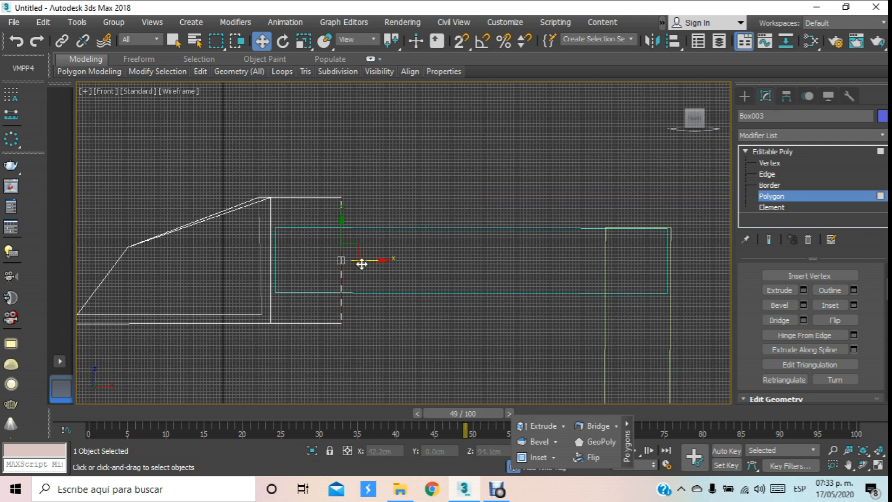
left_click_drag(362, 263, 378, 265)
left_click(303, 43)
left_click_drag(364, 219, 389, 305)
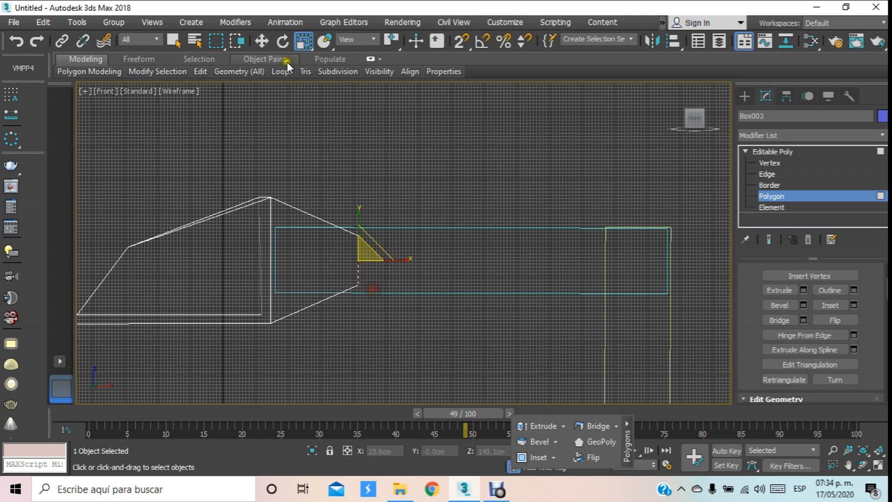
left_click(261, 42)
left_click_drag(377, 260, 384, 260)
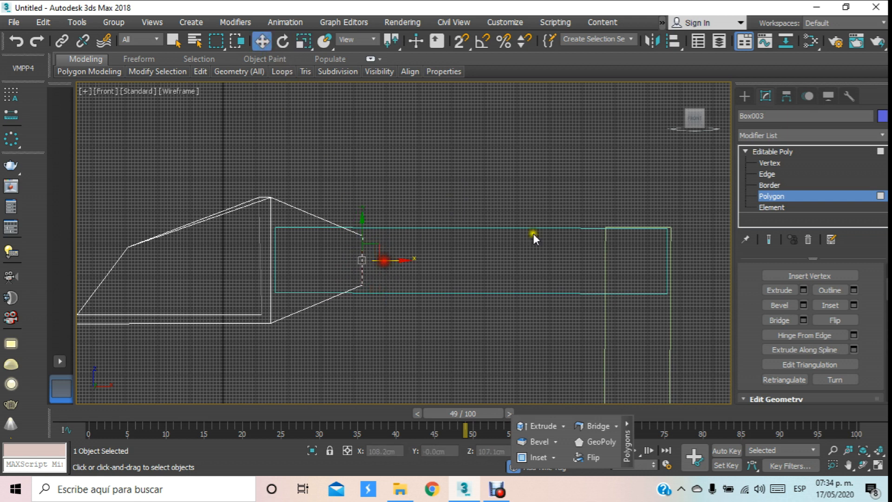
left_click(781, 197)
left_click(446, 185)
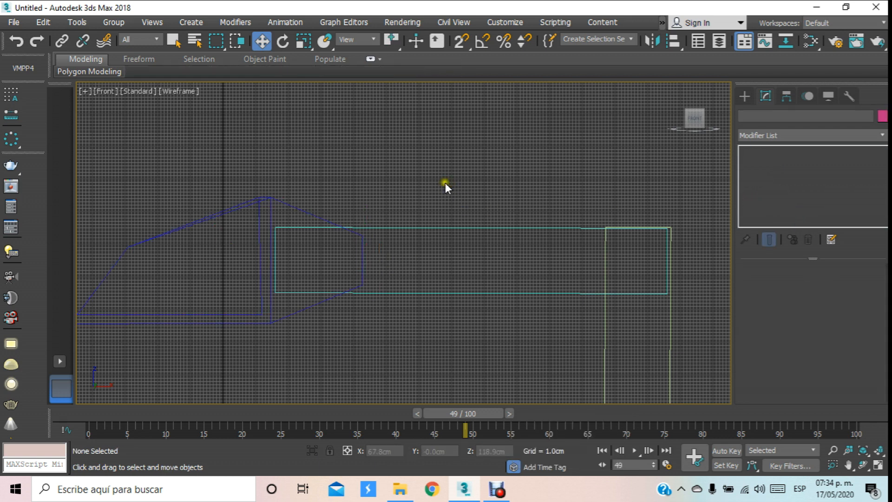
Step: Rotate the link group in the front view so the turquoise link slopes down to the lugs, then move it to about X 108.1, Z 107.2 cm
key("p")
scroll(458, 259, "down", 2)
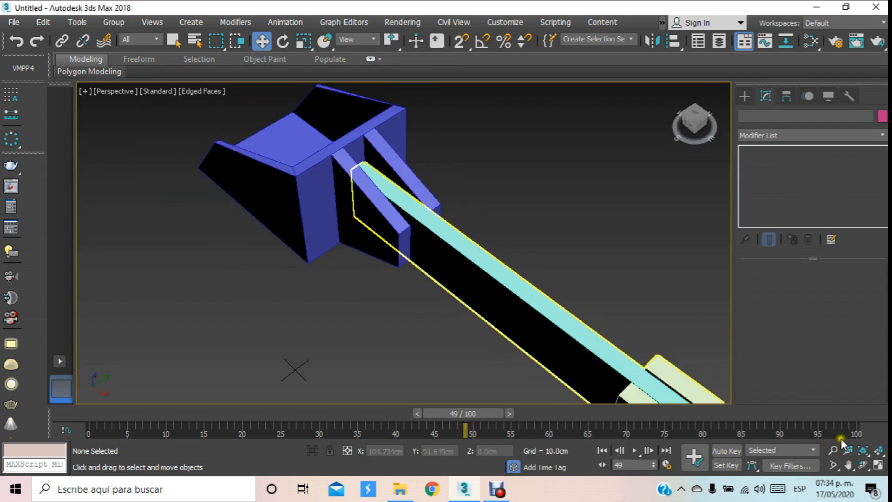
left_click(863, 465)
left_click_drag(442, 275, 385, 278)
left_click(262, 41)
key("f")
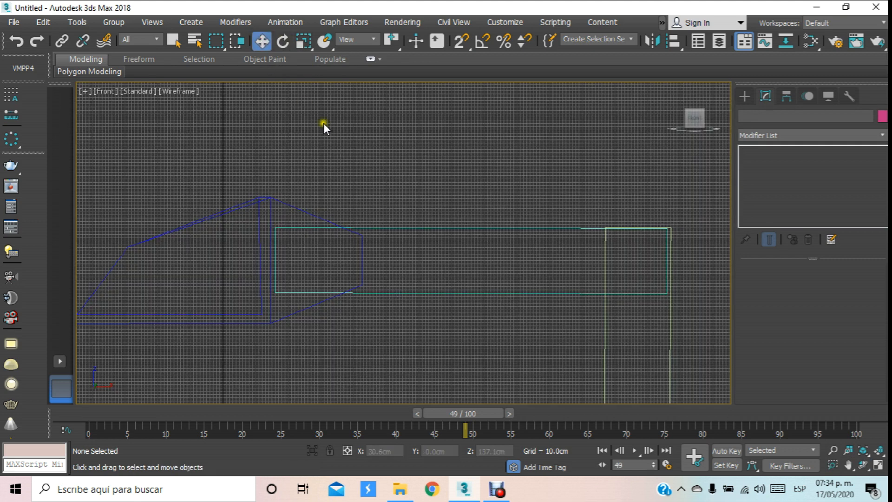
left_click(398, 191)
scroll(464, 214, "up", 2)
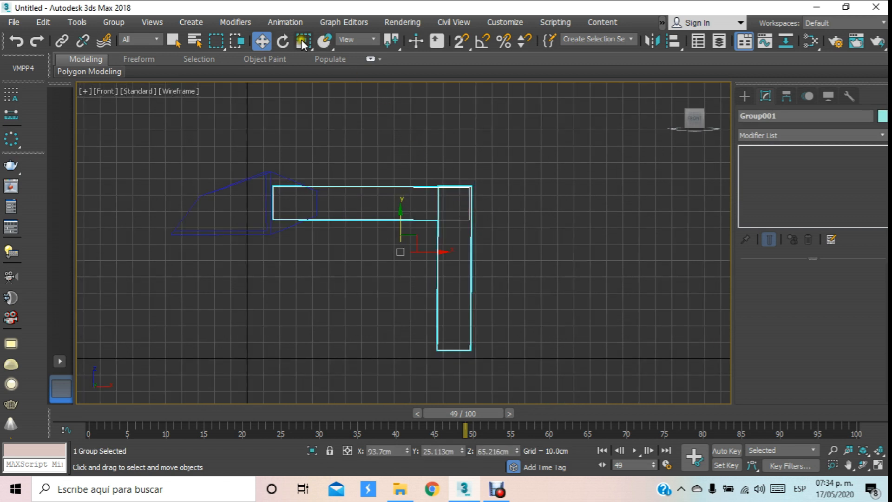
left_click(285, 40)
left_click_drag(432, 219, 435, 175)
left_click(266, 48)
left_click_drag(402, 228, 452, 195)
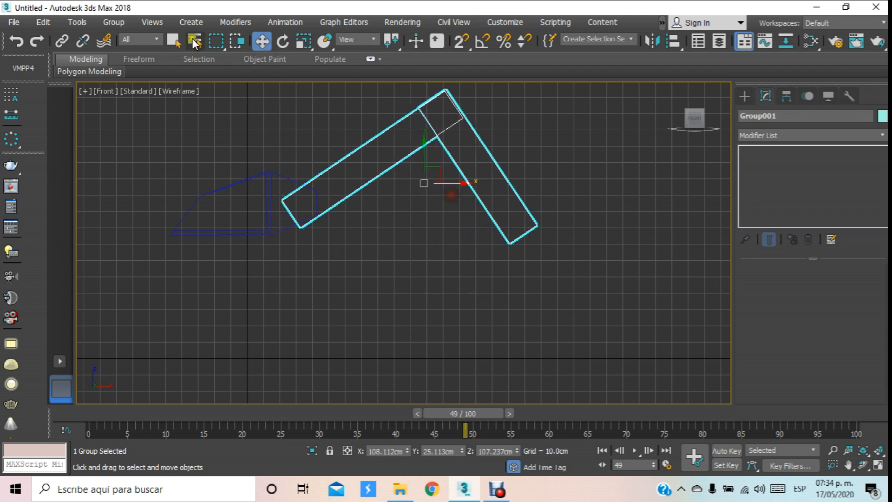
Step: Ungroup the arm links and check that the turquoise and green links can be selected individually
left_click(106, 24)
left_click(132, 63)
left_click(354, 242)
left_click(359, 200)
middle_click_drag(461, 168, 422, 221)
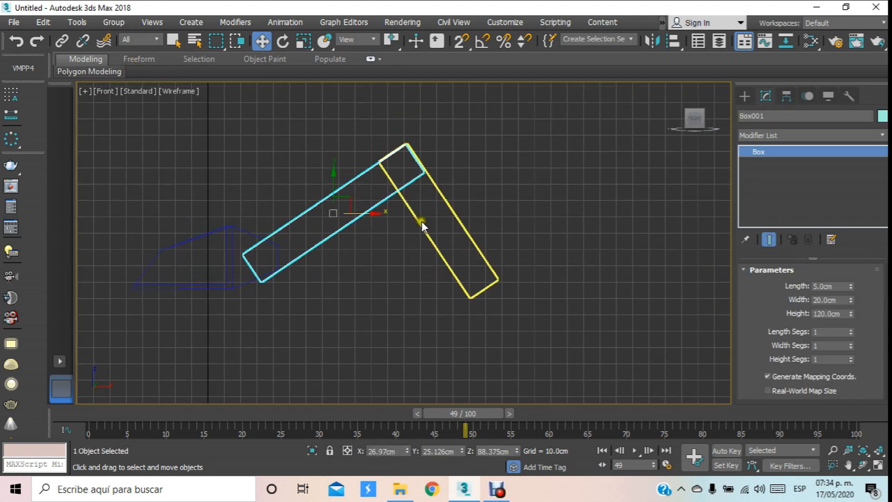
left_click(453, 206)
left_click(335, 123)
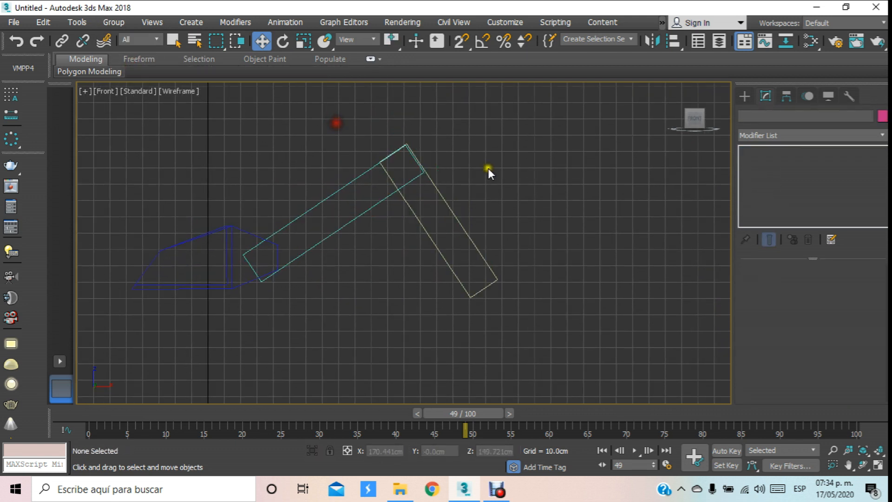
Step: Move the bucket to about X -18.6 cm, Z 91.2 cm so its lugs line up with the turquoise link's lower end
left_click(203, 231)
left_click_drag(208, 232, 237, 261)
mouse_move(198, 235)
left_mouse_down()
mouse_move(219, 250)
mouse_move(203, 241)
left_mouse_up()
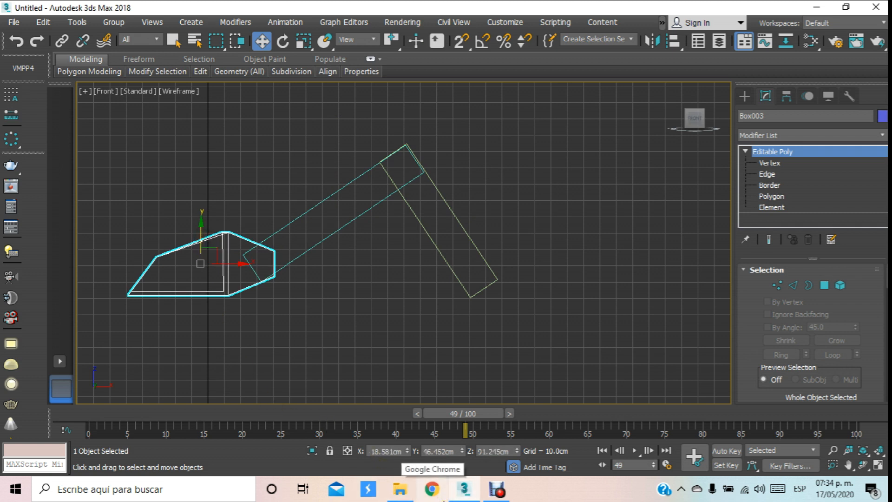
key("super+shift")
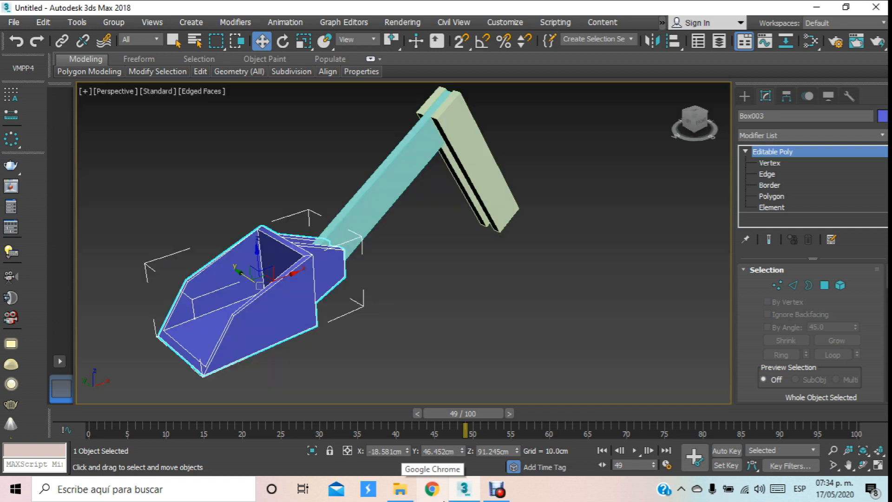
Step: Draw a 70 × 70 × 130 cm box in the top view, snapped to grid points, just beyond the green links' free end
middle_click_drag(526, 274, 443, 314)
left_click(862, 465)
left_click_drag(467, 290, 365, 238)
left_click(745, 96)
left_click(783, 175)
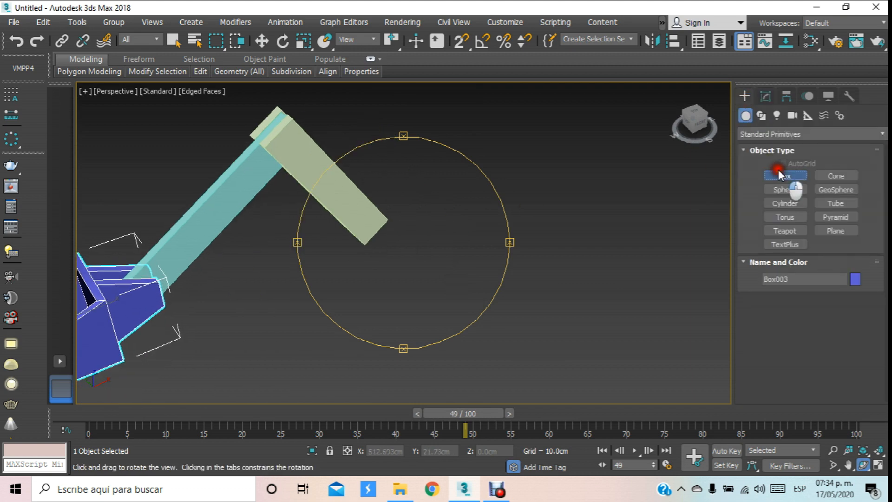
key("t")
scroll(139, 217, "down", 5)
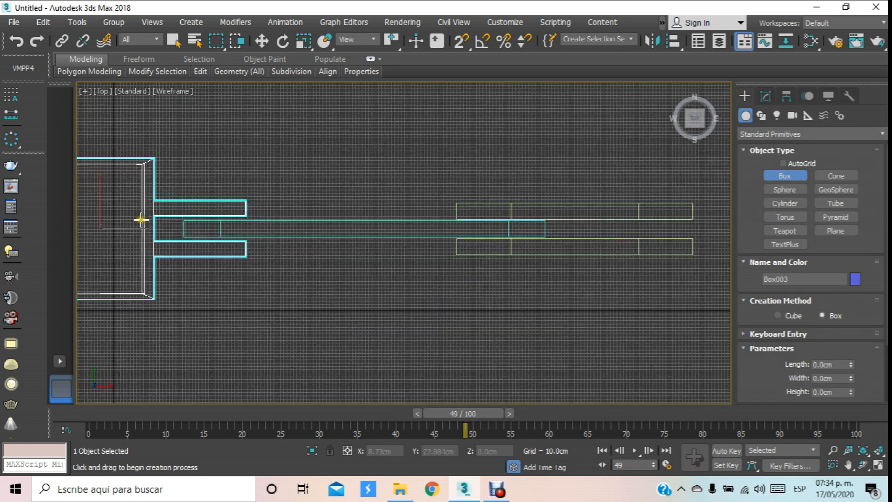
scroll(312, 225, "up", 2)
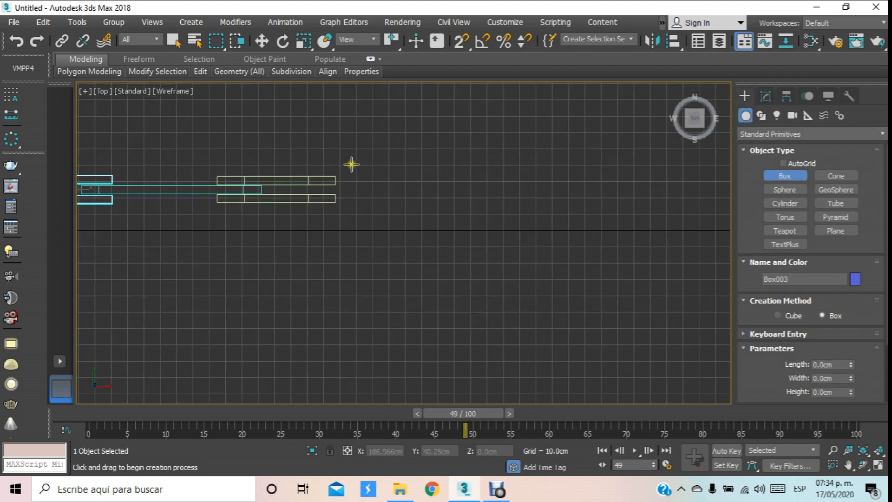
left_click(454, 42)
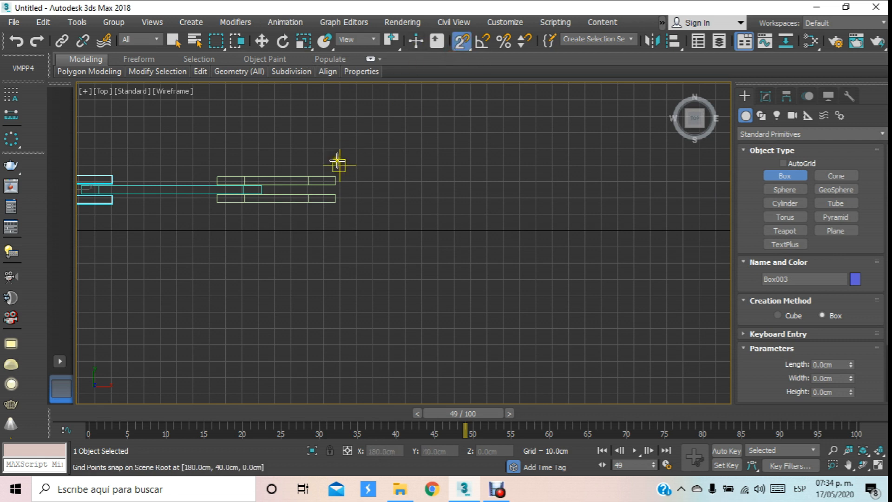
right_click(460, 42)
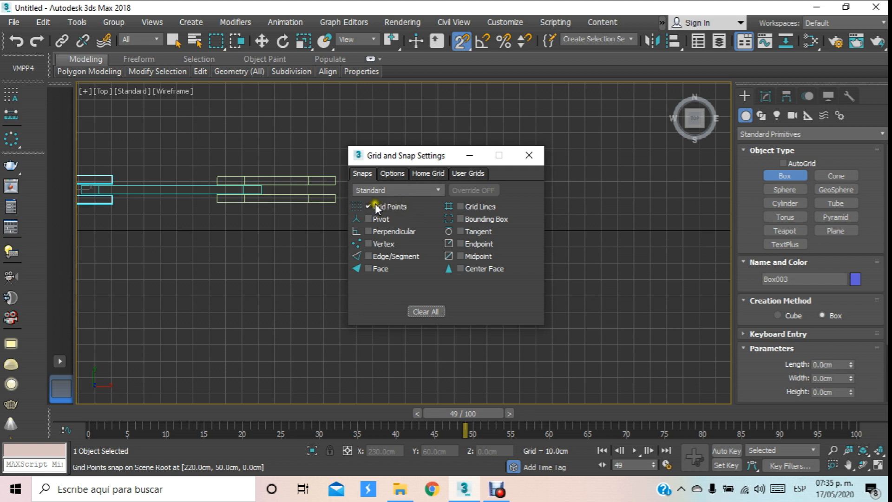
left_click(530, 155)
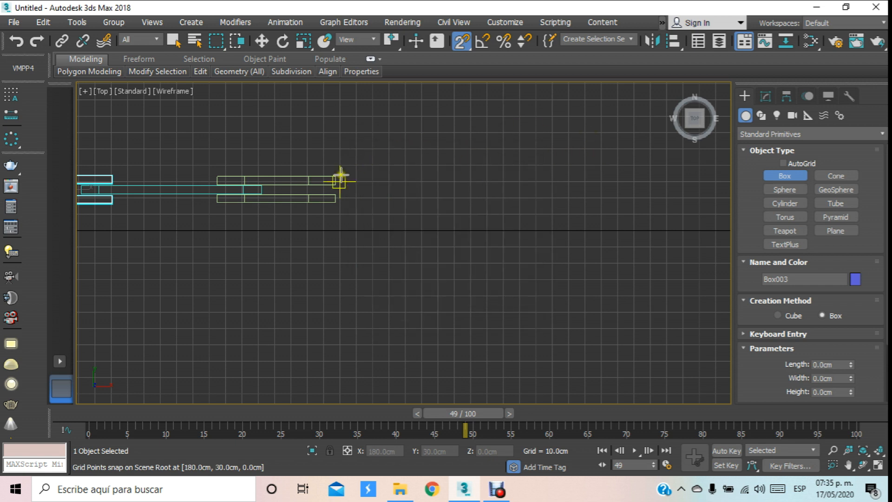
left_click_drag(339, 147, 454, 263)
left_click(289, 57)
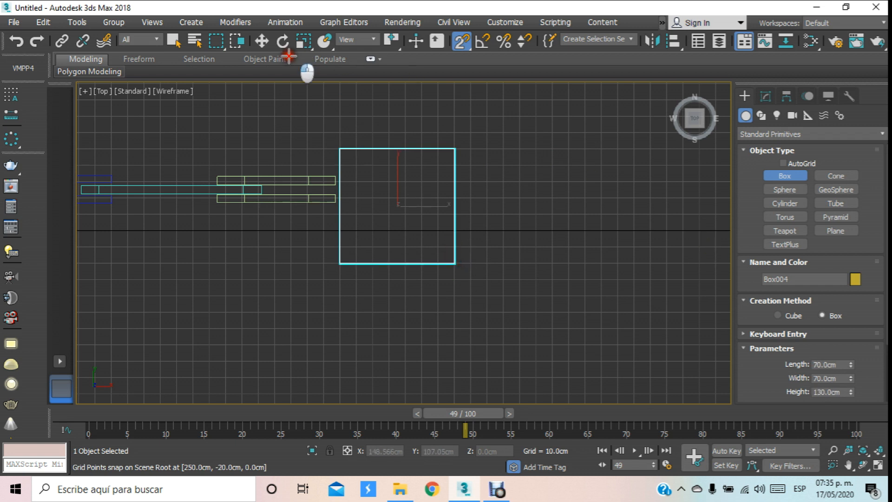
Step: Turn off snapping and move the new box along Y to about 20.2 cm in the top view
left_click(258, 44)
key("s")
left_click_drag(400, 175, 397, 166)
middle_click_drag(398, 166, 505, 216)
Step: Select the bucket and the arm links together and move them along Y to line up with the box's centre
left_click_drag(504, 295, 548, 302)
left_click_drag(229, 134, 237, 139)
left_click_drag(391, 41, 393, 92)
scroll(395, 192, "up", 5)
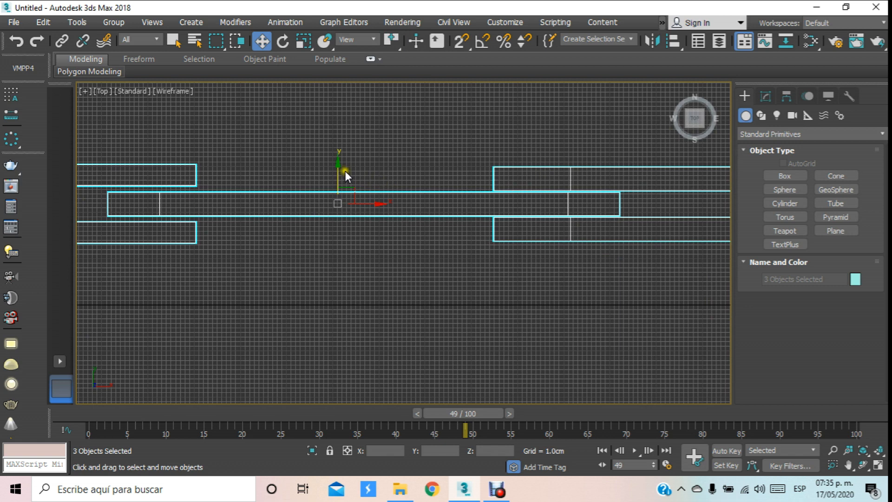
scroll(342, 174, "down", 3)
mouse_move(343, 171)
left_mouse_down()
mouse_move(339, 159)
mouse_move(348, 168)
left_mouse_up()
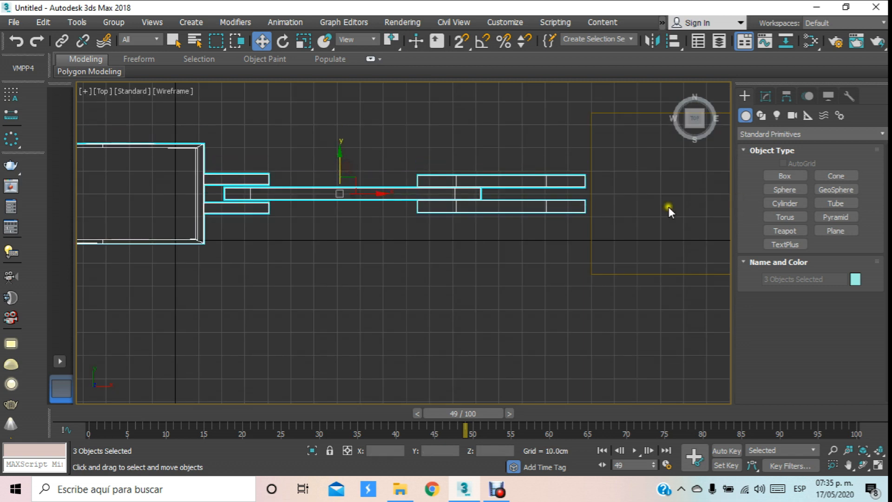
Step: Select the yellow box and set its height to 40 cm
middle_click_drag(492, 218, 243, 217)
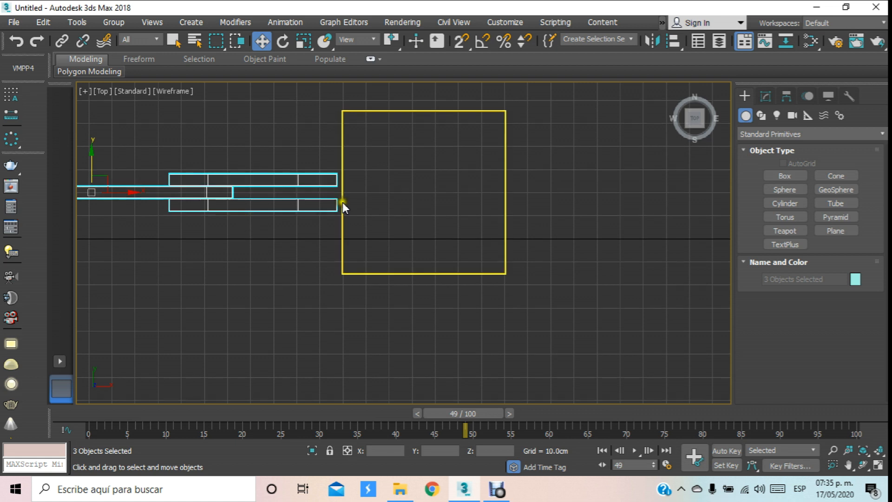
left_click(503, 178)
scroll(446, 197, "down", 3)
scroll(434, 197, "up", 3)
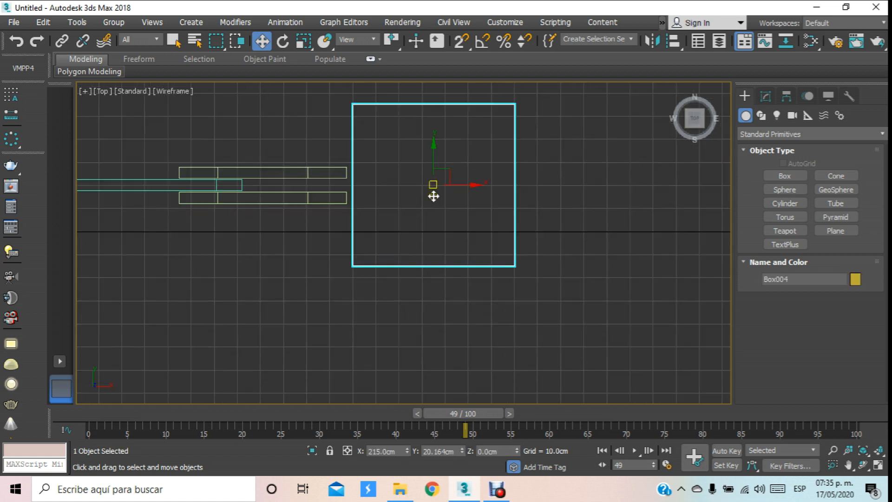
key("p")
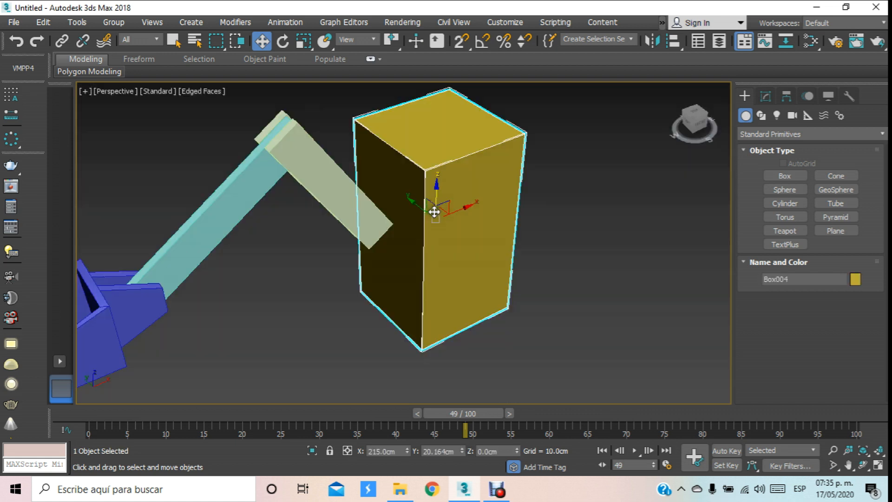
left_click(765, 96)
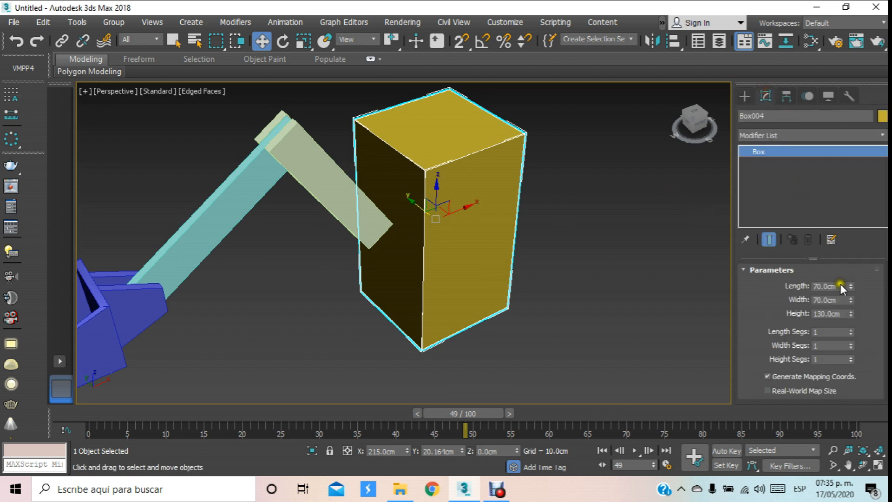
left_click(843, 314)
type("5")
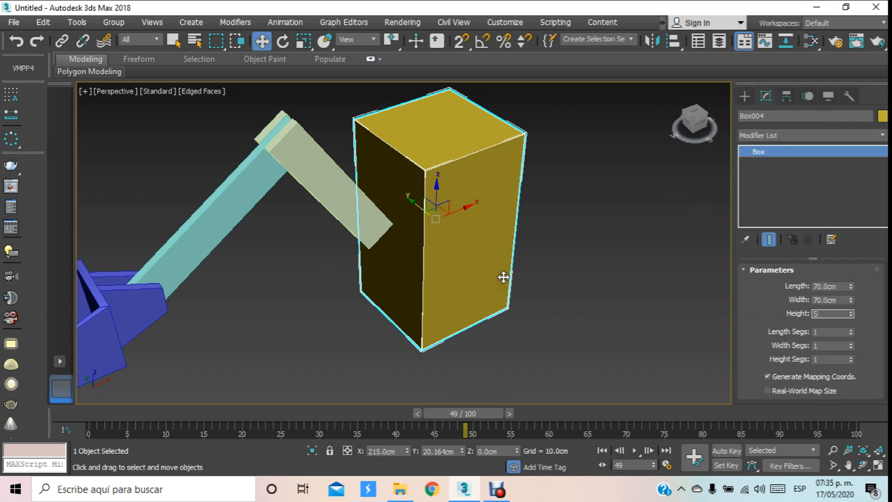
type("0")
key("Return")
type("4")
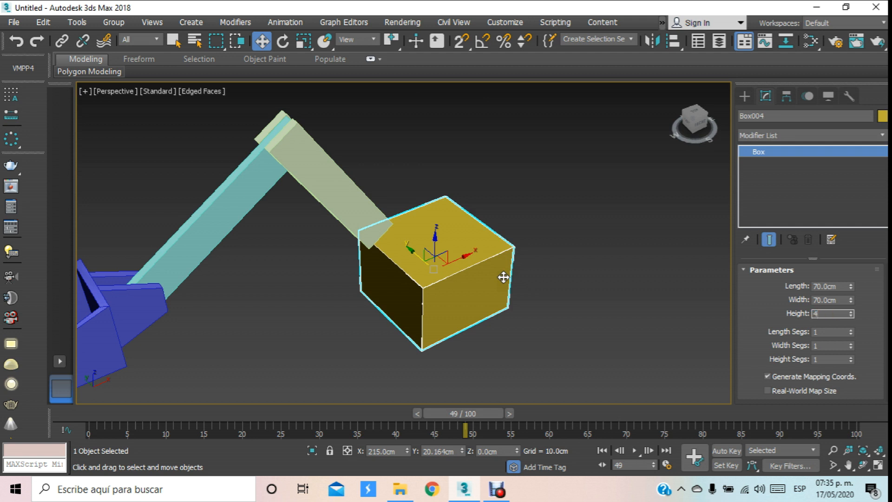
type("0")
key("Return")
Step: Raise the box to about Z 59.8 cm so it sits beside the green links' lower end
left_click_drag(433, 251, 430, 213)
key("f")
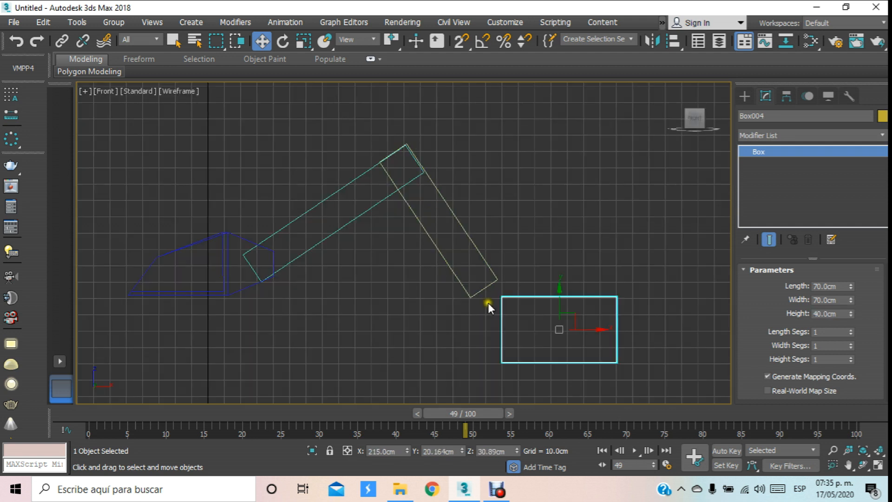
left_click_drag(561, 310, 562, 257)
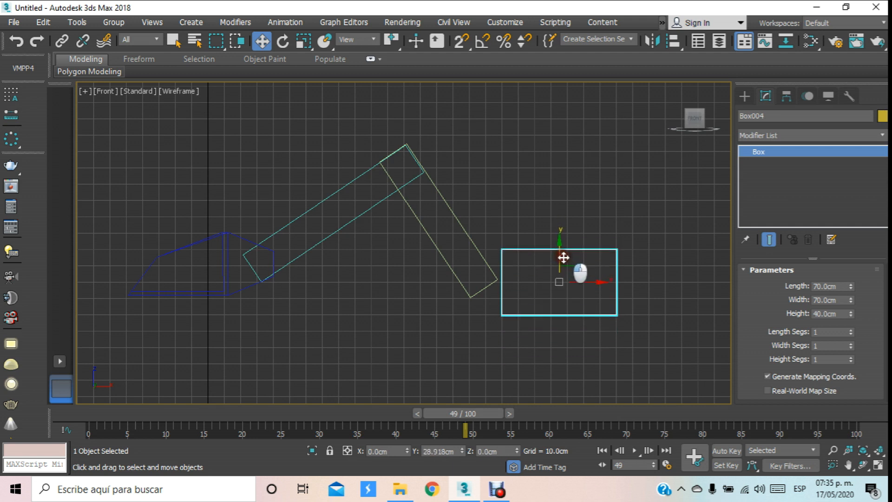
key("p")
middle_click_drag(464, 312, 465, 320)
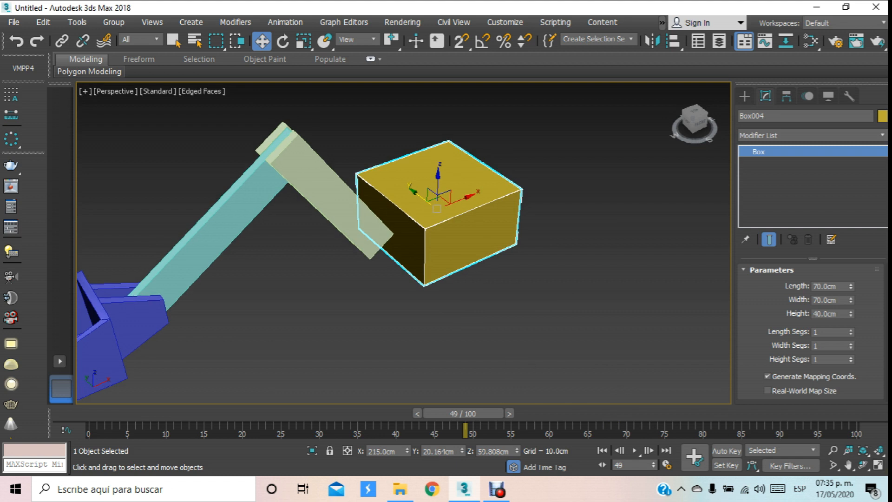
Step: Convert the yellow box to an Editable Poly
left_click(867, 464)
left_click_drag(423, 273, 391, 219)
left_click(261, 41)
right_click(448, 176)
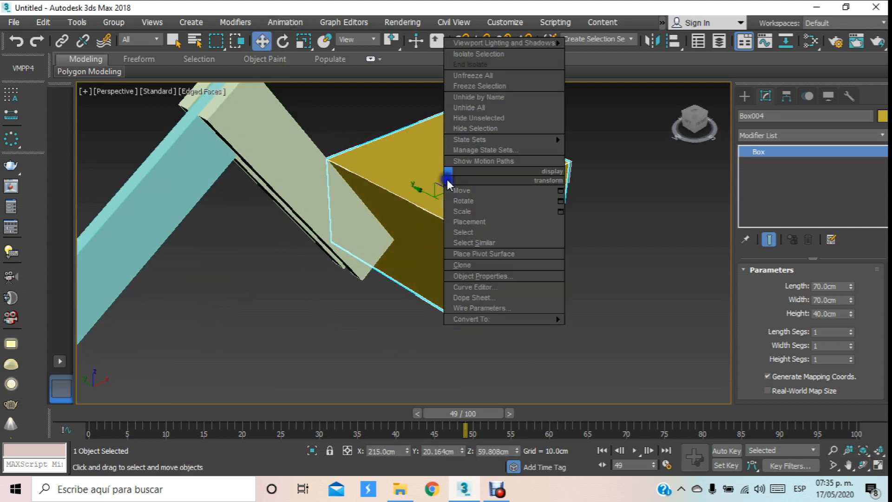
mouse_move(504, 320)
left_click(629, 329)
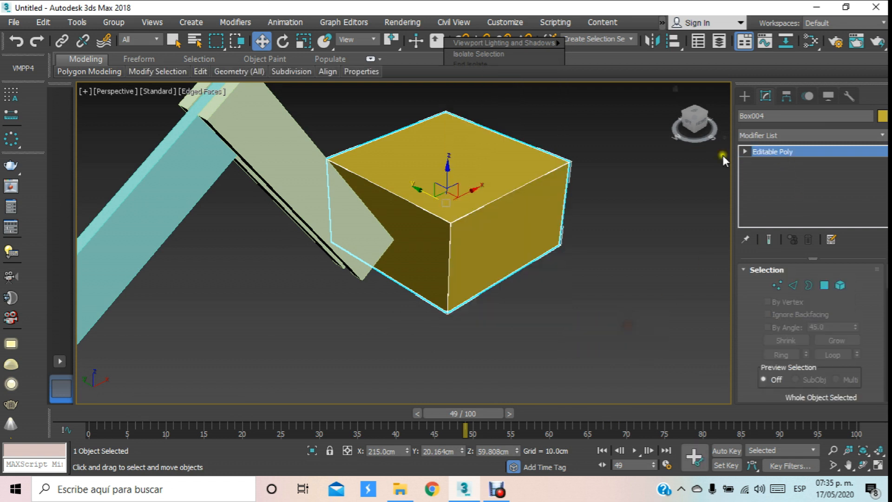
Step: Connect the upper and lower edges of the box's arm-facing side with 4 vertical segments
left_click(778, 176)
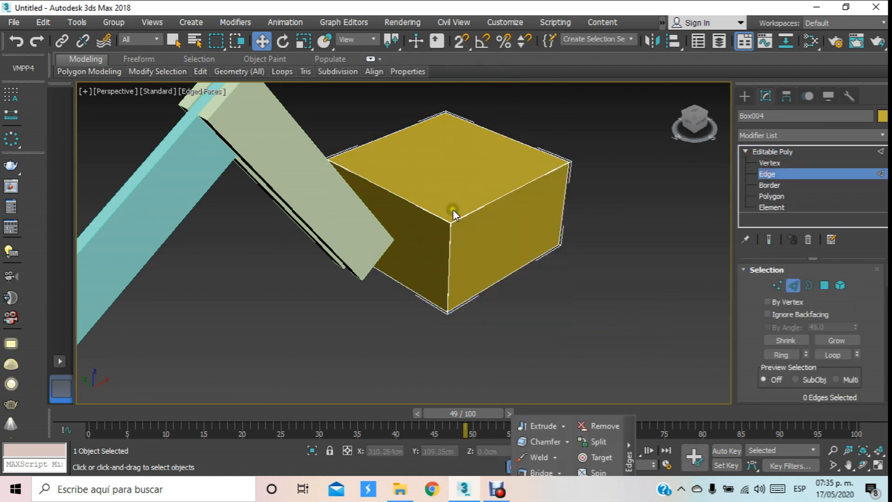
left_click(416, 211)
left_click(405, 289, "ctrl")
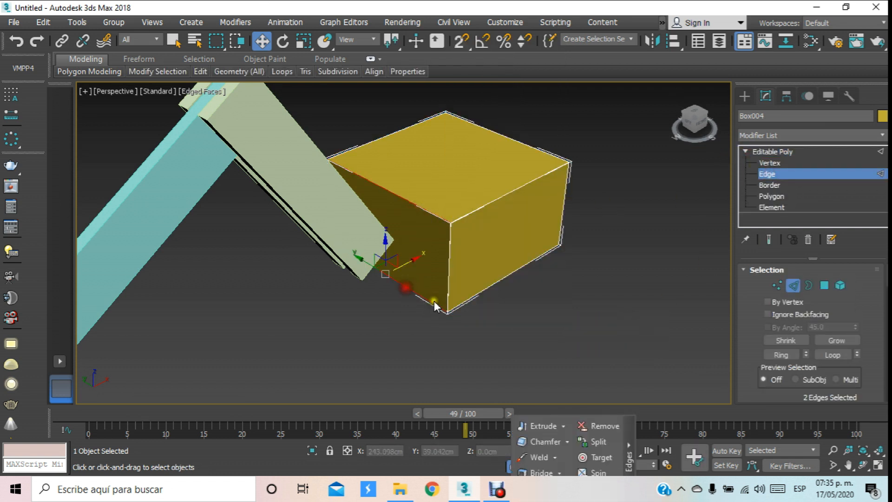
scroll(768, 339, "down", 5)
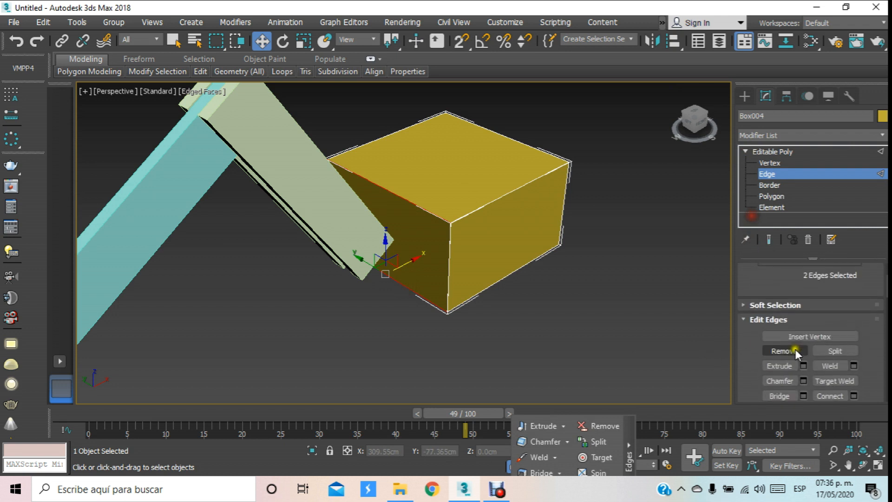
left_click(854, 395)
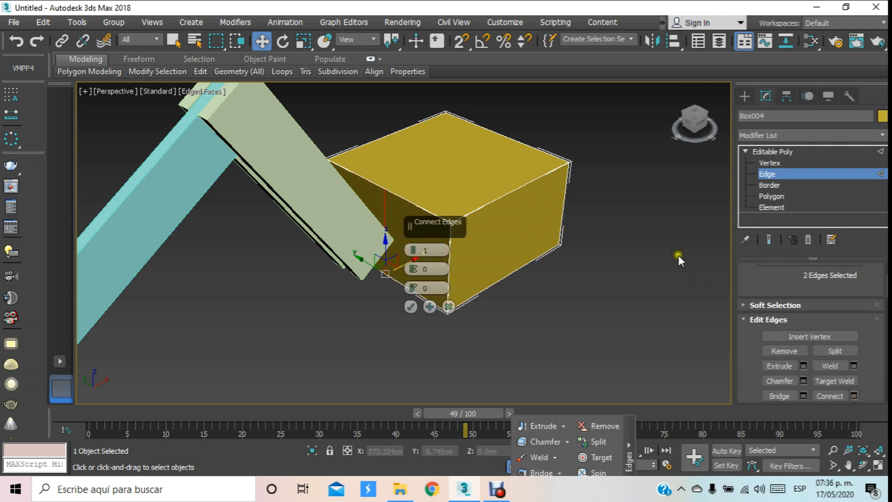
scroll(414, 249, "up", 3)
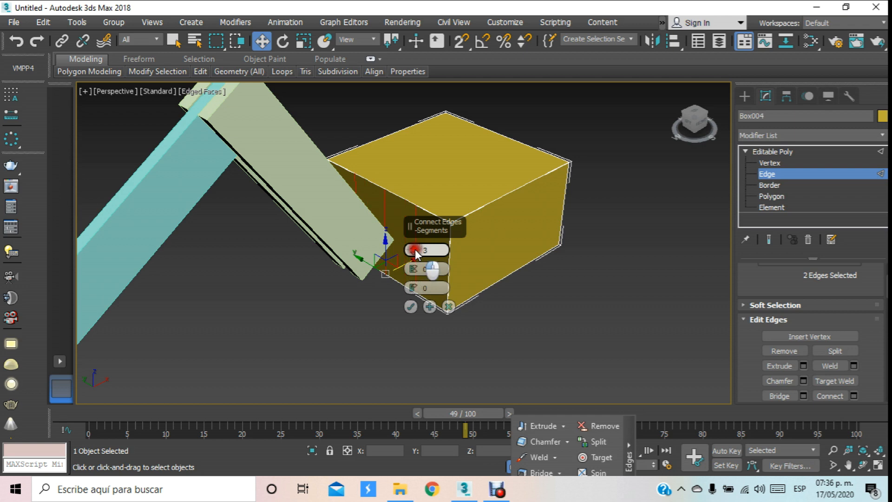
left_click(411, 307)
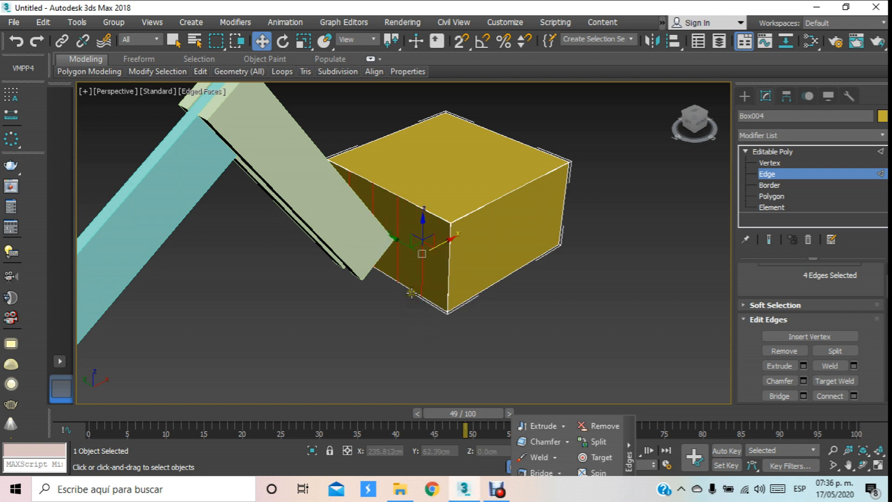
Step: Scale the eight new vertices closer together along Y in the top view to match the green links' thickness
key("t")
scroll(377, 182, "up", 4)
left_click(765, 164)
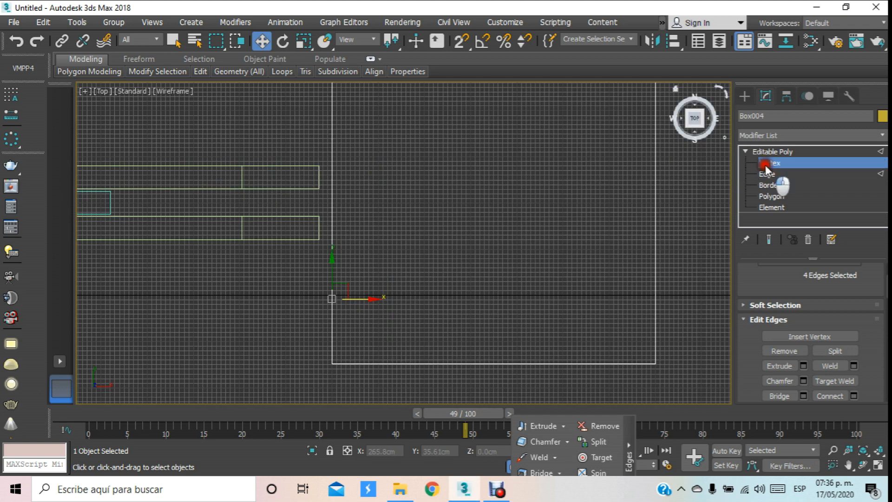
middle_click_drag(380, 152, 397, 188)
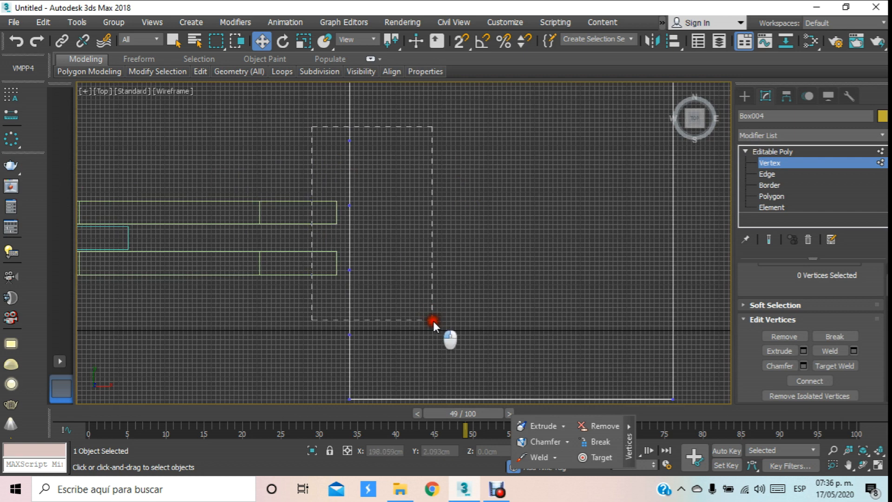
left_click_drag(433, 321, 434, 321)
left_click(303, 41)
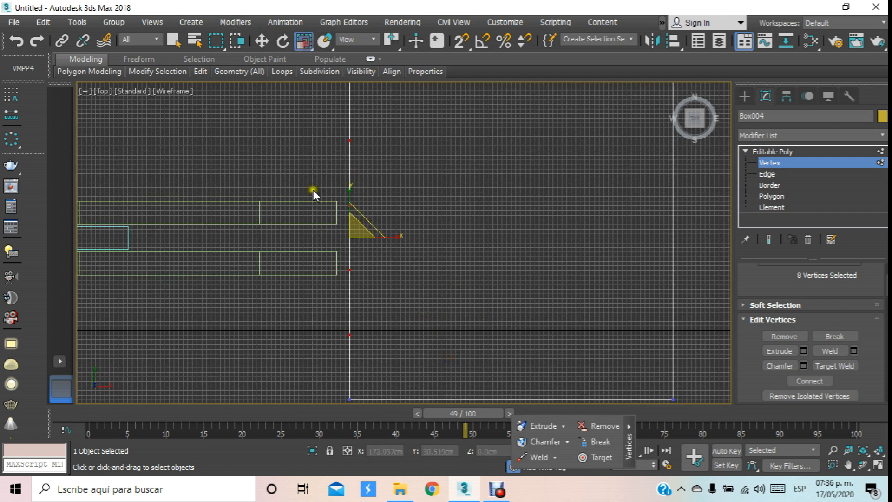
left_click_drag(346, 191, 352, 196)
left_click_drag(375, 233, 365, 278)
Step: Spread the vertex pairs apart along Y, centring one at about 8.4 cm and the other at about 31.7 cm
left_click(261, 41)
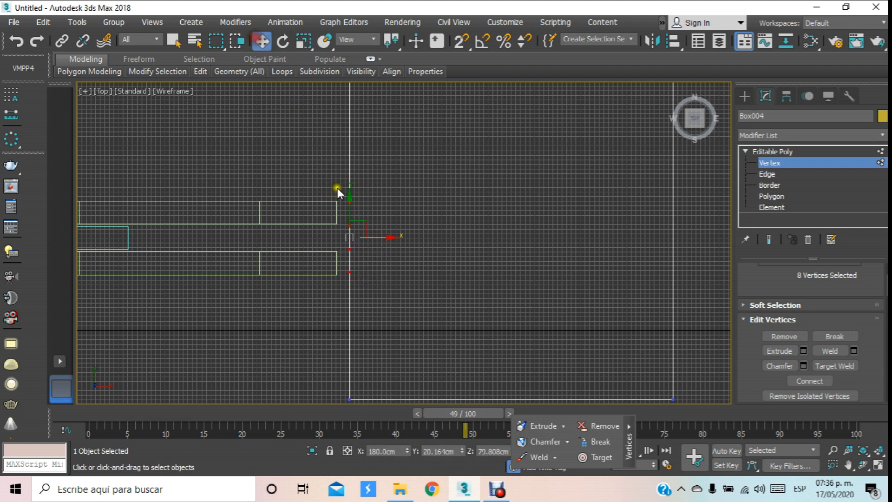
key("ctrl+z")
left_click_drag(351, 258, 371, 321)
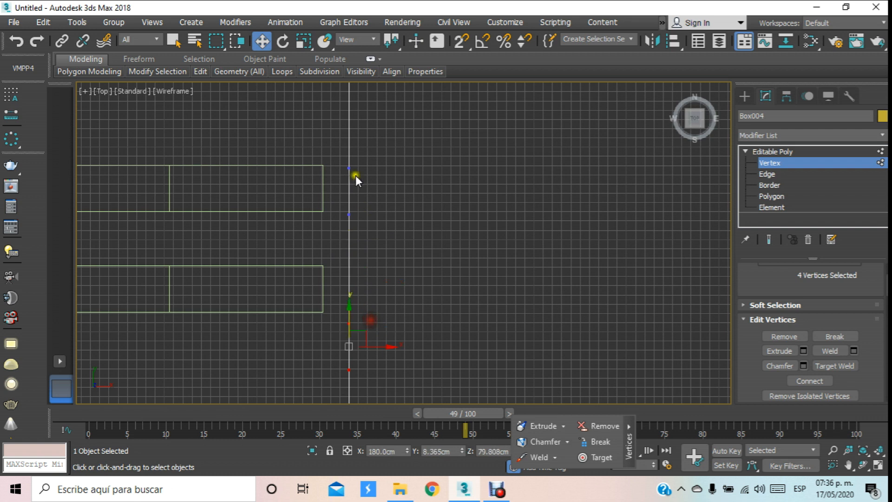
left_click_drag(352, 166, 362, 104)
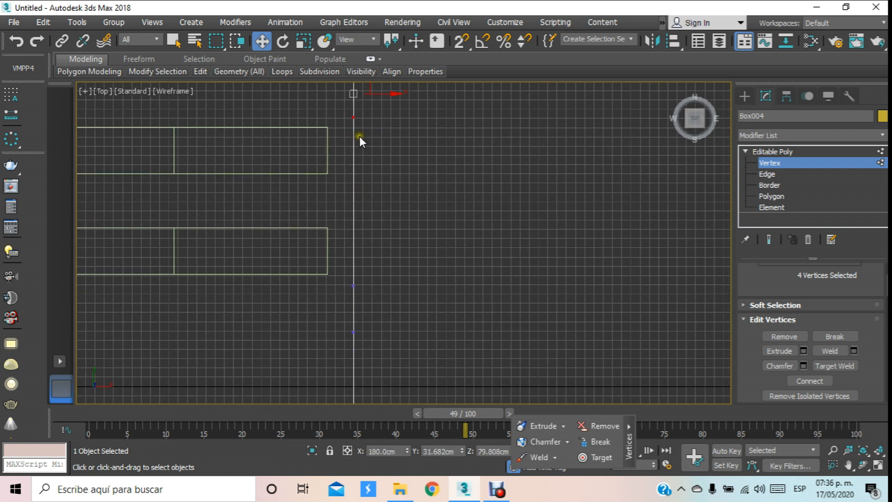
Step: Extrude the two narrow vertical faces on the yellow box's arm-facing side toward the arm to form two lugs
key("p")
middle_click_drag(365, 175, 383, 203)
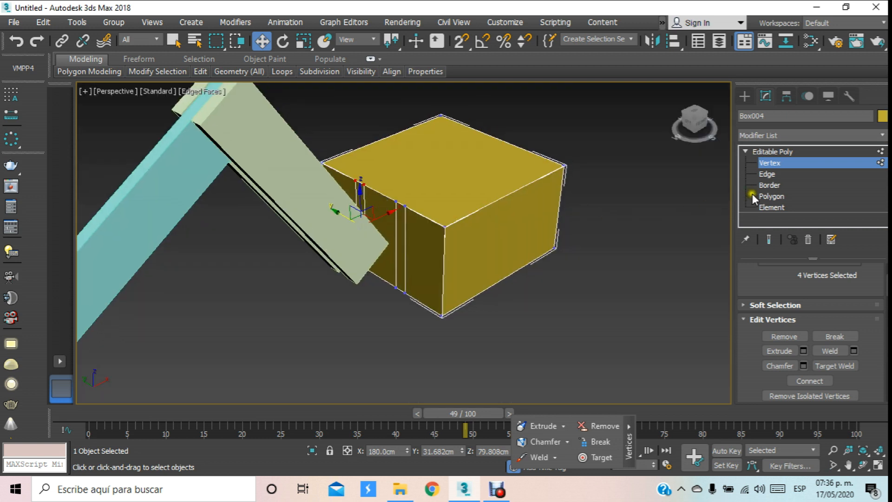
left_click(764, 196)
scroll(358, 208, "up", 3)
left_click(361, 191)
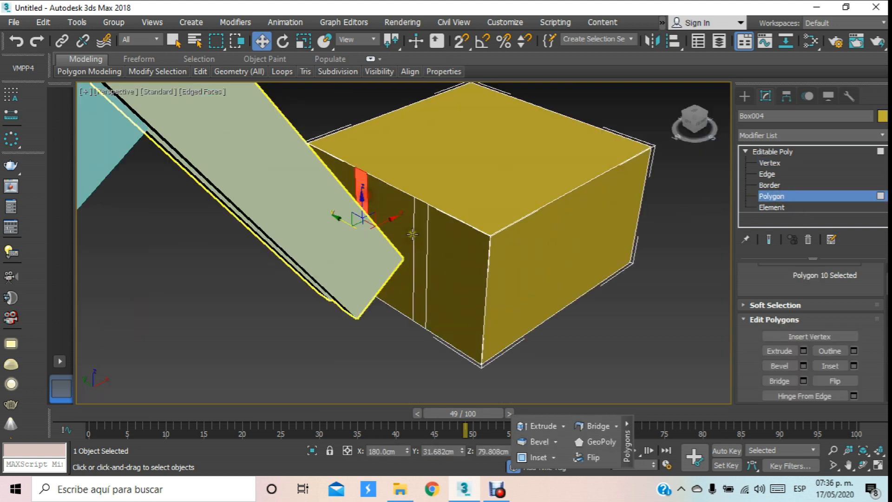
left_click(420, 238, "ctrl")
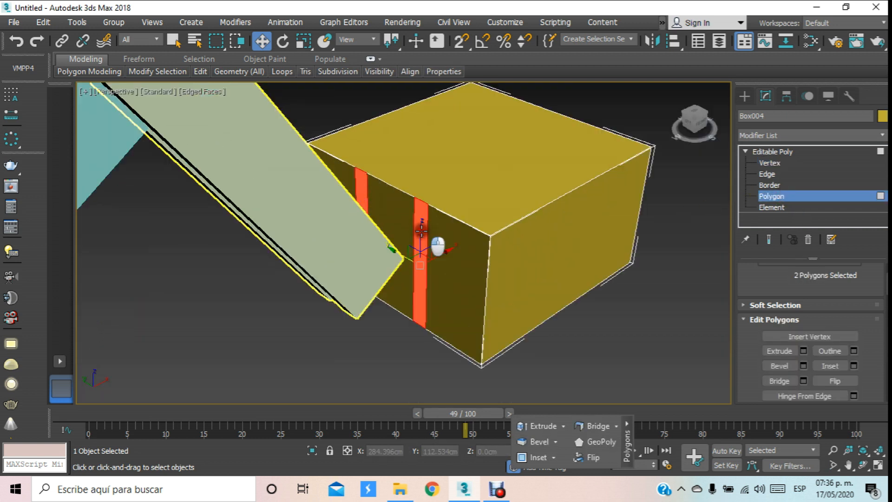
left_click(803, 349)
left_click(412, 285)
left_click_drag(428, 265, 357, 295)
Step: Scale the end faces of both lugs smaller vertically in the front view so the lugs taper toward the arm
key("f")
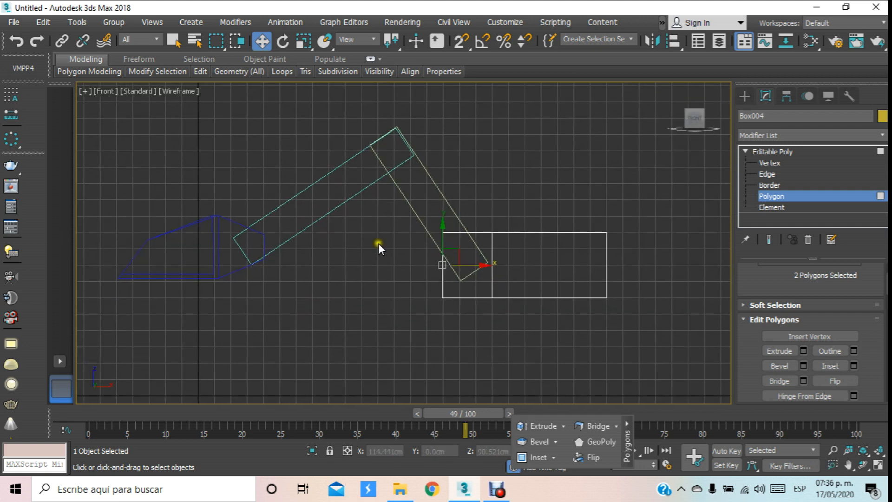
scroll(371, 233, "up", 2)
left_click(303, 41)
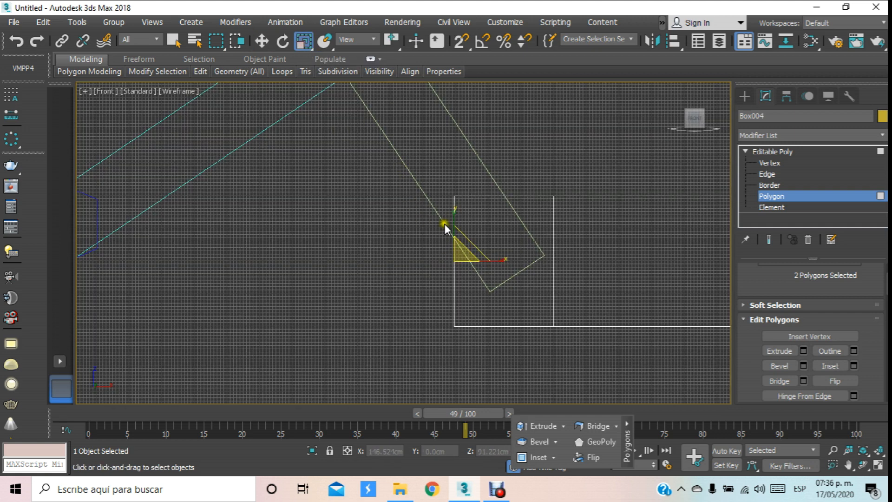
left_click_drag(451, 216, 450, 279)
left_click(771, 196)
scroll(506, 222, "down", 4)
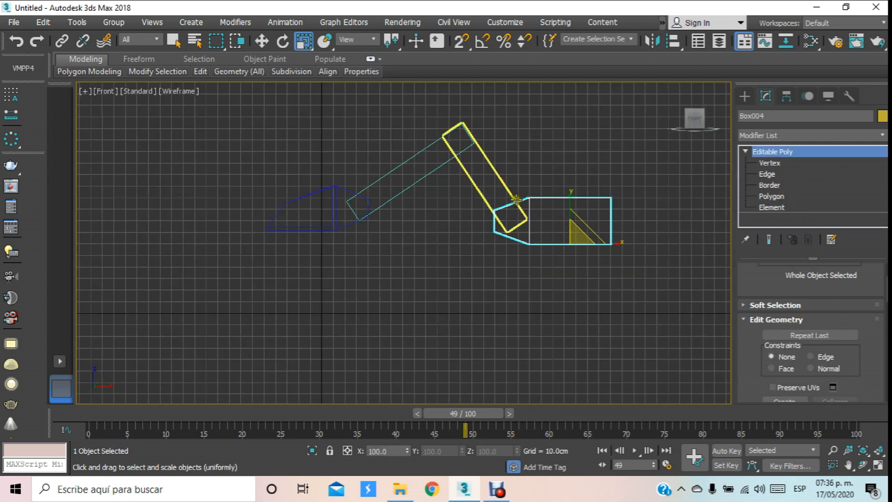
left_click(779, 152)
left_click(661, 271)
key("p")
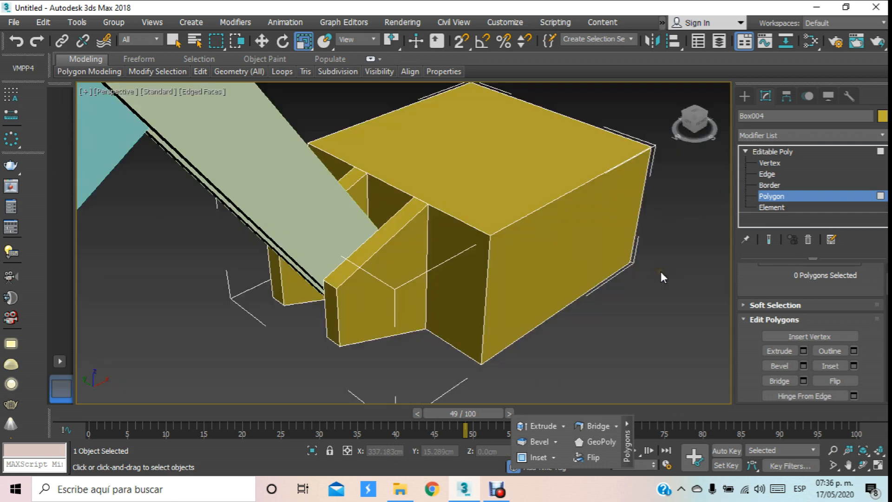
Step: Extrude the underside face of the yellow body downward by 10 cm
scroll(620, 291, "down", 5)
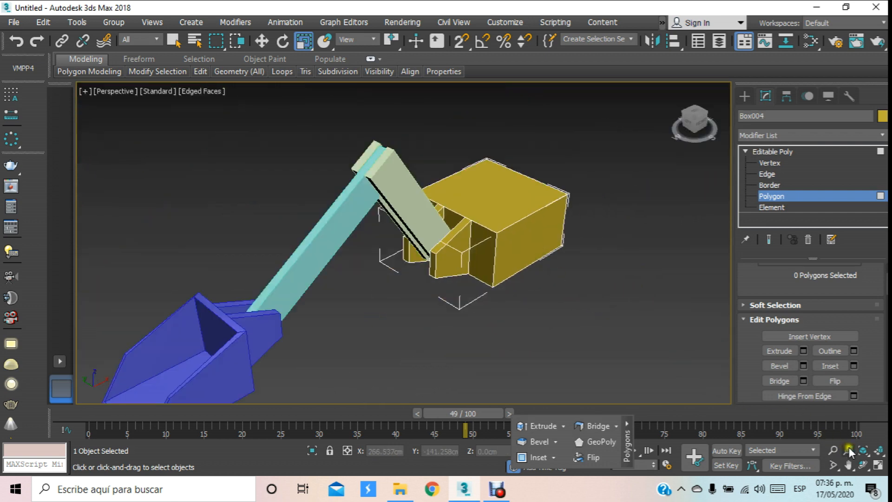
left_click(862, 466)
left_click_drag(477, 288, 490, 214)
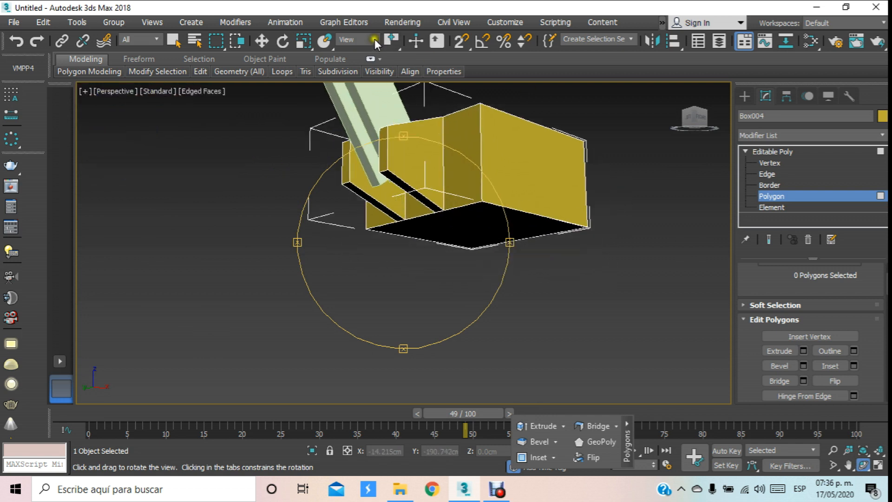
left_click(262, 41)
left_click(791, 195)
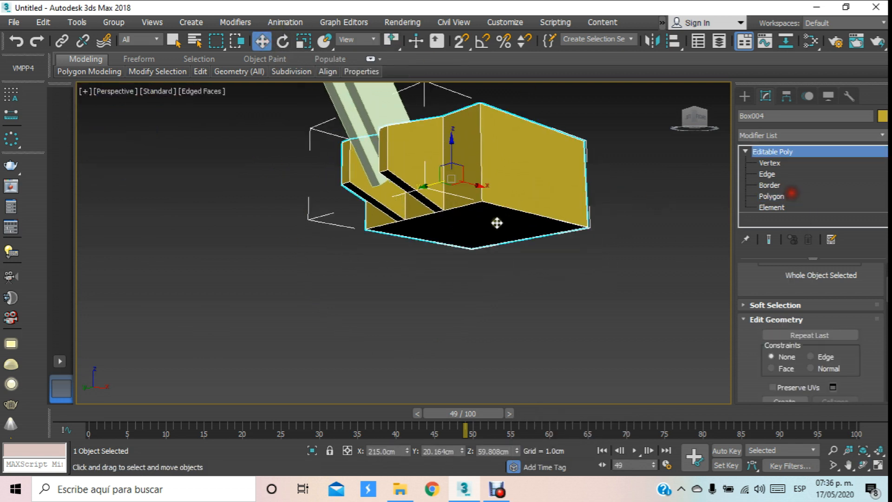
left_click(770, 197)
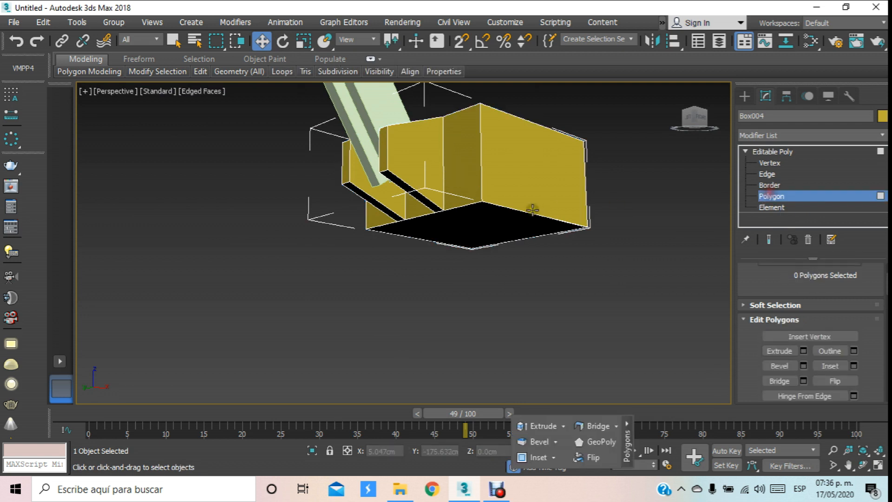
left_click(484, 233)
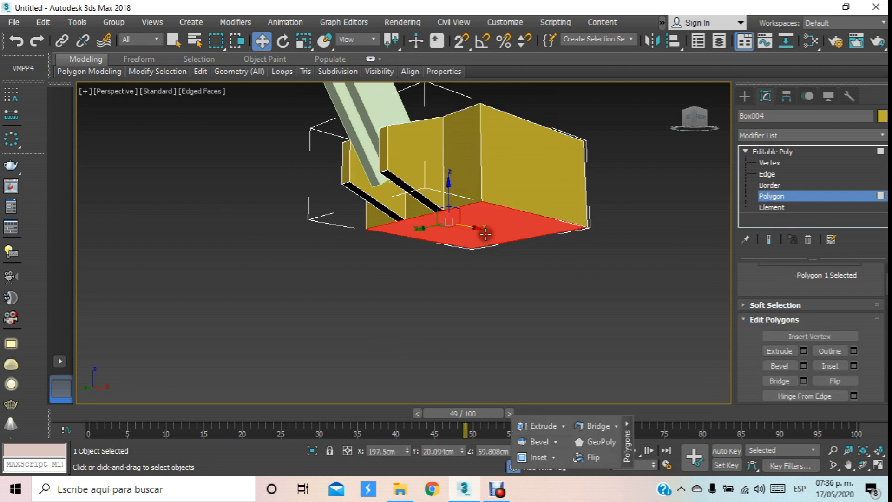
left_click(804, 351)
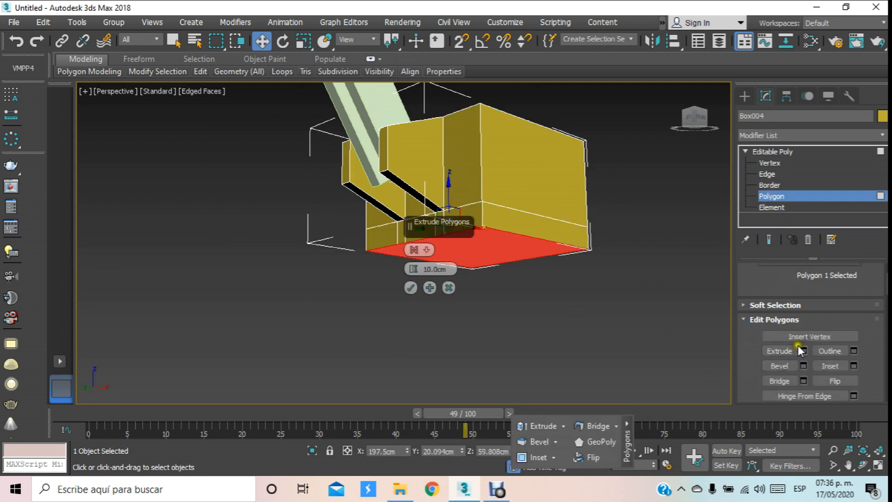
left_click(411, 287)
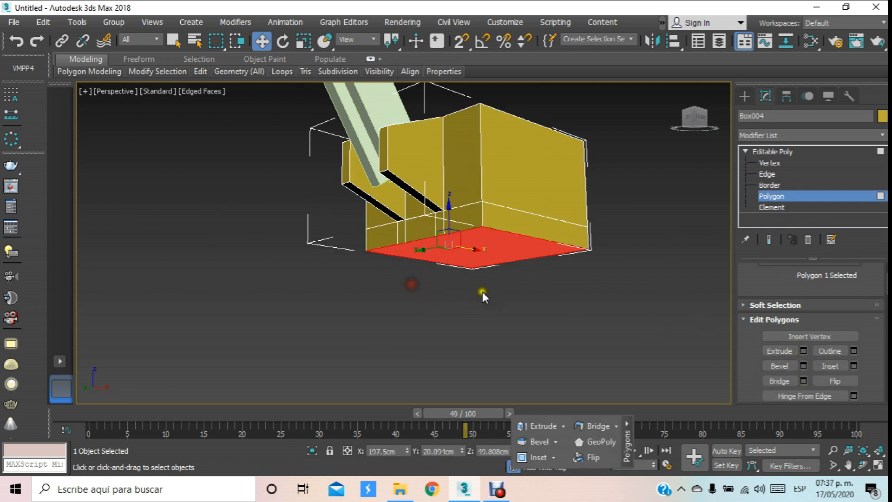
Step: Extrude the same underside face a second time by 5 cm
left_click(806, 350)
double_click(444, 269)
type("5")
key("Return")
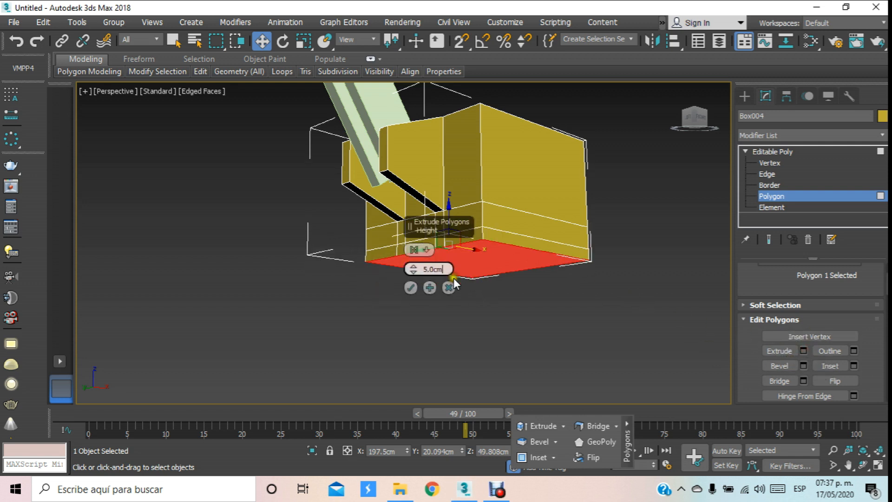
left_click(412, 288)
Step: Select the ring of side faces around the 5 cm bottom layer and start a 20 cm Local Normal extrusion outward
left_click(429, 244)
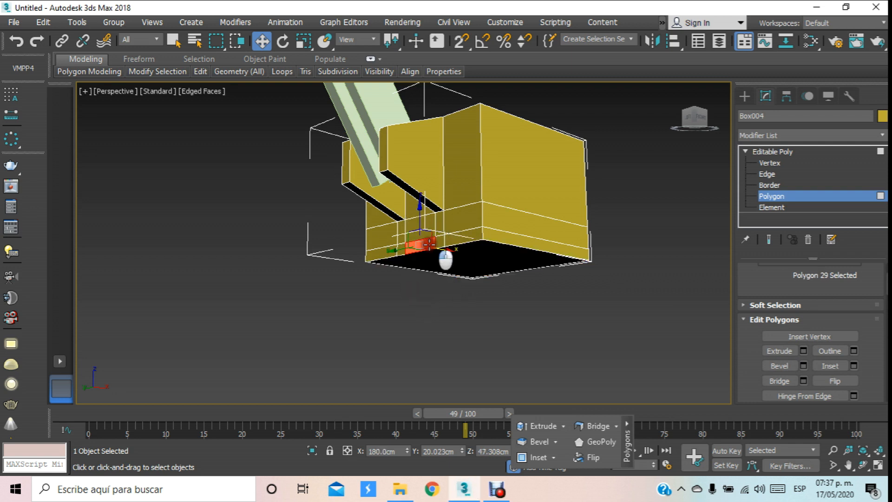
scroll(433, 245, "up", 3)
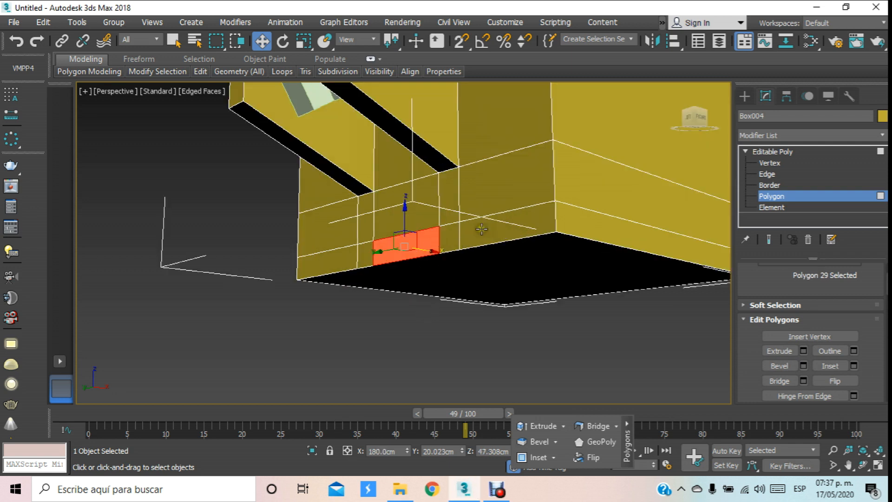
left_click(456, 237, "shift")
scroll(456, 237, "down", 4)
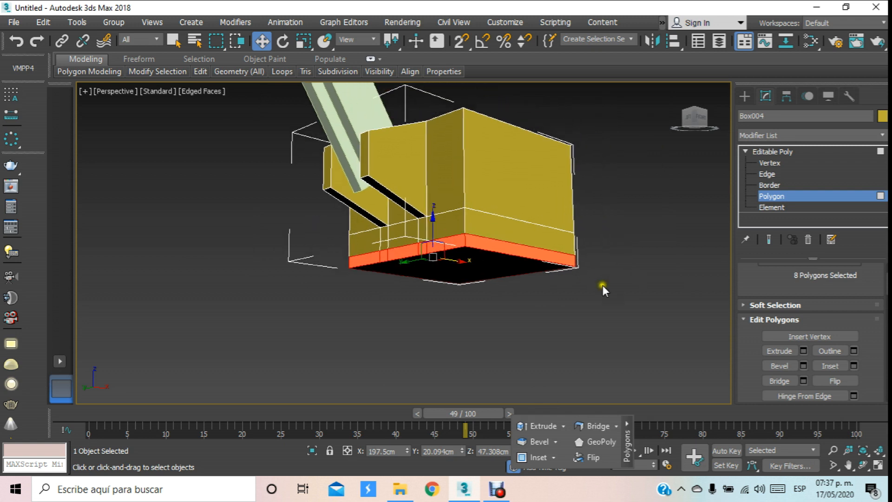
left_click(803, 350)
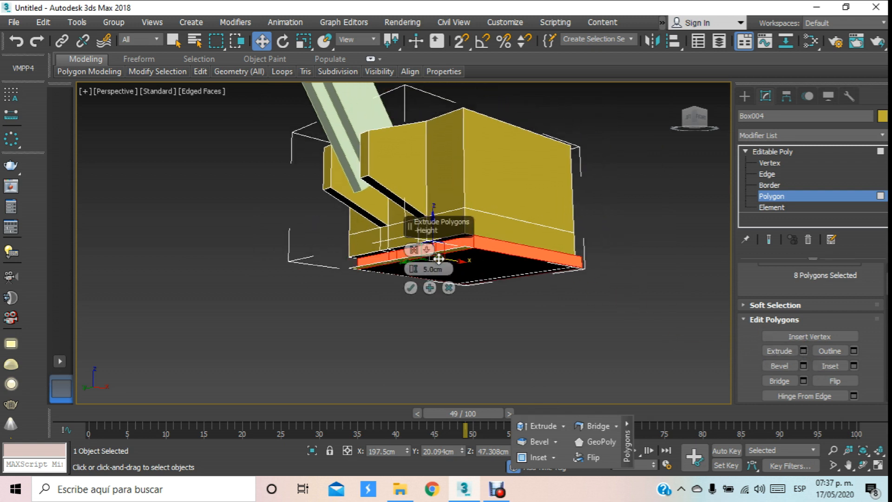
left_click(424, 249)
left_click(458, 272)
left_click(446, 268)
type("20")
key("Return")
Step: Set the ring's outward extrusion to 25 cm, apply it, and finish polygon editing with the body deselected
left_click(865, 464)
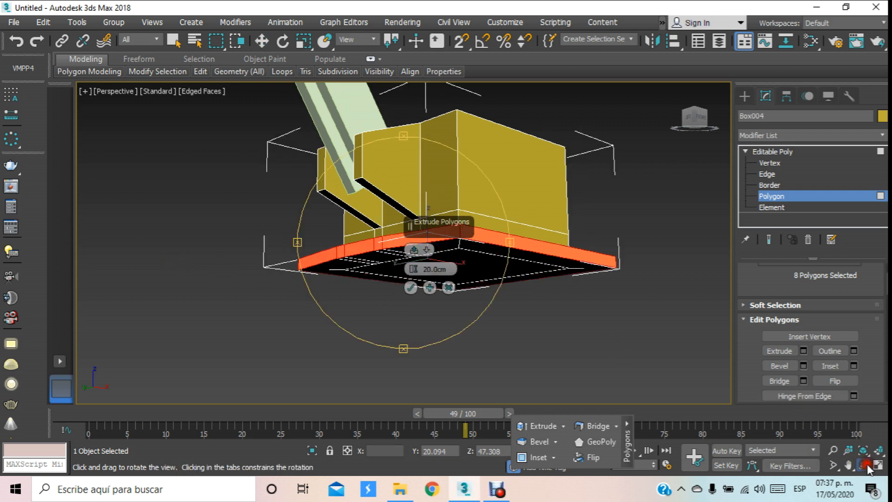
left_click_drag(409, 260, 367, 207)
left_click(430, 269)
type("2")
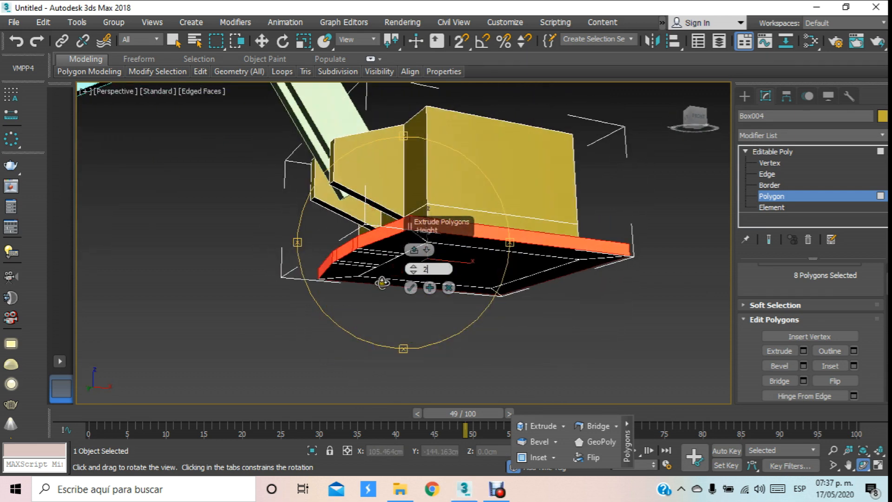
type("5")
key("Return")
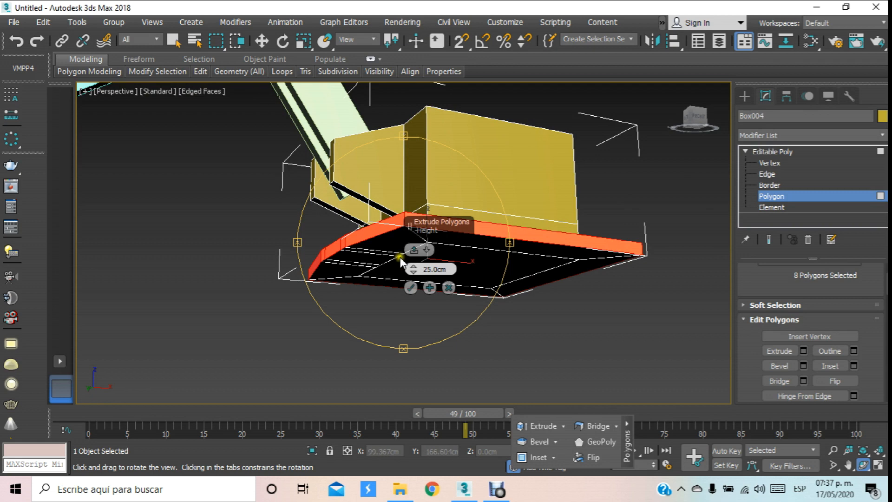
left_click(410, 288)
mouse_move(477, 266)
left_mouse_down()
mouse_move(368, 318)
mouse_move(374, 284)
mouse_move(480, 253)
left_mouse_up()
right_click(480, 253)
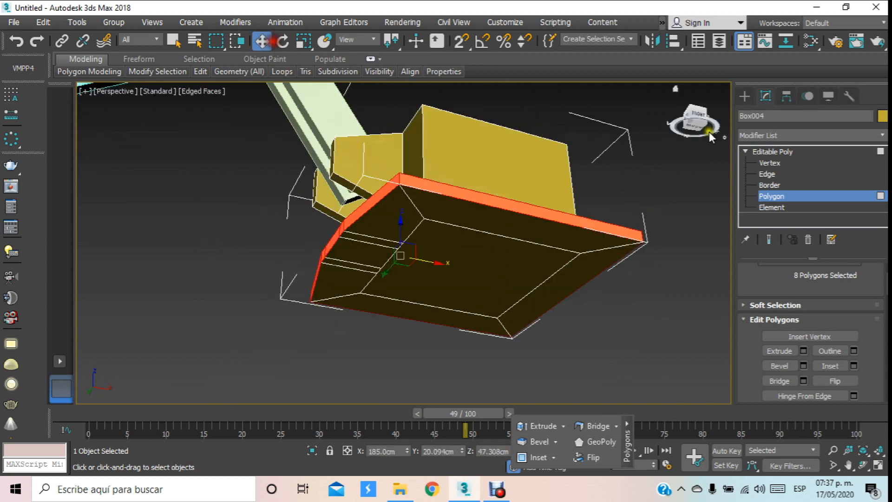
left_click(840, 195)
left_click(666, 308)
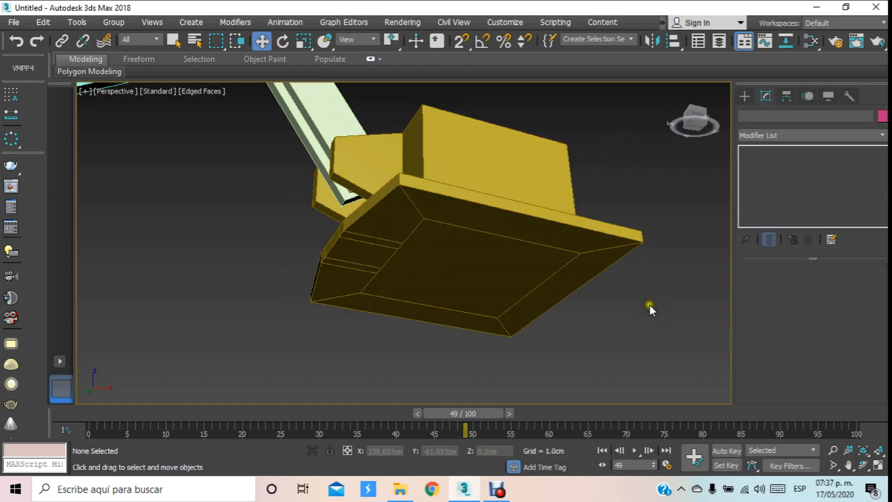
Step: Change the body's object colour from yellow to the pale green of the arm links
key("t")
scroll(442, 209, "down", 5)
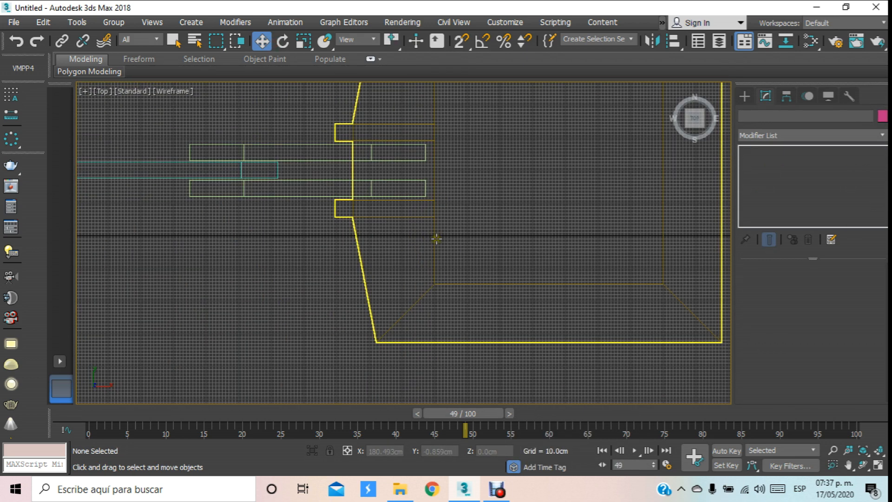
left_click(438, 241)
left_click(882, 116)
left_click(388, 187)
left_click(513, 316)
left_click(239, 305)
Step: Create a grid-snapped cylinder of 30 cm radius under the body in the top view and centre it at about X 215.6 cm
scroll(349, 241, "up", 6)
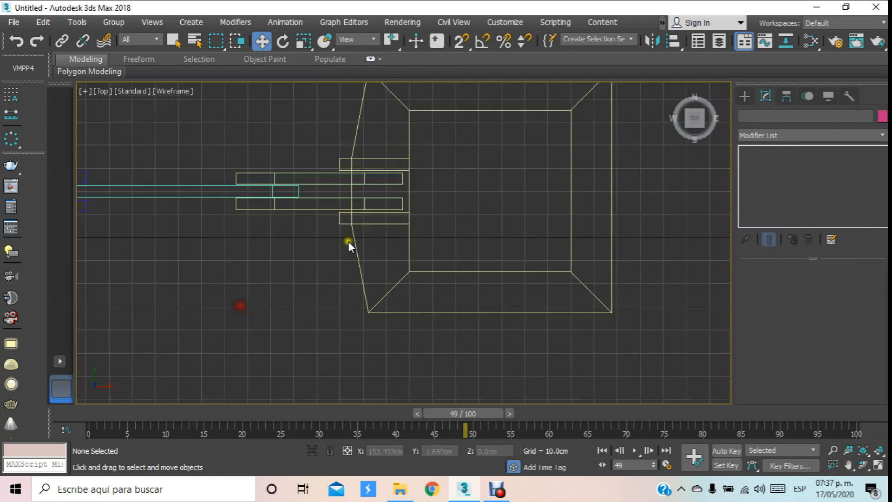
left_click(745, 96)
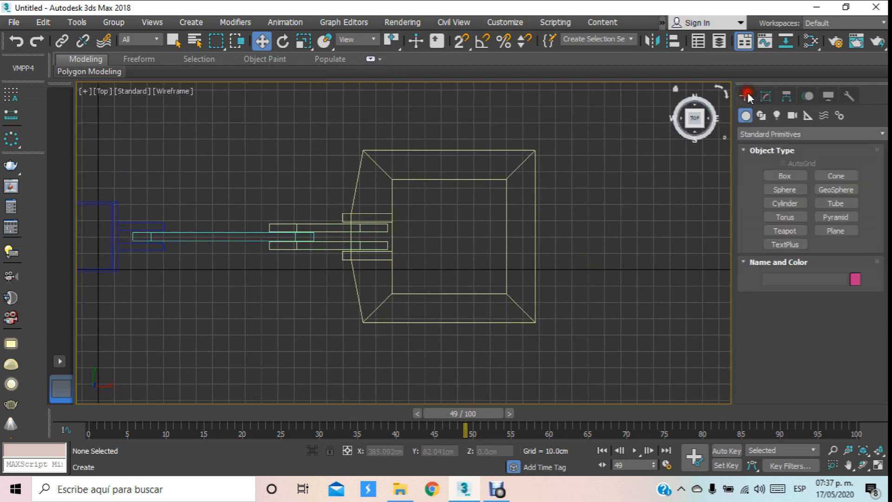
left_click(782, 190)
left_click(785, 203)
left_click(461, 41)
left_click_drag(442, 235, 448, 184)
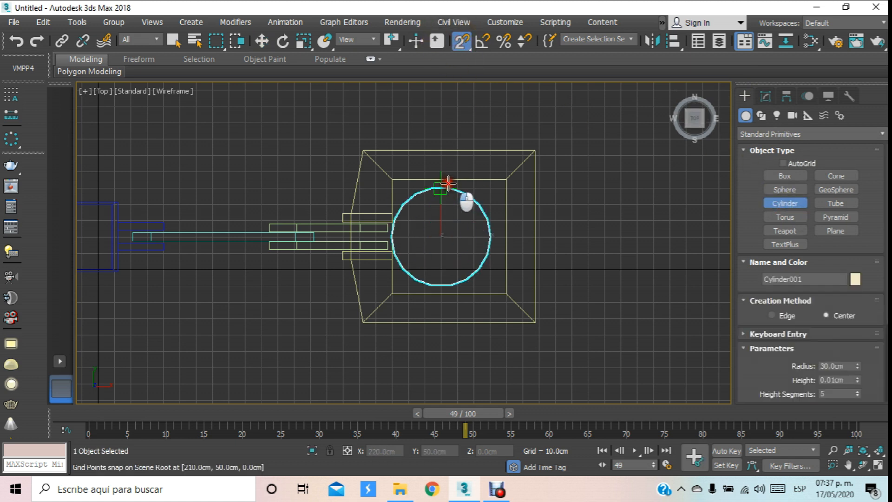
left_click(664, 43)
left_click(262, 41)
left_click(461, 40)
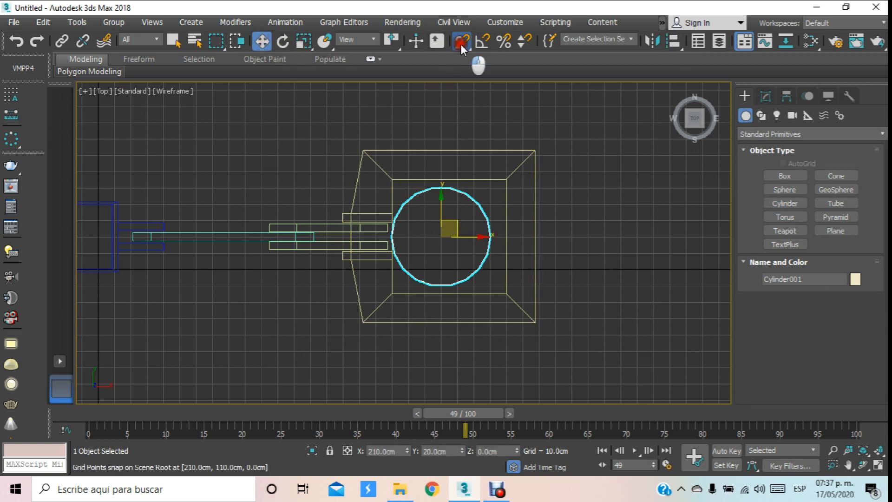
left_click_drag(477, 235, 487, 244)
Step: Set the cylinder's height to 20 cm while checking it against the body in the front view
left_click(694, 132)
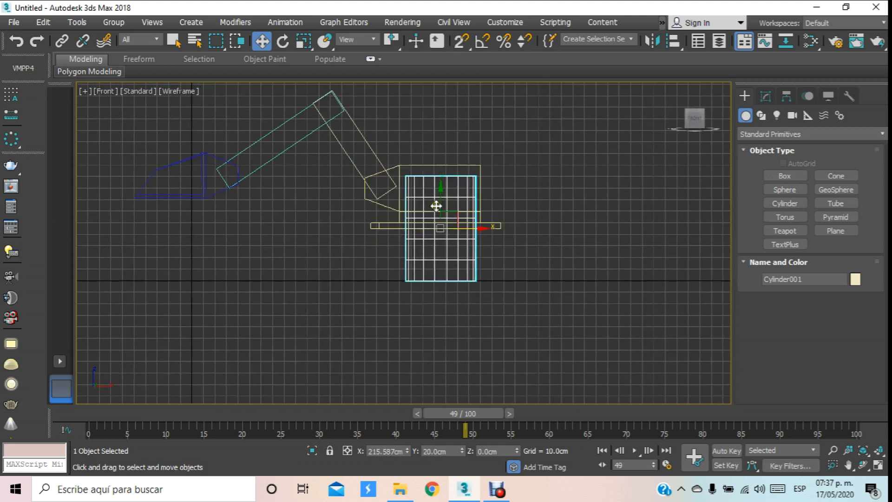
left_click(766, 95)
left_click(851, 302)
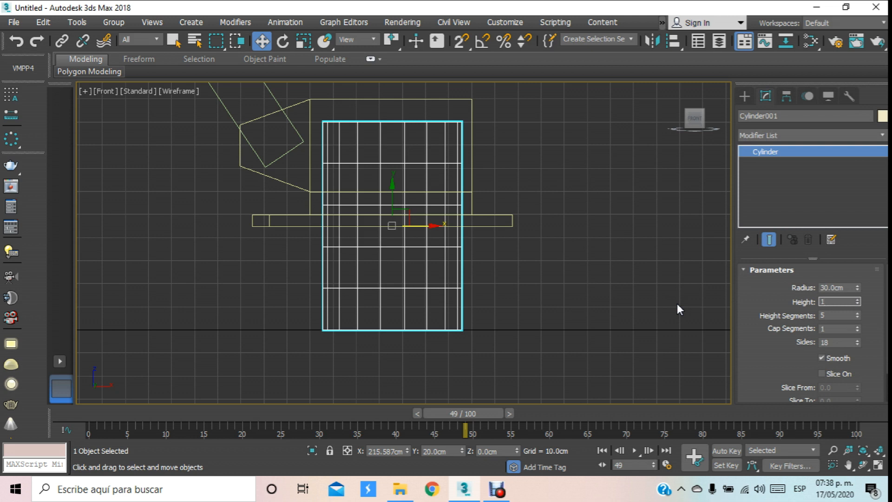
key("Return")
type("30")
key("Return")
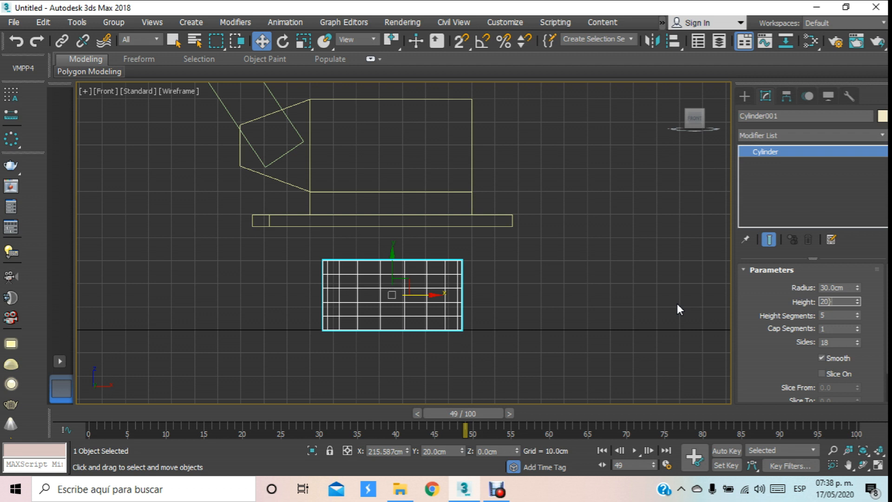
type("20")
key("Return")
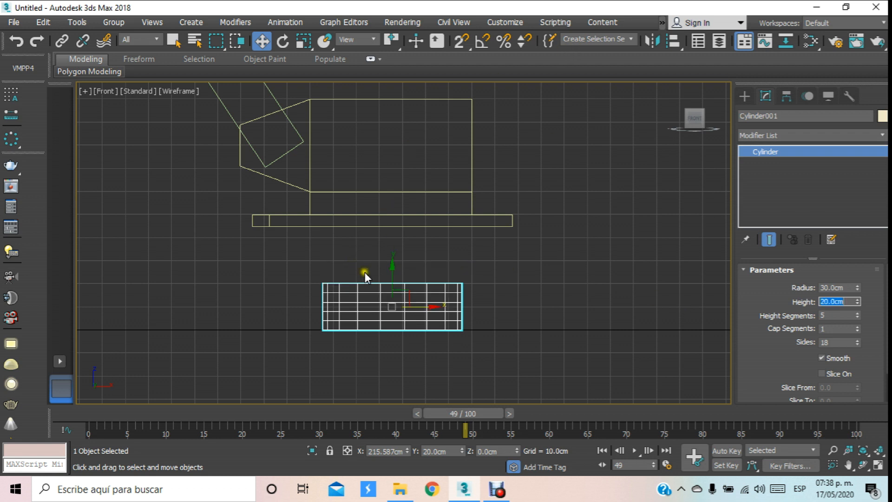
Step: Select the bucket, arm links and body in the front view and lower them about 24.9 cm onto the turntable's upper face
scroll(389, 270, "down", 4)
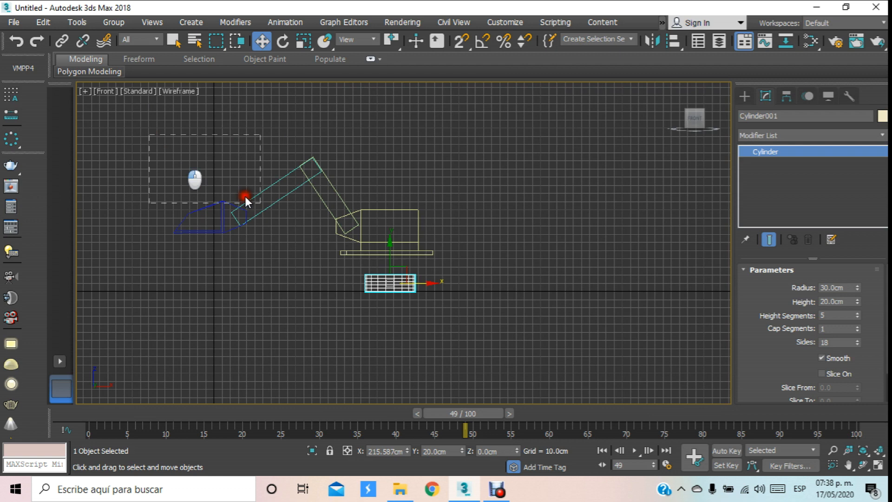
left_click_drag(507, 266, 507, 266)
scroll(402, 247, "up", 4)
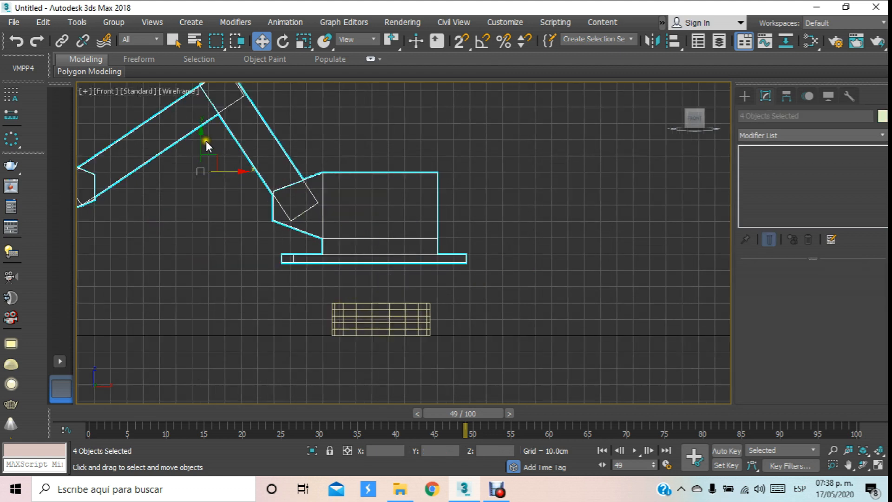
left_click_drag(201, 140, 231, 180)
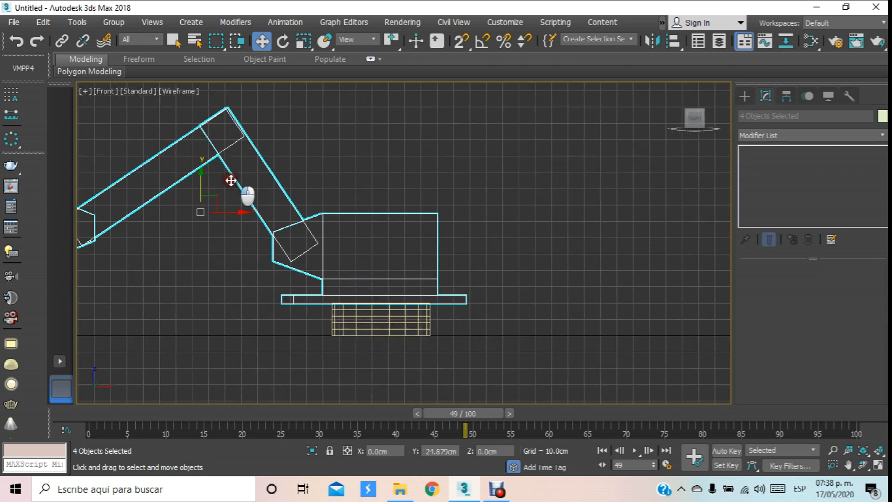
key("p")
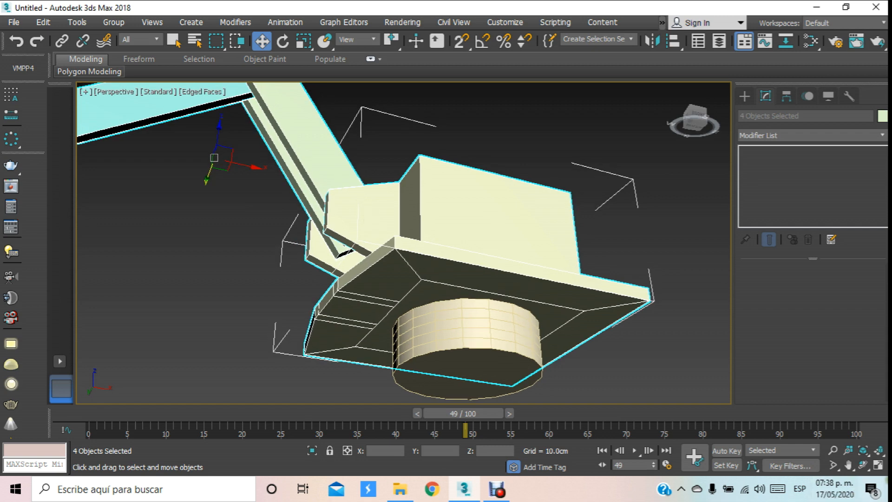
left_click(863, 465)
left_click_drag(376, 225, 346, 229)
left_click(261, 41)
left_click(180, 239)
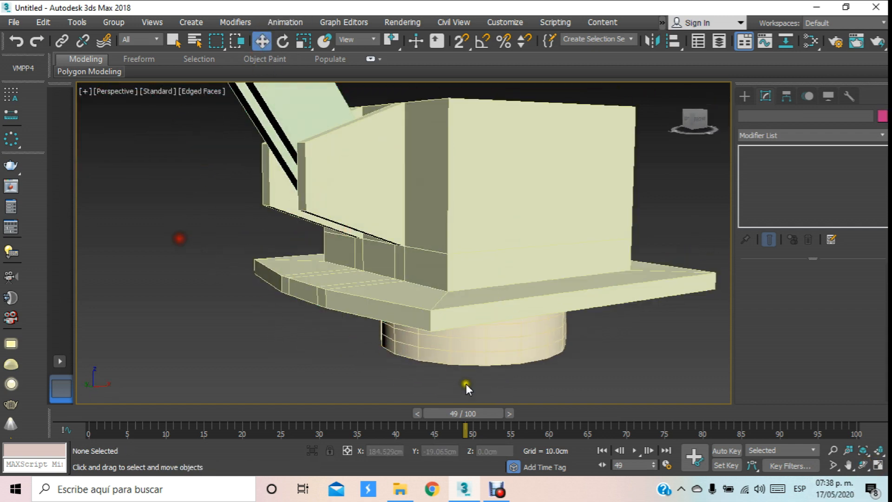
Step: Change the turntable cylinder's object colour to light pink and deselect it
left_click(499, 354)
left_click(882, 116)
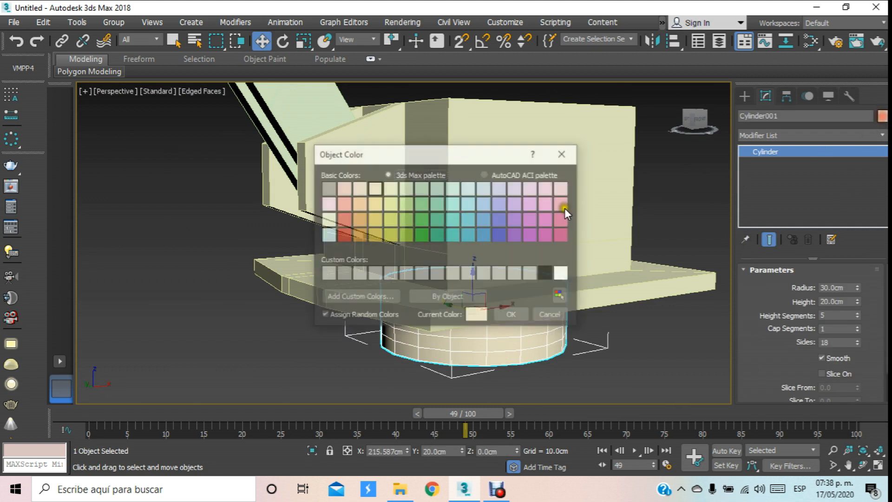
left_click(561, 204)
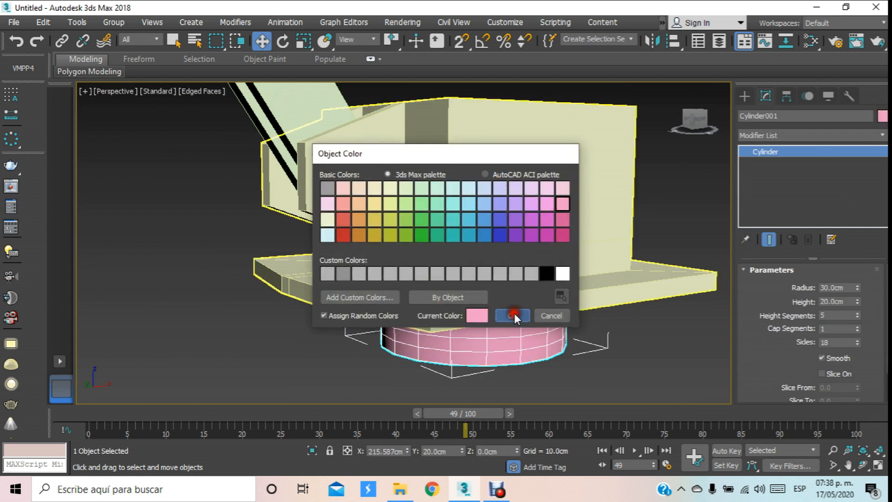
left_click(512, 315)
left_click(598, 335)
scroll(580, 330, "down", 5)
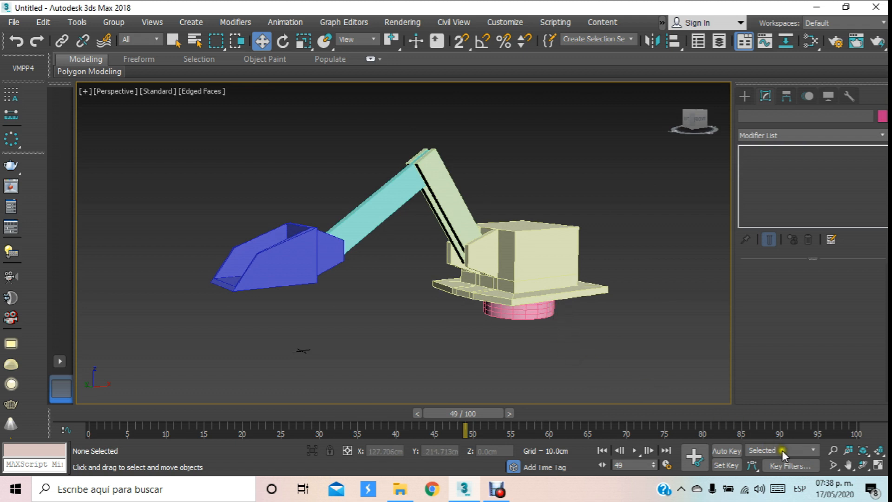
Step: Shift the bucket slightly toward the body in the front view so its lugs overlap more of the turquoise arm link
left_click(861, 465)
left_click_drag(495, 257, 435, 262)
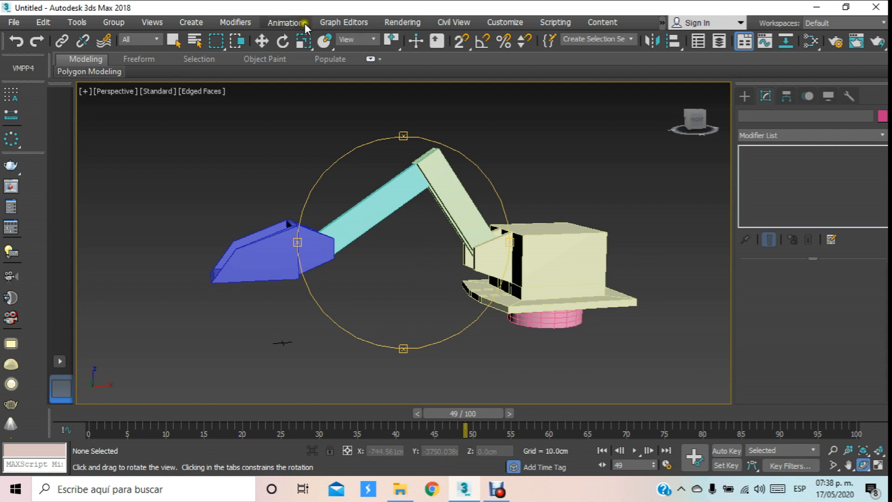
left_click(261, 41)
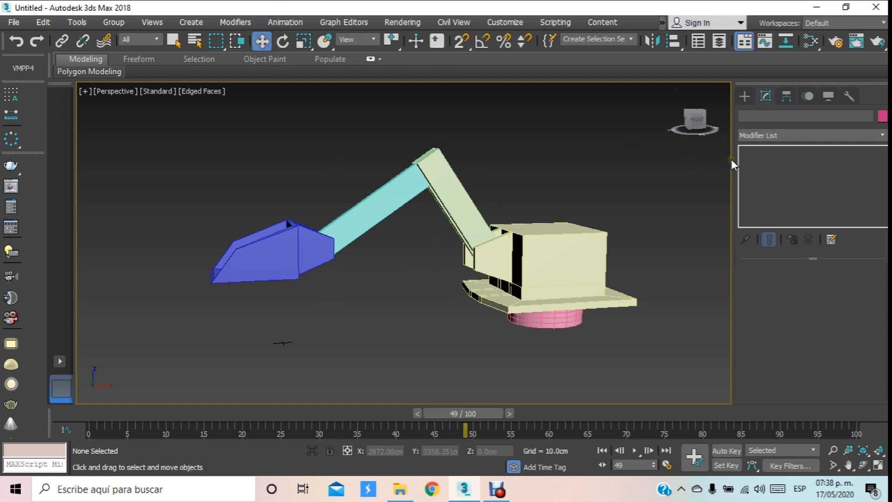
key("f")
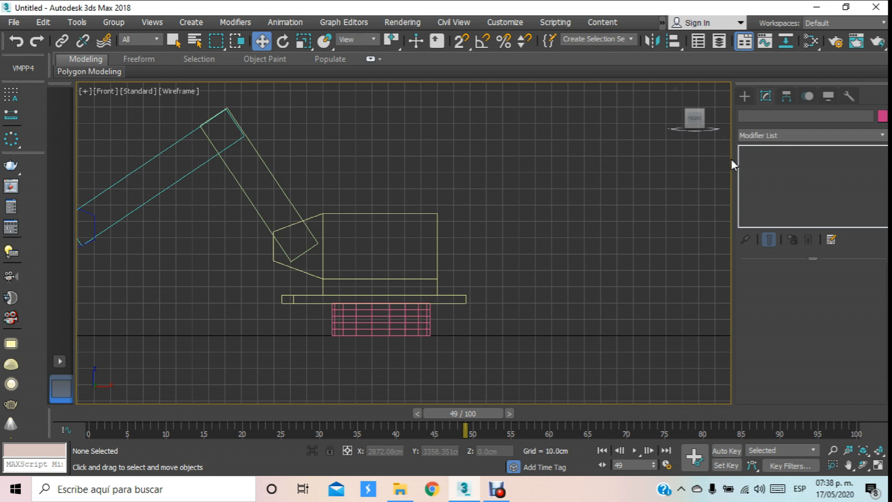
middle_click_drag(242, 263, 509, 259)
scroll(305, 186, "up", 5)
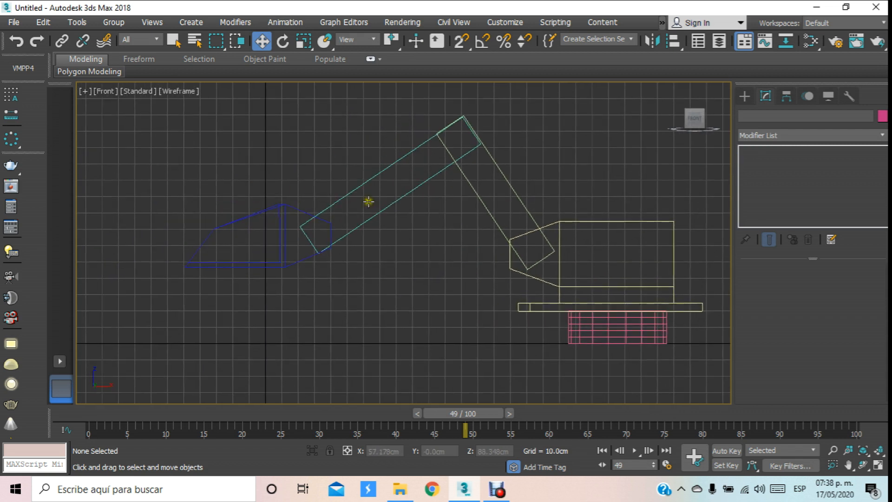
left_click(282, 252)
left_click_drag(272, 259, 282, 259)
middle_click_drag(519, 189, 472, 205)
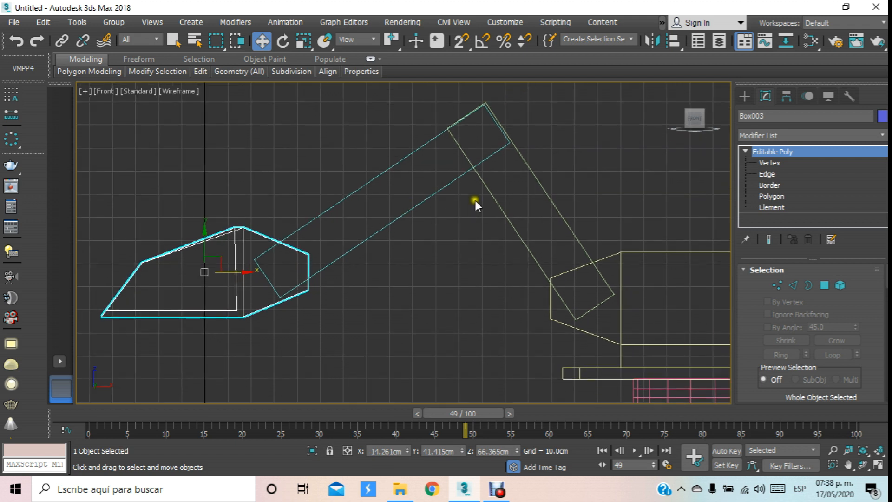
middle_click_drag(548, 176, 530, 164)
Step: Create a cylinder as a hinge pin at the bucket joint in the front view, centred at about X 34.4 cm, Z 68.3 cm
left_click(746, 96)
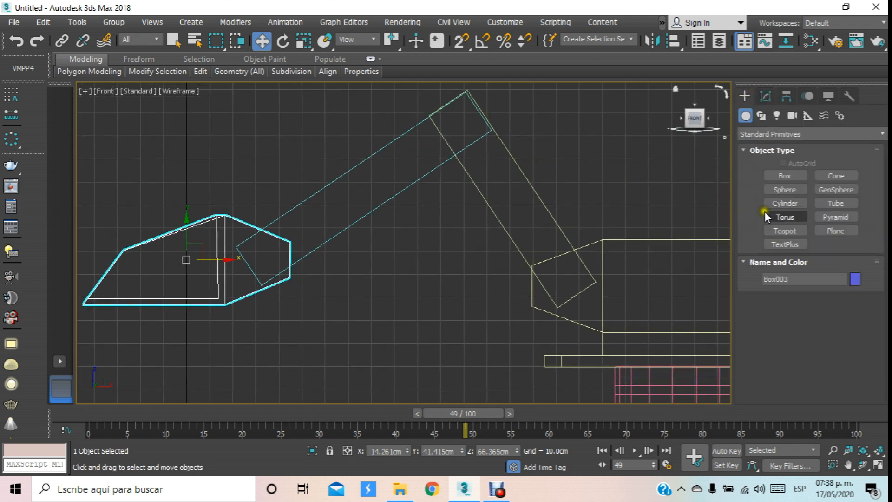
left_click(785, 203)
scroll(305, 231, "up", 5)
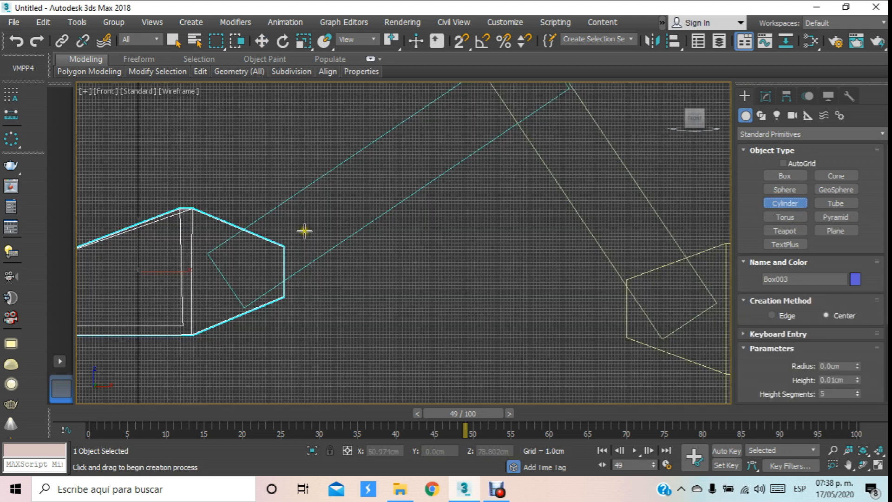
left_click_drag(227, 278, 237, 250)
left_click(262, 40)
Step: Shorten the pin by scaling it along Y in the top view and place it across the bucket lugs at about Y 33.2 cm
key("t")
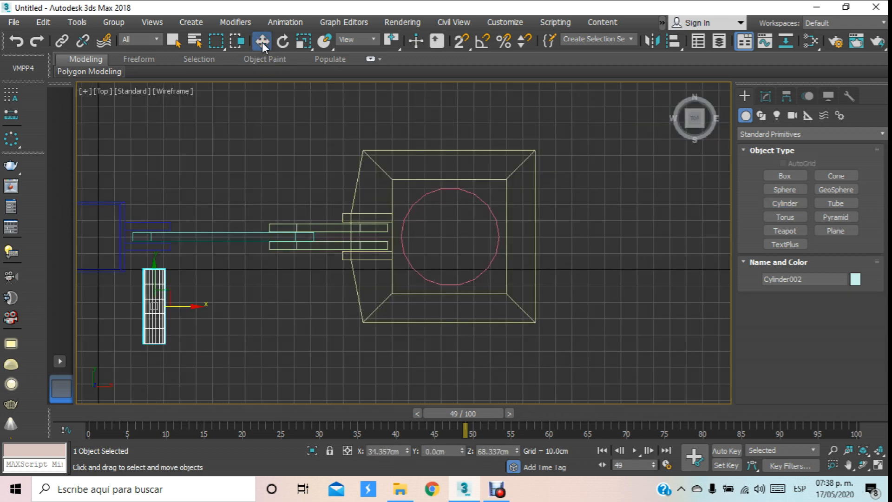
middle_click_drag(304, 196, 363, 145)
left_click_drag(227, 224, 228, 156)
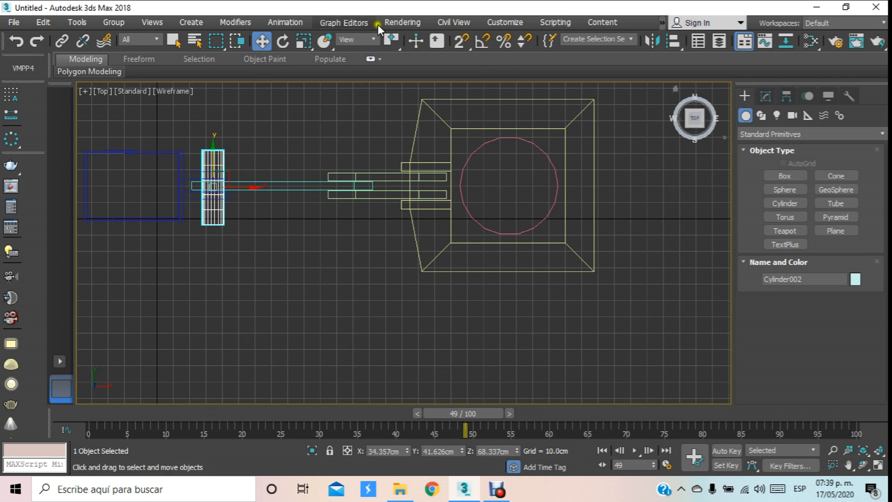
left_click(299, 44)
scroll(197, 159, "up", 3)
left_click_drag(239, 120, 236, 186)
left_click(264, 45)
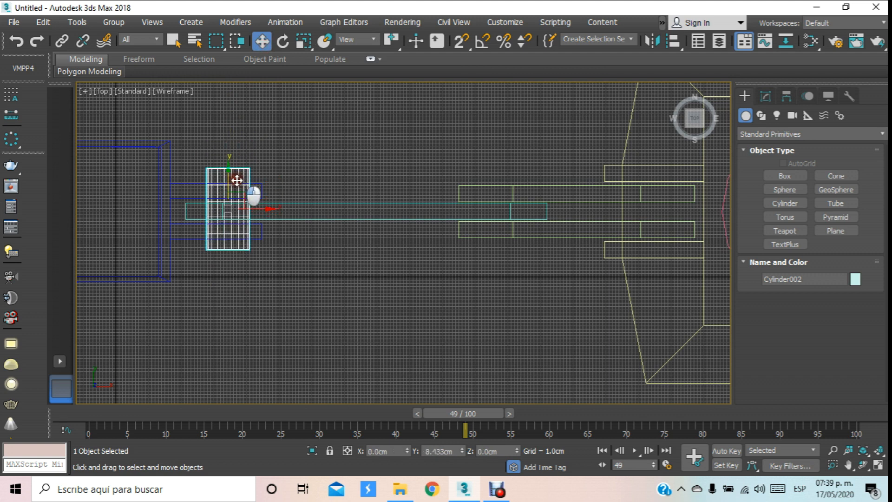
Step: Pull the pin sideways out of the bucket lugs to about Y 6.9 cm in the perspective view
key("f")
middle_click_drag(247, 195, 248, 195)
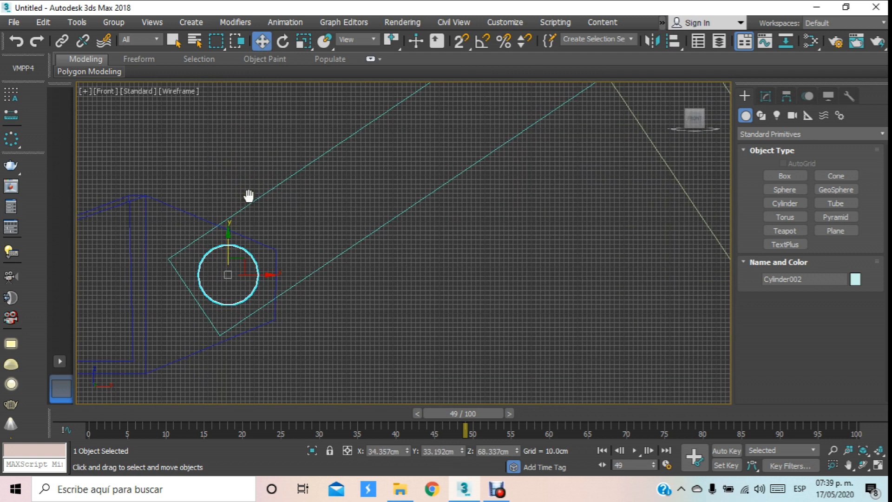
scroll(249, 205, "down", 3)
key("p")
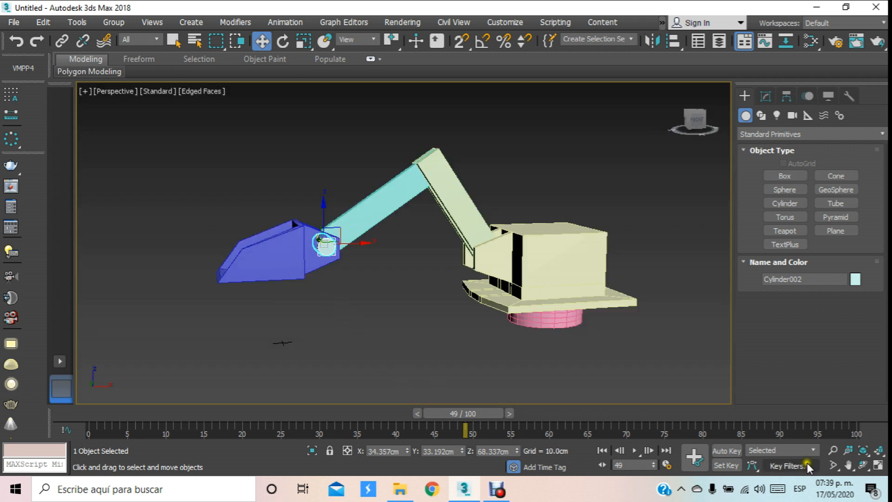
left_click(864, 465)
left_click_drag(406, 245, 481, 288)
scroll(331, 237, "up", 5)
left_click_drag(331, 242, 462, 270)
left_click(300, 45)
left_click(262, 40)
scroll(462, 271, "down", 5)
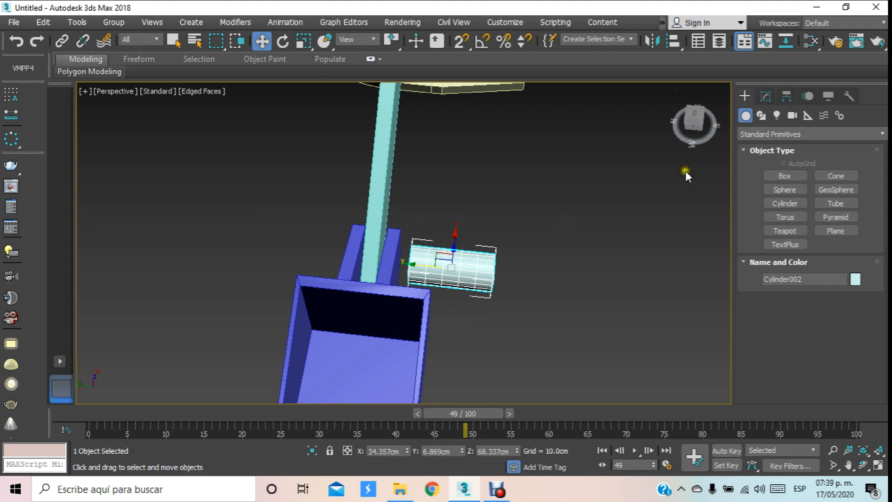
Step: Change the hinge pin's object colour to dark red
left_click(855, 278)
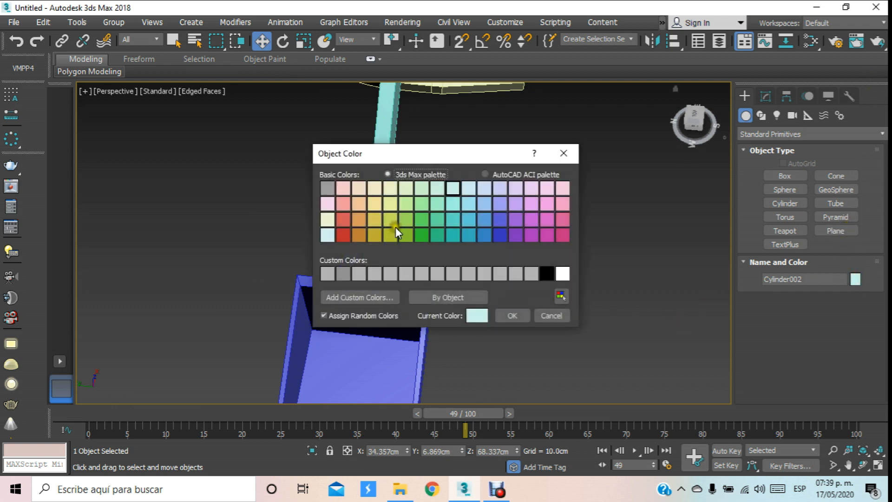
left_click(344, 232)
left_click(512, 316)
middle_click_drag(504, 295, 435, 259, "alt")
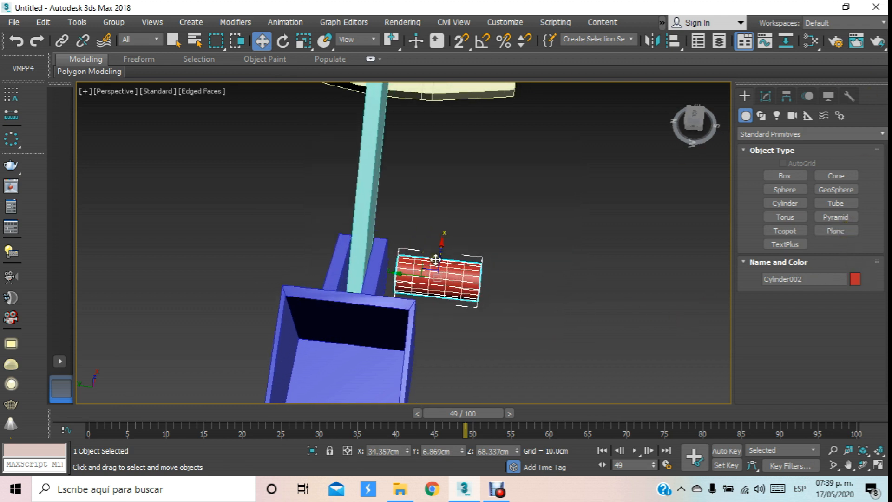
Step: Align the pin with the turquoise arm link in Y position only, centre to centre
left_click(679, 41)
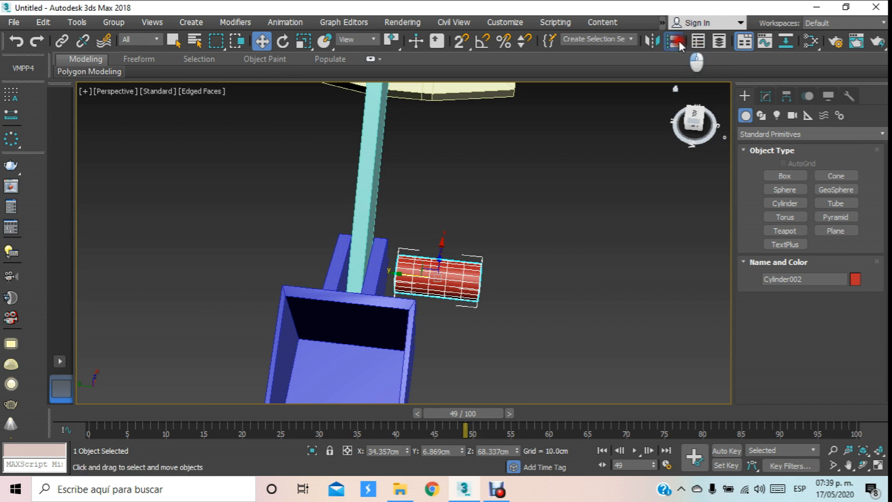
left_click(375, 194)
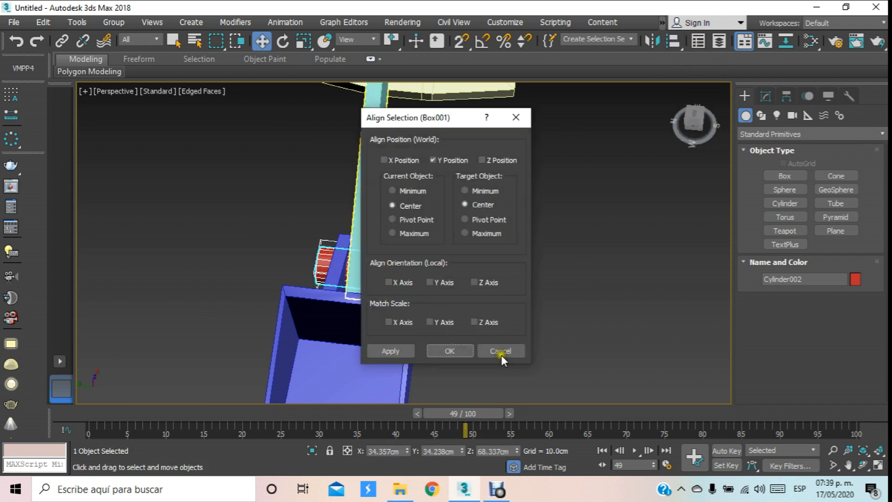
left_click(465, 349)
middle_click_drag(483, 266, 459, 274, "alt")
Step: Duplicate the red pin in the front view and place the copy at the elbow joint between the two arm links
key("f")
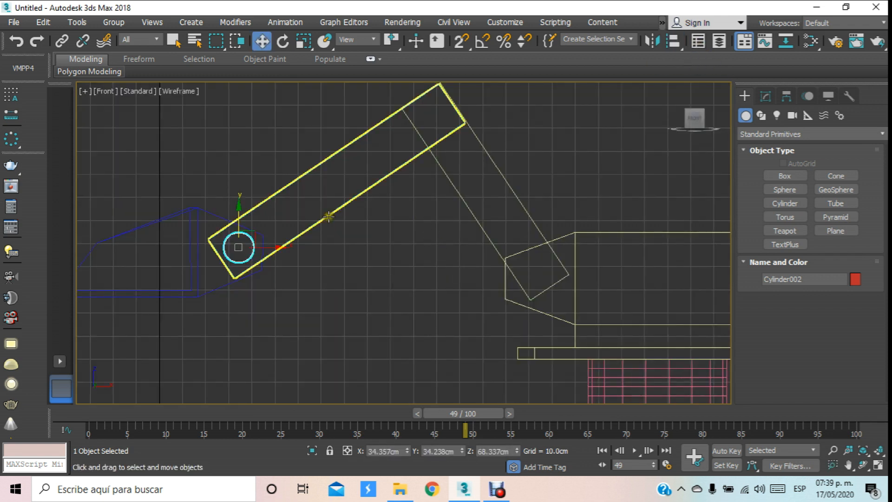
left_click_drag(274, 246, 470, 246, "shift")
left_click(439, 299)
left_click_drag(434, 216, 439, 85)
Step: Duplicate the elbow pin to the joint between the upper arm link and the body lugs, at about X 163.8 cm, Z 58.1 cm
scroll(439, 86, "up", 4)
scroll(430, 115, "down", 3)
middle_click_drag(447, 189, 340, 178)
mouse_move(326, 120)
left_mouse_down("shift")
mouse_move(326, 341)
mouse_move(496, 333)
left_mouse_up("shift")
left_click(460, 299)
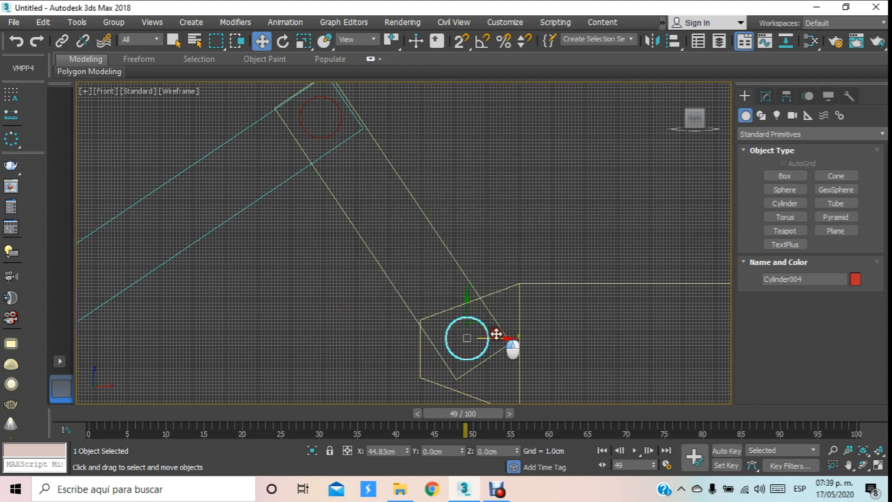
Step: Select the bucket, both arm links and their two pins and shift them slightly along X away from the body
scroll(497, 336, "down", 5)
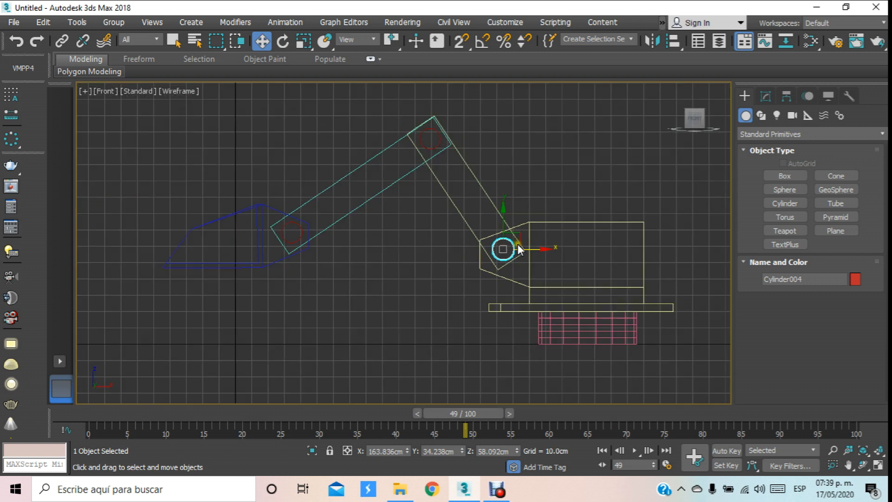
left_click_drag(412, 106, 455, 86)
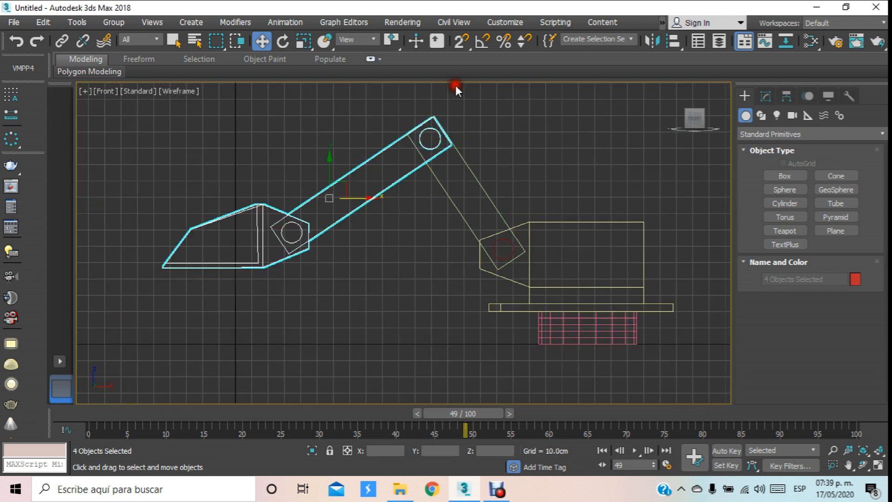
left_click(462, 222, "ctrl")
left_click_drag(369, 195, 365, 197)
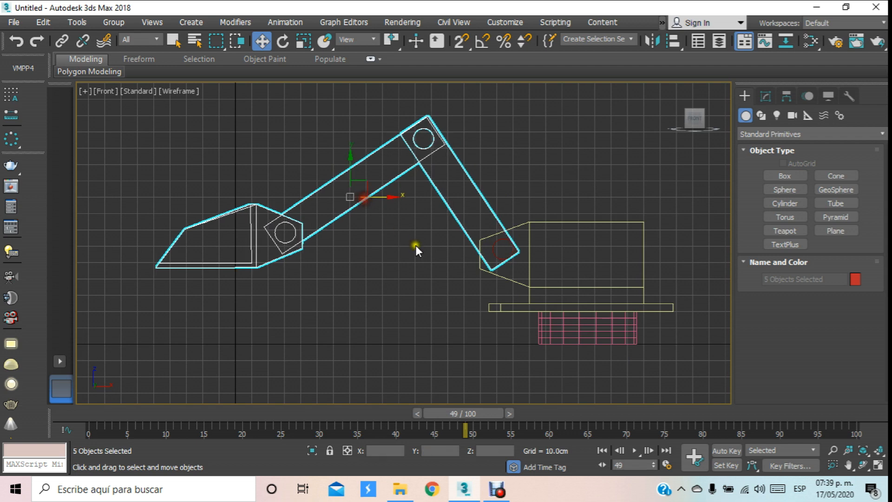
Step: Move the pin at the body joint along X to about 160 cm, back within the shifted arm link, and deselect it
left_click(494, 253)
scroll(498, 253, "up", 4)
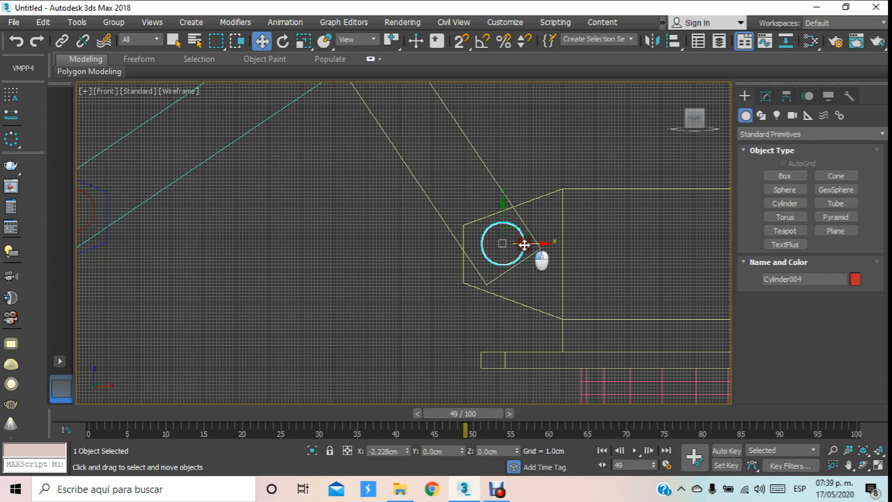
scroll(518, 243, "down", 5)
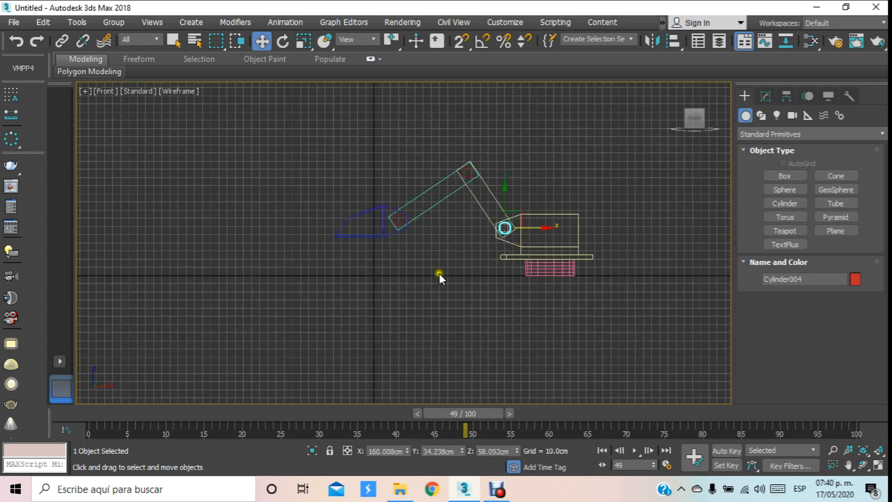
left_click(453, 275)
Step: Save the scene to the Desktop as prueba anima 2 in 3ds Max format
scroll(453, 232, "up", 4)
scroll(493, 211, "up", 5)
scroll(493, 211, "down", 5)
key("p")
middle_click_drag(493, 211, 437, 207)
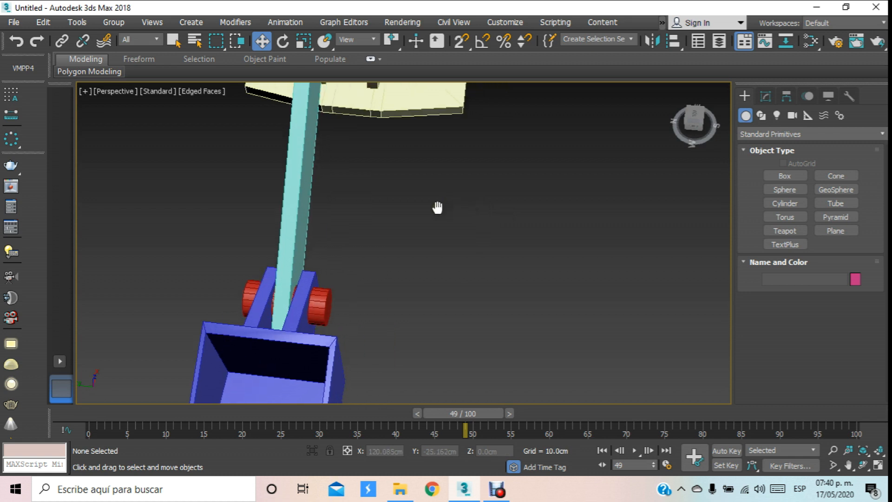
left_click(861, 463)
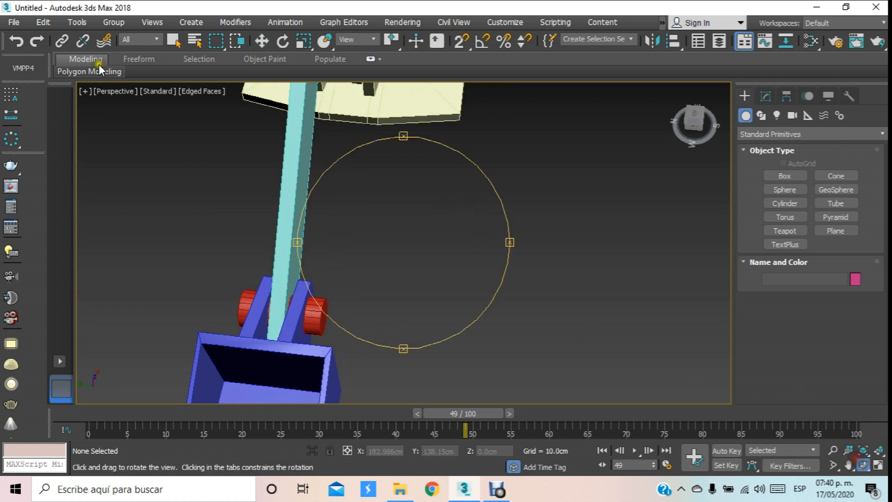
left_click(14, 22)
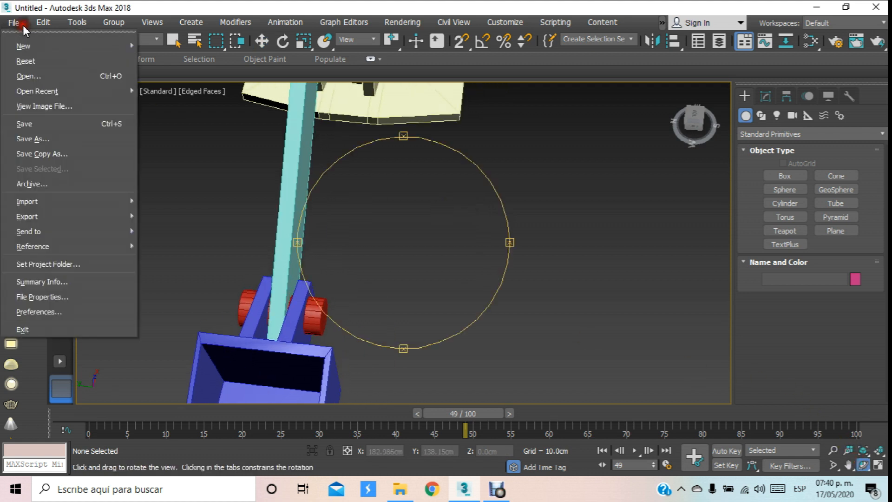
left_click(29, 115)
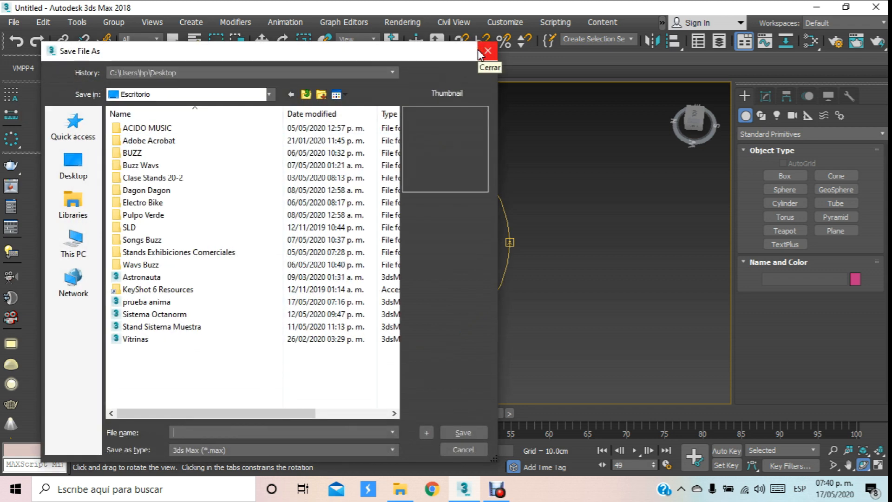
left_click(199, 302)
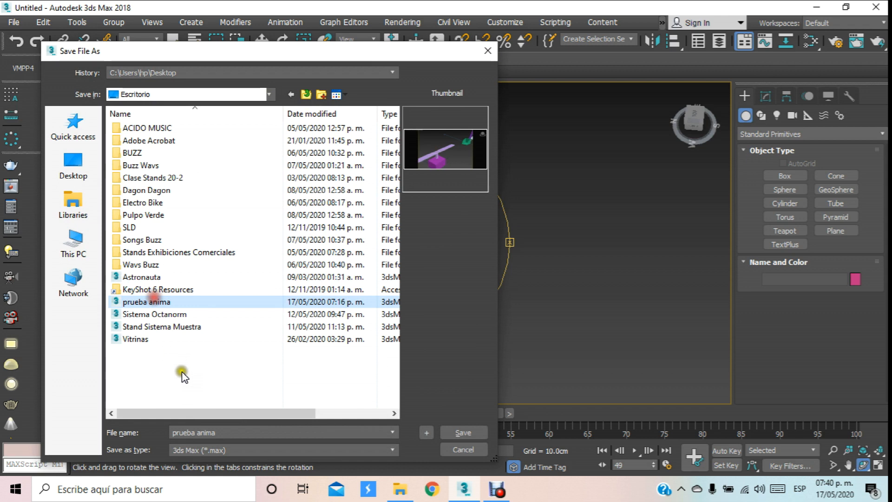
double_click(240, 429)
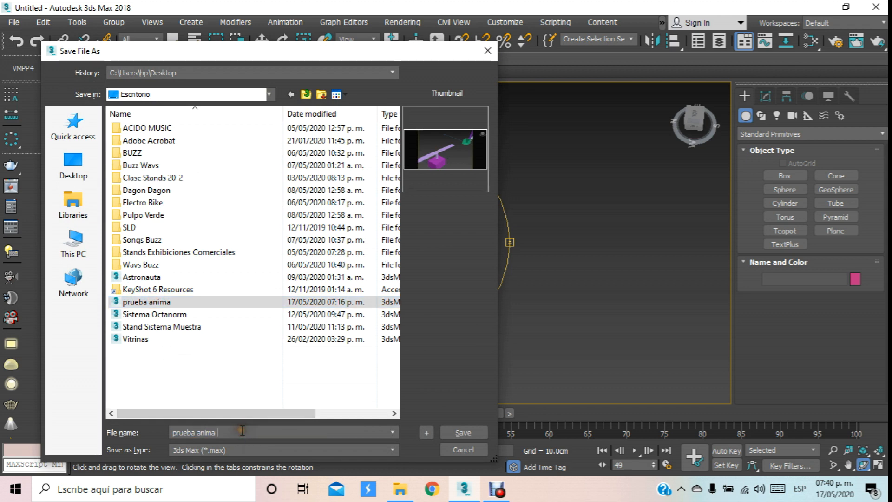
left_click(463, 432)
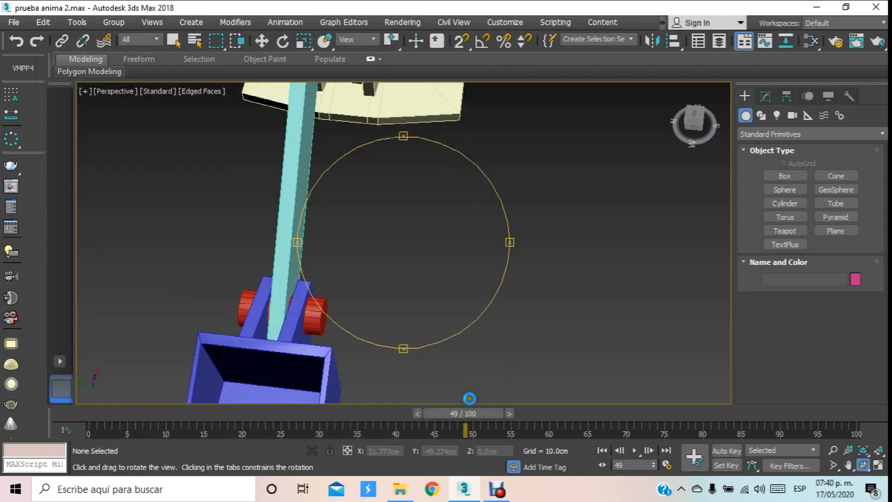
Step: In the top view, scale the body joint's pin along Y so its ends project past the body lugs
left_click_drag(436, 253, 349, 329)
left_click(261, 41)
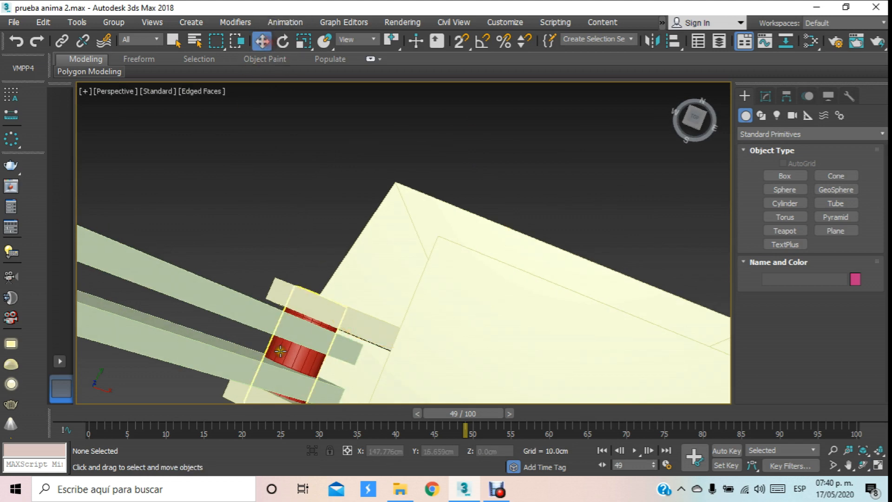
left_click(292, 357)
key("t")
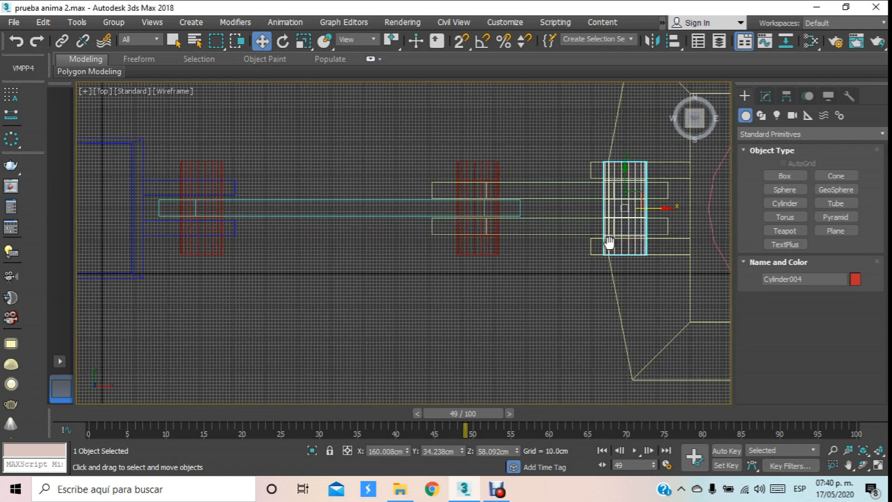
middle_click_drag(608, 243, 502, 260)
left_click(302, 41)
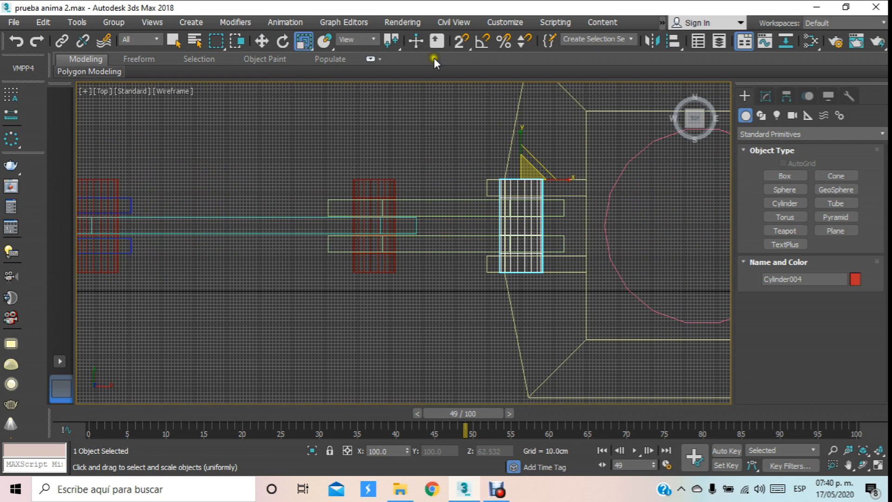
left_click_drag(396, 40, 400, 82)
left_click_drag(523, 190, 519, 167)
Step: Return to the perspective view, orbit to show the whole arm from the side, and save the scene
key("p")
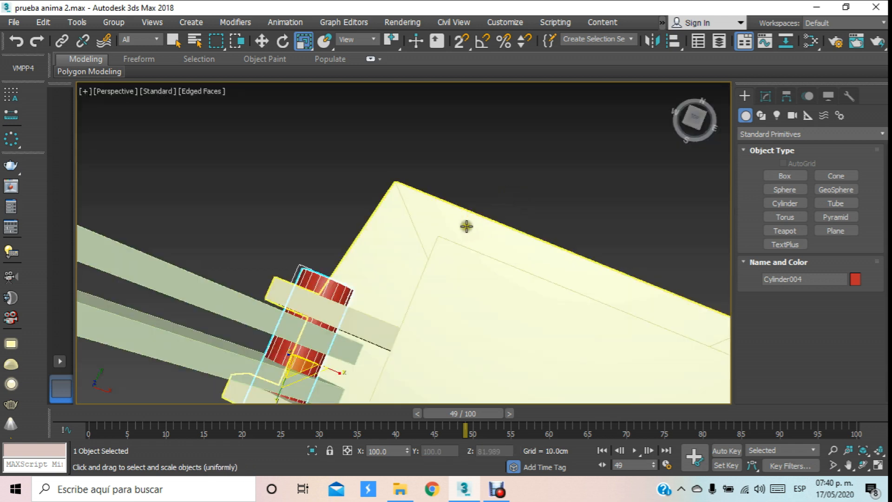
scroll(468, 225, "down", 3)
left_click(863, 464)
left_click_drag(418, 242, 465, 195)
left_click(13, 22)
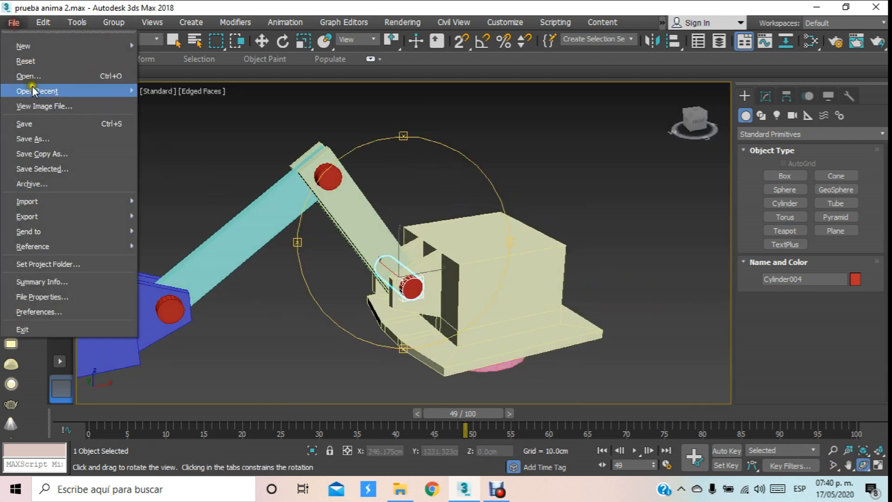
left_click(33, 120)
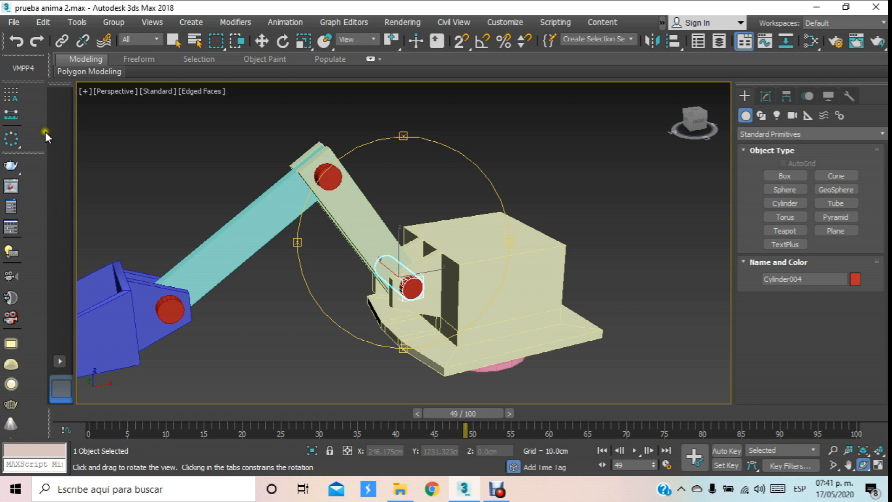
Step: Examine the arm's pinned joints, bucket and body in the perspective view, both up close and as a whole
scroll(326, 205, "down", 3)
left_click_drag(349, 206, 364, 277)
scroll(333, 241, "up", 5)
scroll(362, 165, "down", 3)
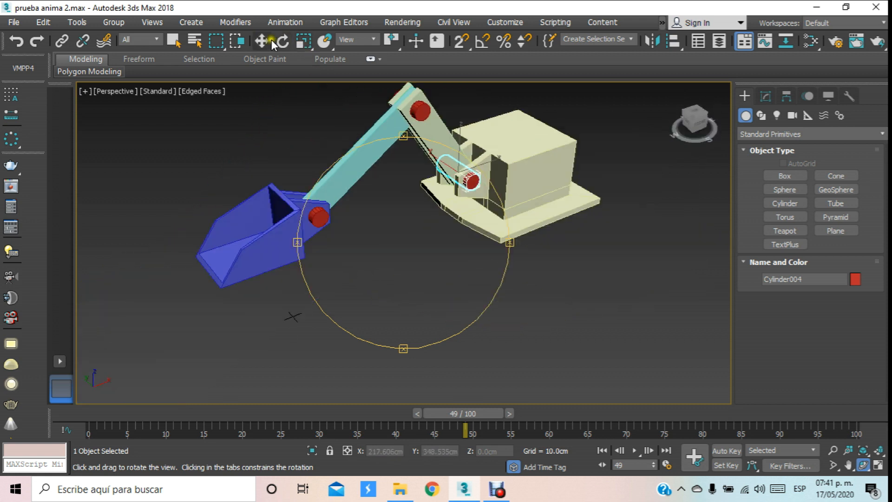
left_click(261, 41)
middle_click_drag(297, 133, 297, 246, "alt")
scroll(296, 249, "up", 4)
scroll(296, 249, "down", 5)
scroll(322, 245, "up", 5)
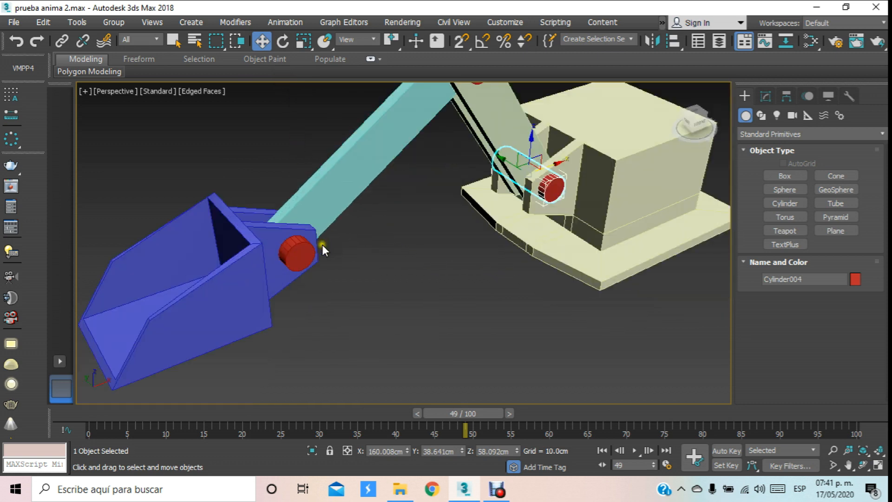
scroll(378, 220, "down", 5)
scroll(378, 219, "up", 5)
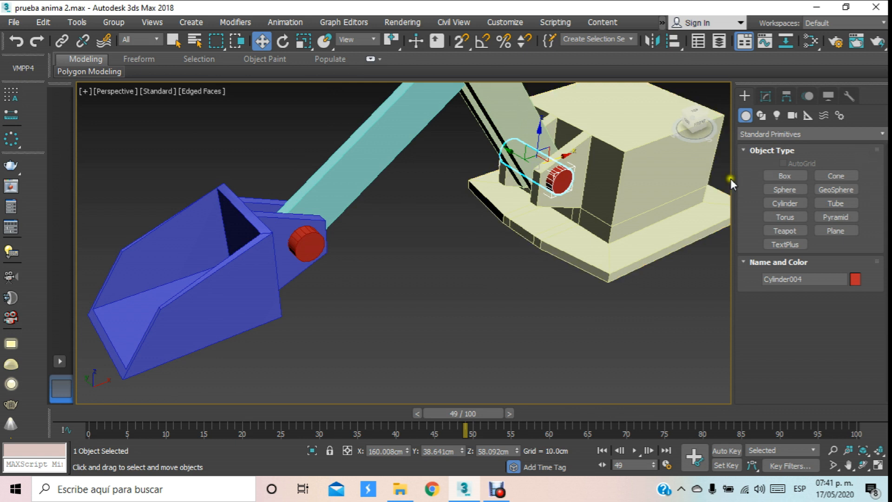
scroll(506, 261, "down", 5)
scroll(484, 253, "up", 5)
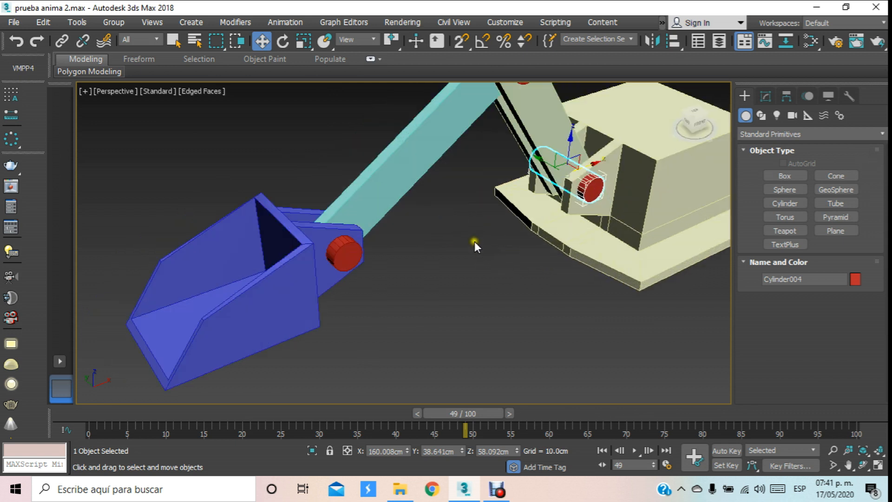
scroll(475, 241, "down", 4)
Step: Select the turquoise arm link and its elbow pin and duplicate both as a copy in the empty space beside the body
left_click(474, 242)
left_click(457, 201)
left_click(491, 174, "ctrl")
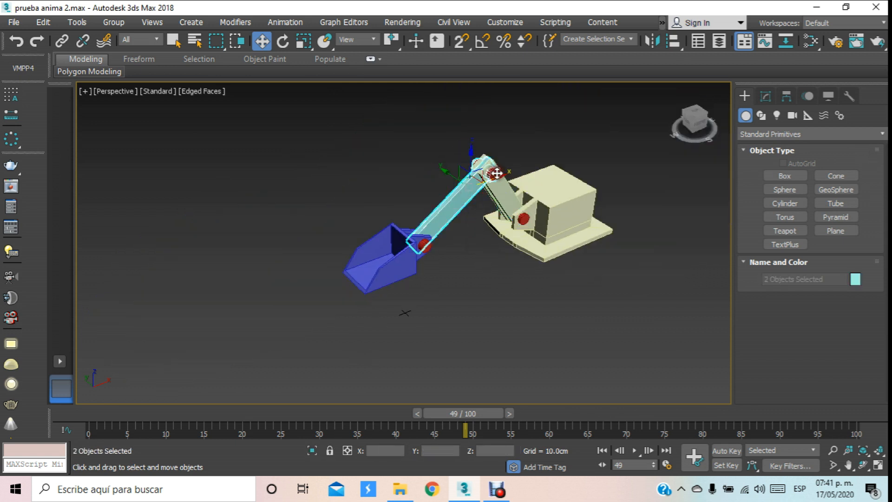
left_click_drag(451, 173, 607, 275, "shift")
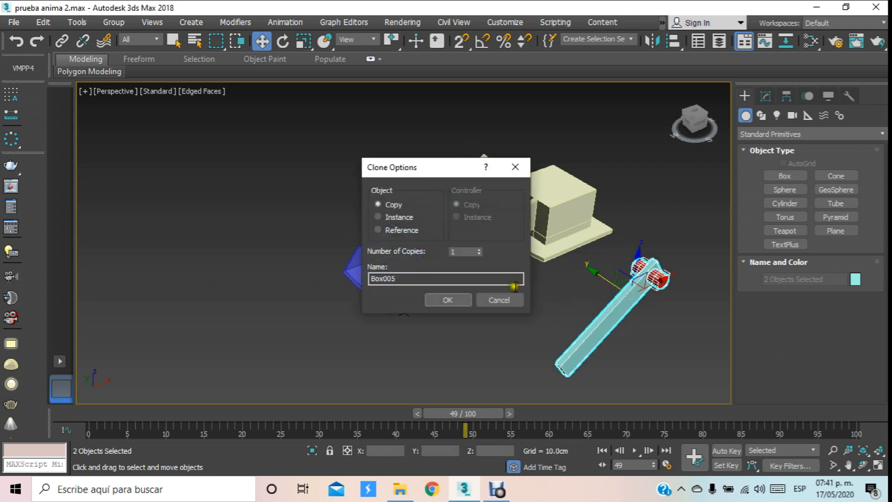
left_click(450, 293)
Step: Duplicate the copied link and pin once more, place the second pair farther from the body, and deselect it
middle_click_drag(511, 272, 298, 274)
left_click(467, 286)
left_click(411, 279)
left_click(408, 284, "ctrl")
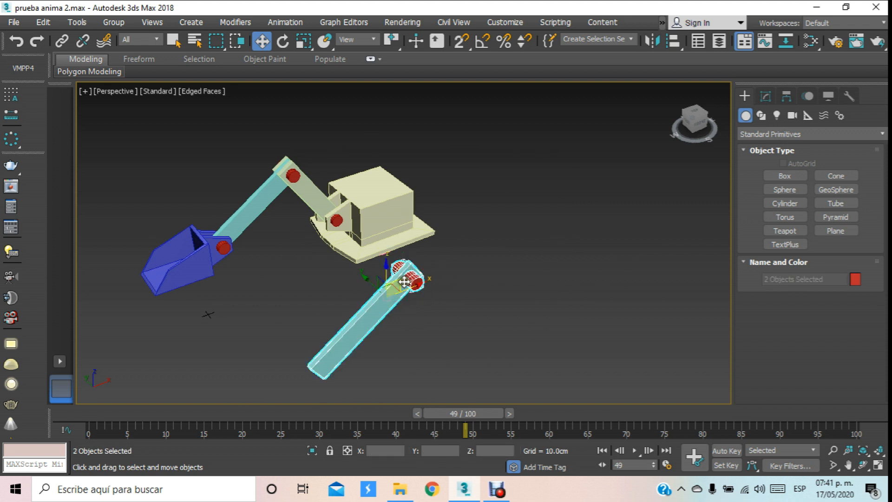
mouse_move(390, 274)
left_mouse_down("shift")
mouse_move(576, 249)
mouse_move(532, 253)
left_mouse_up("shift")
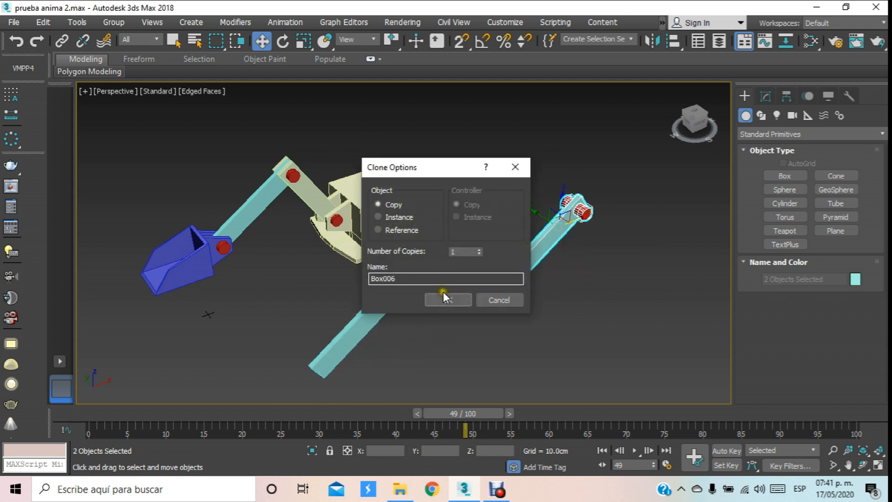
left_click(460, 299)
left_click(595, 260)
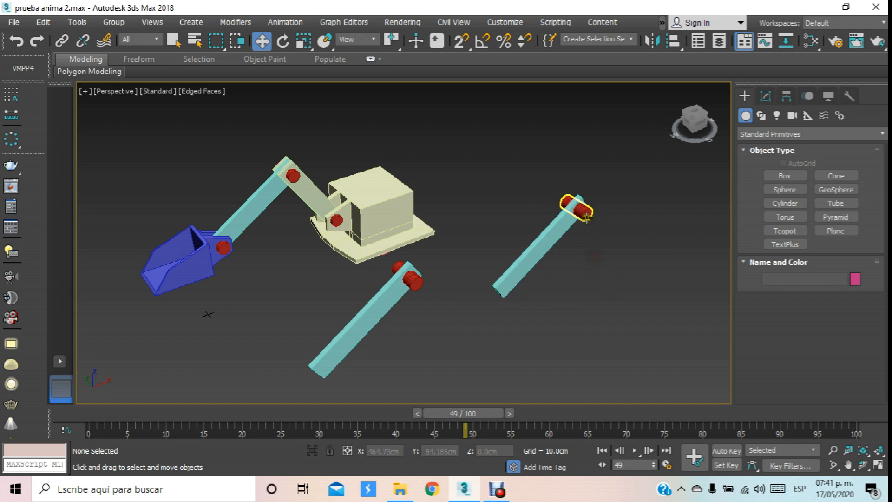
Step: Move the second pair's pin away from its link to about X 366 cm, Y -187 cm, Z 126 cm
left_click(584, 214)
scroll(591, 195, "up", 4)
left_click_drag(579, 235, 649, 200)
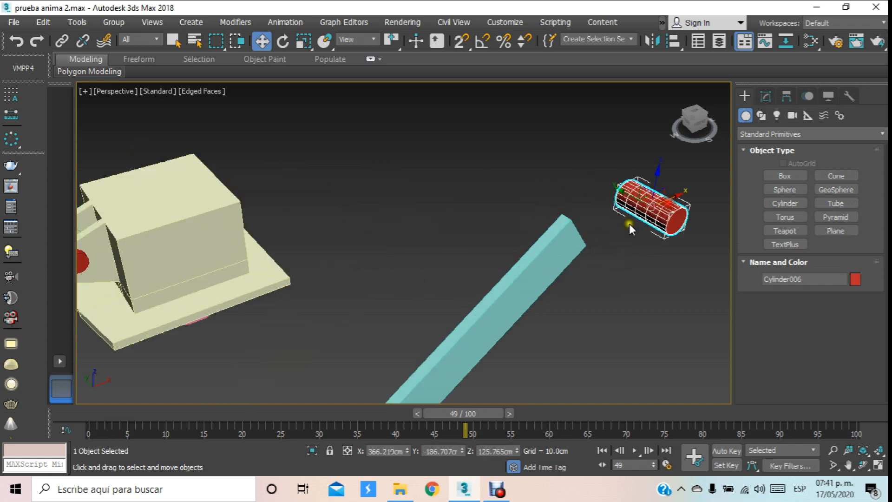
middle_click_drag(650, 199, 444, 267)
Step: Try moving the second copied link and rotating its separated pin independently, undo the link's move, and clear the selection
left_click(445, 267)
middle_click_drag(376, 238, 400, 277)
key("ctrl+z")
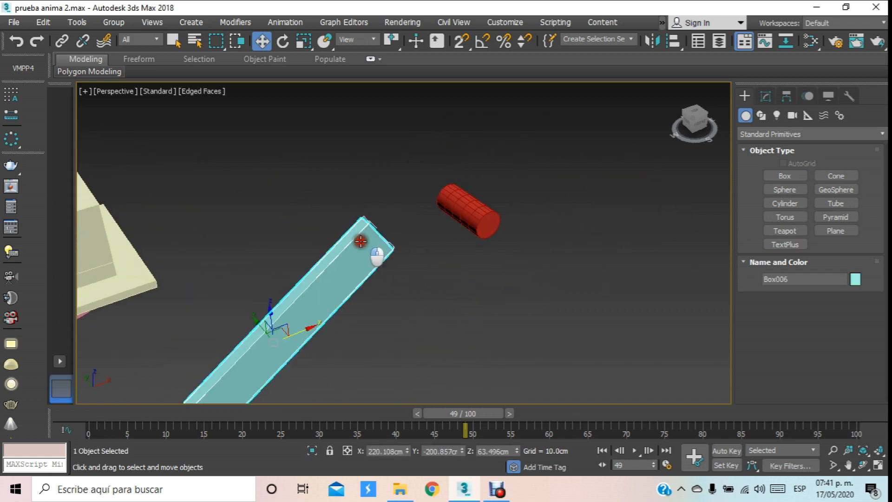
left_click(356, 267)
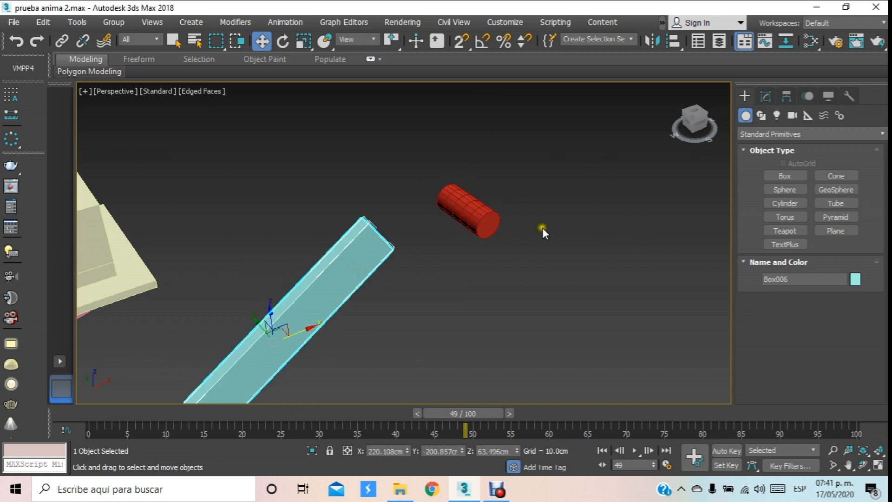
left_click(487, 204)
left_click(353, 263)
left_click(474, 241)
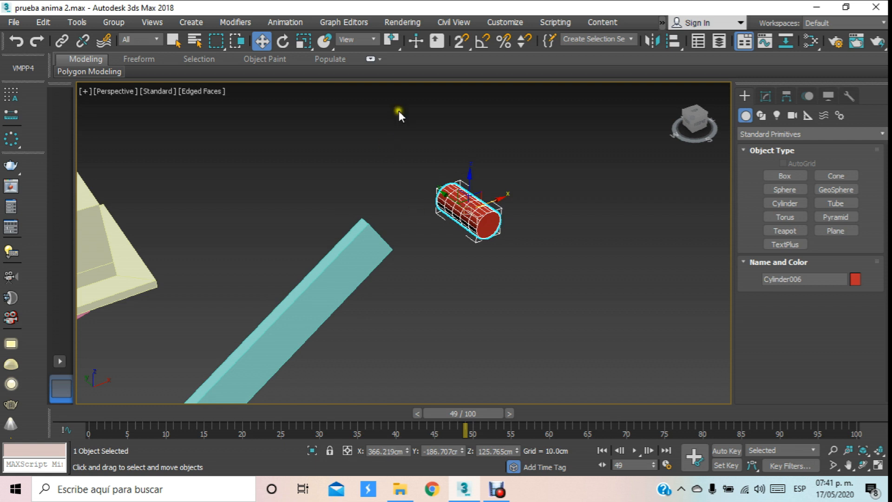
left_click(284, 43)
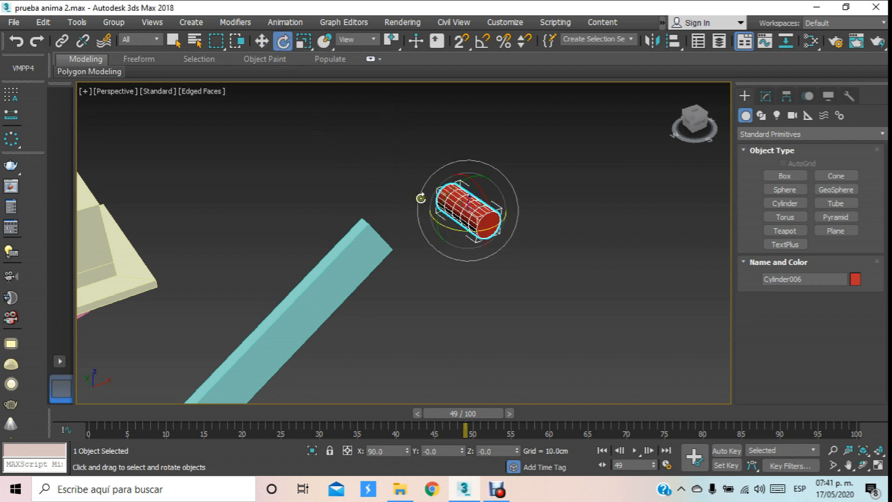
left_click_drag(441, 209, 479, 154)
left_click(321, 144)
Step: Link the second copied arm link to the separated red pin so that the pin is its parent
left_click(256, 49)
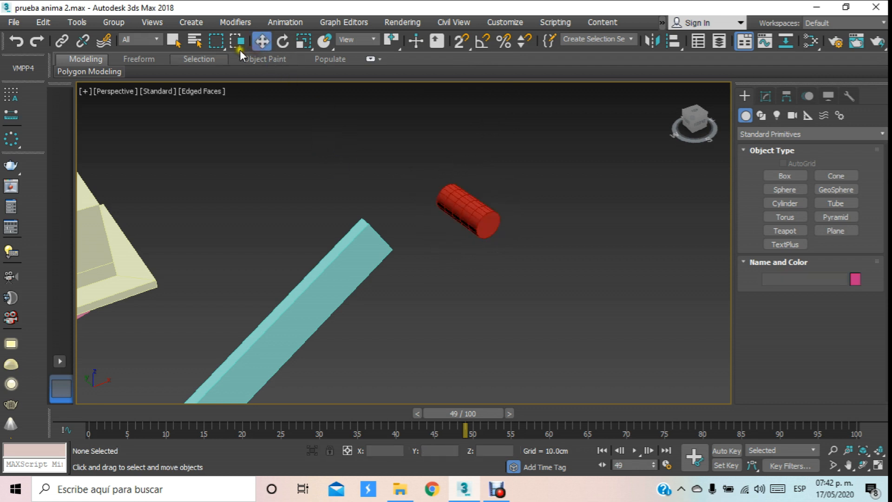
left_click(62, 42)
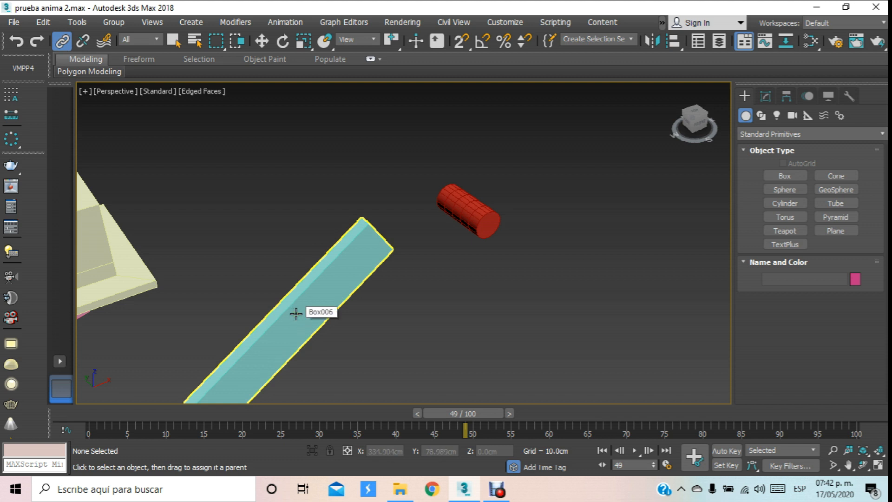
left_click_drag(296, 314, 465, 214)
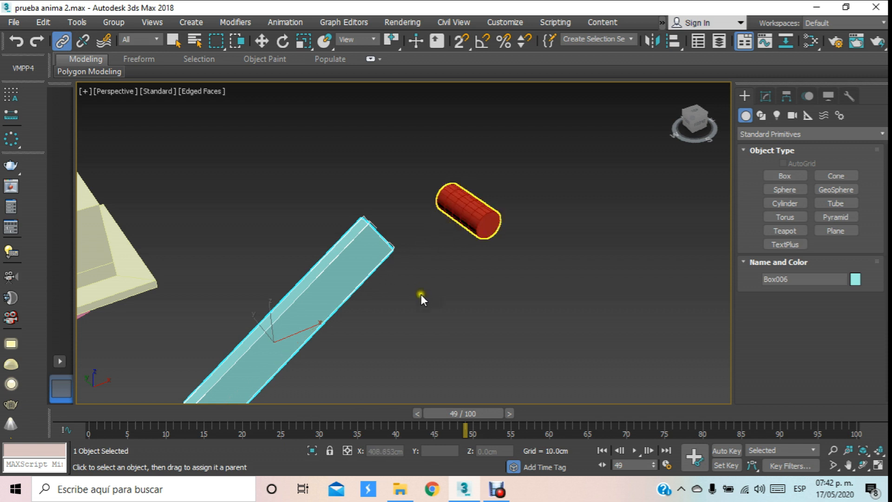
Step: Rotate the spare red cylinder beside the detached turquoise bar about 22 degrees on Y to test its link
left_click(260, 41)
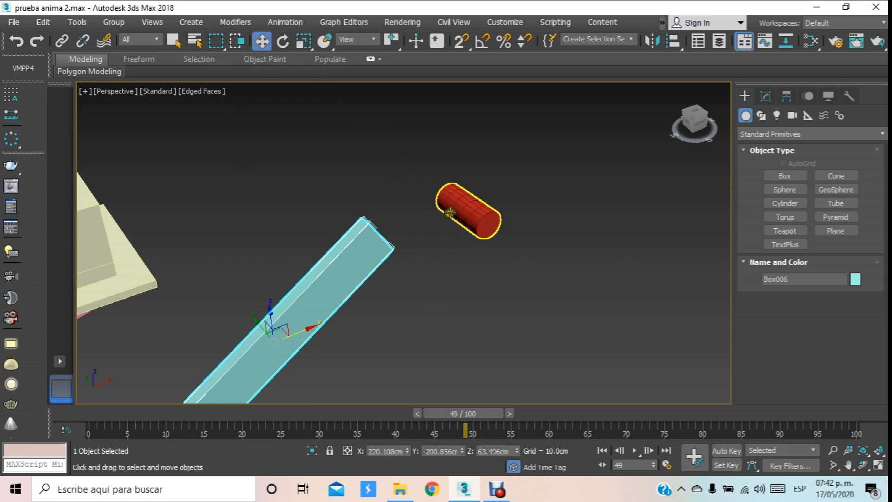
left_click(467, 211)
left_click(281, 41)
left_click_drag(437, 218, 456, 192)
scroll(456, 193, "down", 5)
middle_click_drag(311, 275, 449, 214)
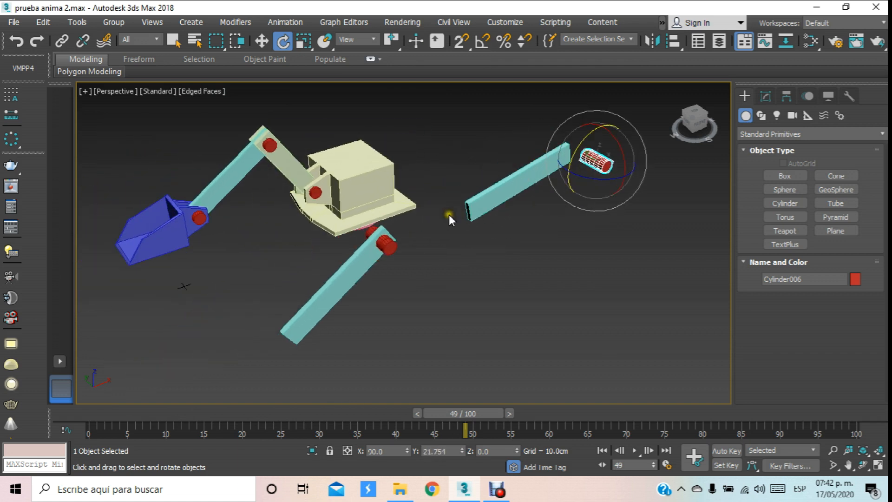
Step: Link the copied turquoise bar in front of the excavator base to the red cylinder at its upper end
scroll(449, 215, "up", 3)
left_click(261, 41)
left_click(381, 289)
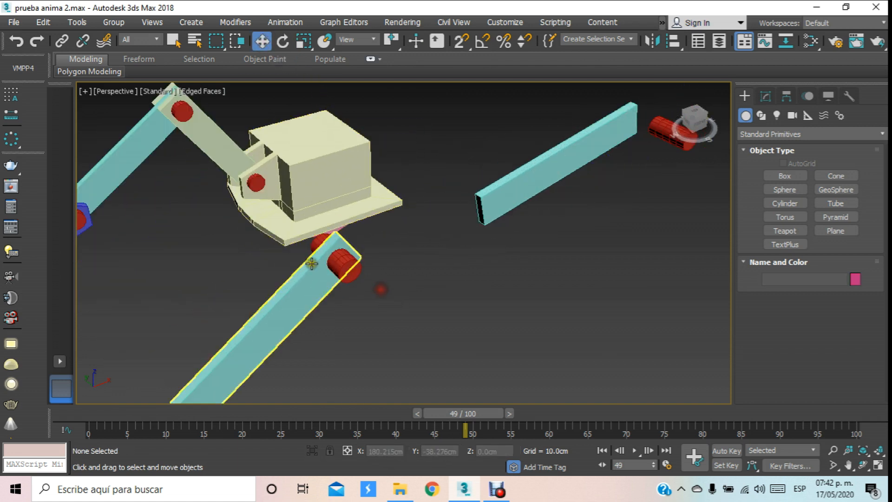
scroll(312, 267, "up", 2)
left_click(299, 305)
scroll(301, 302, "up", 2)
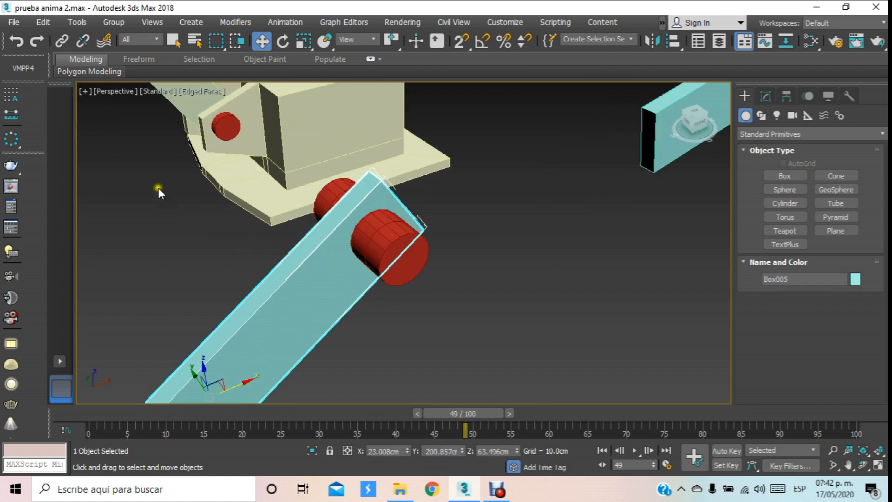
left_click(62, 42)
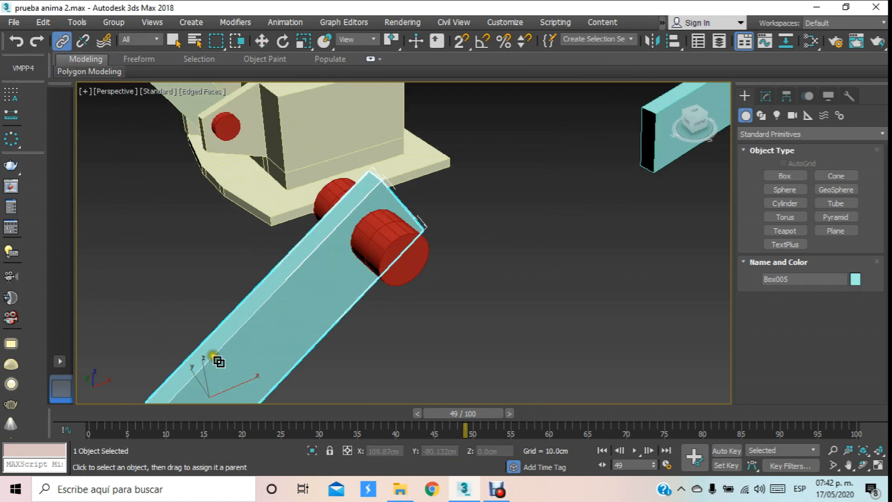
left_click_drag(217, 370, 376, 244)
left_click(262, 41)
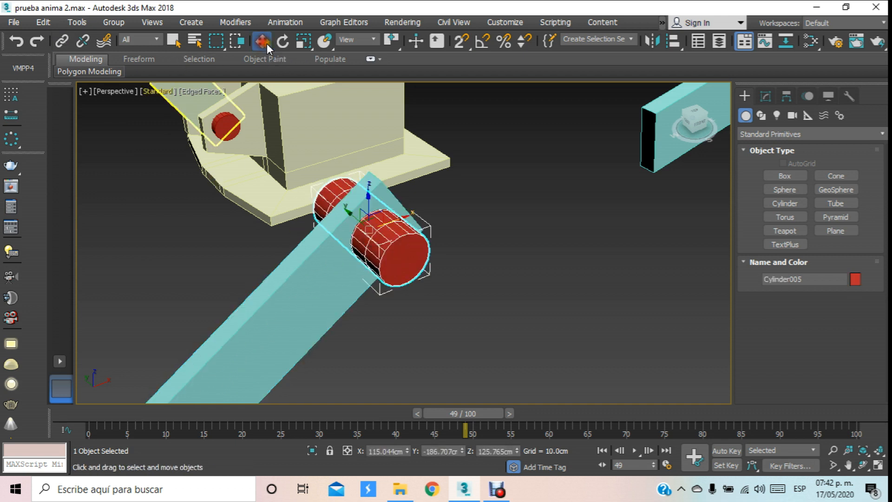
Step: Rotate that red cylinder to swing its linked bar, and move both beside the other spare bar, to about X 344 cm
left_click(283, 42)
scroll(321, 223, "down", 3)
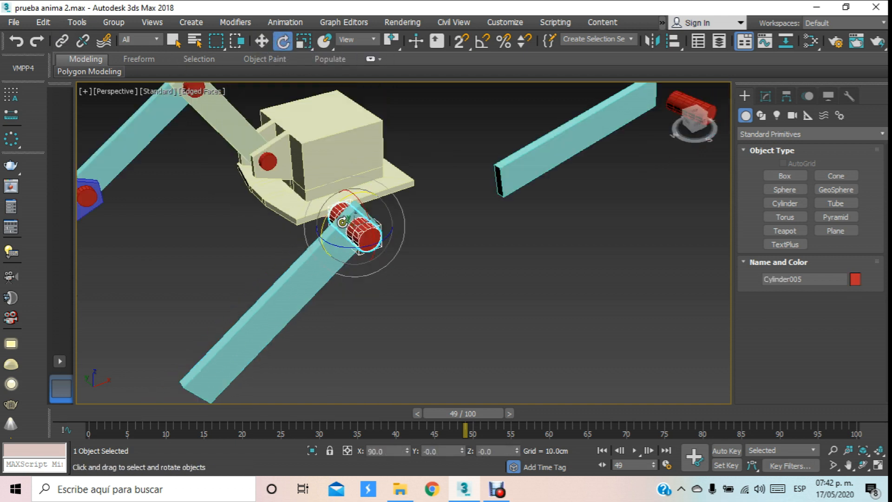
left_click_drag(321, 223, 344, 214)
left_click_drag(368, 139, 362, 279)
left_click(261, 40)
left_click_drag(371, 219, 677, 147)
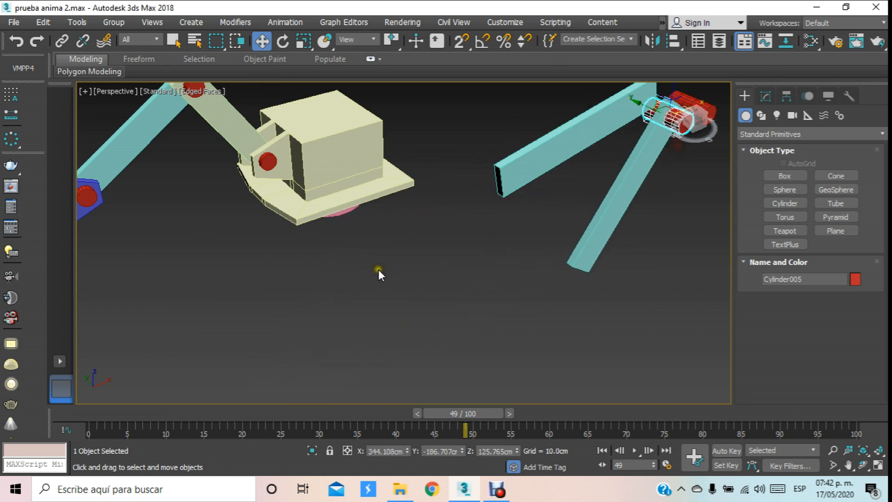
Step: Examine the blue bucket, its red pivot cylinder and the turquoise arm attached to it
middle_click_drag(378, 270, 499, 322)
left_click(249, 381)
scroll(205, 247, "up", 5)
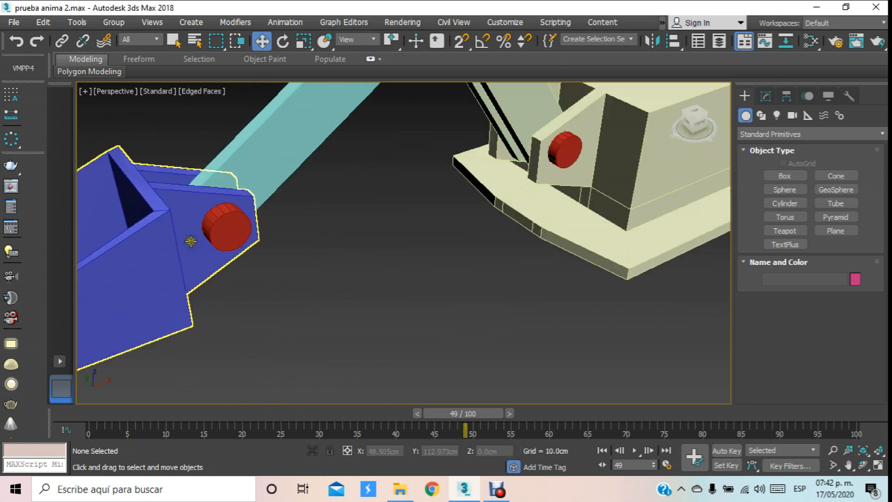
left_click(268, 291)
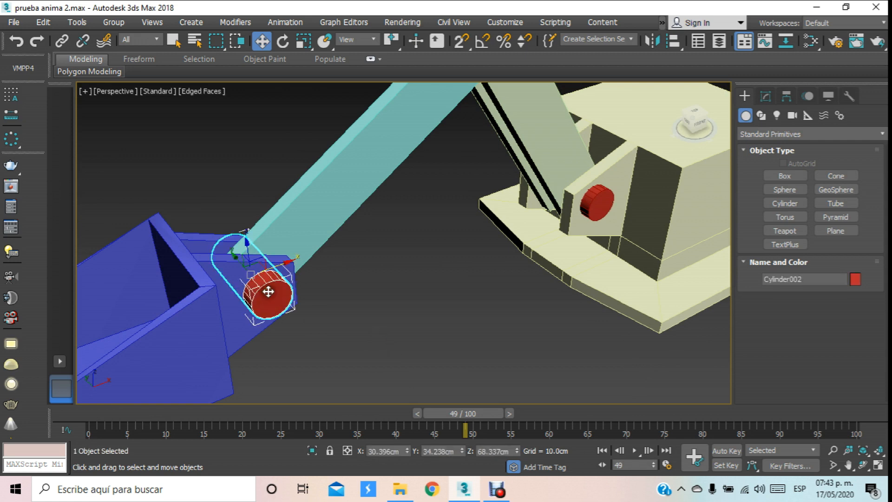
scroll(315, 250, "down", 5)
left_click(413, 155)
middle_click_drag(315, 309, 309, 309)
left_click(306, 308)
left_click(204, 271)
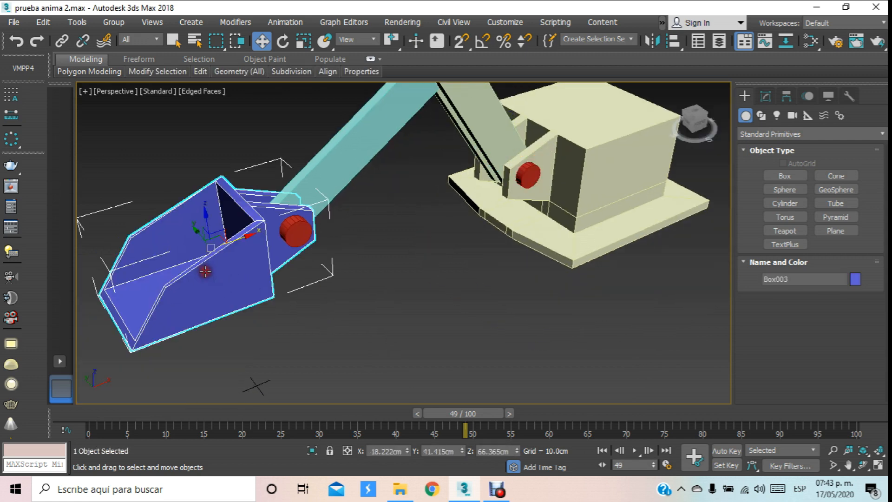
left_click(298, 231)
left_click(341, 158)
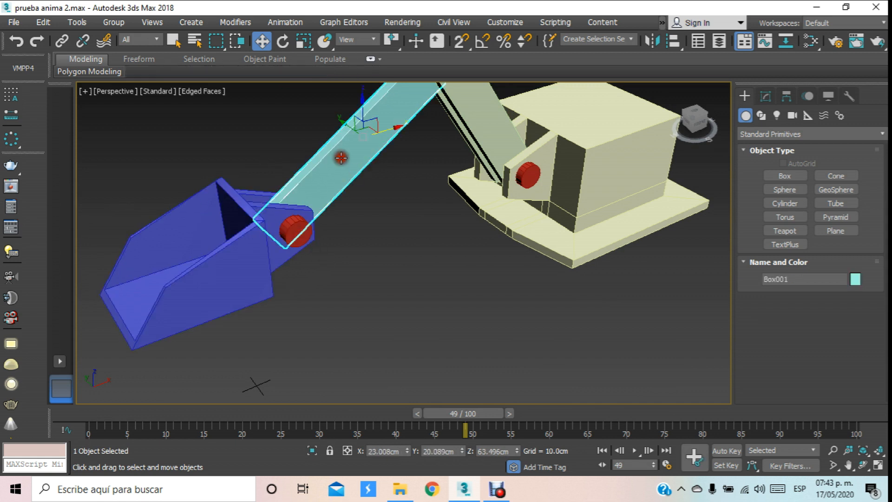
Step: Examine the elbow pivot, the base pivot, the cream base and the pink turntable cylinder beneath it
scroll(356, 172, "down", 4)
scroll(329, 215, "up", 2)
left_click(321, 221)
scroll(270, 158, "up", 3)
left_click(321, 200)
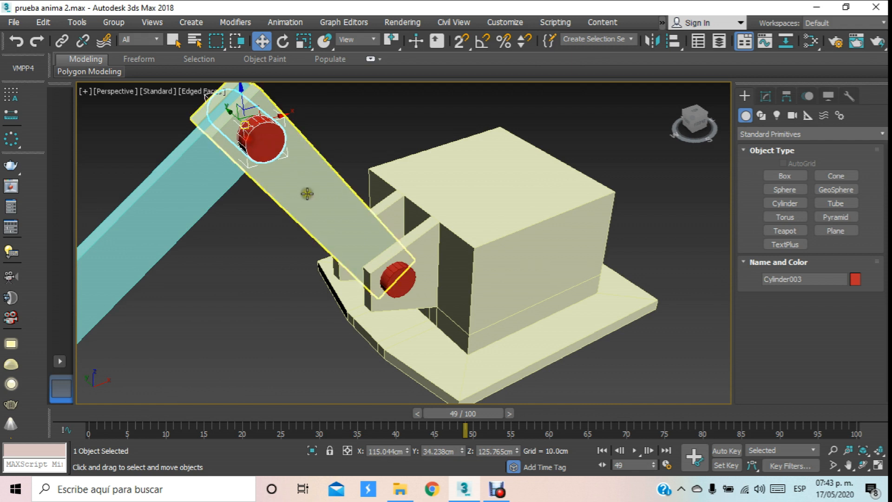
left_click(398, 279)
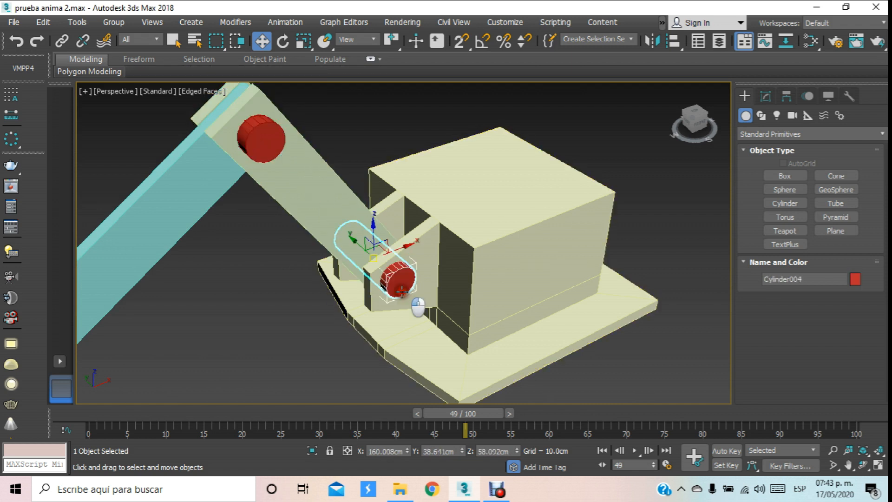
scroll(279, 205, "up", 5)
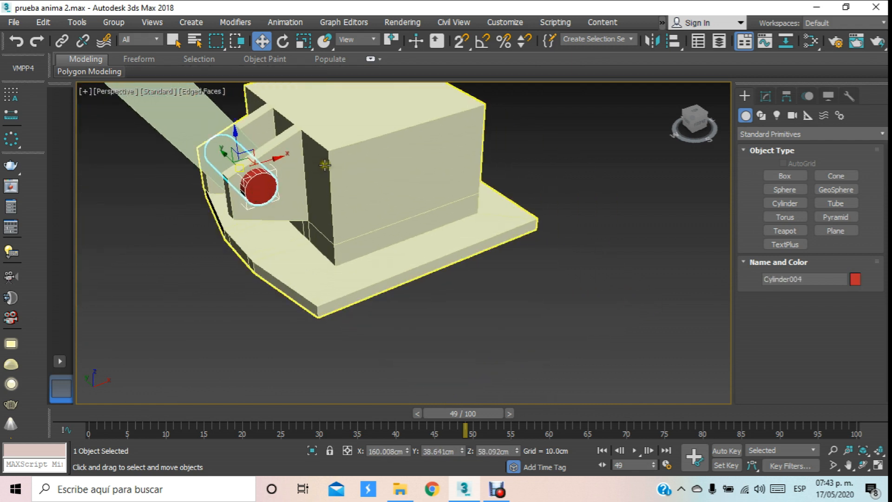
left_click(333, 158, "ctrl")
left_click(865, 465)
left_click_drag(457, 265, 421, 198)
key("w")
left_click(359, 264)
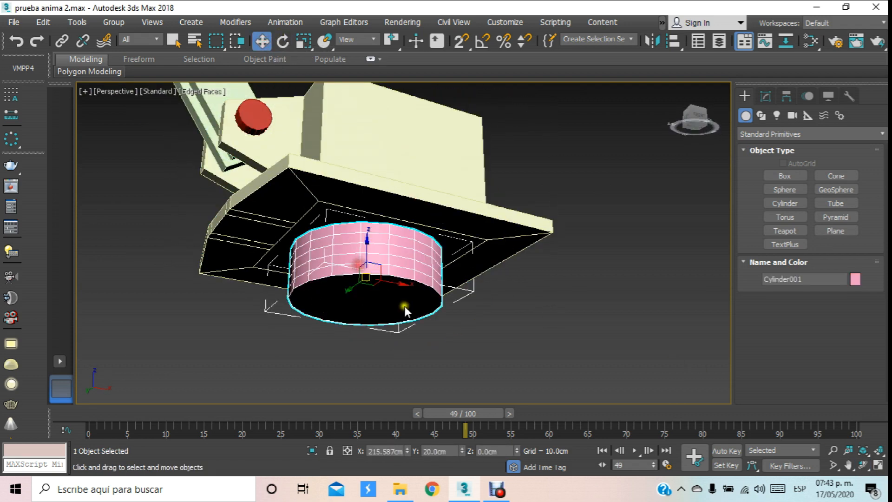
left_click(863, 464)
left_click_drag(593, 275, 404, 351)
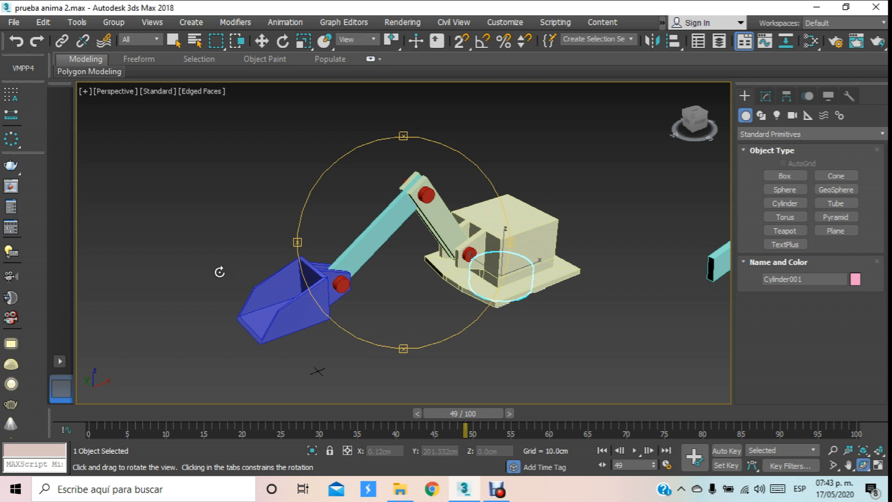
left_click_drag(358, 352, 367, 347)
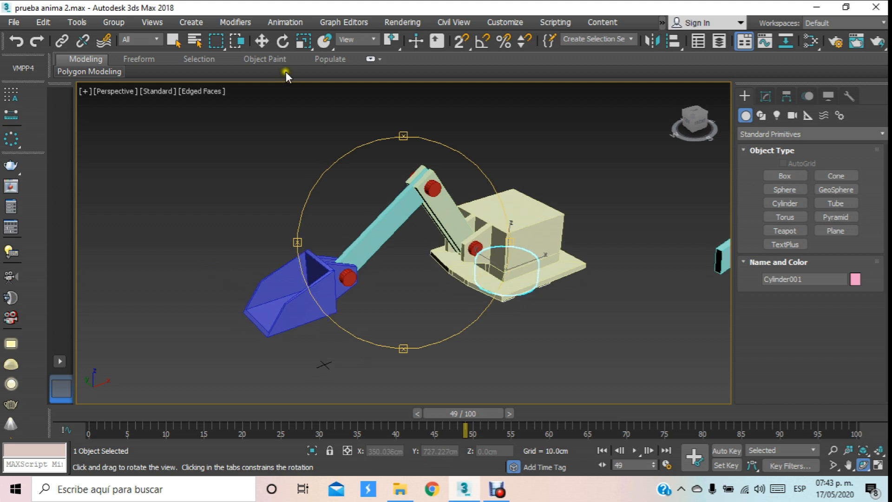
Step: Link the blue bucket to the red pivot cylinder at its rear bracket
left_click(263, 43)
left_click(255, 163)
scroll(353, 246, "up", 5)
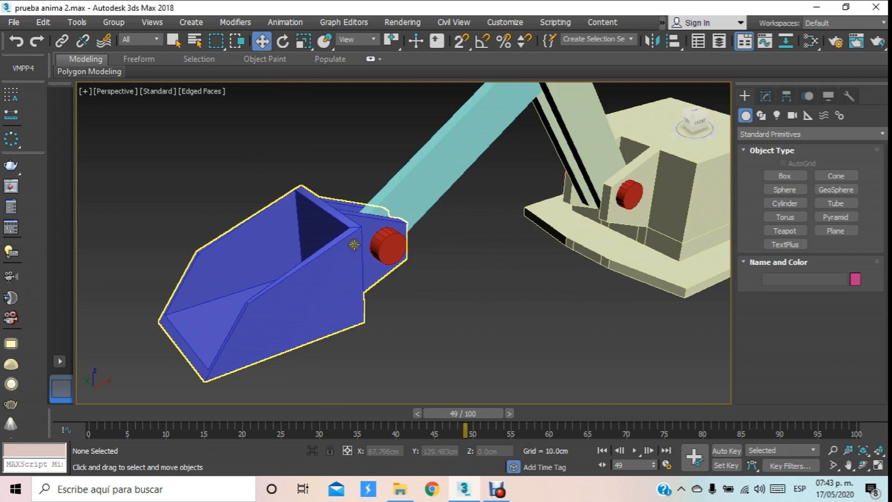
middle_click_drag(353, 245, 337, 234)
left_click(351, 210)
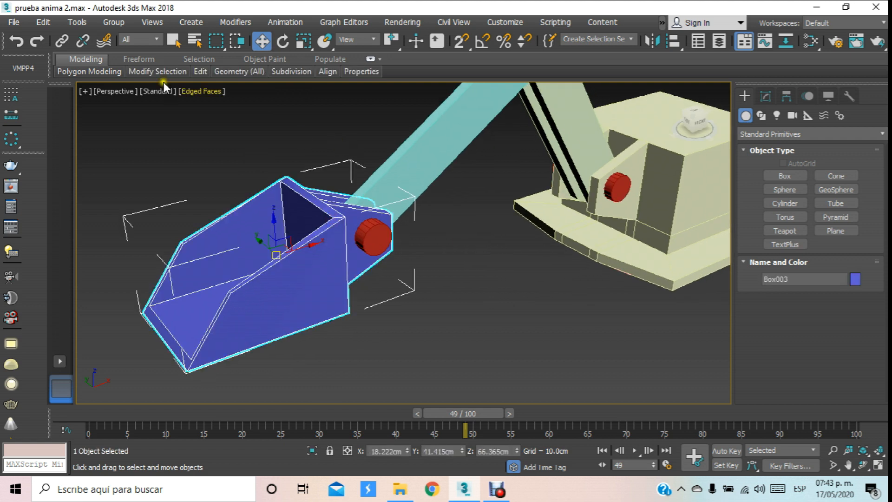
left_click(61, 41)
scroll(349, 240, "up", 4)
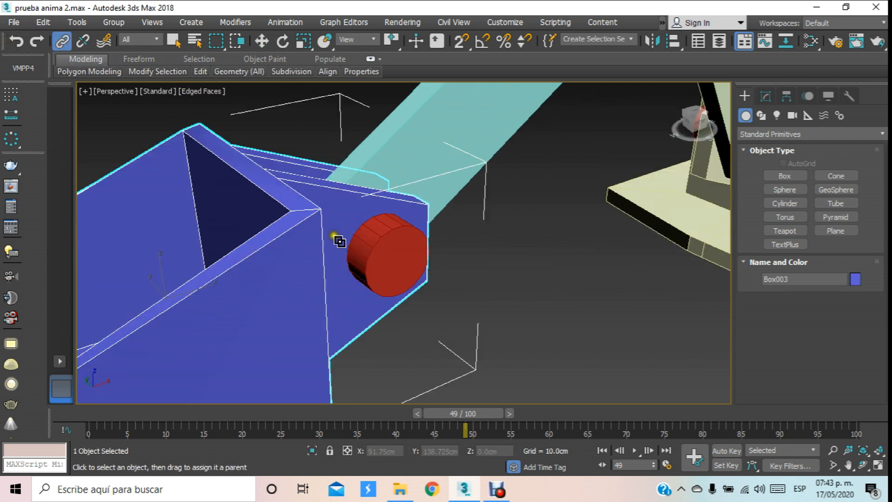
left_click_drag(289, 243, 391, 246)
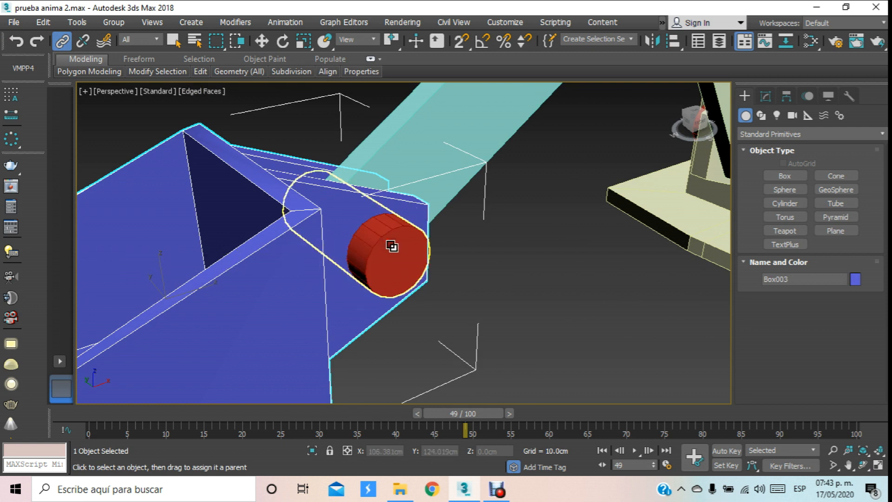
left_click(261, 41)
Step: Try rotating the bucket's pivot cylinder to test the link, and undo the rotation
left_click(345, 112)
left_click(386, 237)
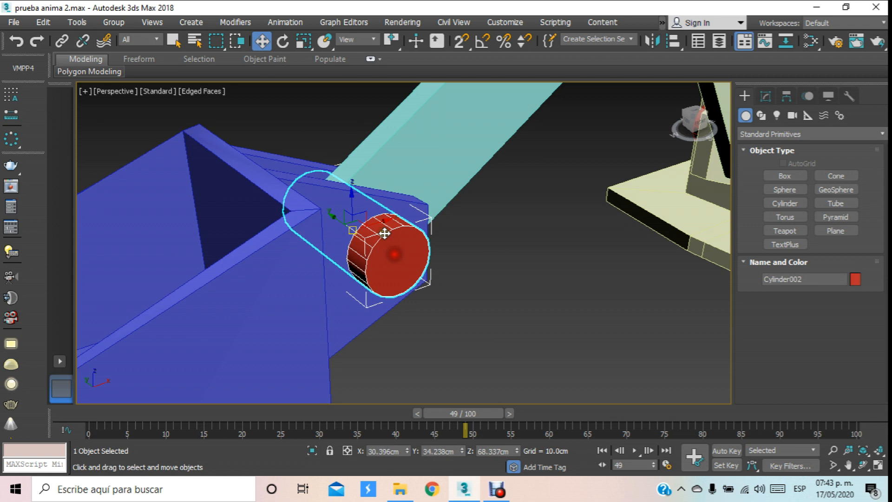
middle_click_drag(386, 237, 255, 62, "alt")
left_click(297, 41)
left_click(283, 41)
left_click_drag(325, 205, 329, 174)
key("ctrl+z")
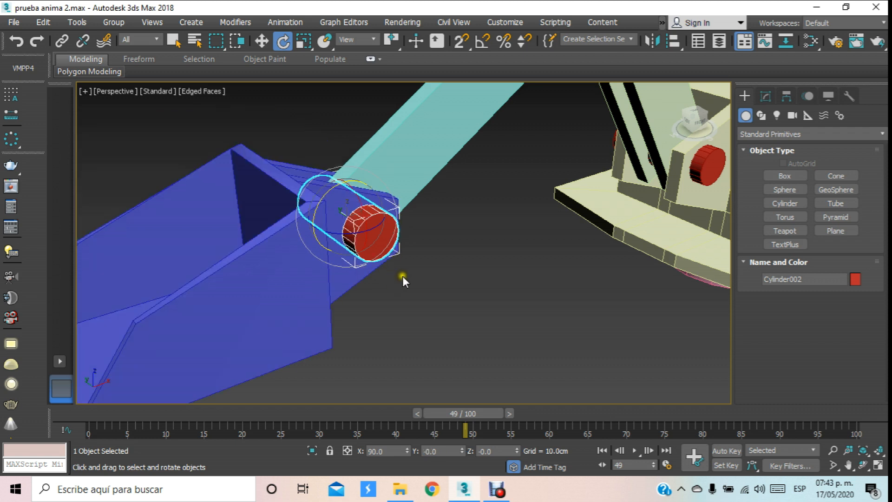
left_click(411, 292)
key("shift+z")
key("shift+z")
scroll(334, 250, "up", 6)
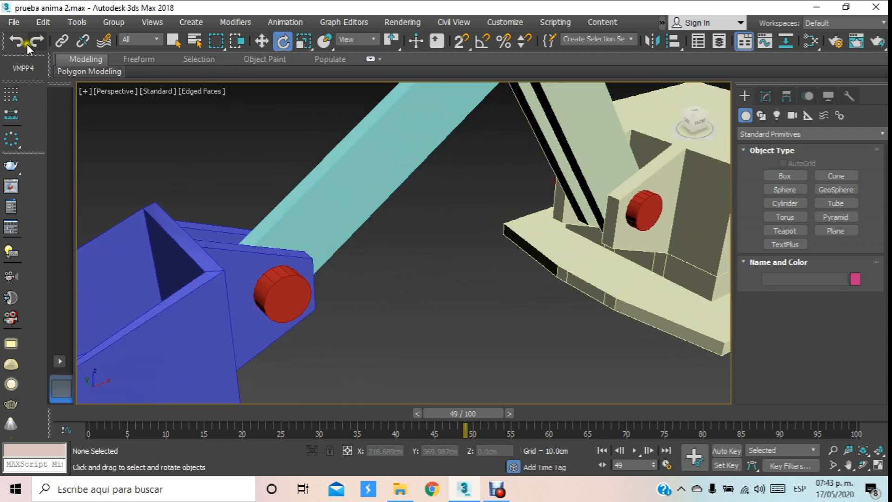
Step: Link the bucket's red pivot cylinder to the turquoise arm as its parent
left_click(62, 40)
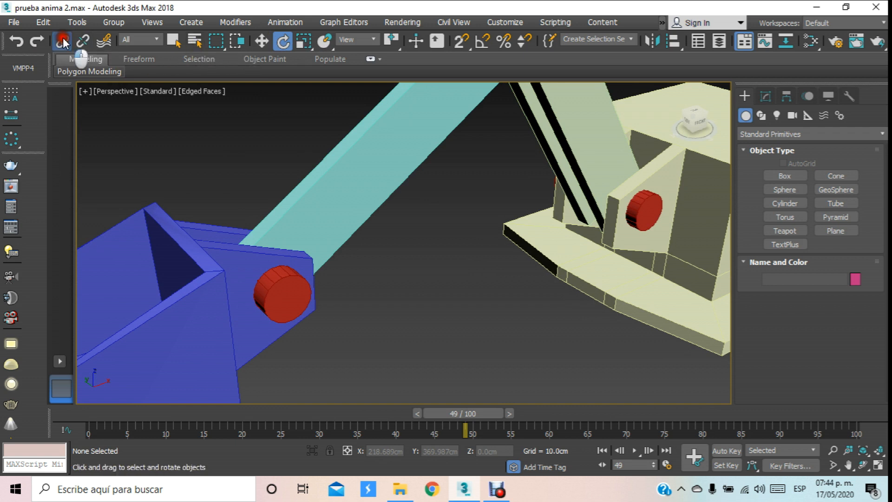
left_click_drag(285, 293, 398, 150)
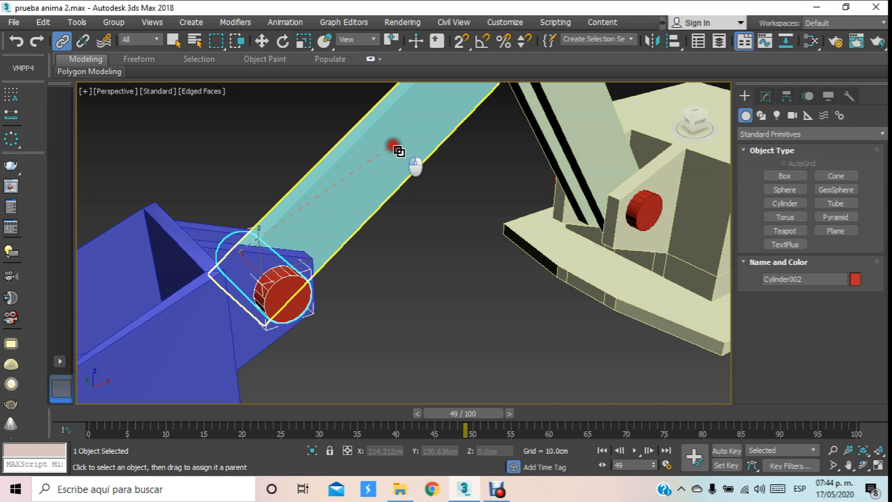
left_click_drag(399, 151, 392, 146)
left_click(394, 149)
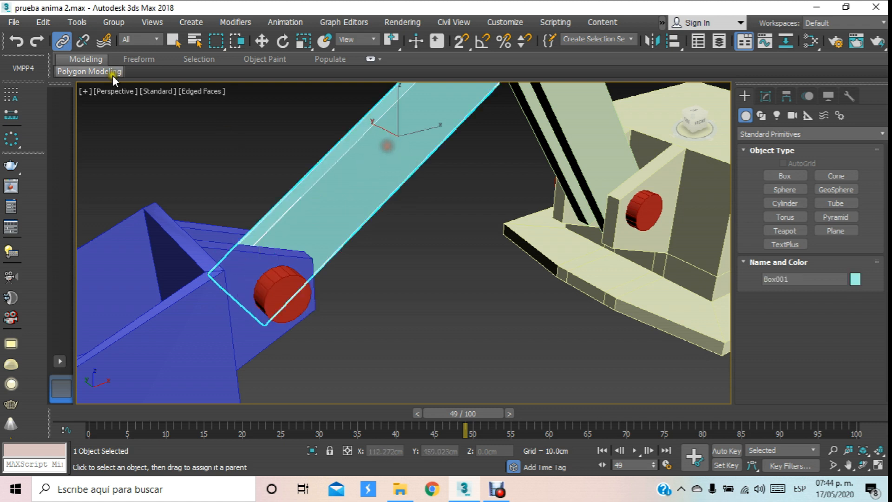
left_click(262, 41)
Step: Link the turquoise arm to the red elbow cylinder at its upper end
middle_click_drag(260, 99, 231, 221, "alt")
left_click(237, 213)
left_click(365, 249)
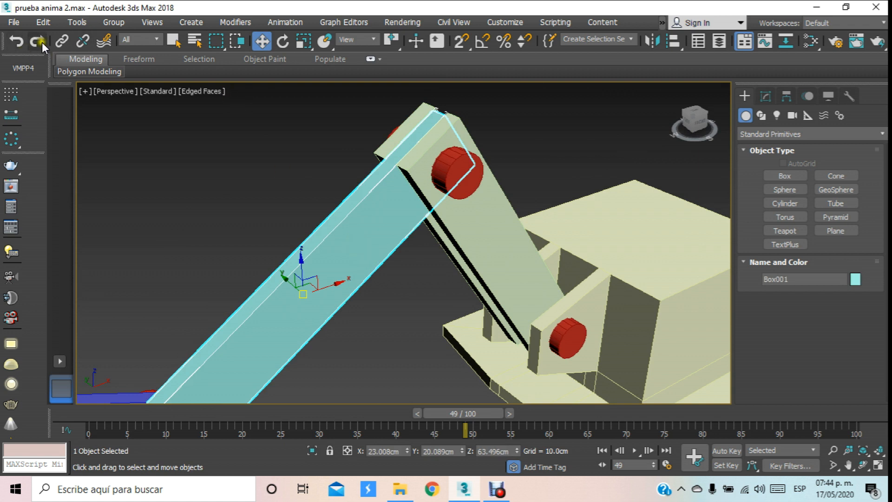
left_click(61, 41)
left_click_drag(326, 253, 448, 179)
left_click(448, 179)
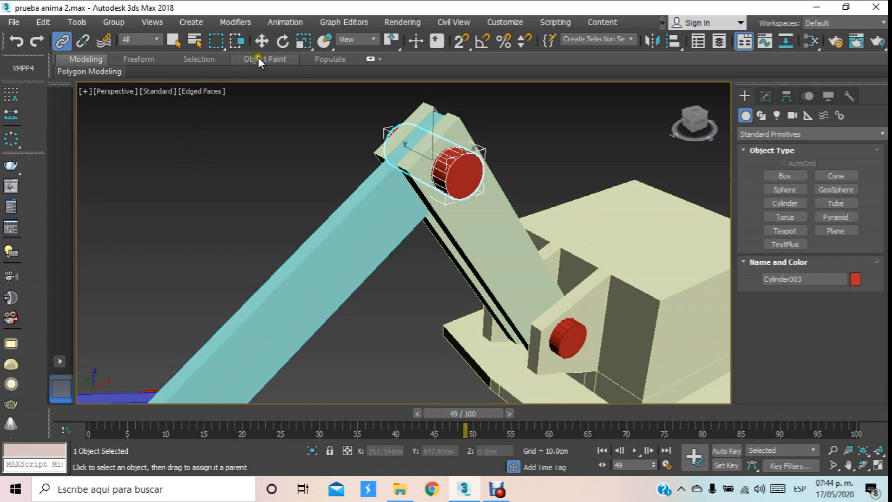
left_click(256, 41)
Step: Link the red elbow cylinder to the cream arm that leads down to the base
left_click(255, 161)
left_click(471, 188)
middle_click_drag(458, 178, 339, 144)
left_click(62, 40)
left_click_drag(355, 148, 393, 235)
left_click(392, 236)
left_click(261, 41)
Step: Link the cream arm to the red pivot cylinder in the base bracket
middle_click_drag(359, 253, 299, 195)
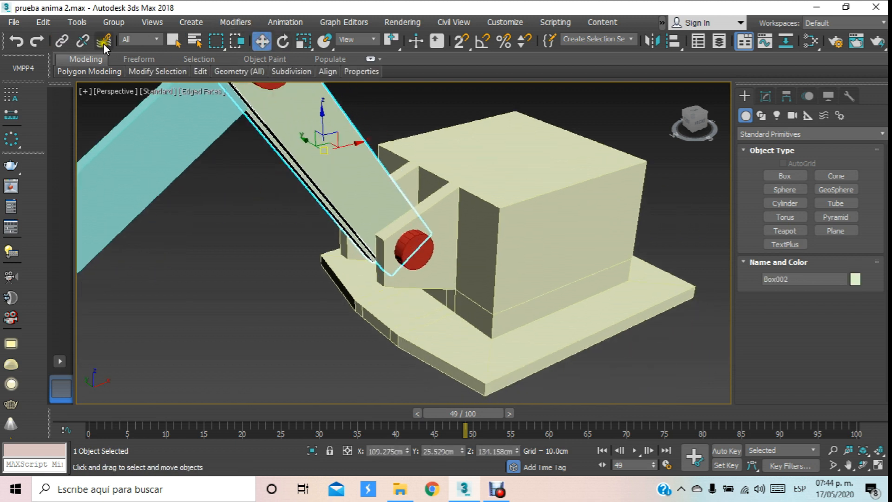
left_click(62, 40)
left_click_drag(336, 186, 393, 248)
left_click(406, 244)
scroll(409, 242, "down", 5)
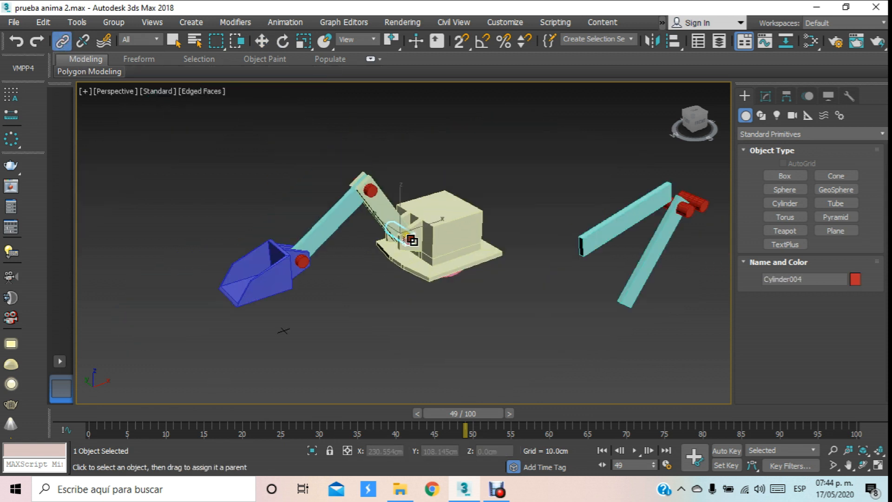
scroll(411, 240, "up", 4)
left_click(262, 42)
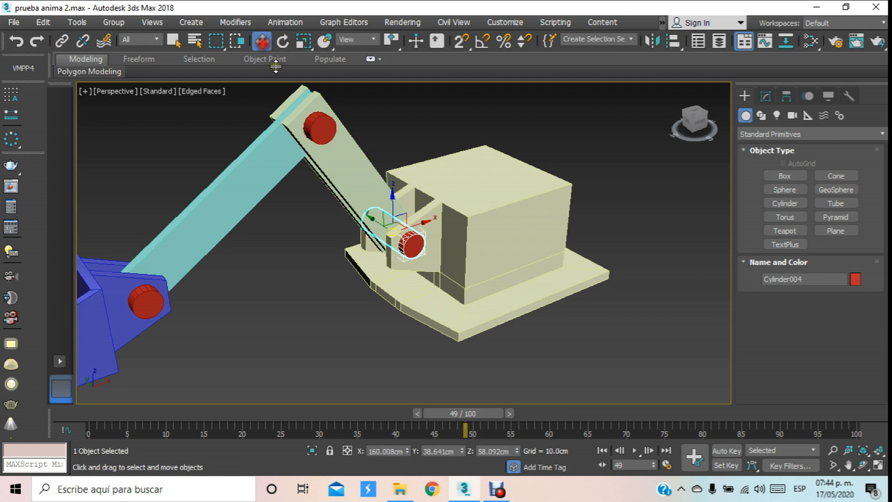
Step: Rotate the red pivot cylinder in the base bracket to swing the linked arm and bucket downward
left_click(396, 113)
left_click(409, 241)
middle_click_drag(265, 93, 286, 84)
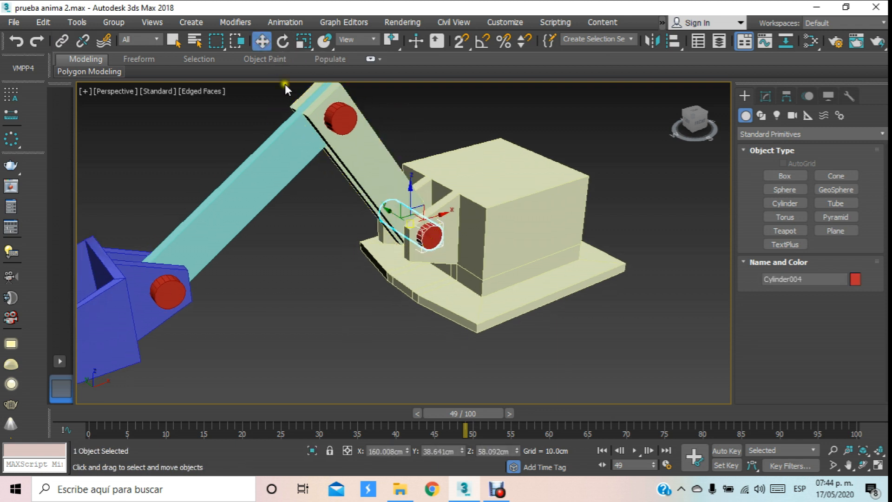
left_click(282, 41)
left_click_drag(390, 210, 375, 227)
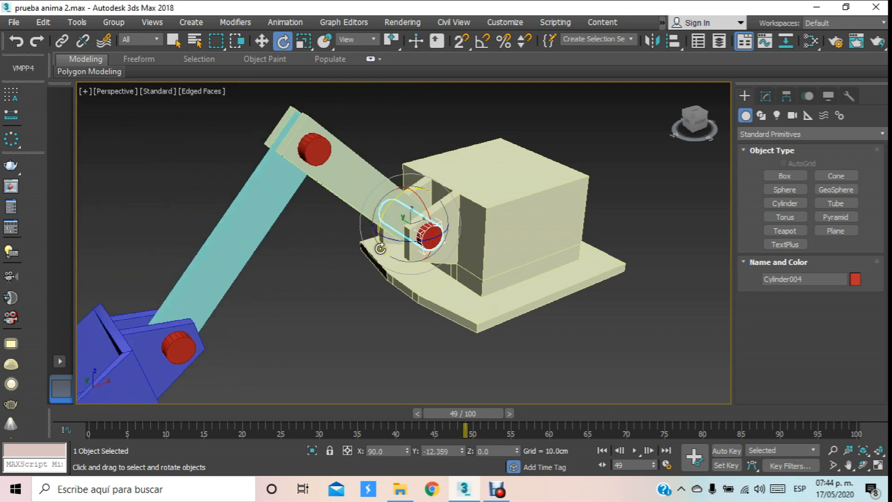
Step: Undo the last arm rotation and link the base bracket's red pivot cylinder and the cream base body to the pink cylinder underneath
key("ctrl+z")
left_click(862, 465)
left_click_drag(394, 235, 397, 191)
left_click(260, 42)
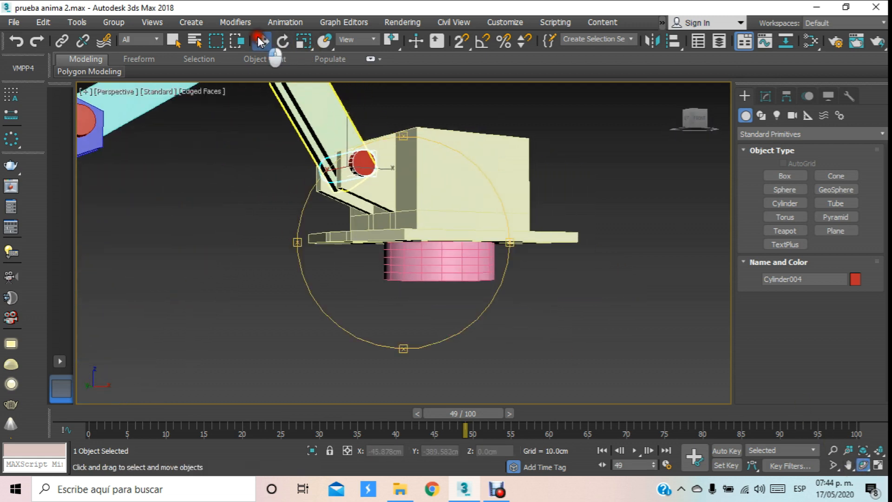
left_click(295, 253)
scroll(325, 223, "up", 3)
left_click(361, 153)
left_click(457, 165, "ctrl")
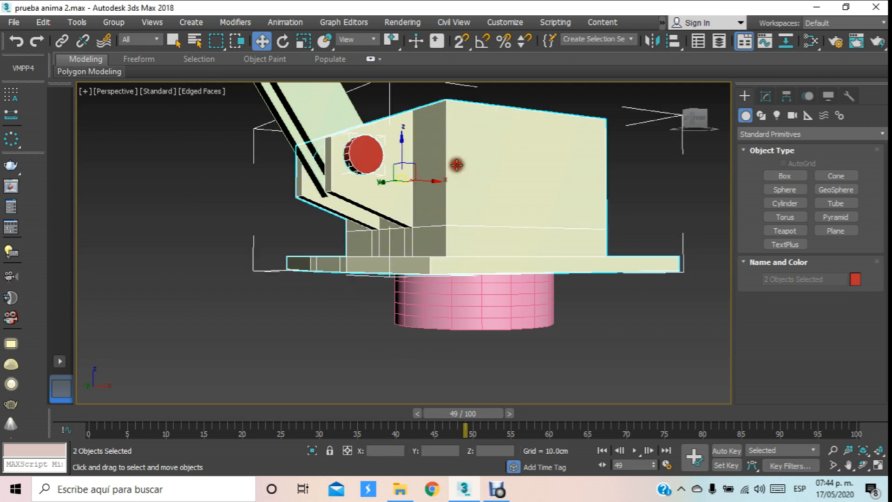
left_click(62, 41)
left_click_drag(372, 273, 439, 325)
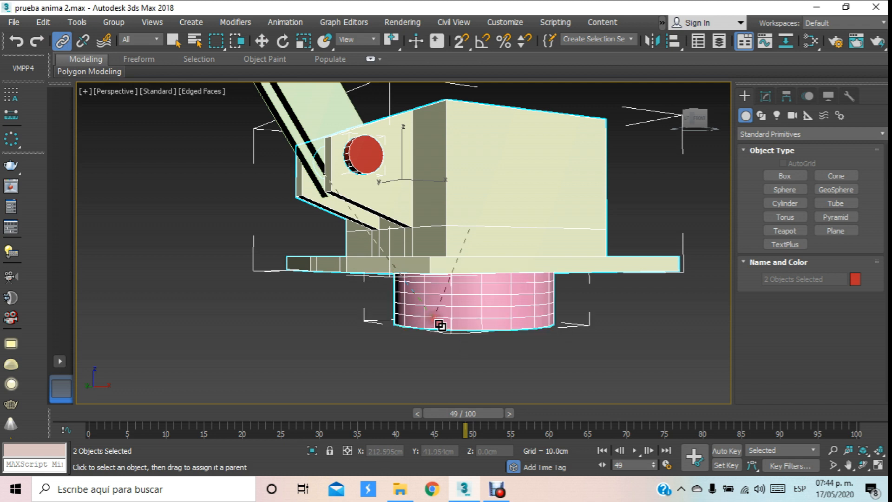
left_click(437, 323)
Step: Try rotating the pink cylinder under the base to test that the whole excavator follows it
key("e")
left_click(409, 363)
left_click(466, 308)
scroll(471, 297, "down", 5)
left_click_drag(472, 299, 479, 328)
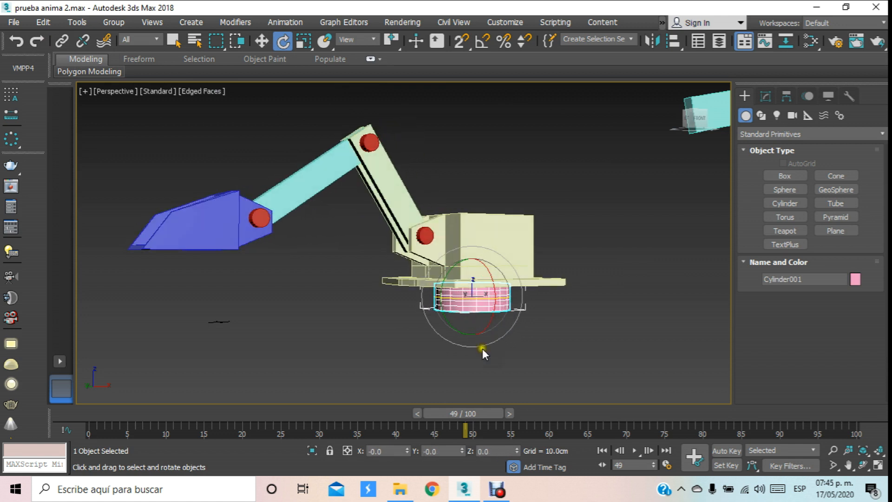
left_click(866, 464)
left_click(863, 465)
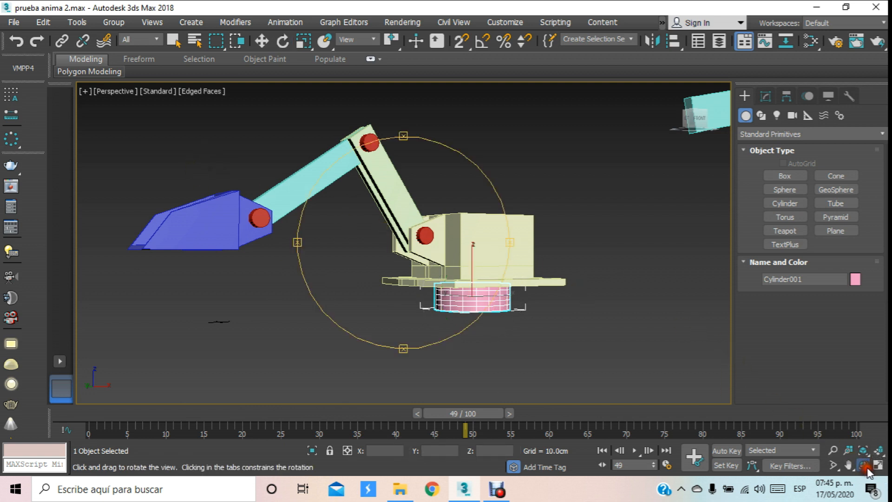
left_click_drag(408, 139, 385, 164)
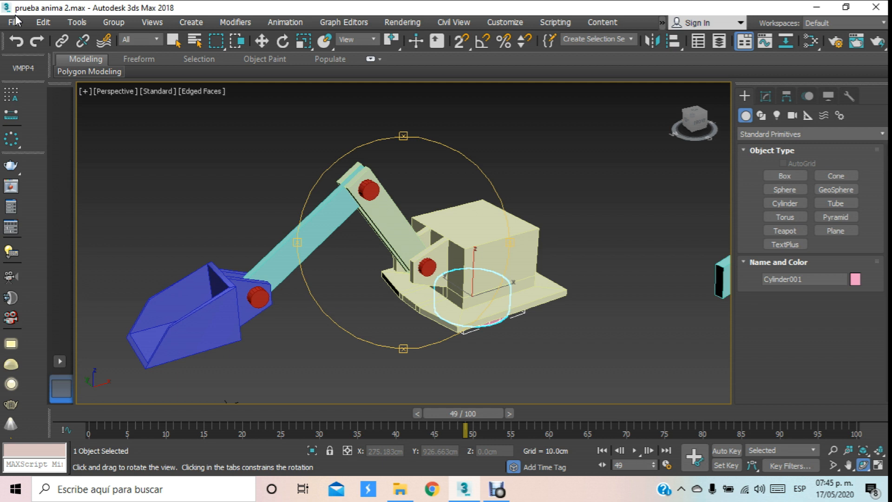
left_click_drag(385, 207, 380, 177)
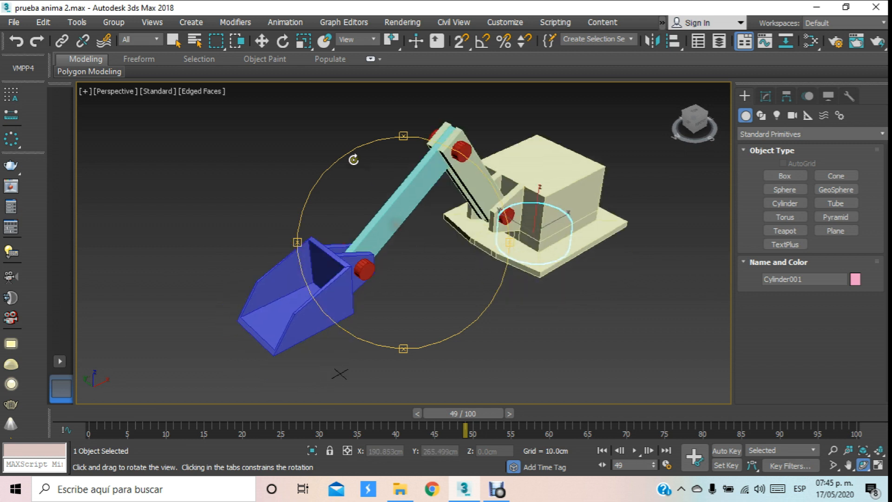
Step: Move the spare turquoise arms and red cylinders beside the excavator farther away from it along the X axis
left_click(262, 41)
left_click(307, 143)
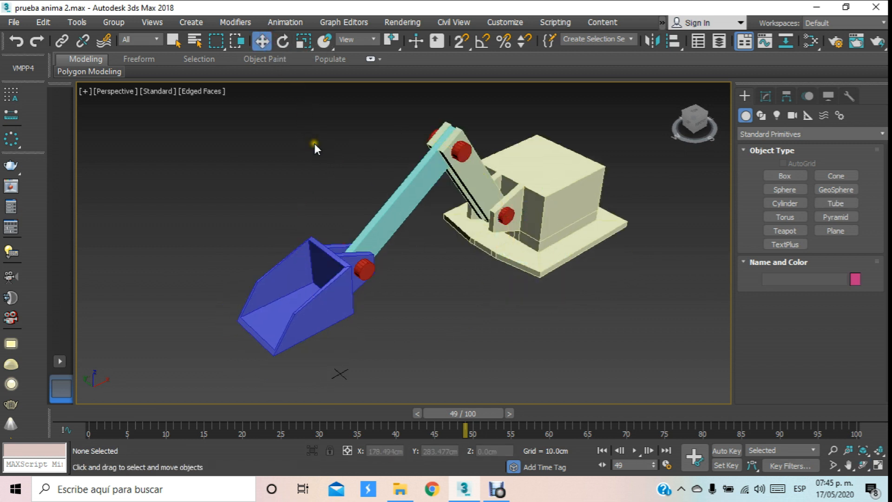
key("f")
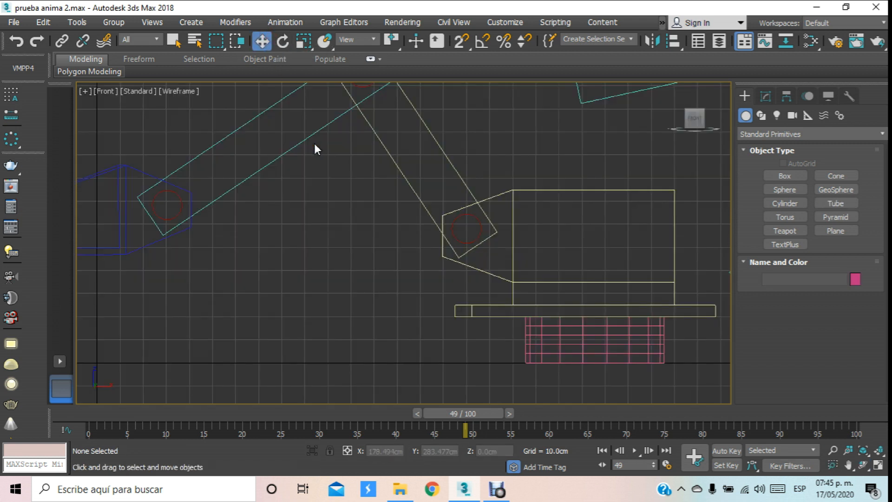
mouse_move(327, 138)
middle_mouse_down()
mouse_move(384, 185)
mouse_move(580, 183)
mouse_move(608, 174)
middle_mouse_up()
key("p")
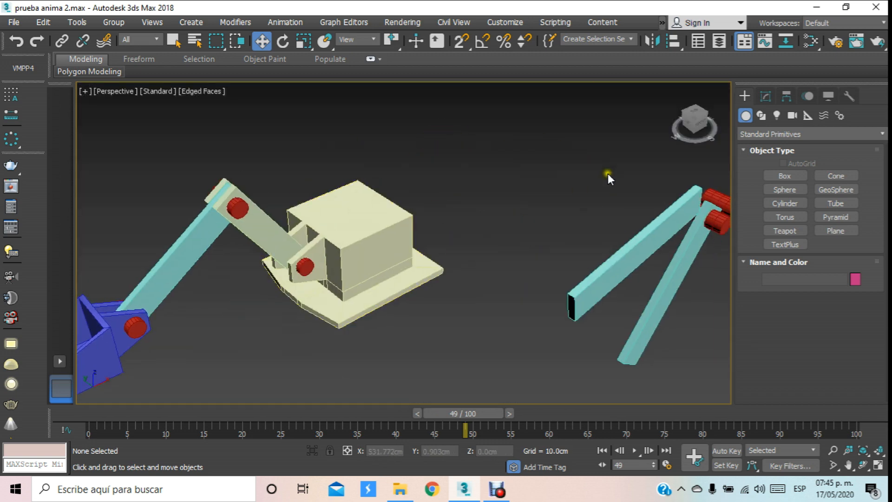
scroll(607, 173, "down", 3)
left_click_drag(570, 150, 716, 316)
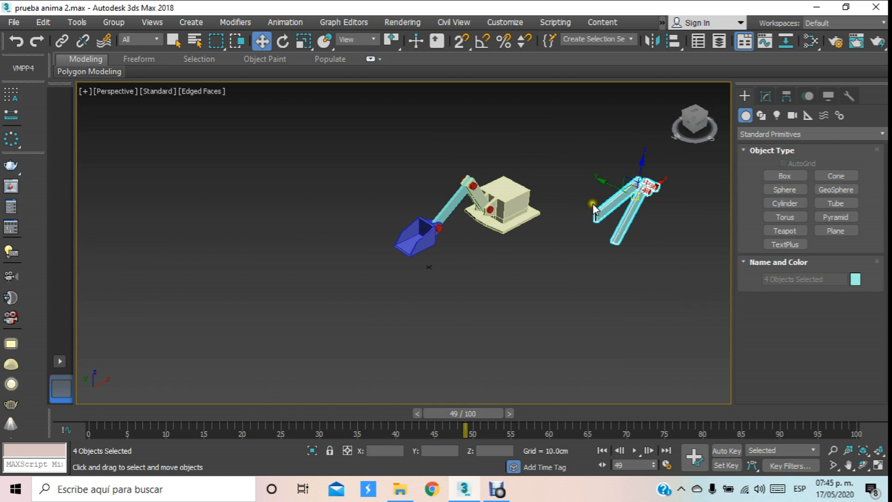
left_click_drag(655, 186, 787, 117)
Step: Examine the bucket and its red pivot cylinder in the front view
key("f")
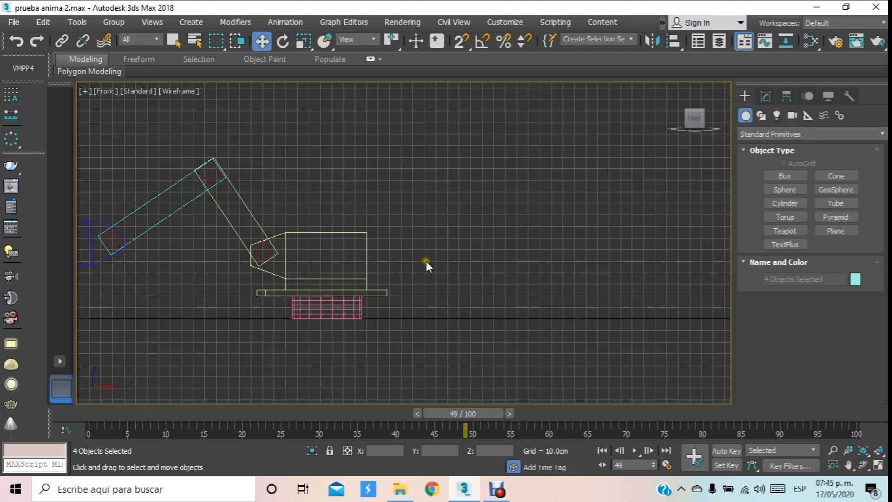
middle_click_drag(322, 272, 409, 221)
middle_click_drag(210, 243, 300, 263)
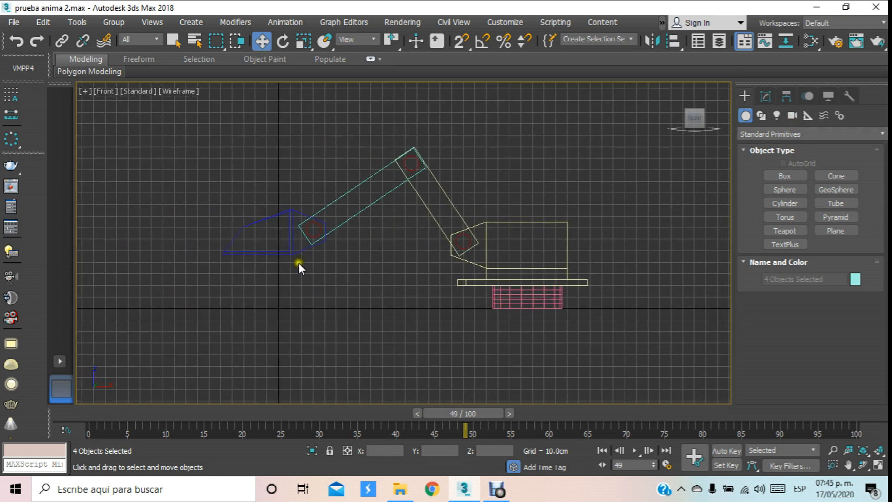
left_click(289, 246)
scroll(286, 226, "up", 3)
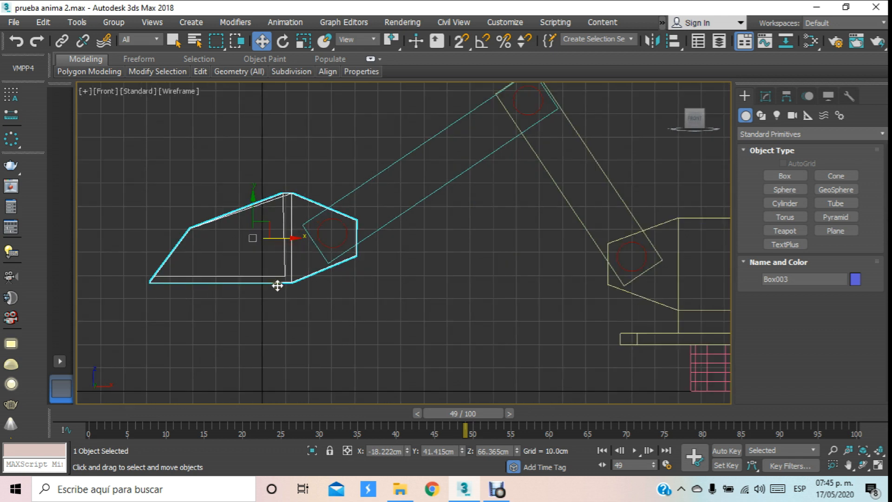
left_click(343, 235)
scroll(344, 232, "down", 3)
scroll(344, 233, "up", 3)
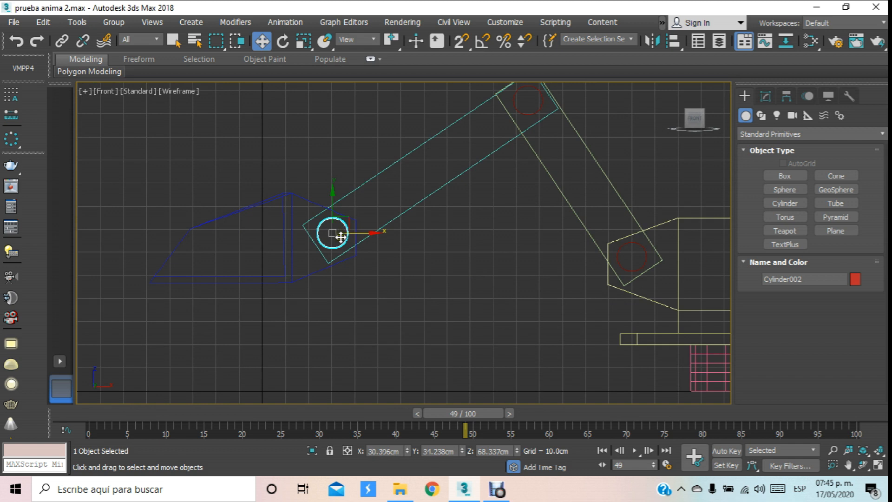
Step: Try rotating the bucket's red pivot cylinder in the perspective view to tilt the bucket
key("p")
middle_click_drag(343, 245, 305, 229, "alt")
scroll(361, 199, "up", 3)
middle_click_drag(360, 198, 316, 211)
left_click(284, 42)
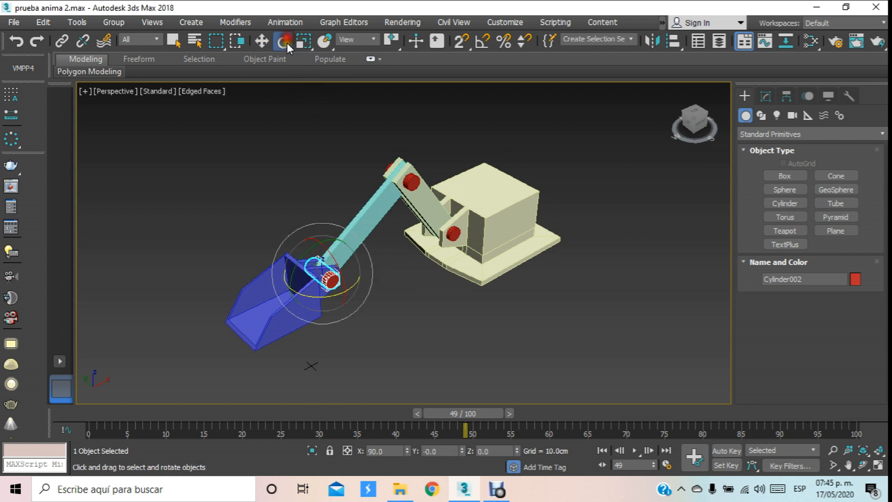
left_click_drag(317, 279, 367, 301)
left_click(383, 305)
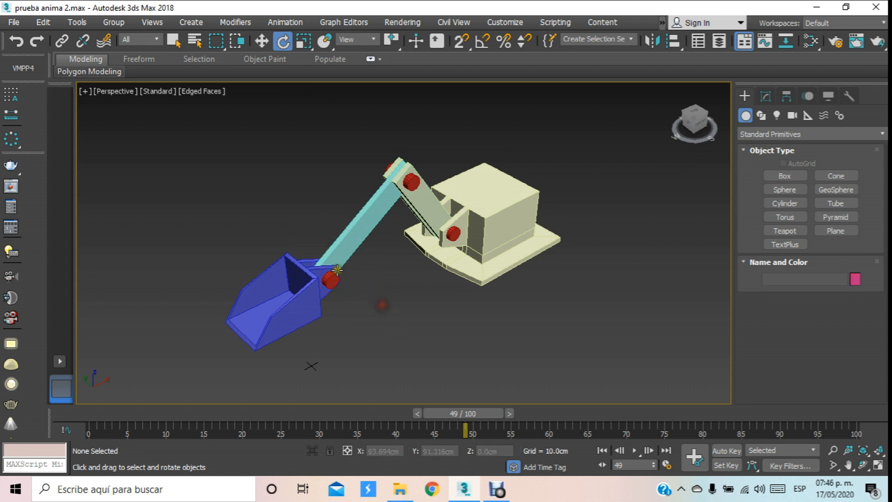
Step: Play the animation timeline from frame 0 with nothing selected, stop it and return to frame 0
left_click(263, 43)
left_click(453, 232)
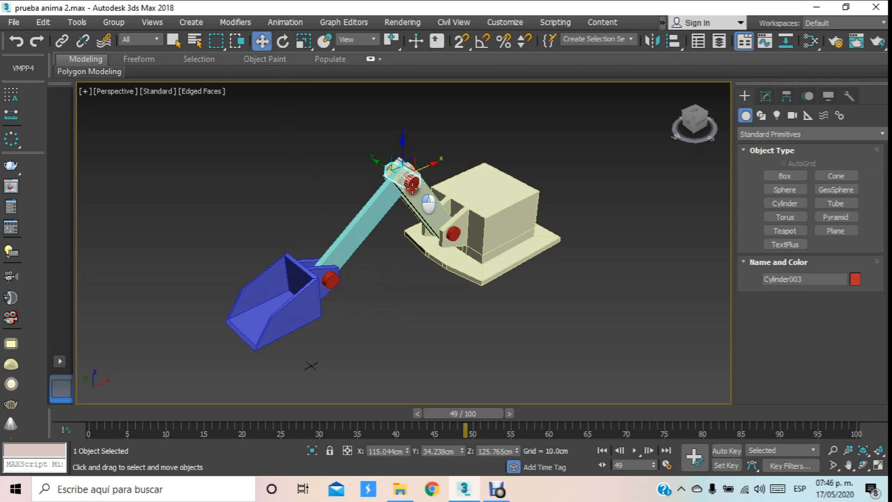
left_click(547, 314)
left_click_drag(458, 414, 106, 414)
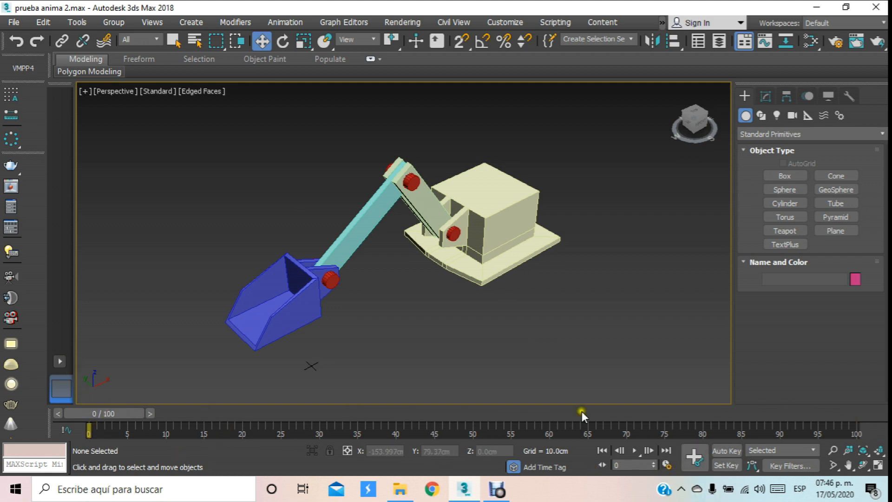
left_click(636, 451)
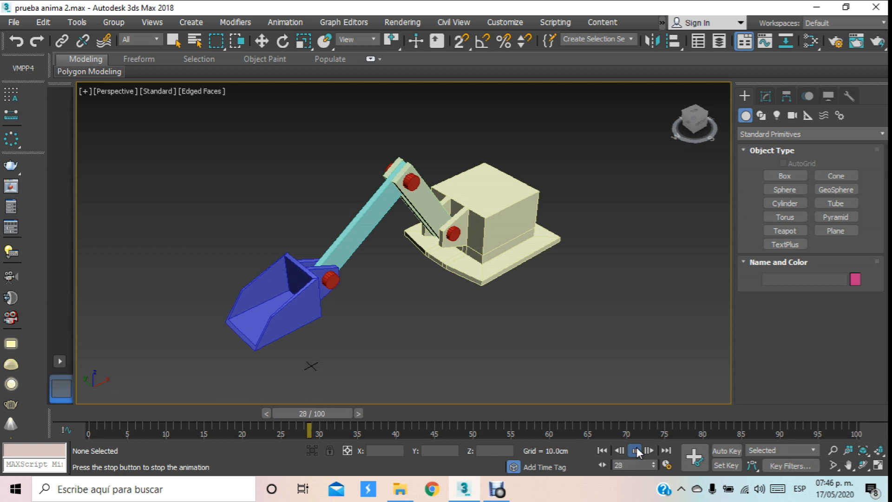
left_click(635, 450)
left_click_drag(492, 411, 81, 415)
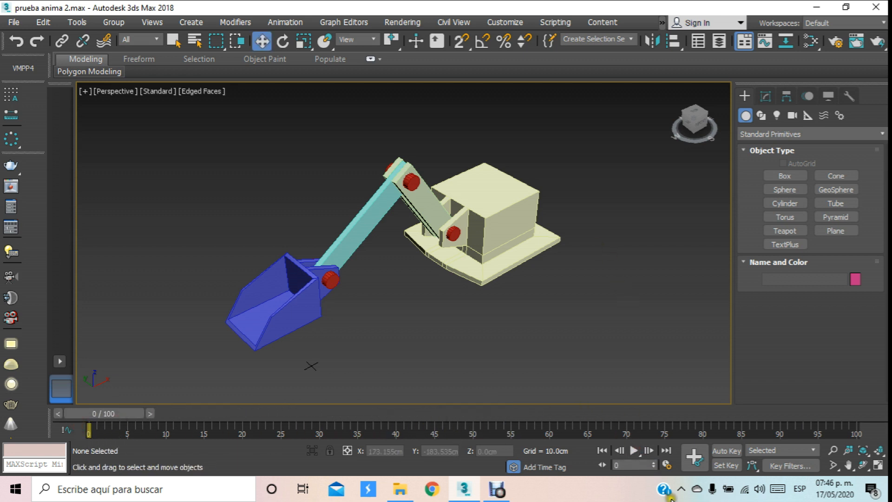
left_click(668, 470)
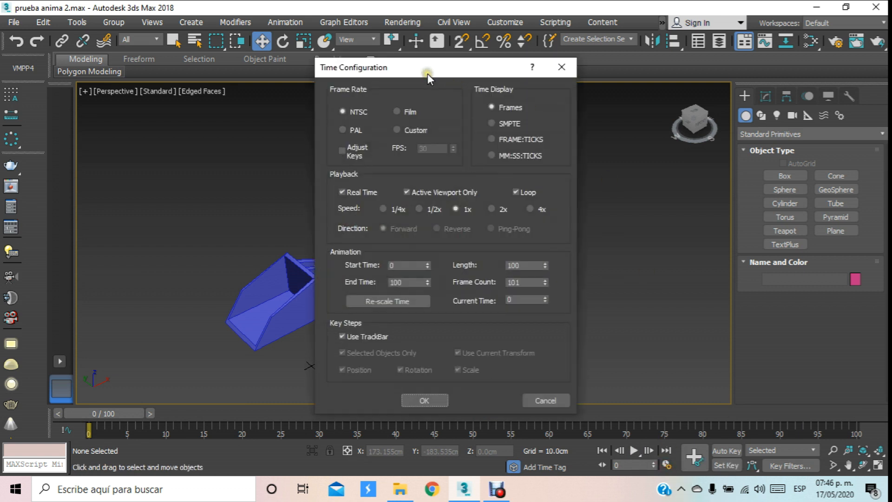
left_click_drag(428, 73, 560, 67)
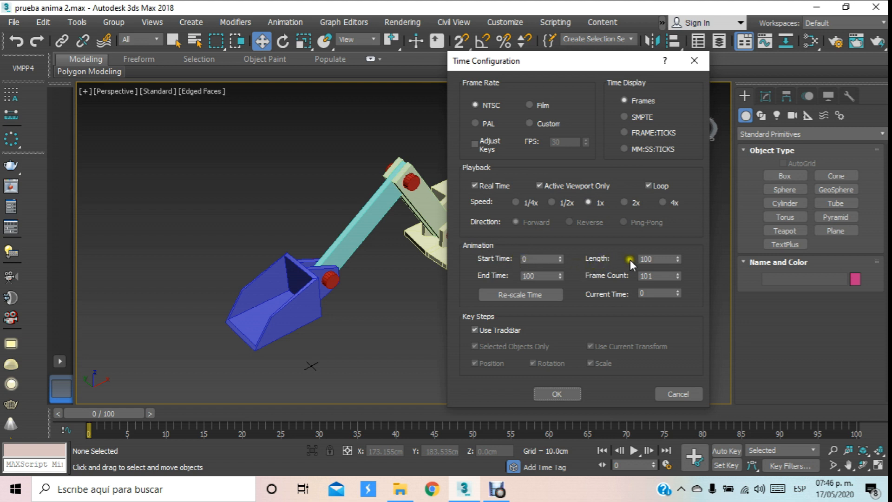
double_click(648, 259)
left_click(562, 393)
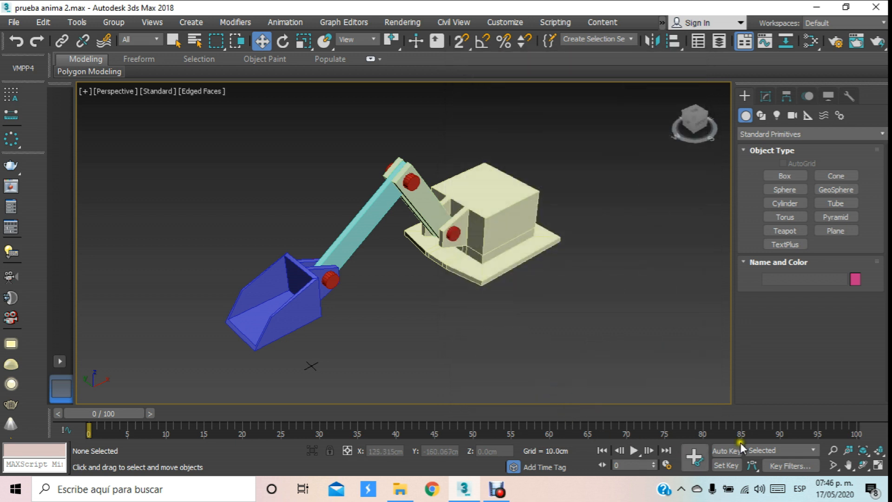
Step: Set the animation length to 400 frames in the time configuration
left_click(667, 465)
double_click(515, 265)
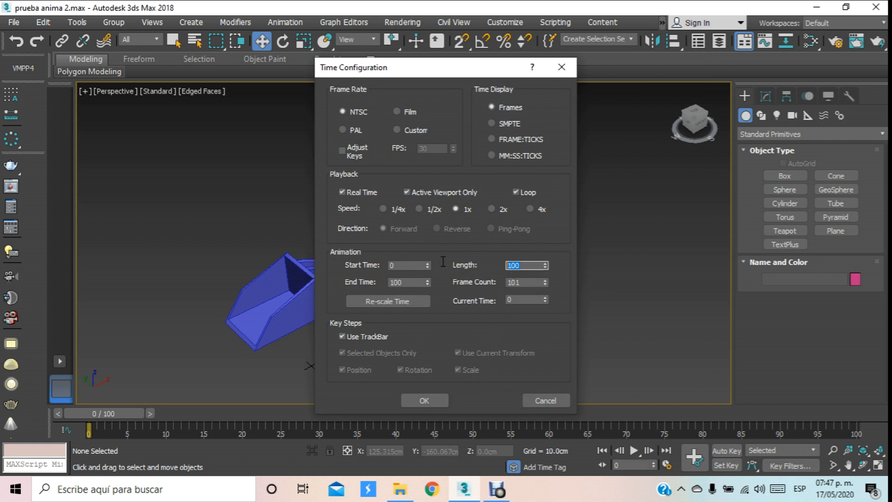
type("400")
left_click(435, 402)
left_click(438, 395)
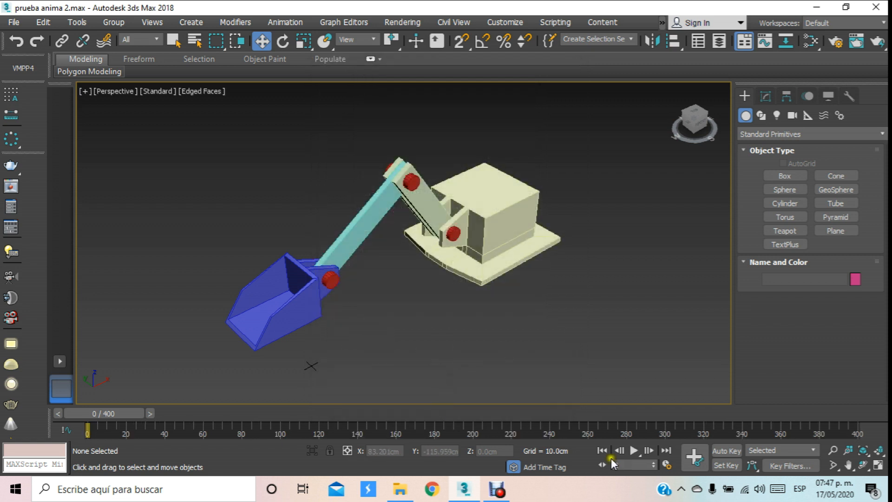
Step: Play the 400-frame timeline twice, returning to frame 0 after each playback
left_click(634, 451)
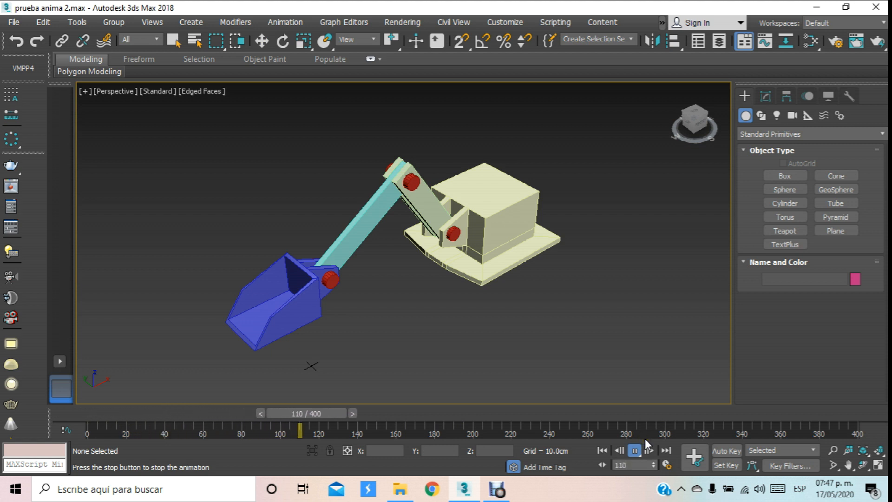
left_click(370, 416)
left_click_drag(371, 417, 66, 413)
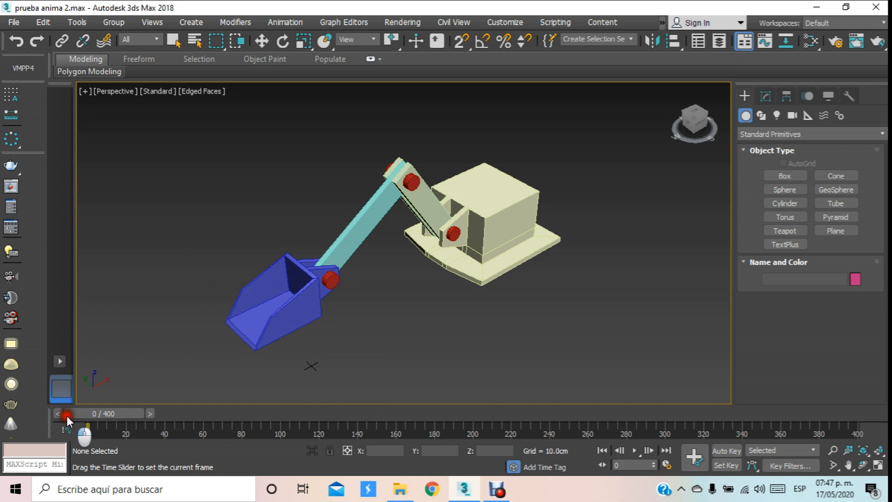
key("w")
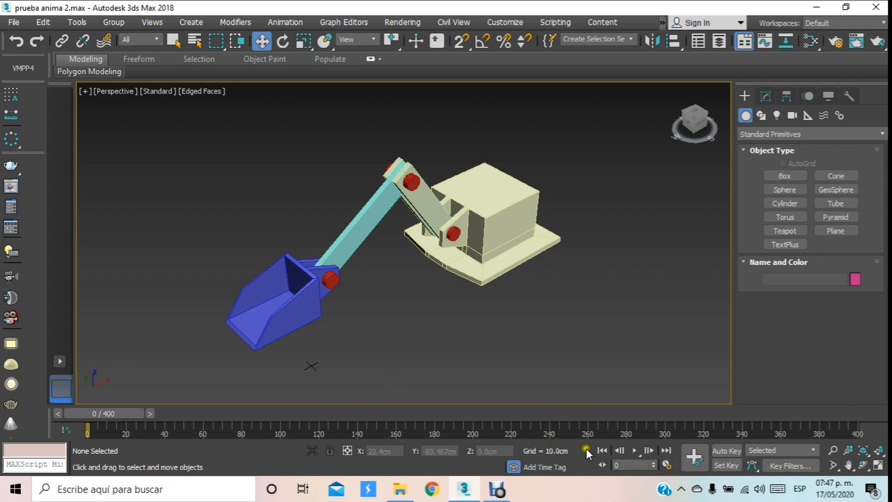
left_click(635, 450)
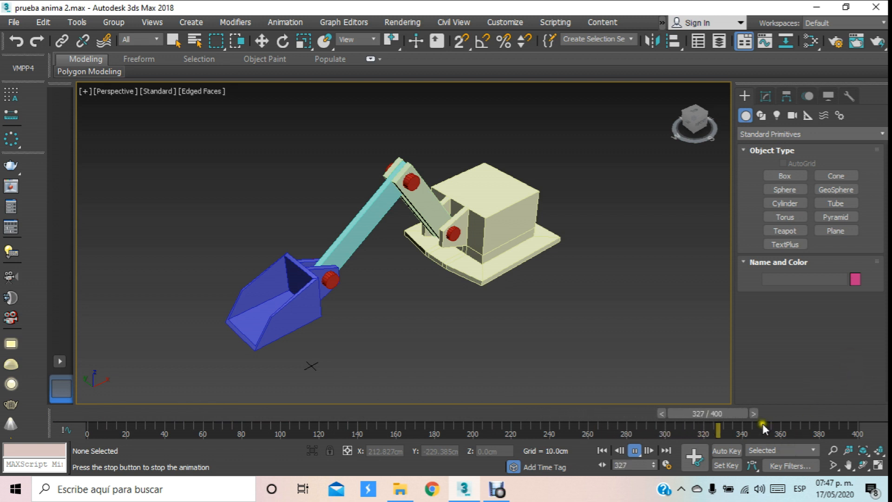
left_click_drag(762, 414, 33, 414)
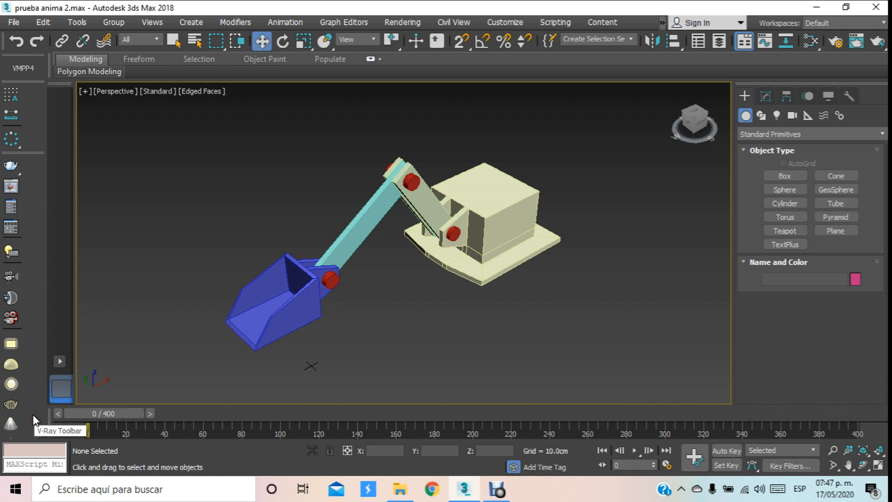
Step: Scrub the timeline to frames 100 and 300 and return it to frame 0
left_click_drag(93, 414, 281, 408)
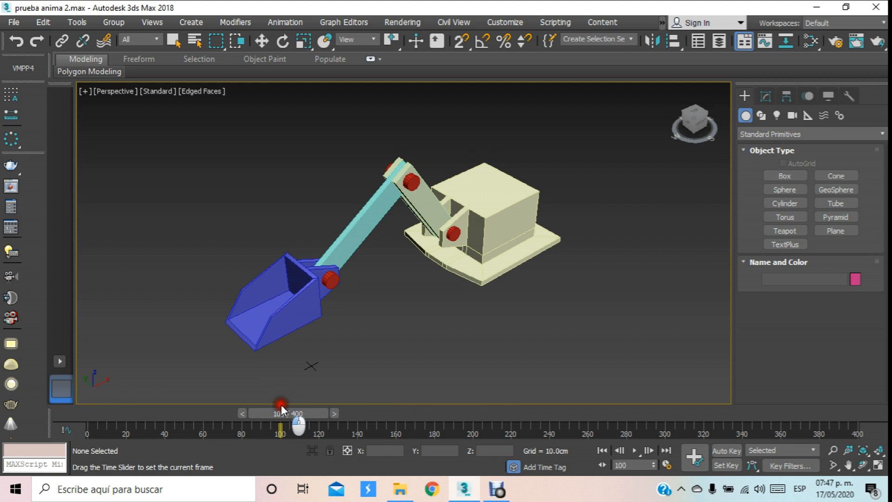
left_click_drag(281, 408, 650, 406)
key("w")
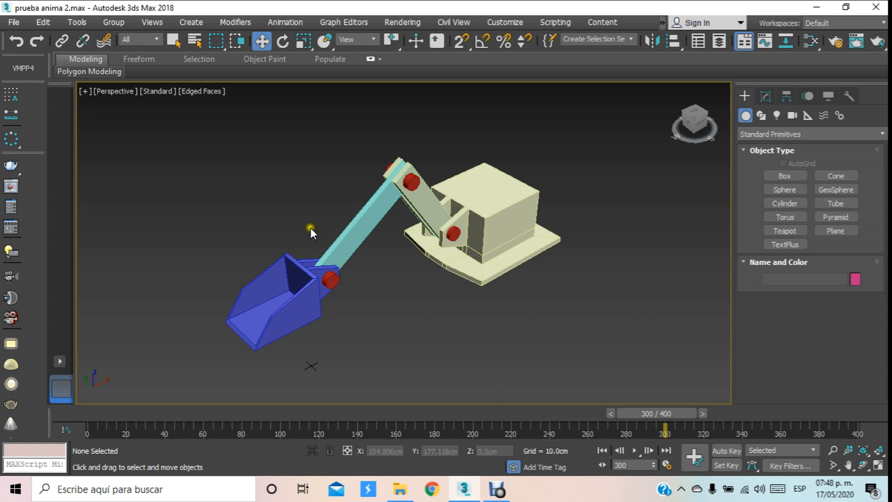
left_click_drag(660, 413, 1, 392)
key("w")
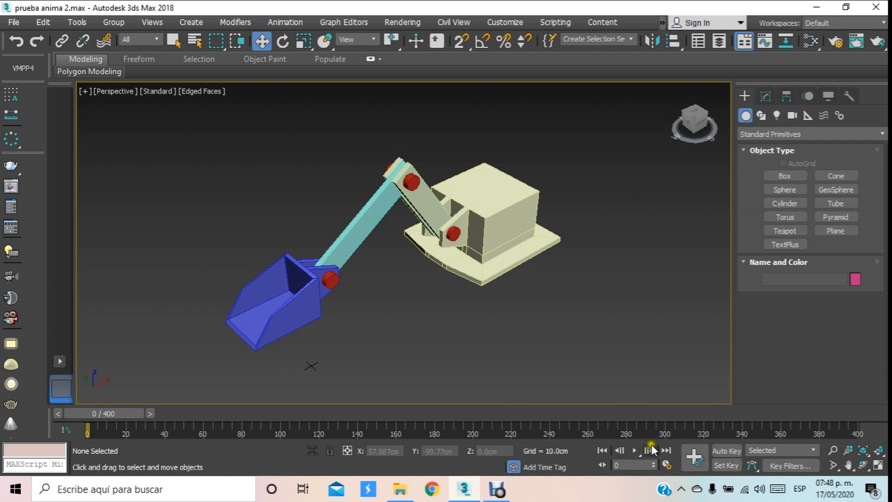
Step: Set the animation length to 100 frames in the time configuration
left_click(666, 464)
double_click(525, 266)
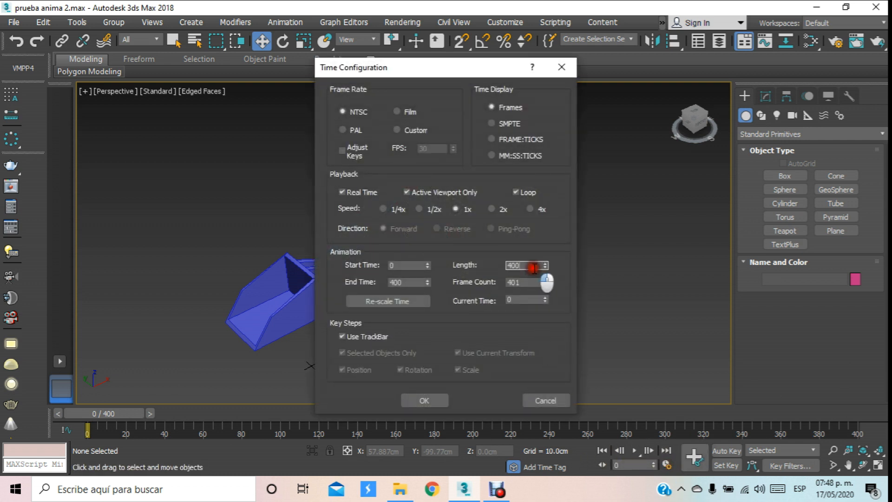
type("10")
key("Return")
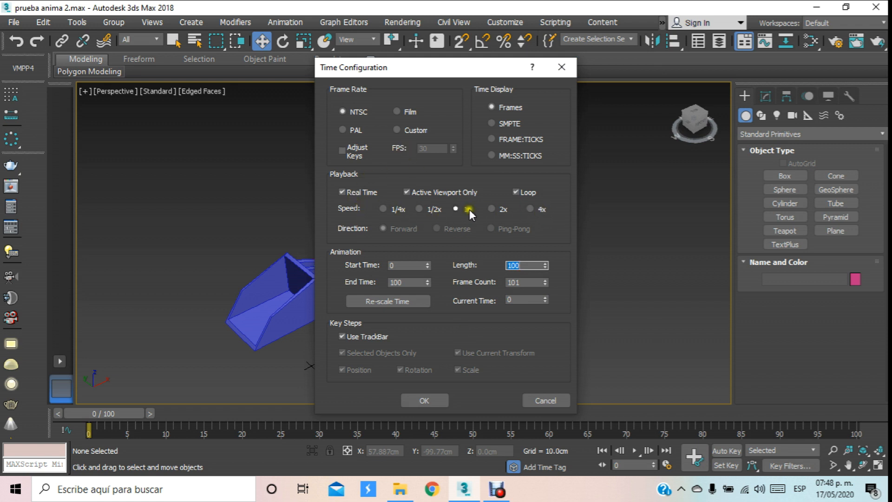
Step: Set the playback speed to 4x, then play and stop the timeline to test it
left_click(532, 210)
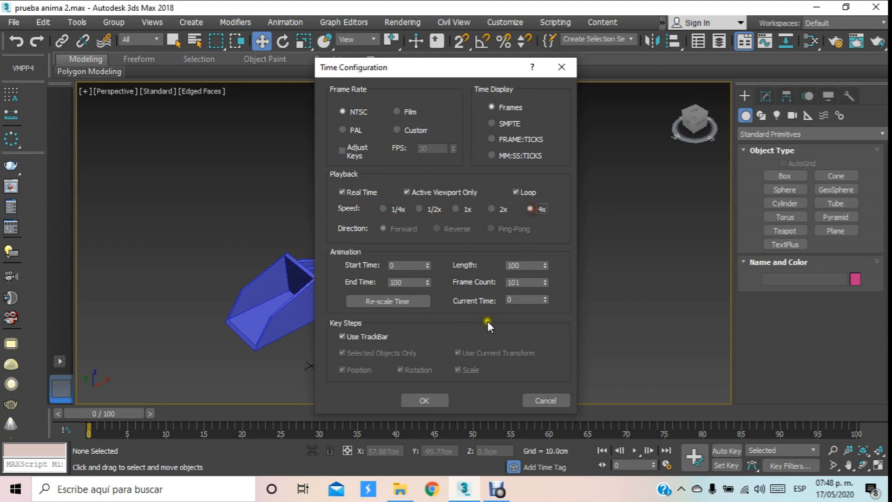
left_click(431, 399)
left_click(634, 450)
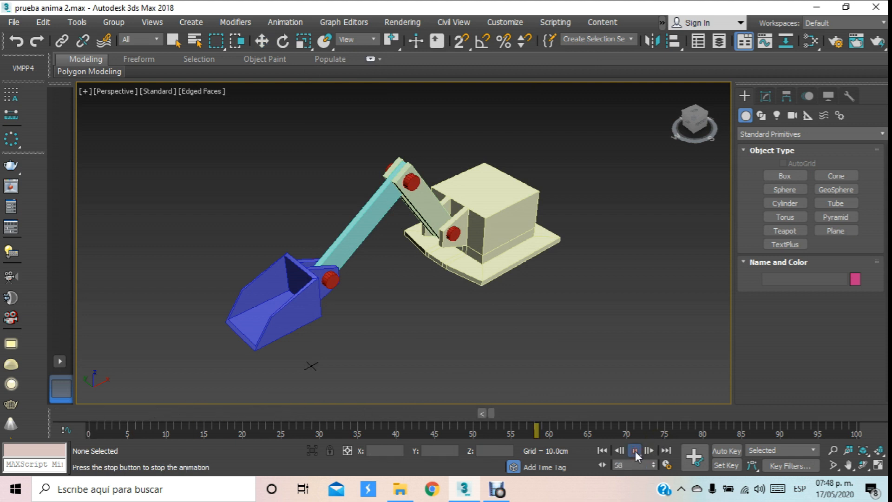
left_click(635, 450)
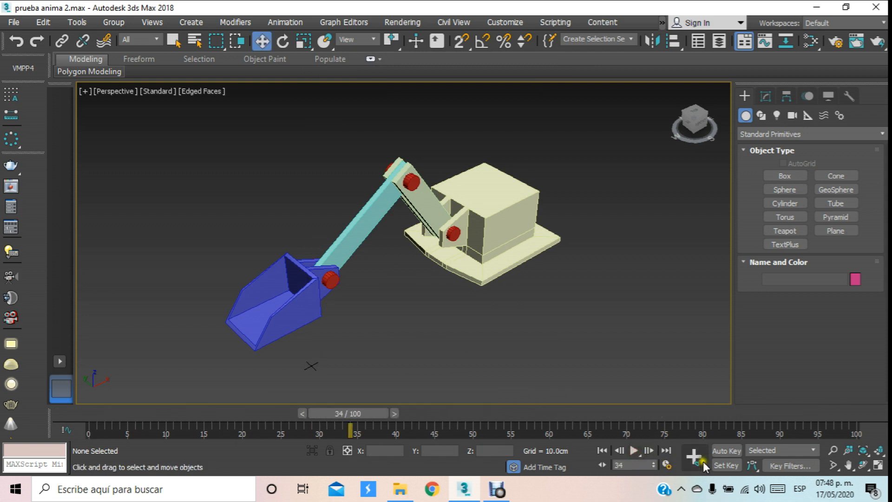
Step: Set the playback speed to 1/4x, play the timeline to test it, and return to frame 0
left_click(668, 466)
left_click(399, 210)
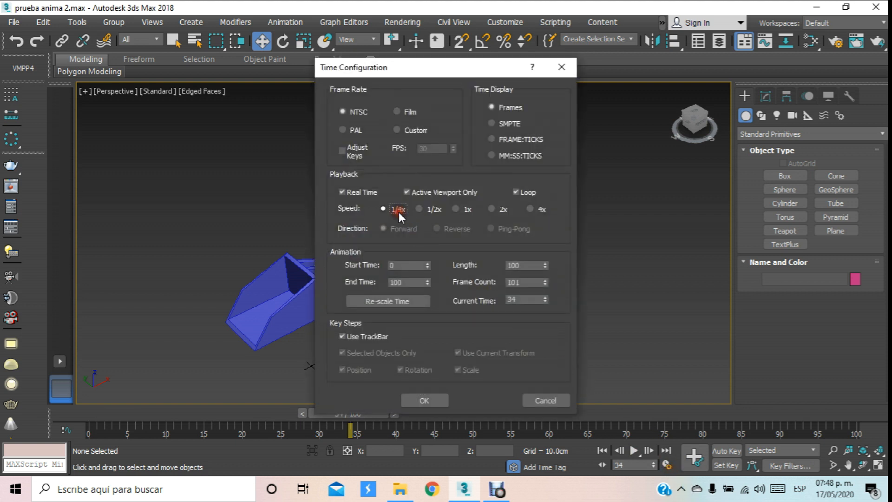
left_click(430, 399)
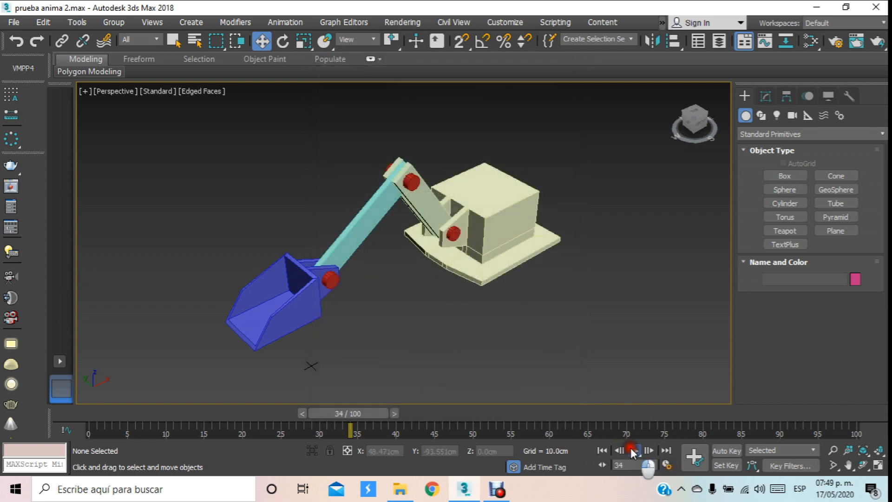
left_click(633, 450)
left_click_drag(454, 412, 15, 408)
key("w")
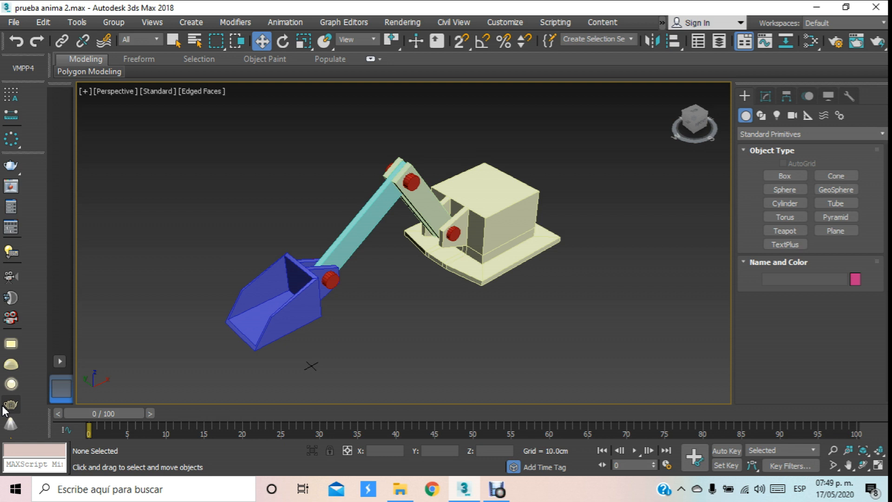
left_click(667, 464)
left_click(391, 209)
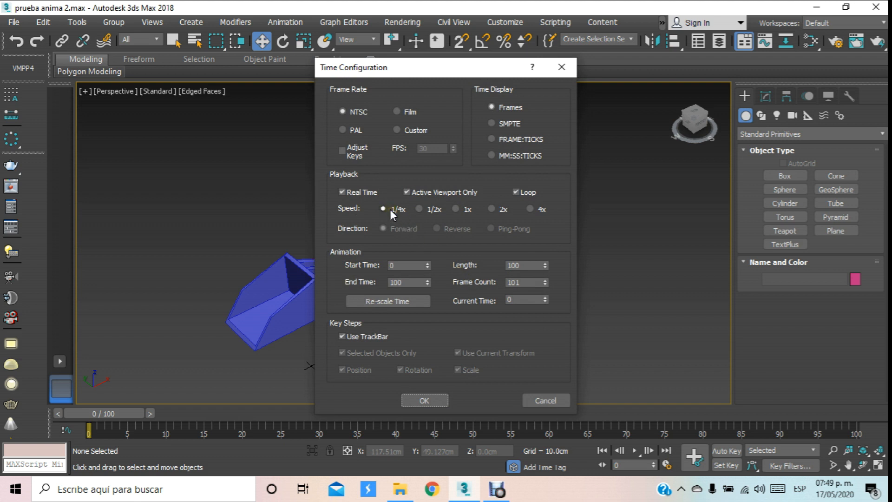
left_click(421, 402)
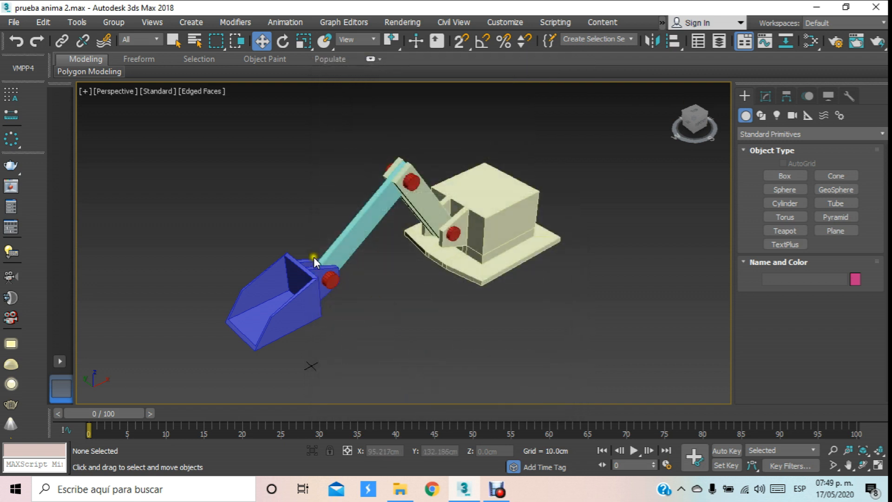
Step: In the front view, rotate the boom's base pivot cylinder to about -13.5° in Y, lowering the bucket tip to the ground line
left_click(330, 280)
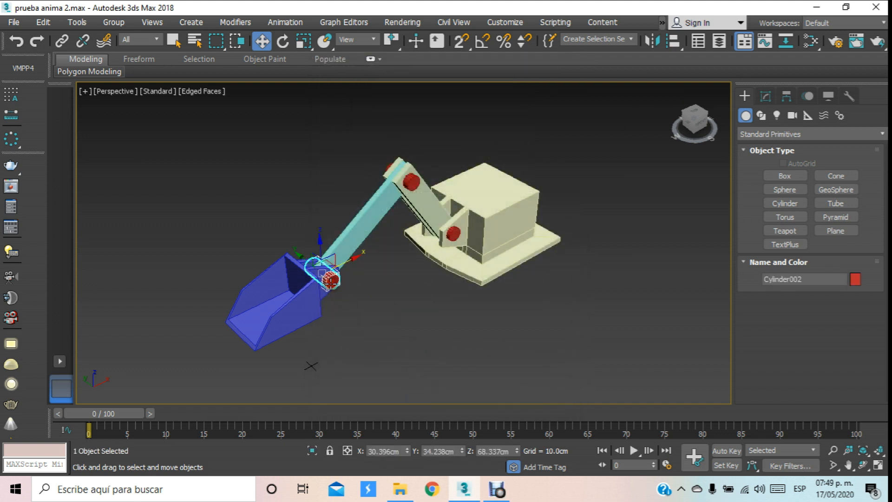
scroll(327, 292, "up", 5)
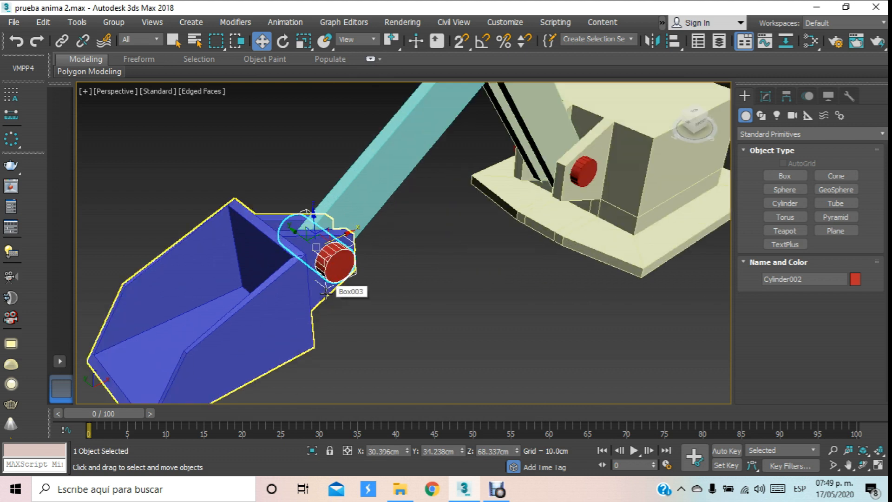
key("f")
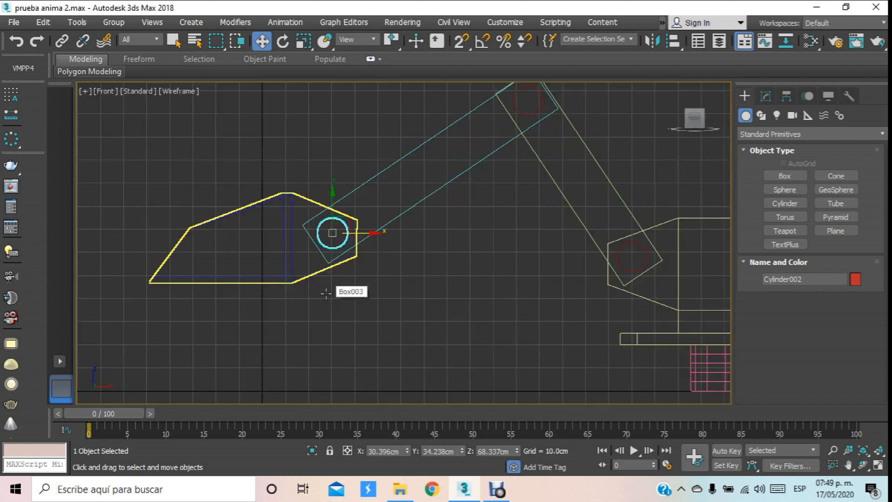
scroll(397, 228, "down", 3)
middle_click_drag(372, 229, 381, 186)
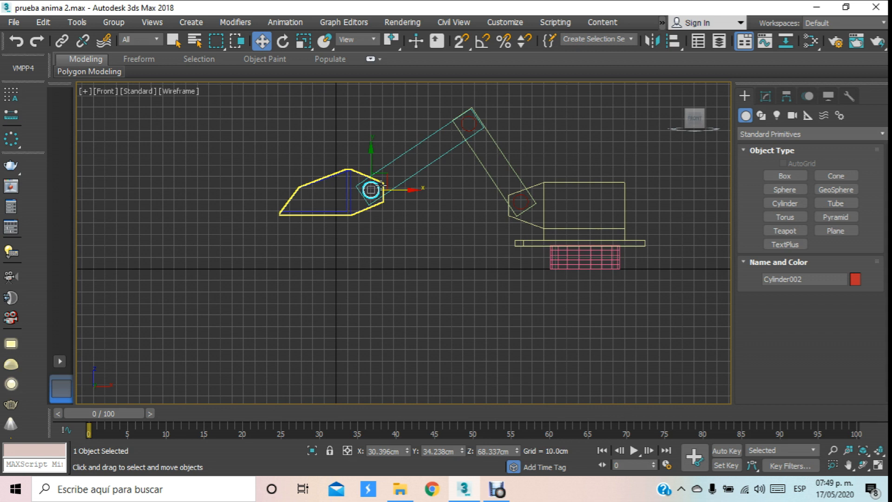
left_click(519, 201)
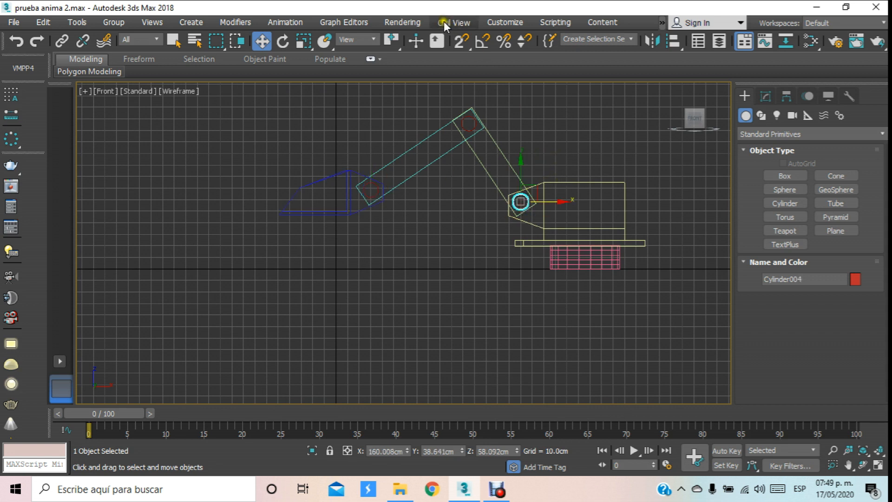
left_click(284, 41)
left_click_drag(529, 167, 509, 173)
middle_click_drag(507, 171, 488, 205)
left_click(415, 153)
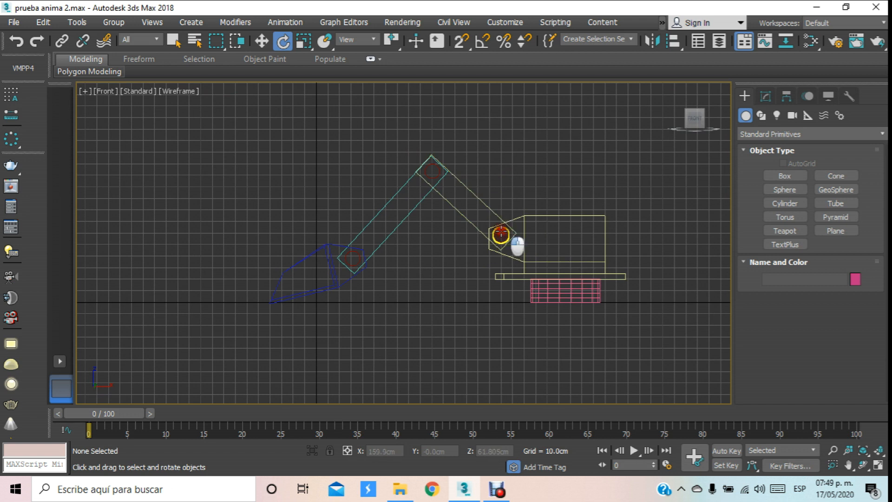
Step: Try raising the arm by rotating the boom's base pivot cylinder to about 27.8° in Y, and undo the rotation
left_click(501, 224)
left_click_drag(513, 207, 557, 242)
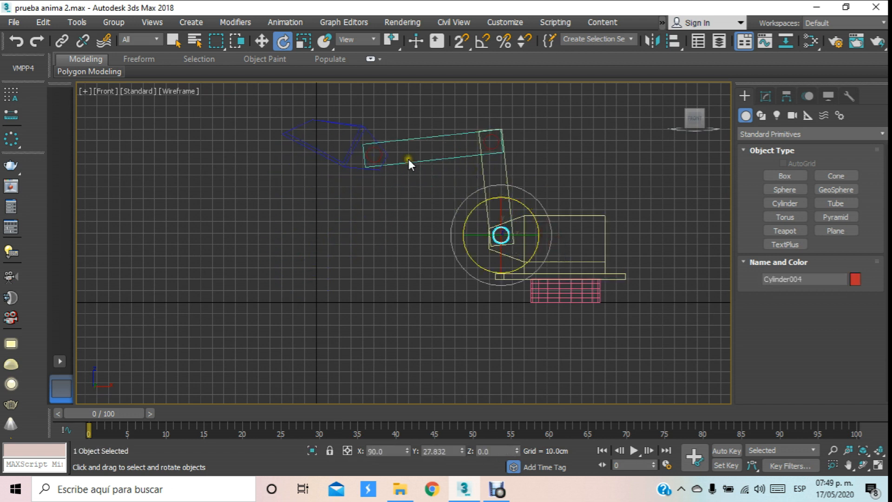
key("ctrl+z")
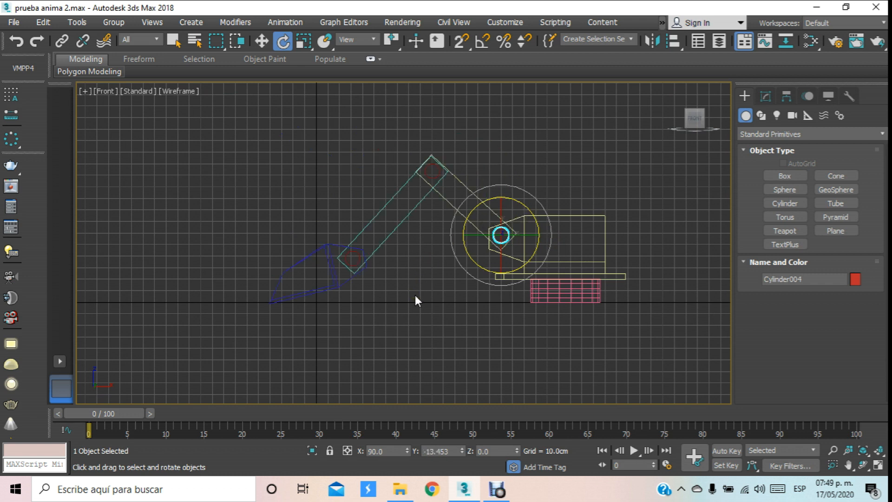
Step: Turn on Auto Key and set a key for the boom's base pivot cylinder at frame 0
left_click(726, 451)
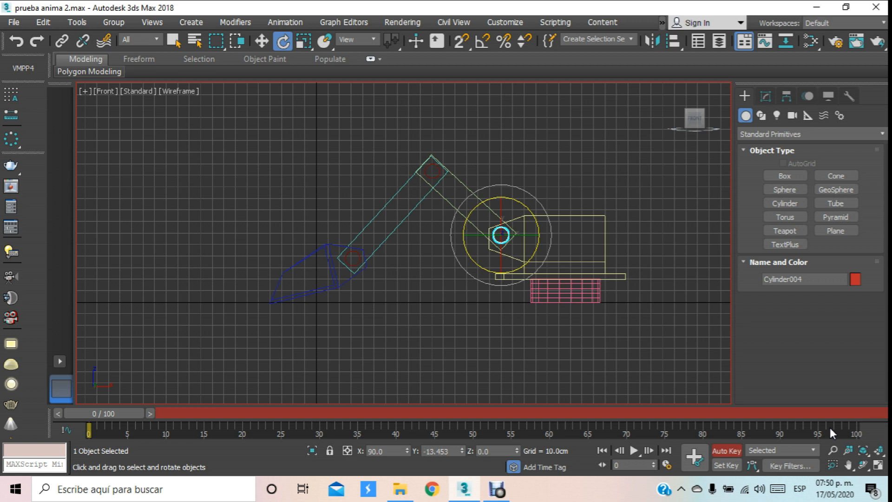
left_click(694, 457)
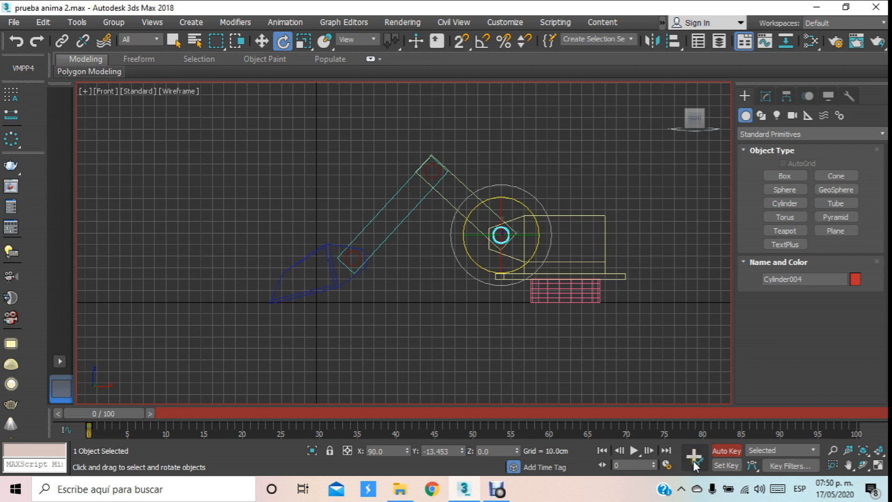
left_click(695, 460)
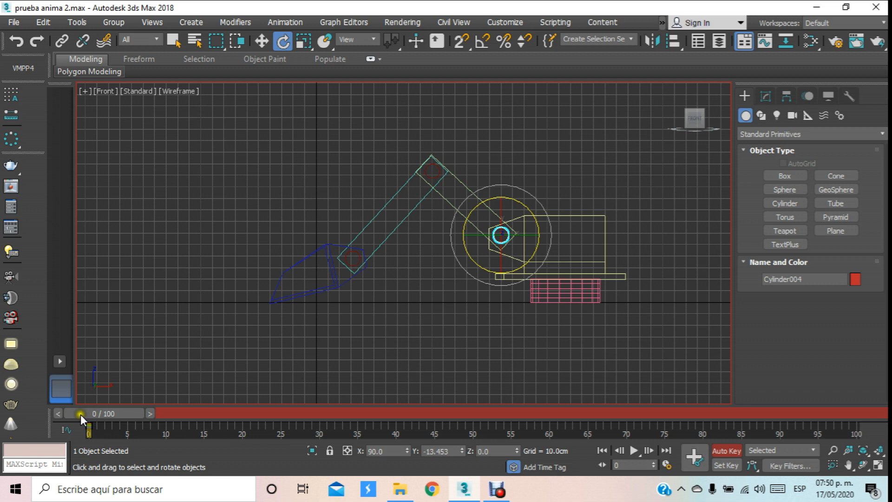
left_click(206, 425)
left_click_drag(113, 412, 68, 428)
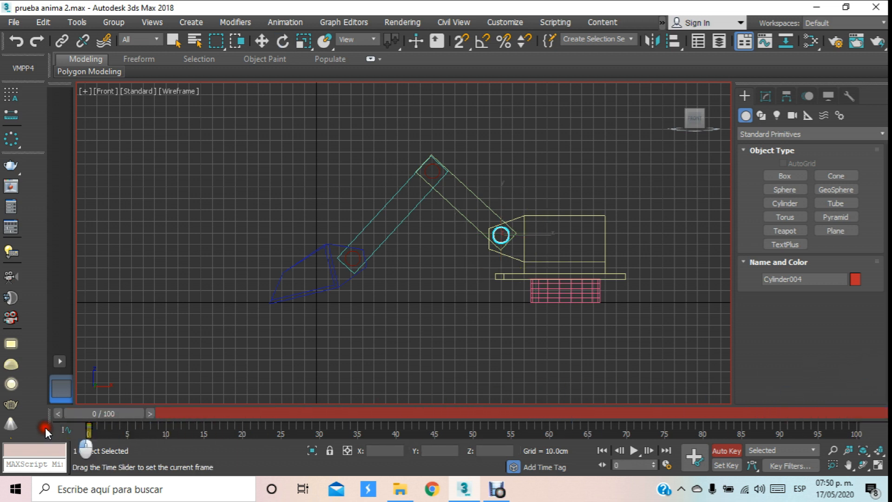
key("e")
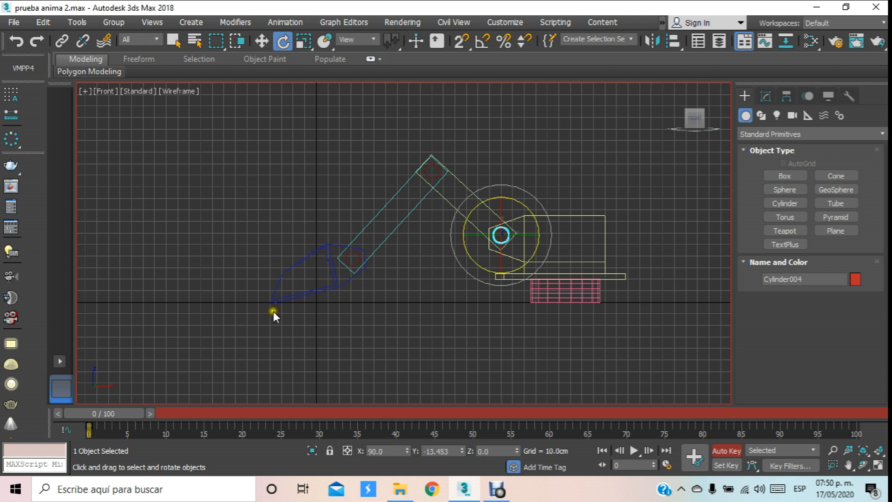
Step: At frame 30, rotate the boom's base pivot cylinder to about 19.5° in Y to raise the arm, and key it
left_click_drag(112, 415, 331, 398)
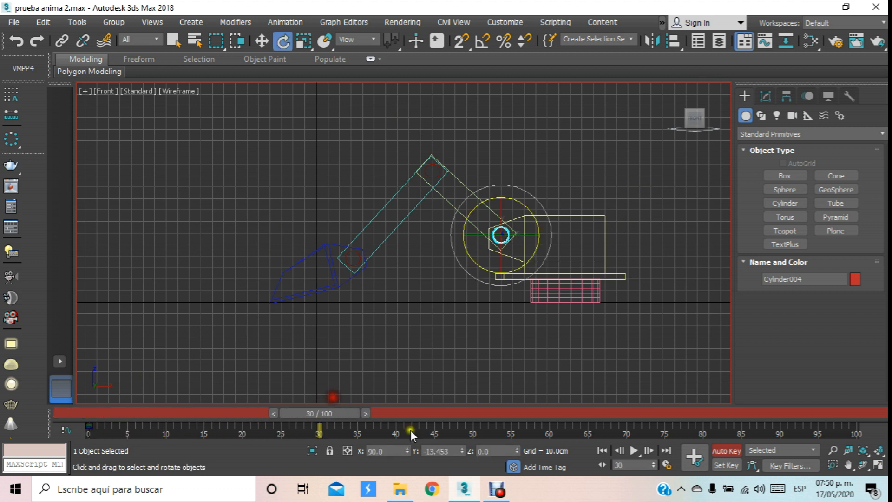
left_click(693, 462)
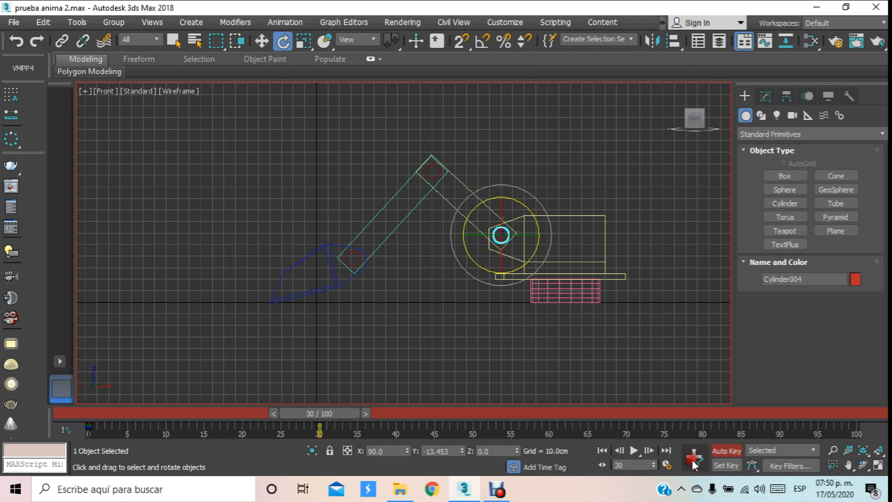
left_click_drag(516, 199, 557, 217)
left_click(695, 456)
mouse_move(331, 409)
left_mouse_down()
mouse_move(160, 433)
mouse_move(65, 434)
mouse_move(341, 423)
left_mouse_up()
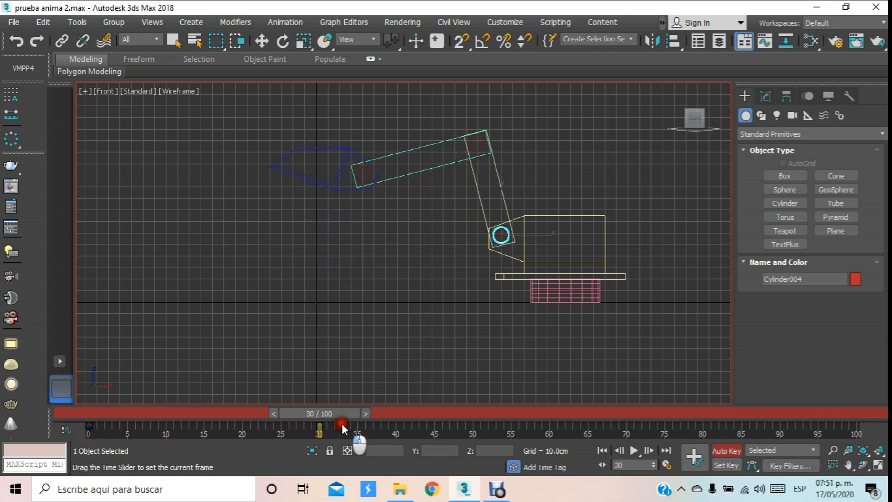
key("e")
Step: Review the arm's raising motion in the perspective view by scrubbing back to frame 0 and playing the animation
key("p")
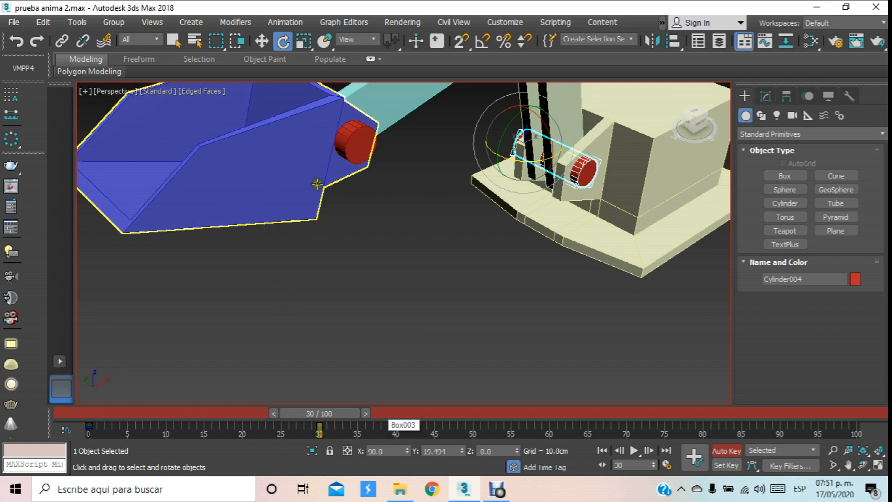
scroll(323, 342, "down", 5)
left_click_drag(341, 411, 121, 413)
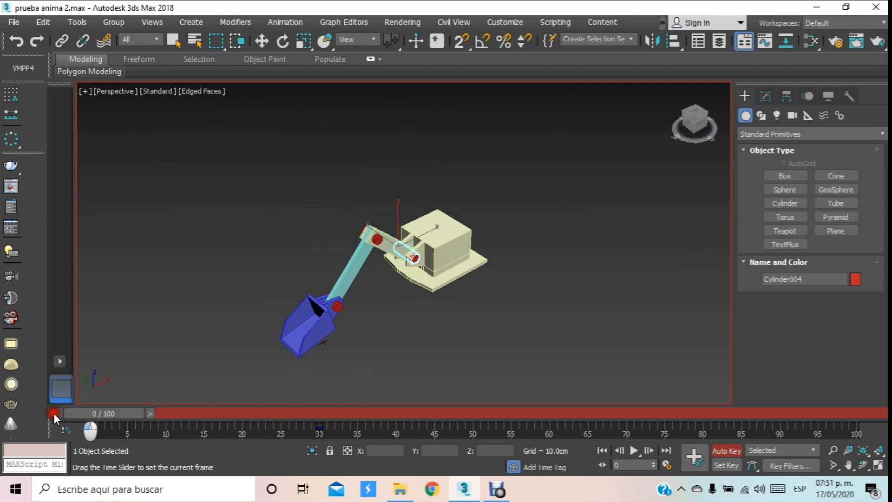
left_click(634, 450)
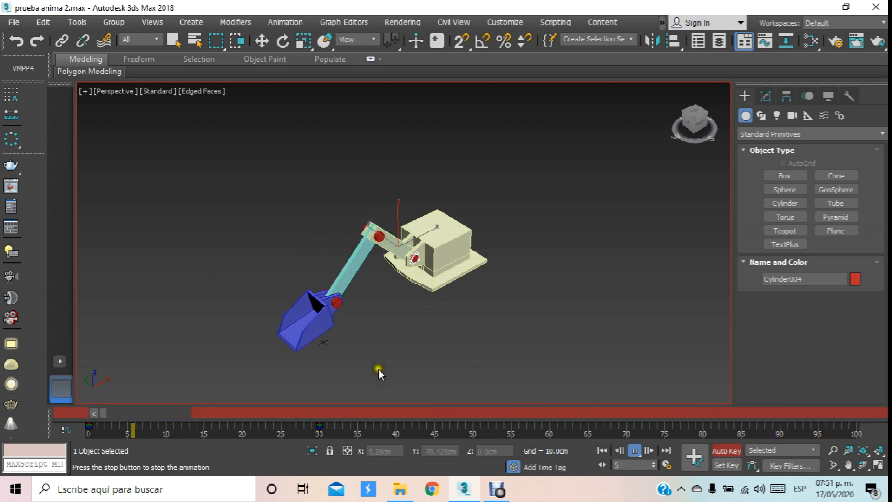
left_click(180, 414)
key("e")
Step: Set a hold key for the boom's base pivot cylinder at frame 35
left_click_drag(182, 419, 363, 414)
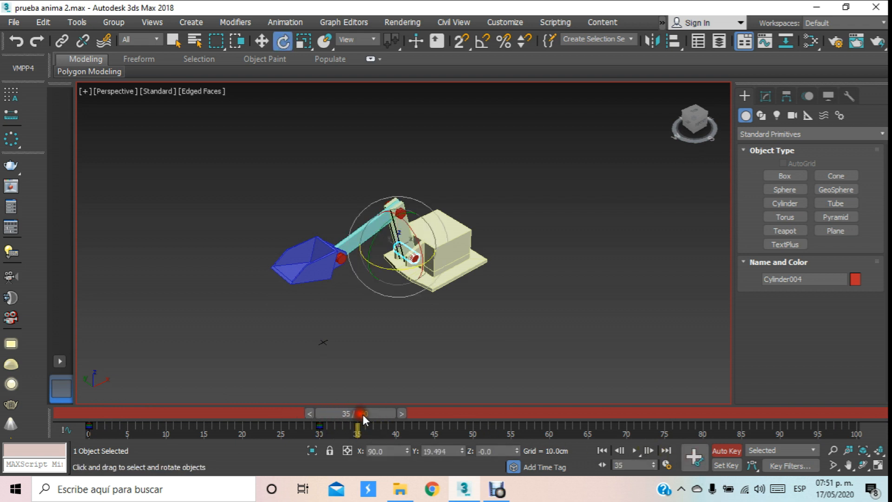
left_click(692, 458)
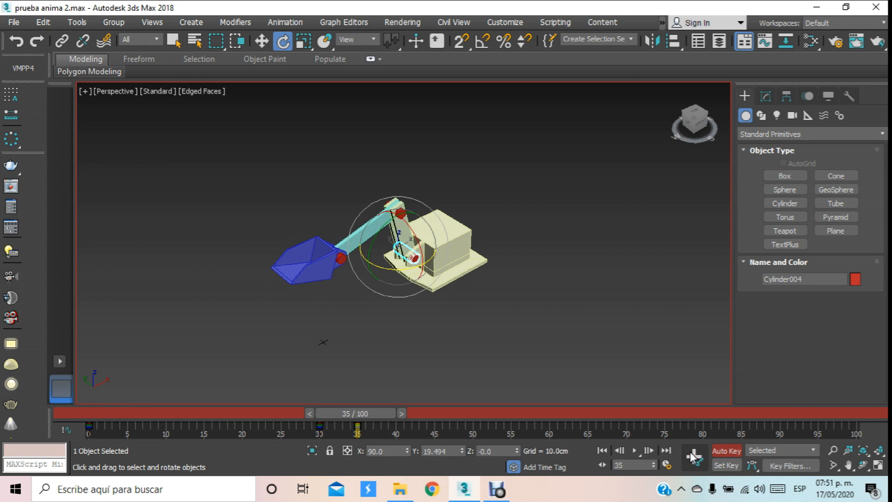
left_click(398, 431)
Step: In the front view, select the elbow pivot cylinder joining the two arm segments and set a key for it at frame 35
left_click_drag(354, 413, 547, 413)
key("e")
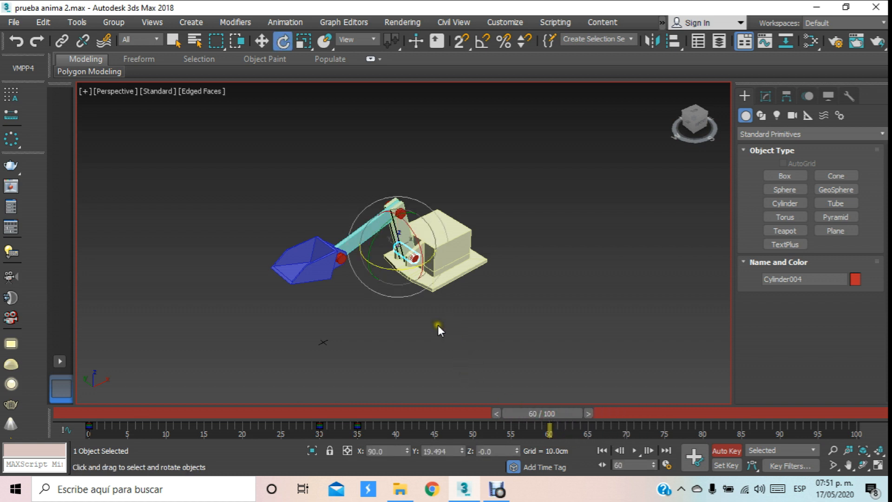
key("f")
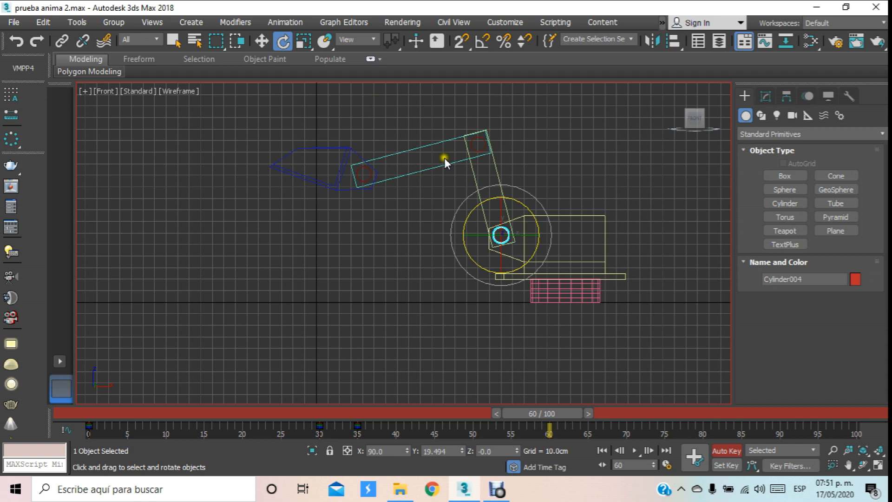
left_click(477, 146)
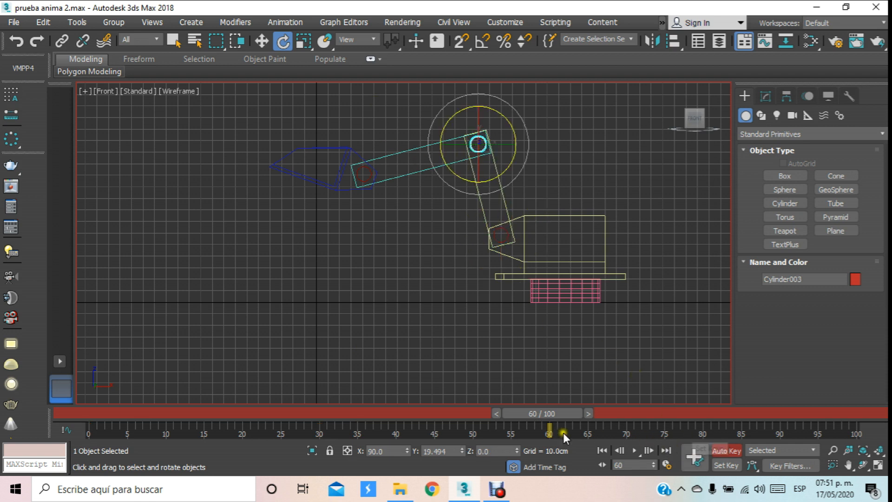
left_click_drag(556, 414, 379, 383)
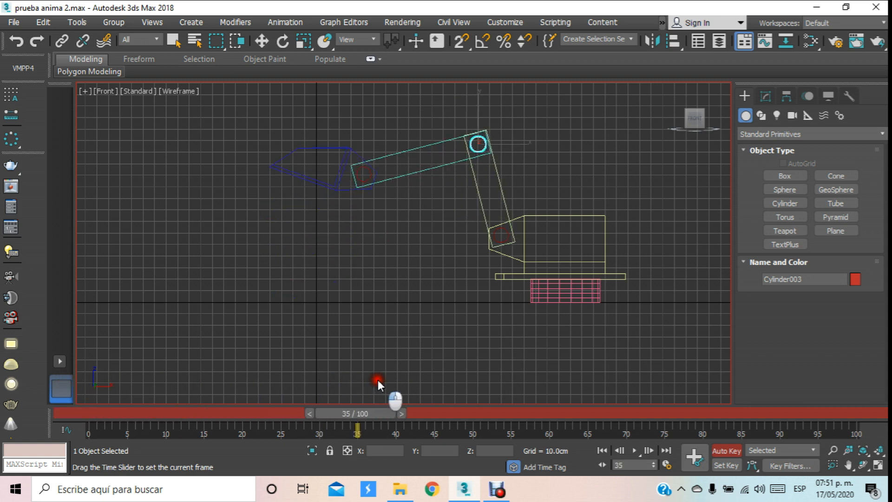
key("e")
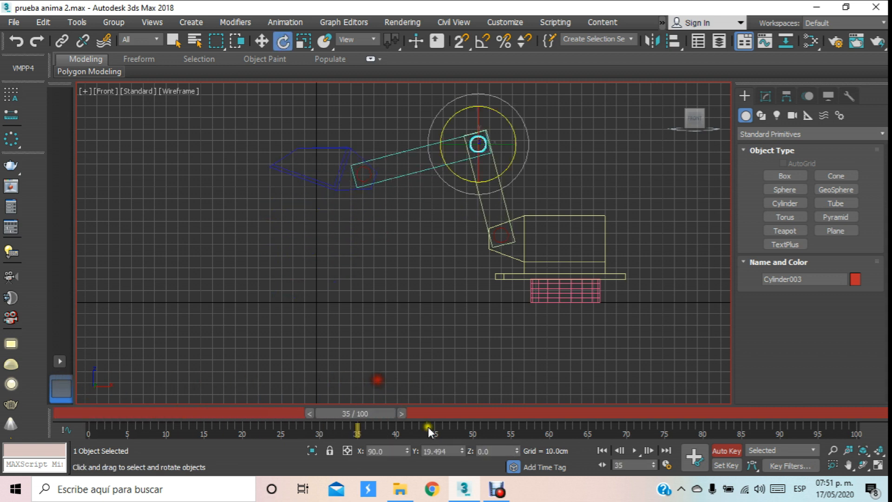
left_click(692, 465)
Step: At frame 70, rotate the elbow pivot cylinder to about -26.4° in Y to lower the forearm and bucket
left_click_drag(365, 416, 628, 414)
key("e")
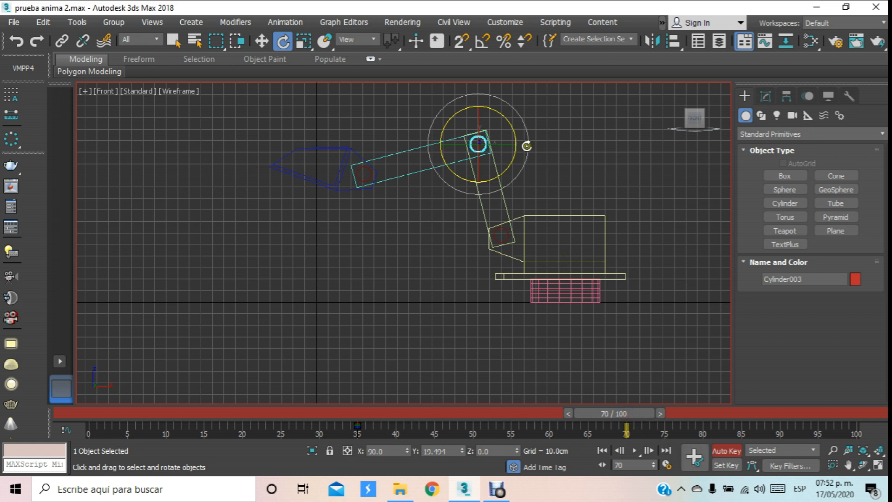
left_click_drag(506, 168, 557, 128)
left_click(361, 305)
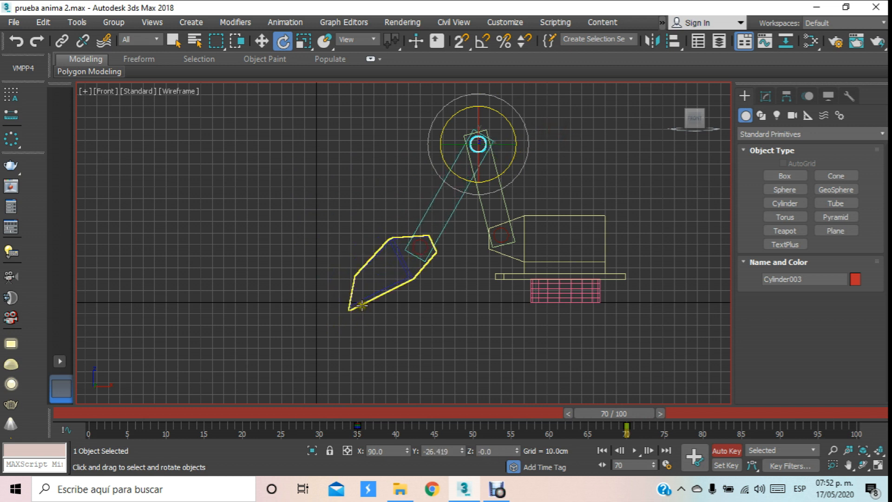
Step: Review the forearm's lowering motion in the perspective view by playing from frame 0 and scrubbing to frame 80
key("p")
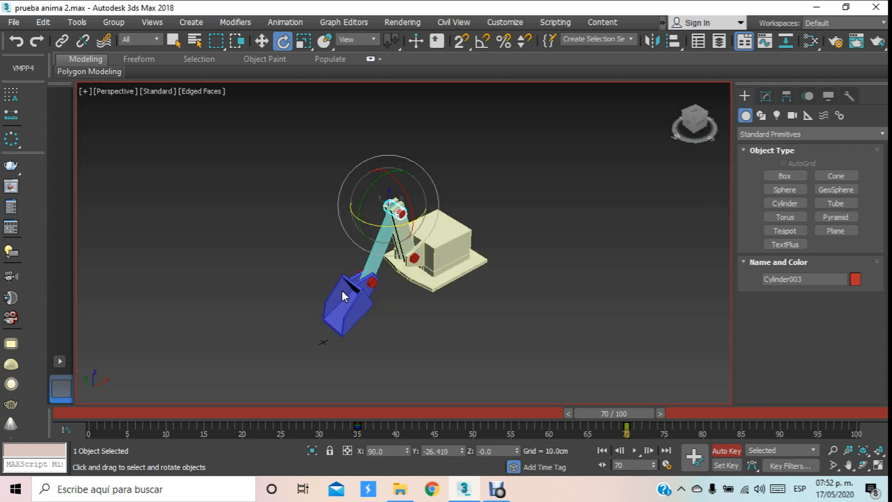
left_click_drag(621, 414, 90, 434)
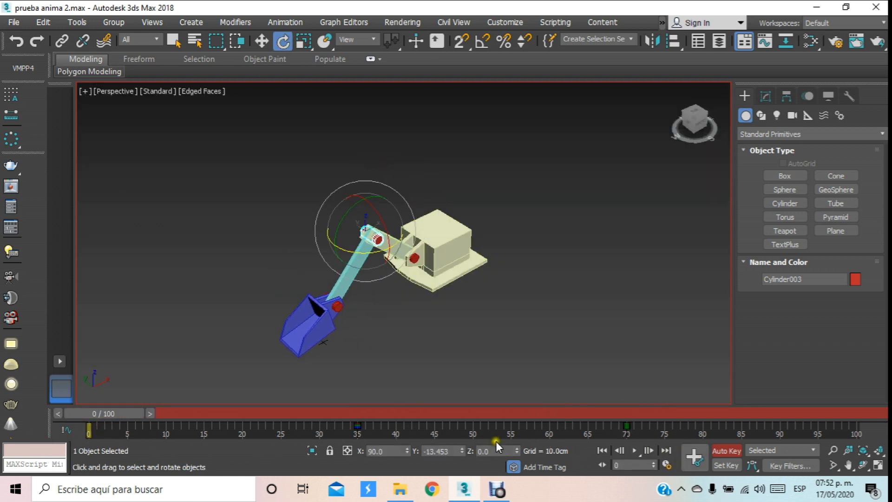
left_click(634, 449)
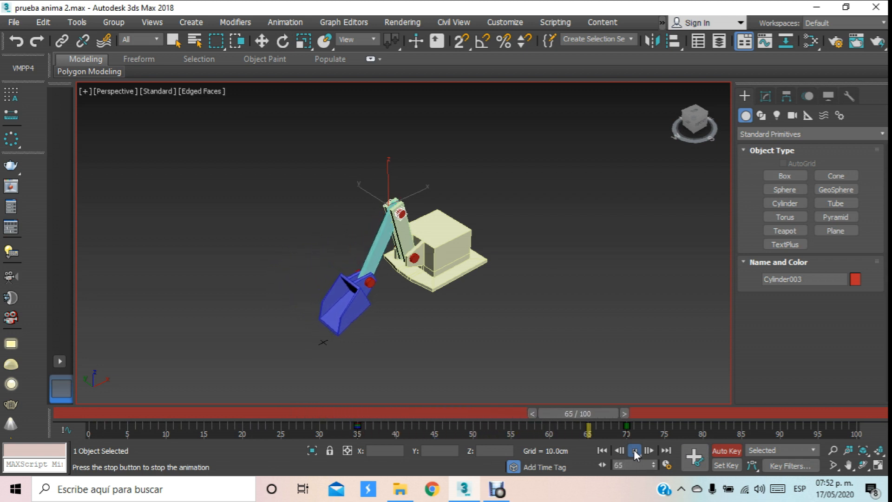
left_click_drag(646, 410, 711, 425)
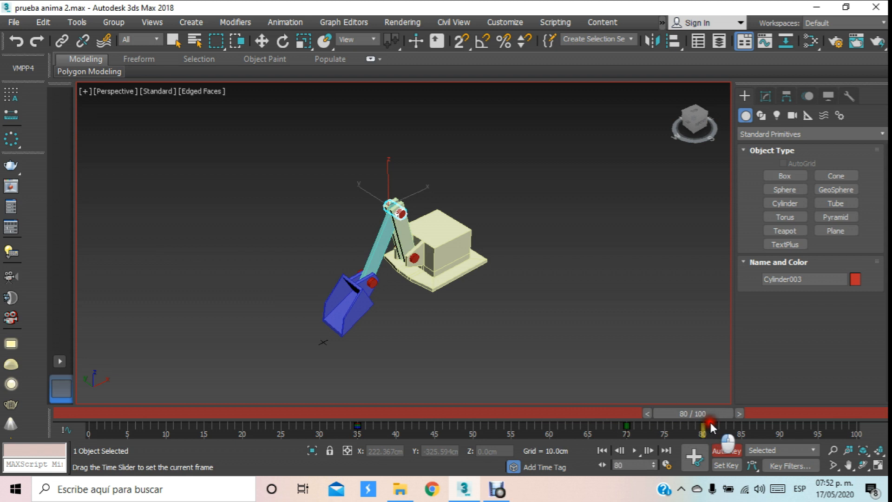
Step: Select the bucket's pivot cylinder in the front view and set a key for it at frame 65
left_click_drag(711, 423, 602, 425)
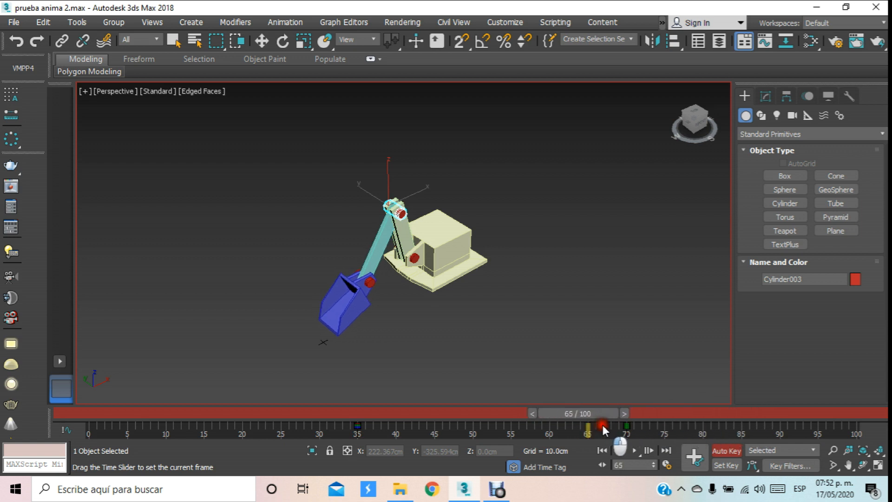
key("e")
left_click(360, 303)
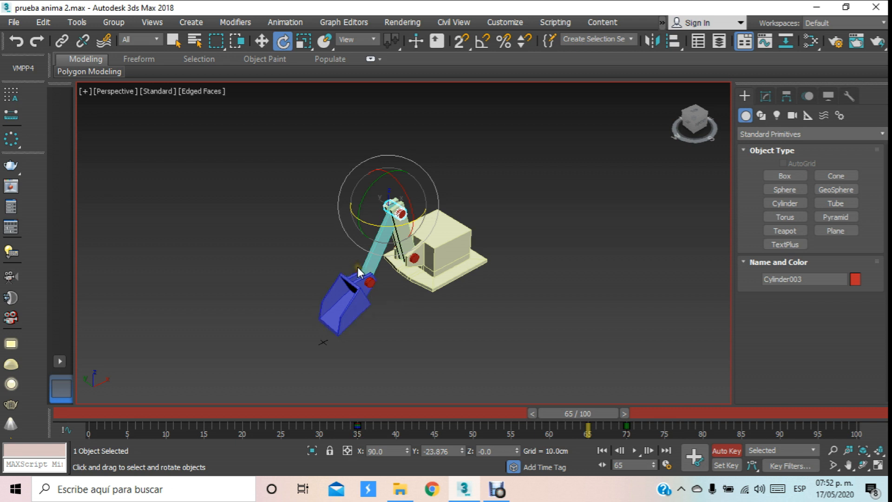
key("f")
left_click(262, 41)
left_click(416, 244)
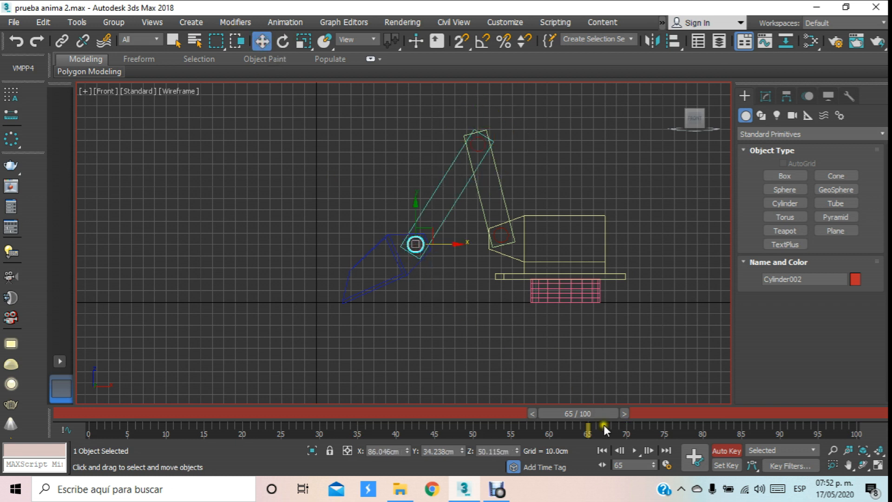
left_click(695, 456)
left_click(697, 457)
Step: At frame 85, rotate the bucket's pivot cylinder to about 15.2° in Y to curl the bucket up, and key it
left_click_drag(583, 412, 734, 415)
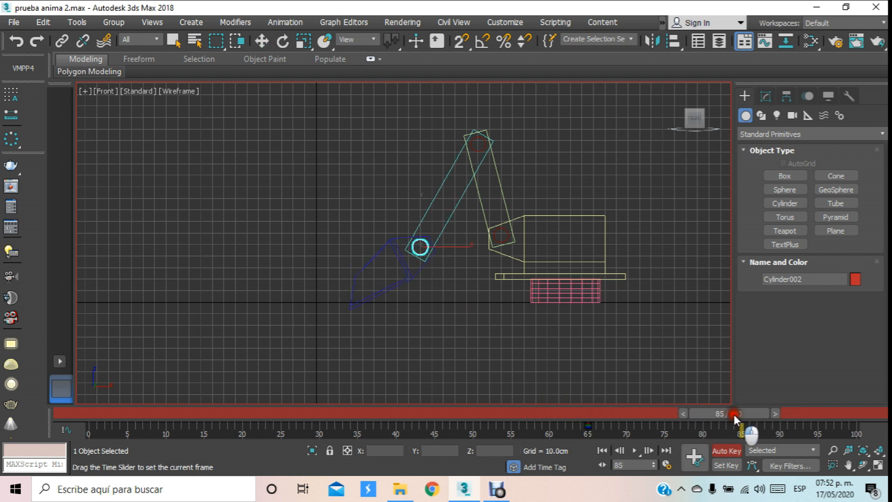
left_click(282, 42)
left_click_drag(425, 207, 438, 214)
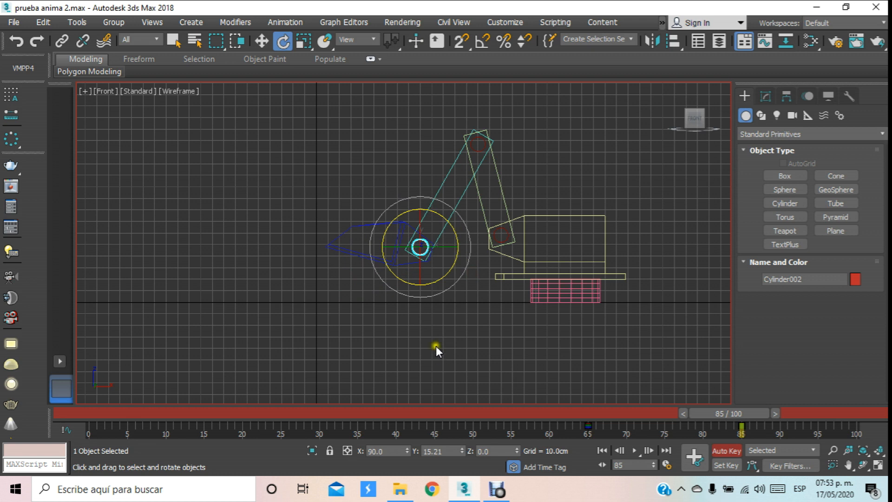
left_click(699, 459)
Step: At frame 100, rotate the boom's base pivot cylinder to about 9.2° in Y
left_click_drag(746, 416, 826, 423)
key("e")
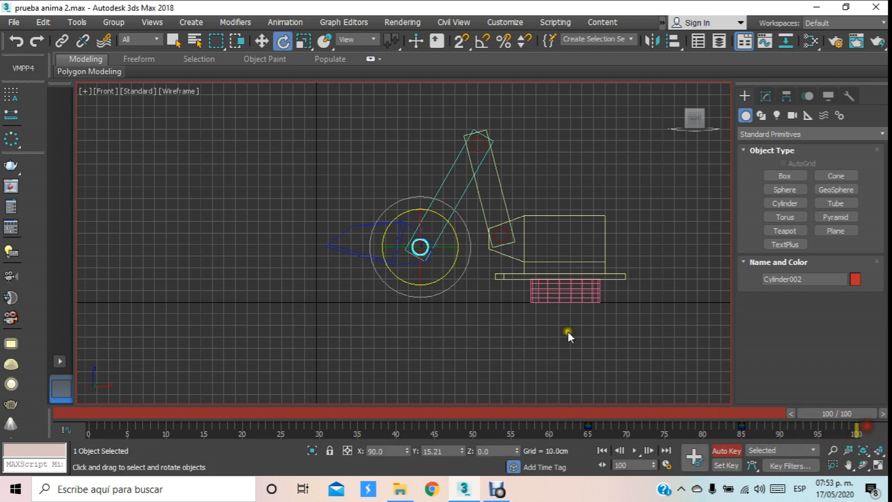
left_click(261, 41)
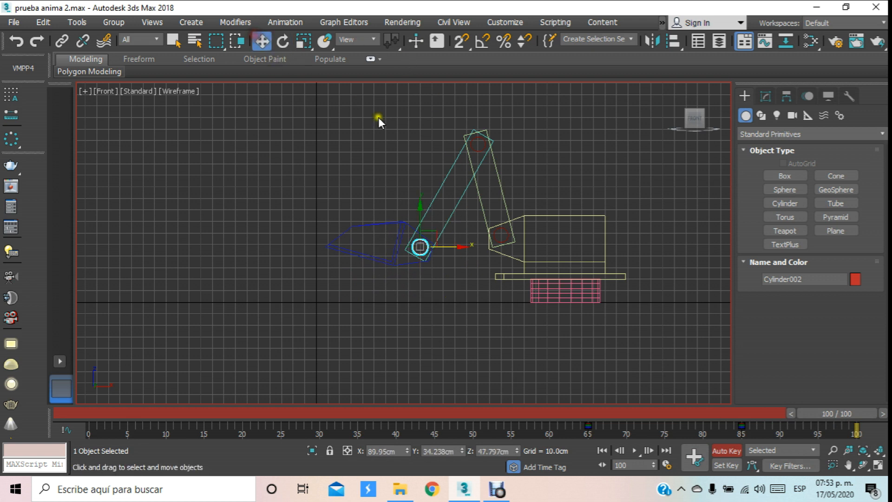
left_click(511, 239)
left_click(501, 236)
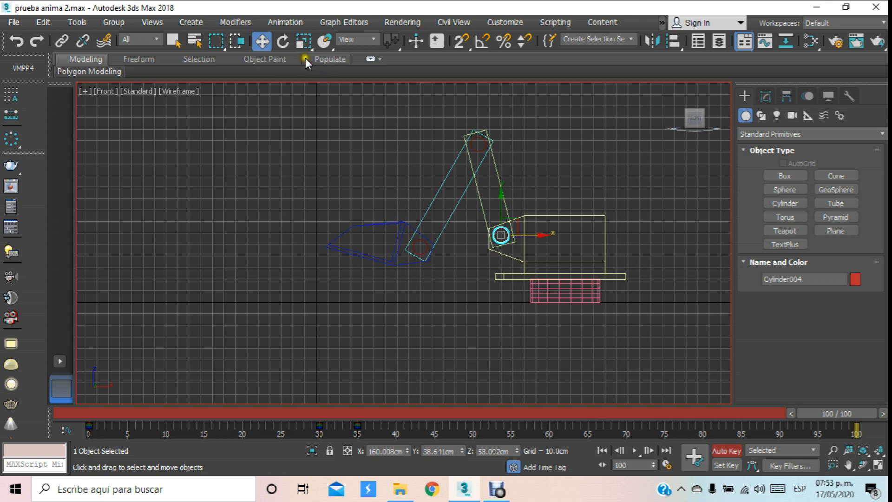
left_click(282, 41)
left_click_drag(470, 216, 450, 222)
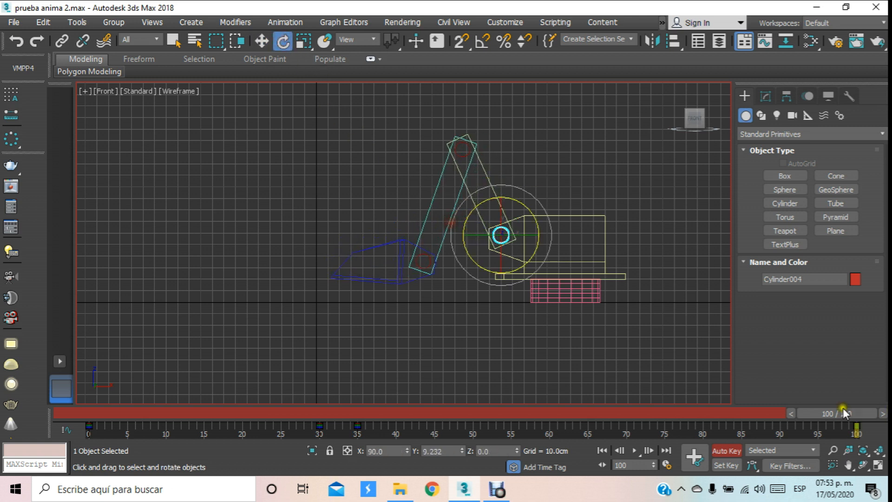
Step: Still at frame 100, rotate the elbow pivot cylinder to about -26.7° in Y to extend the forearm
left_click_drag(829, 413, 853, 423)
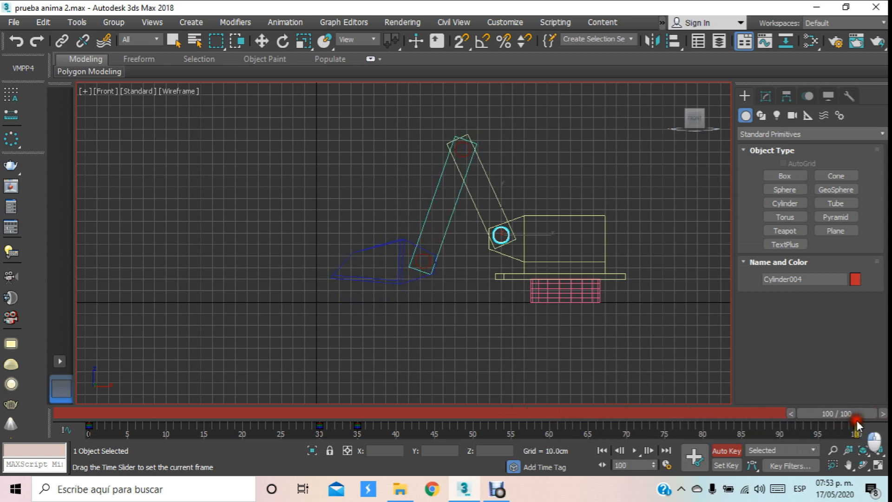
key("e")
left_click(468, 152)
mouse_move(476, 120)
left_mouse_down()
mouse_move(504, 139)
mouse_move(487, 125)
left_mouse_up()
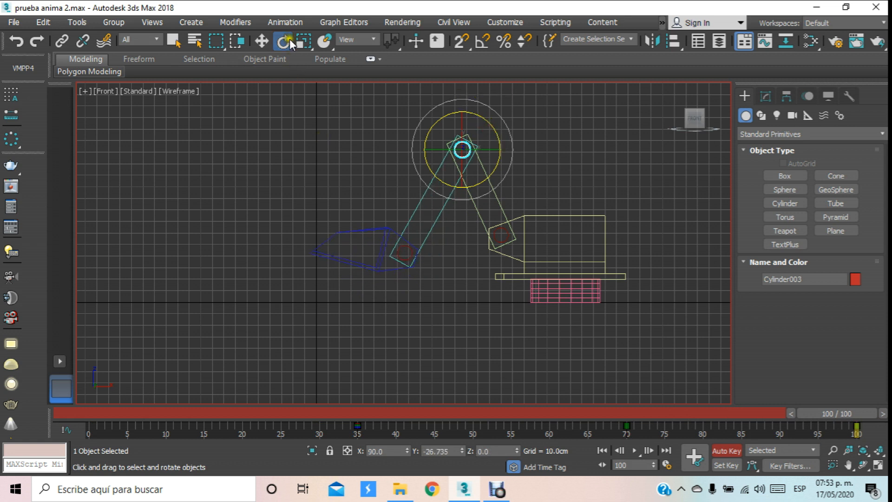
Step: Review the combined arm and bucket motion in the perspective view by playing the animation from frame 0
key("p")
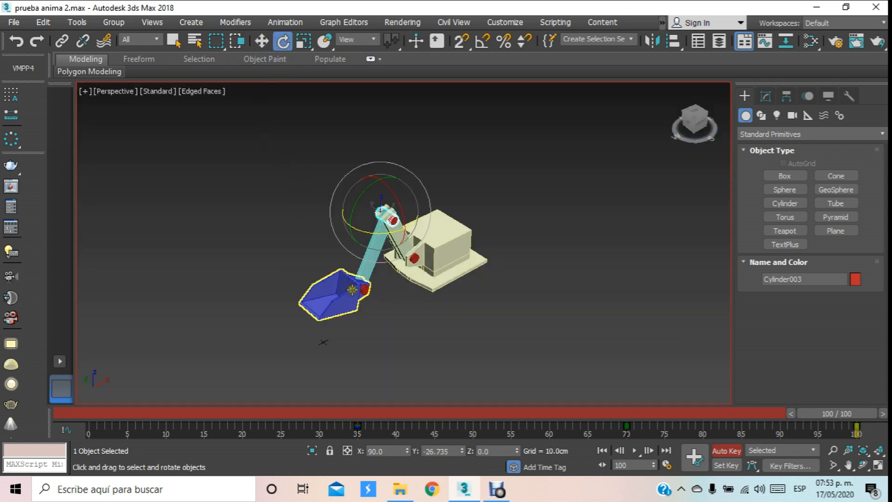
left_click_drag(833, 416, 12, 434)
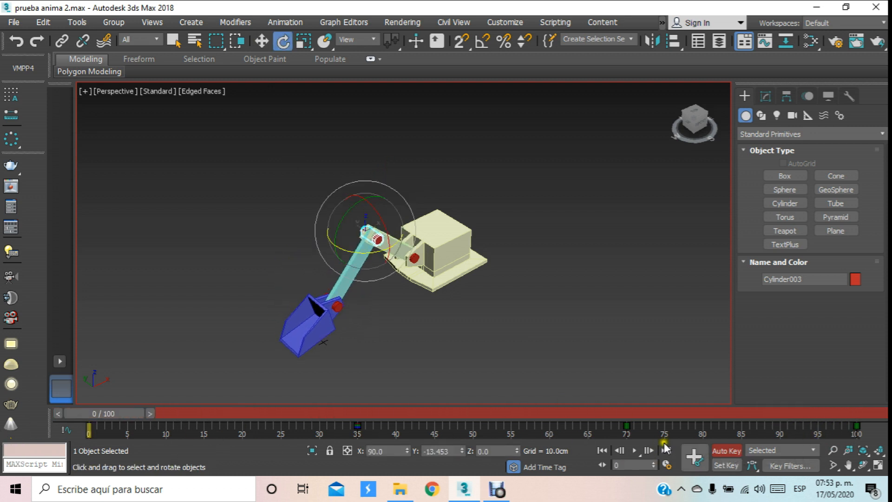
left_click(633, 450)
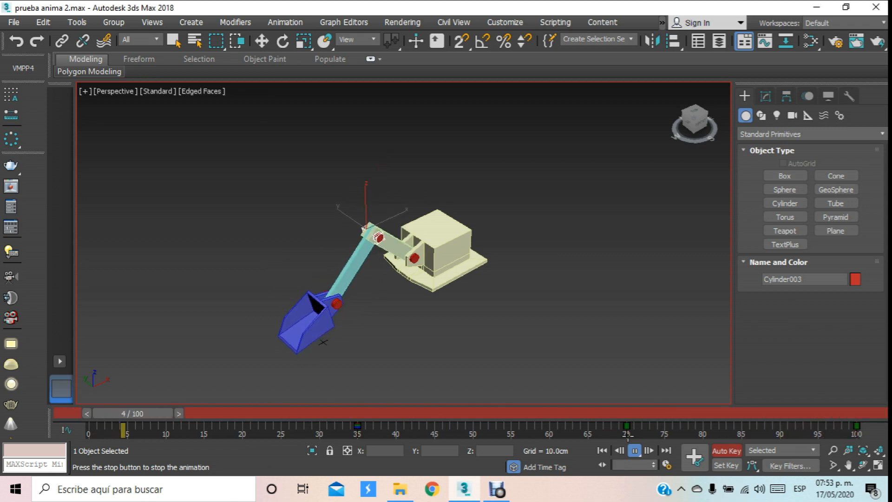
left_click(207, 415)
Step: Orbit to a side view at frame 70 and set a key for the pink turntable cylinder under the cab
left_click_drag(207, 415, 621, 425)
key("e")
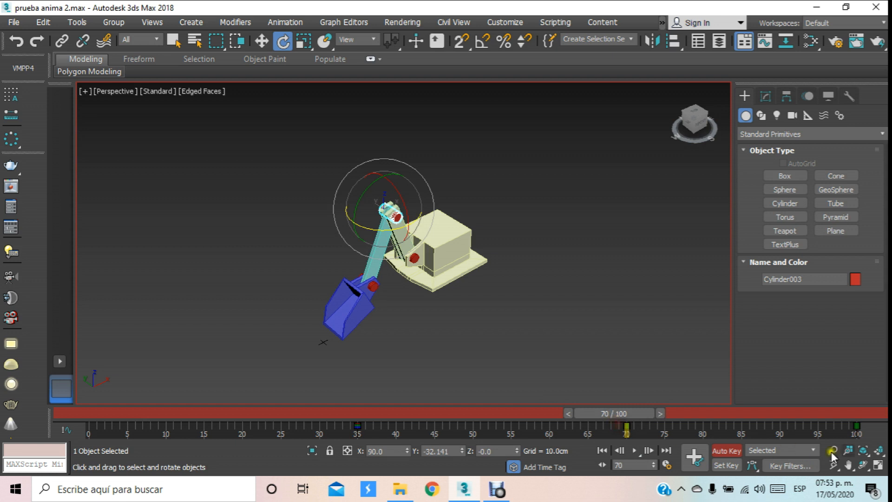
left_click(863, 464)
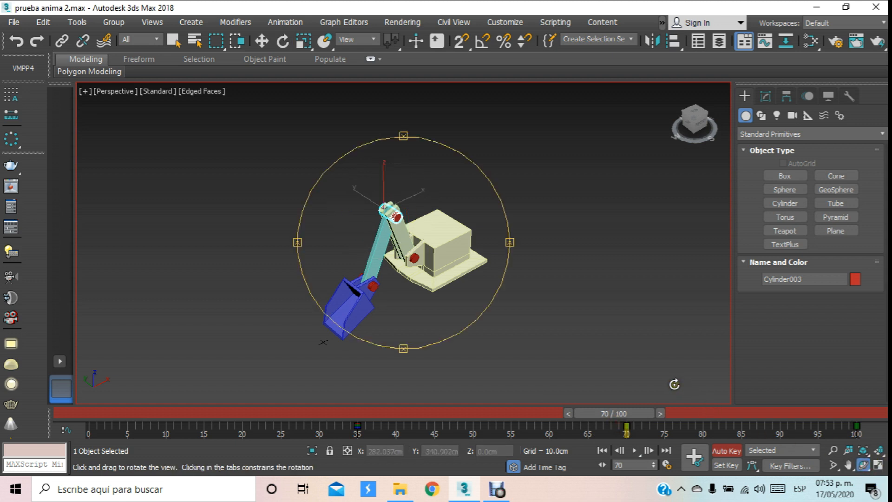
mouse_move(453, 251)
left_mouse_down()
mouse_move(450, 232)
mouse_move(450, 254)
mouse_move(440, 247)
left_mouse_up()
left_click(261, 41)
left_click(445, 275)
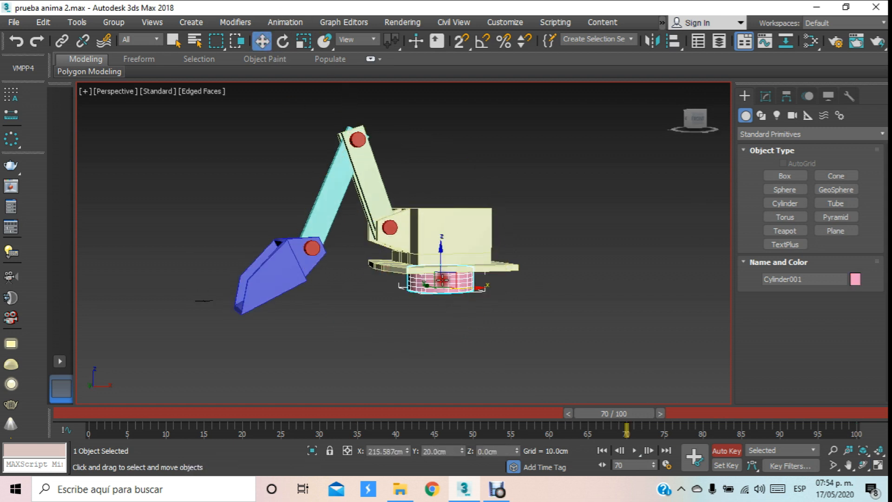
left_click(693, 458)
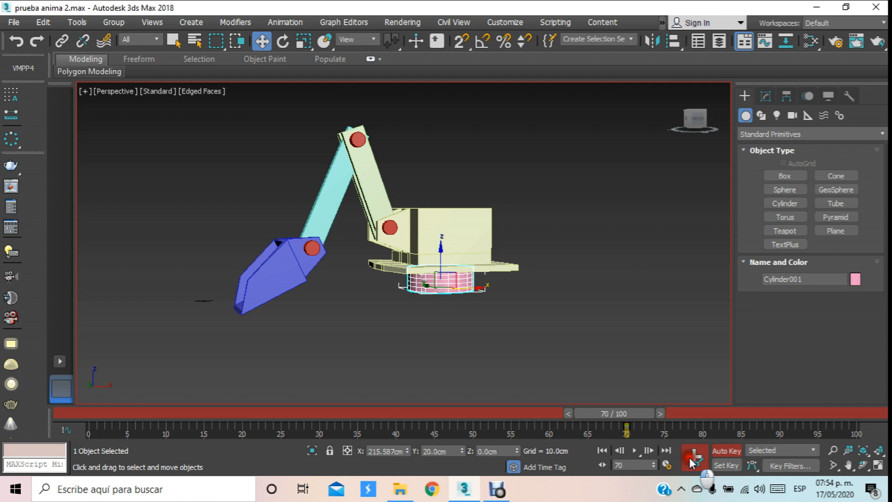
Step: At frame 100, key the pink turntable cylinder and rotate it about its vertical axis to swing the whole excavator
left_click_drag(613, 413, 855, 414)
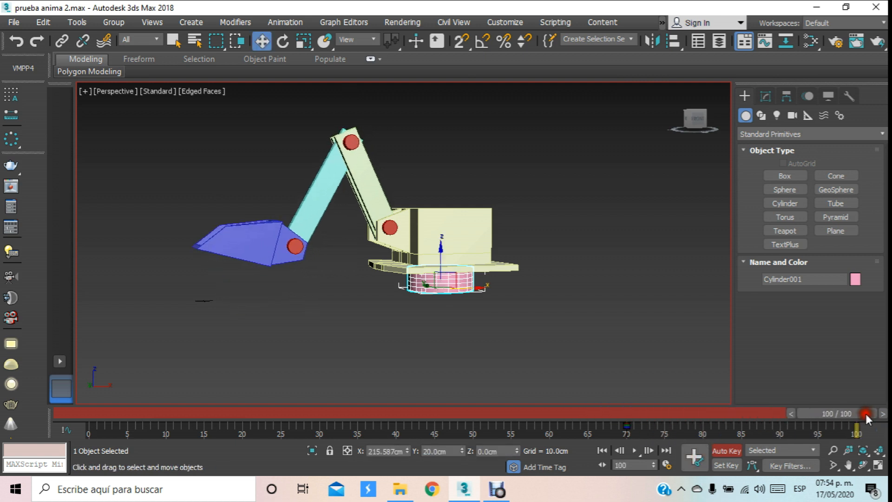
left_click(690, 454)
mouse_move(860, 416)
left_mouse_down()
mouse_move(782, 415)
mouse_move(855, 414)
left_mouse_up()
key("w")
left_click(282, 41)
left_click_drag(423, 294, 468, 303)
Step: Review the full excavator animation from an angled perspective view, playing from frame 0 with nothing selected, and return to frame 0
left_click_drag(852, 415, 89, 424)
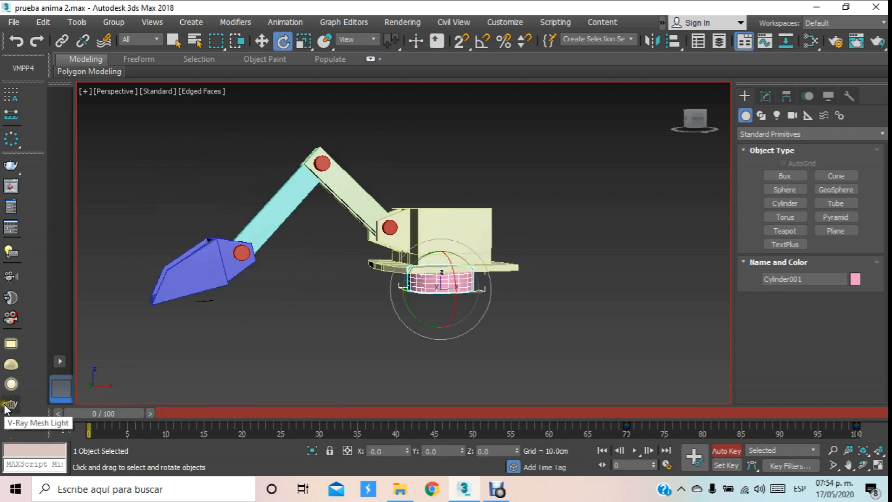
left_click(562, 371)
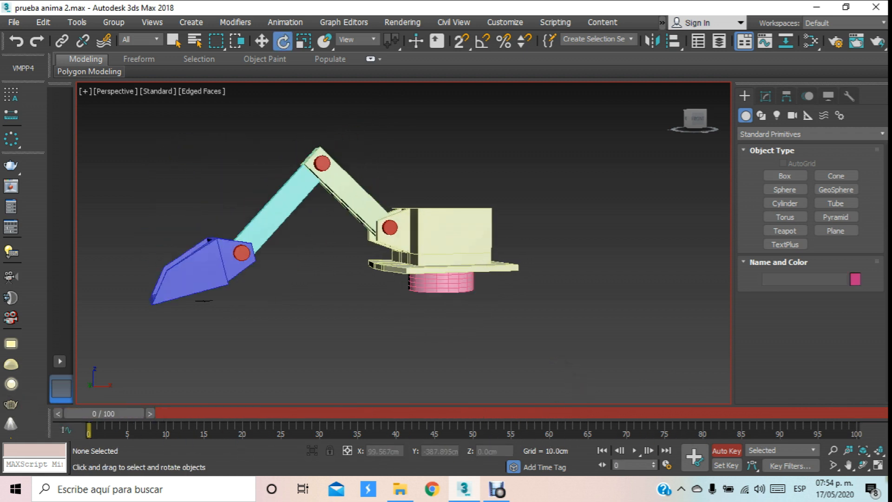
left_click(863, 465)
left_click_drag(353, 260, 383, 212)
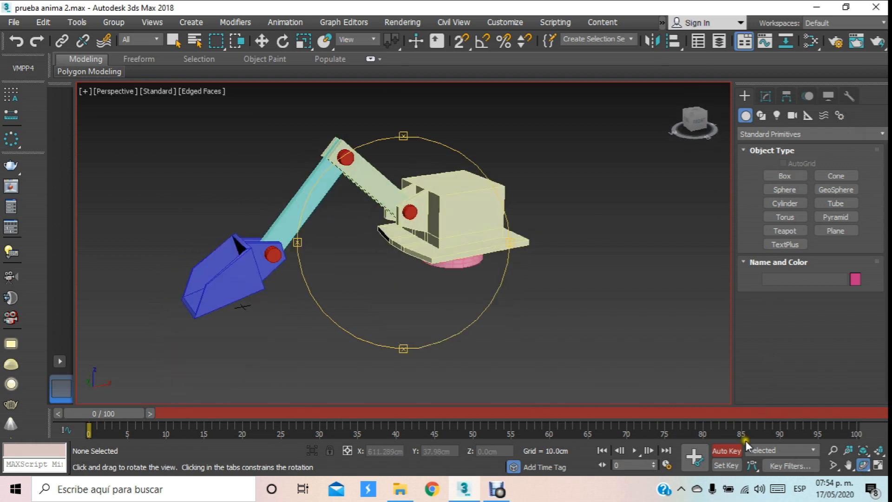
left_click(635, 449)
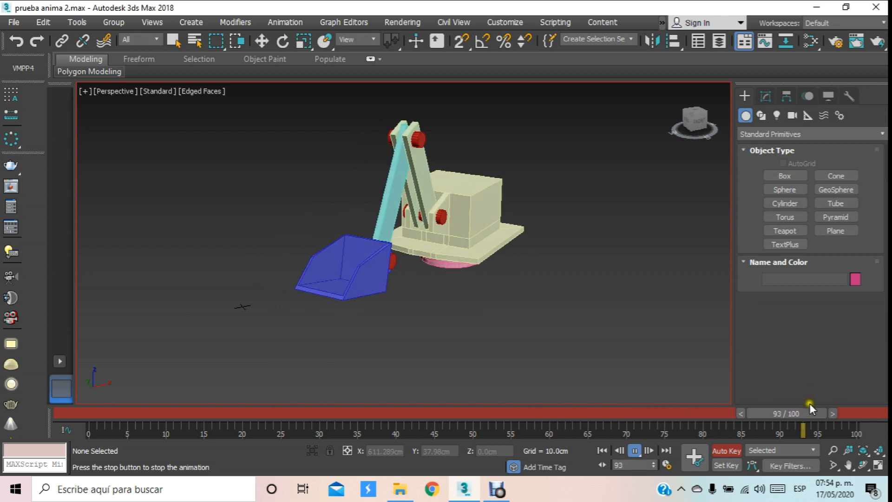
key("ctrl+r")
left_click_drag(179, 412, 71, 405)
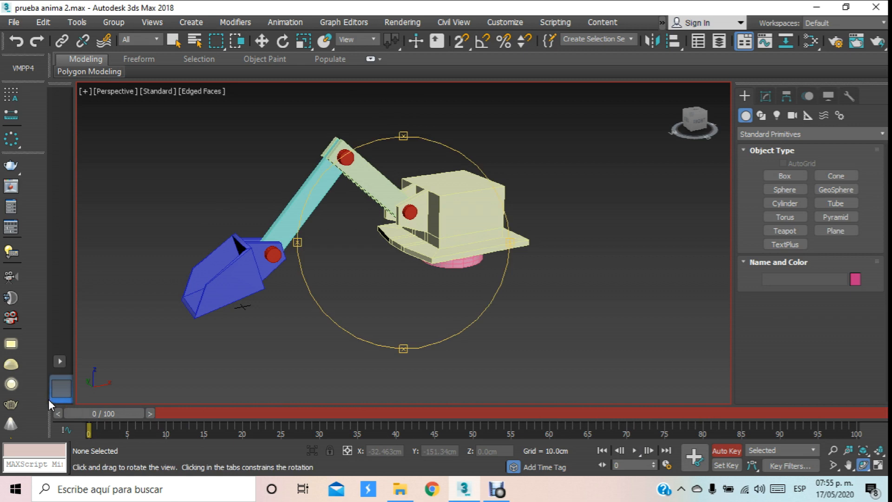
Step: Create a targeted Physical camera in the top view, placed in front of the bucket's lower-left side and aimed past the excavator's cab
key("t")
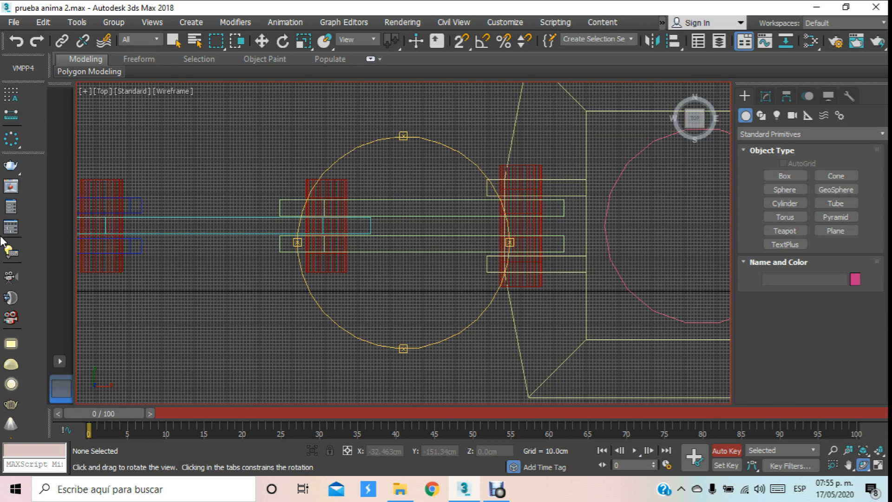
left_click(261, 41)
scroll(325, 176, "down", 10)
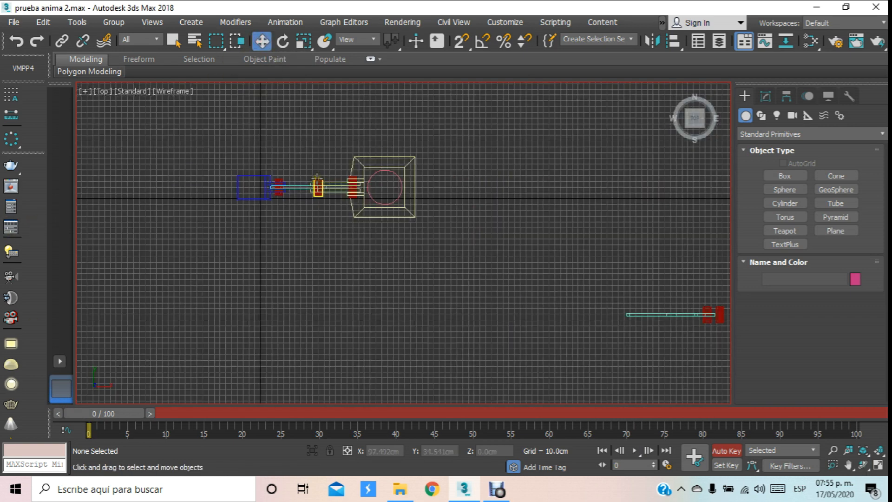
scroll(675, 179, "down", 2)
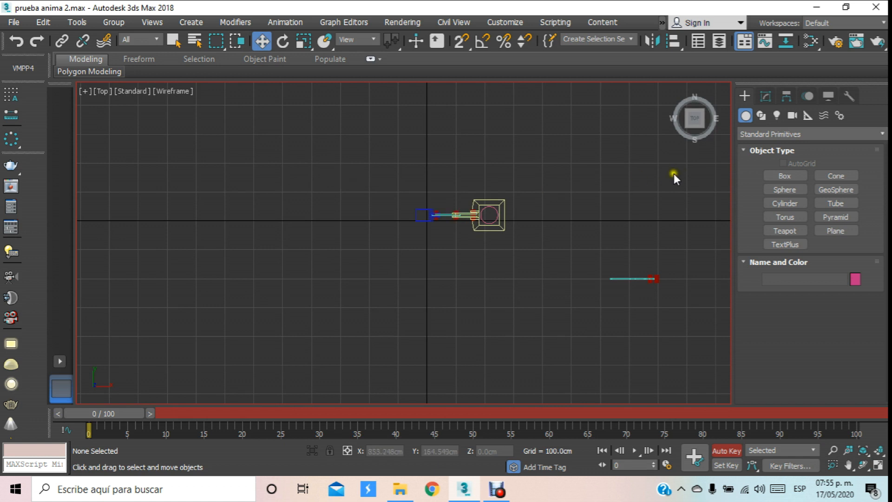
left_click(792, 116)
left_click(779, 180)
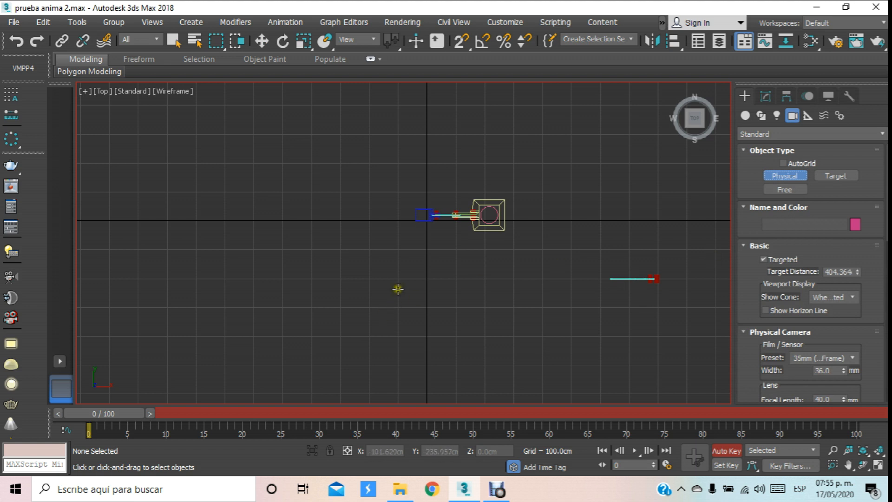
left_click_drag(367, 281, 505, 196)
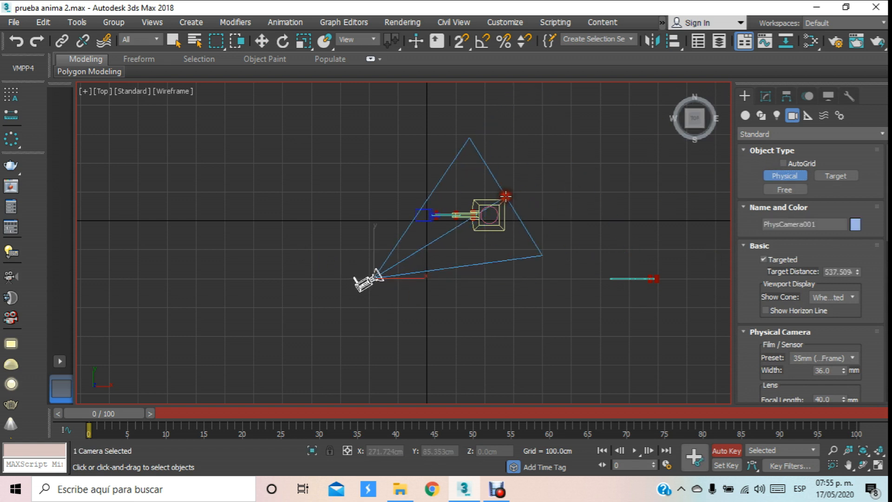
Step: Switch the viewport to the PhysCamera001 view and display it with Default Shading
left_click(98, 92)
mouse_move(214, 104)
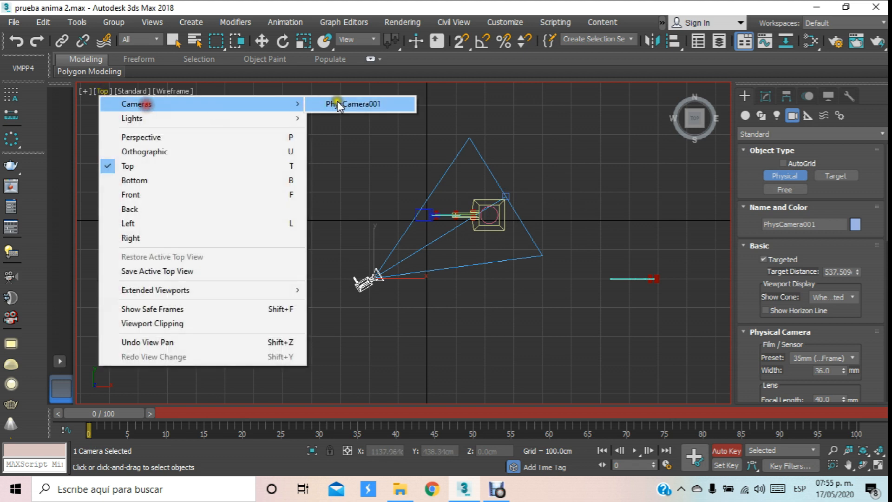
left_click(358, 104)
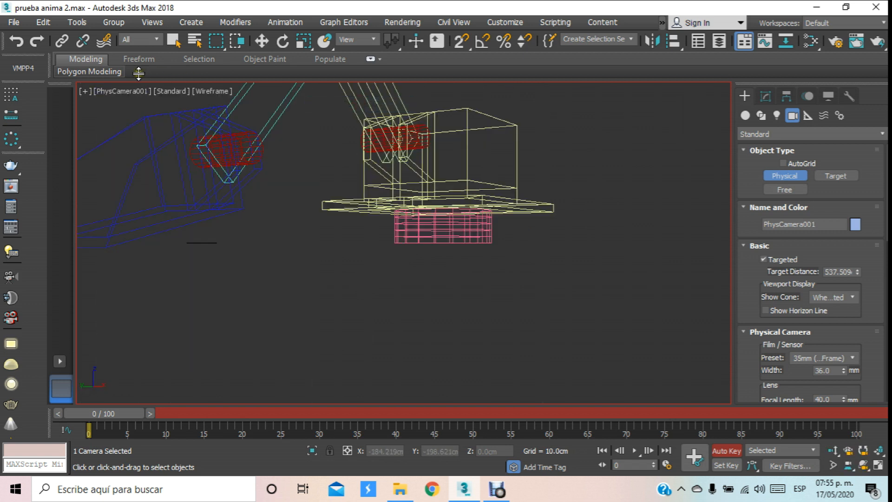
left_click(126, 91)
mouse_move(179, 103)
left_click(403, 103)
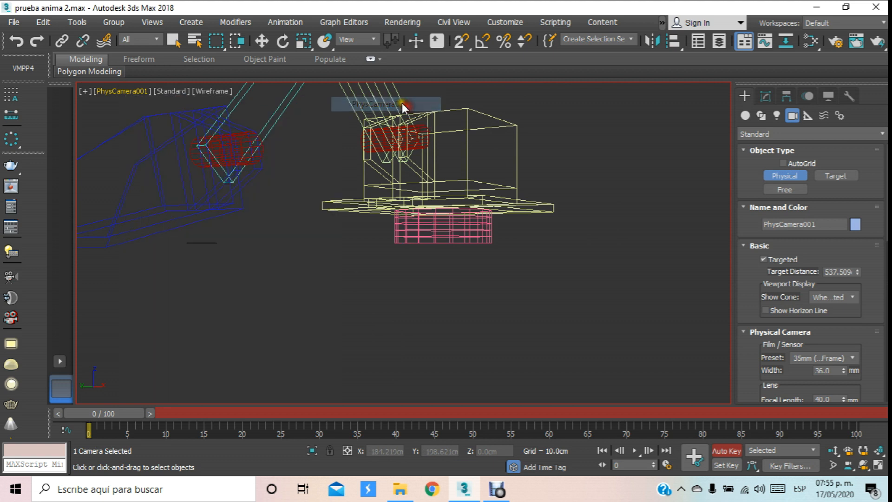
left_click(190, 92)
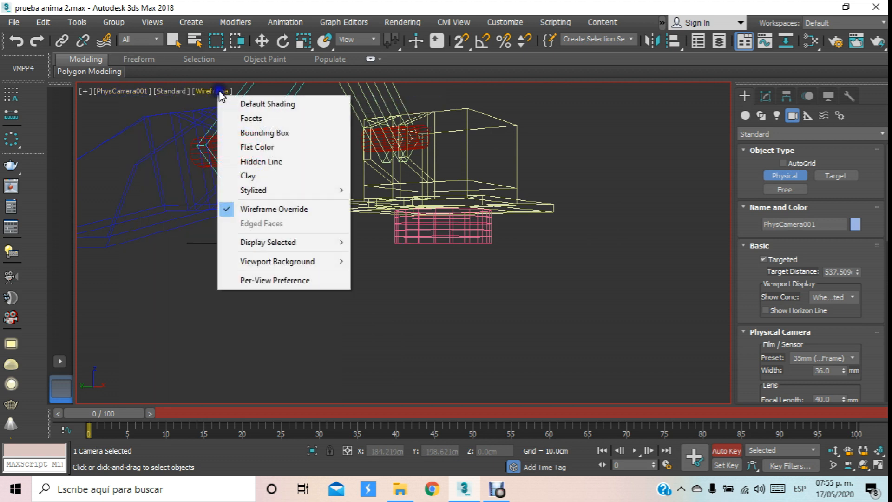
left_click(264, 103)
Step: Pan, orbit and dolly PhysCamera001 to frame the entire excavator at an angle from the bucket side
middle_click_drag(413, 116, 482, 198)
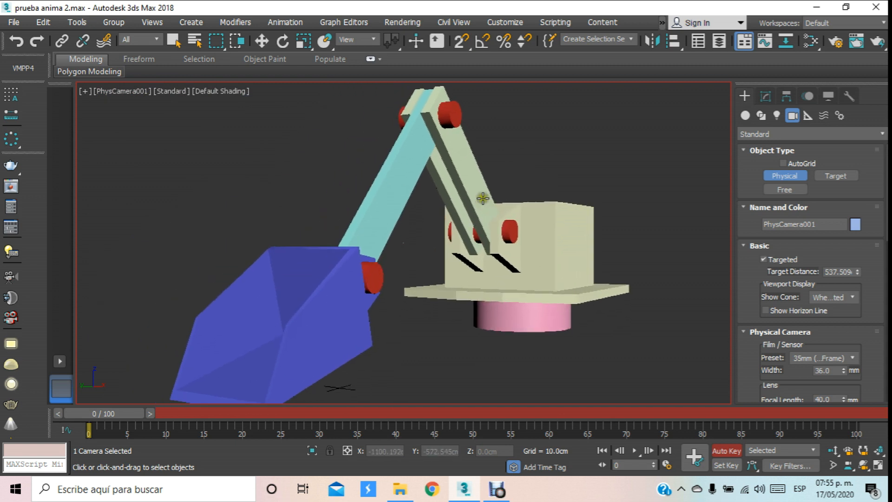
left_click(863, 464)
mouse_move(509, 229)
left_mouse_down()
mouse_move(473, 229)
mouse_move(520, 225)
mouse_move(556, 253)
mouse_move(495, 231)
left_mouse_up()
left_click(835, 451)
middle_click_drag(495, 231, 478, 212)
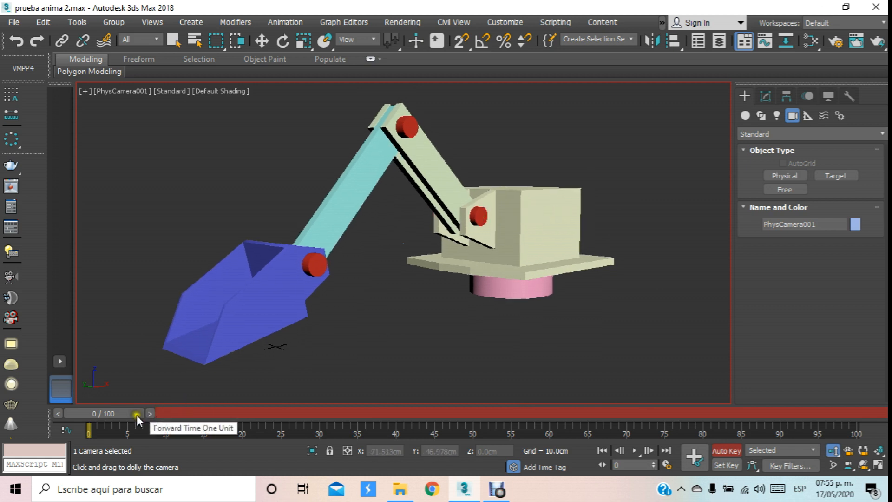
Step: Play the animation through PhysCamera001, return to frame 0 and pan the camera to adjust the excavator's framing
left_click(635, 450)
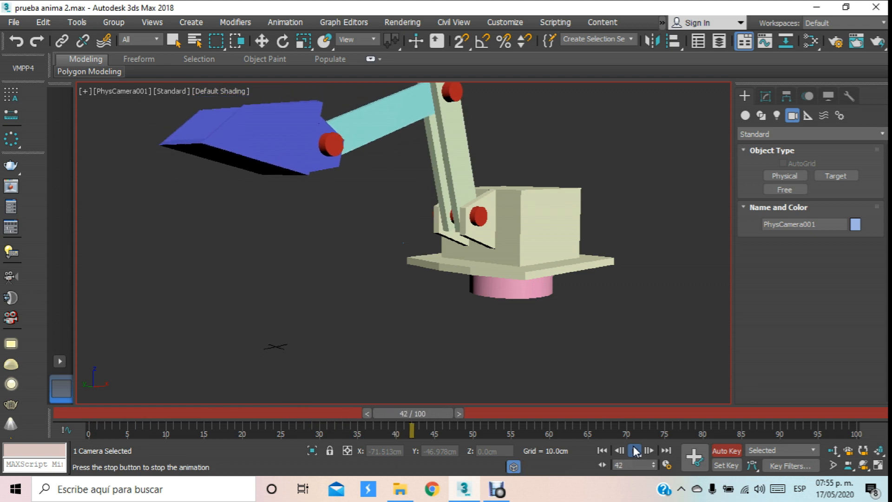
left_click_drag(514, 419, 44, 421)
key("alt+z")
middle_click_drag(485, 118, 477, 137)
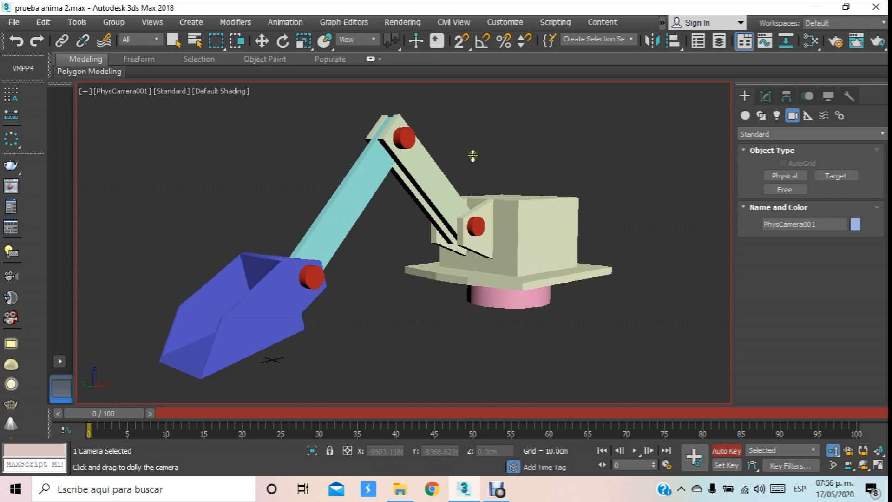
middle_click_drag(472, 167, 483, 168)
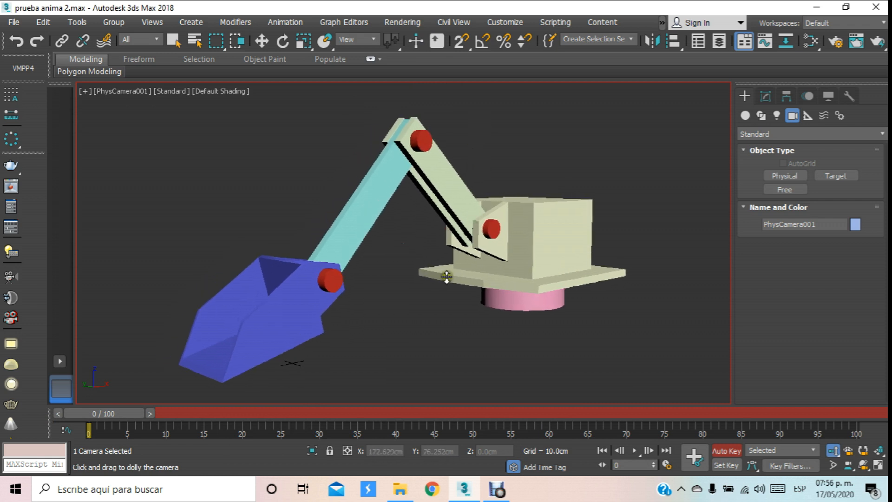
left_click_drag(123, 414, 93, 413)
middle_click_drag(487, 242, 477, 239)
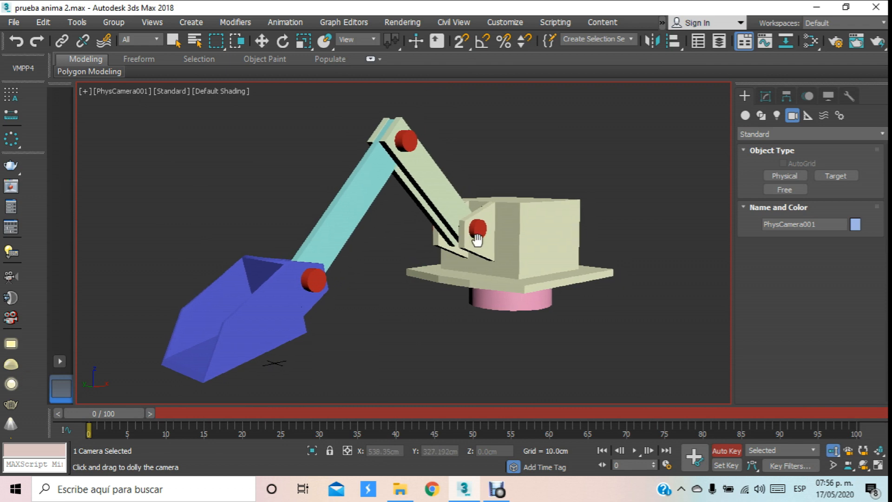
Step: Inspect the positions of PhysCamera001 and its target in the top view and return to the camera view
key("t")
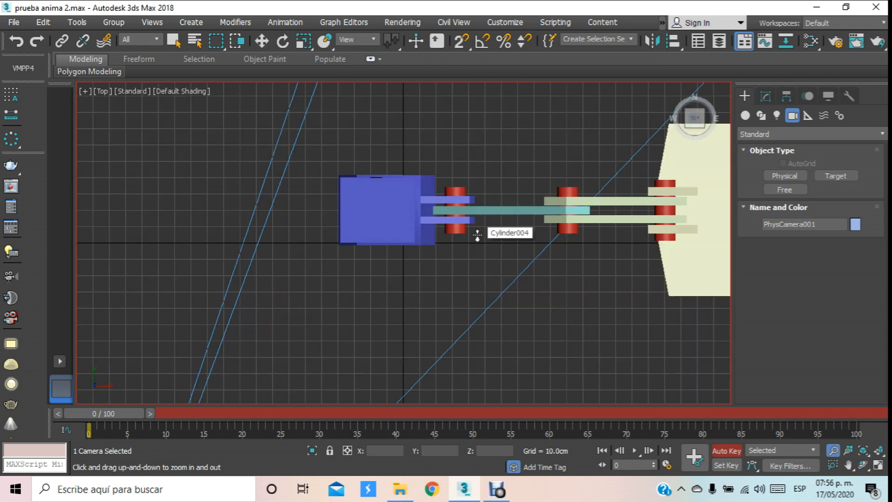
scroll(435, 145, "down", 10)
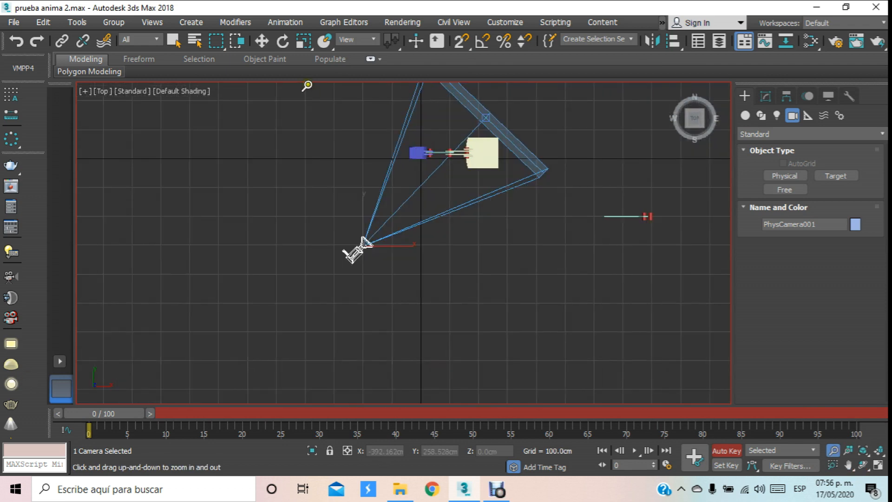
left_click(263, 42)
left_click(303, 265)
left_click(354, 254)
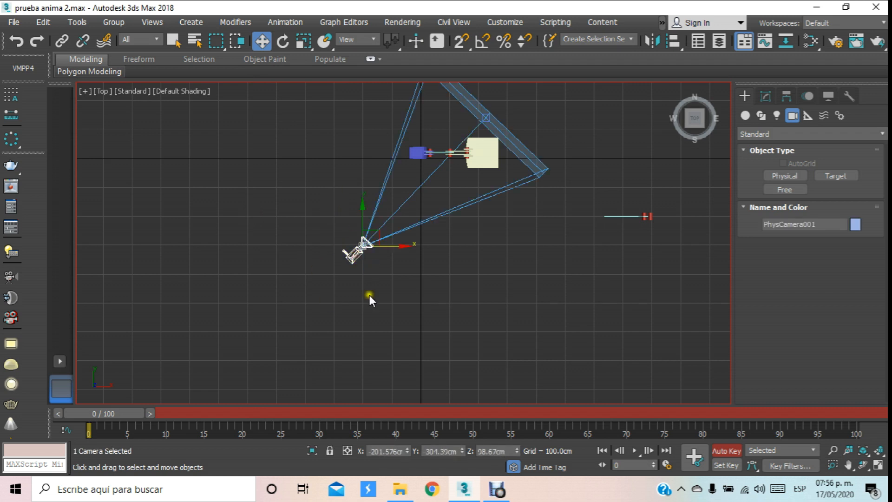
left_click(485, 117)
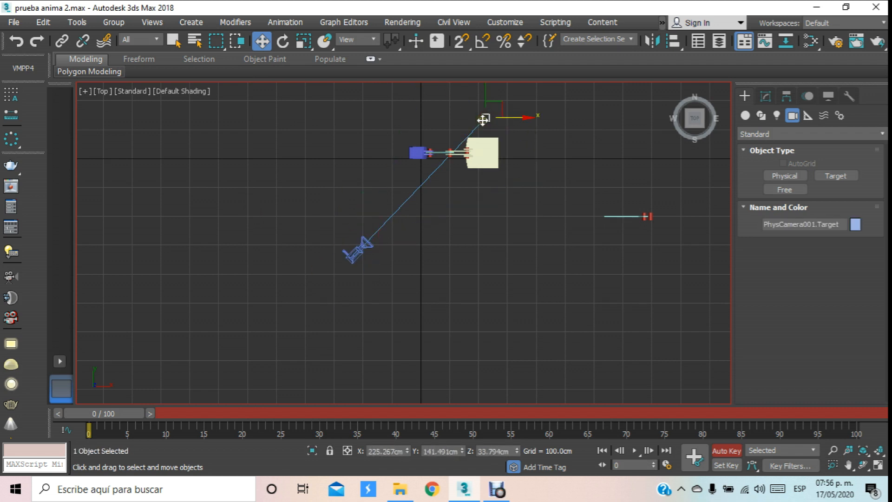
left_click(360, 259)
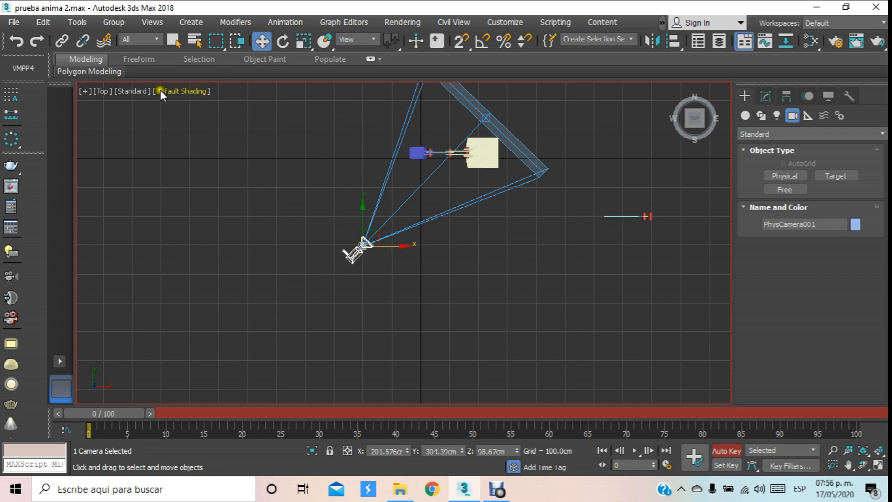
left_click(107, 91)
mouse_move(139, 103)
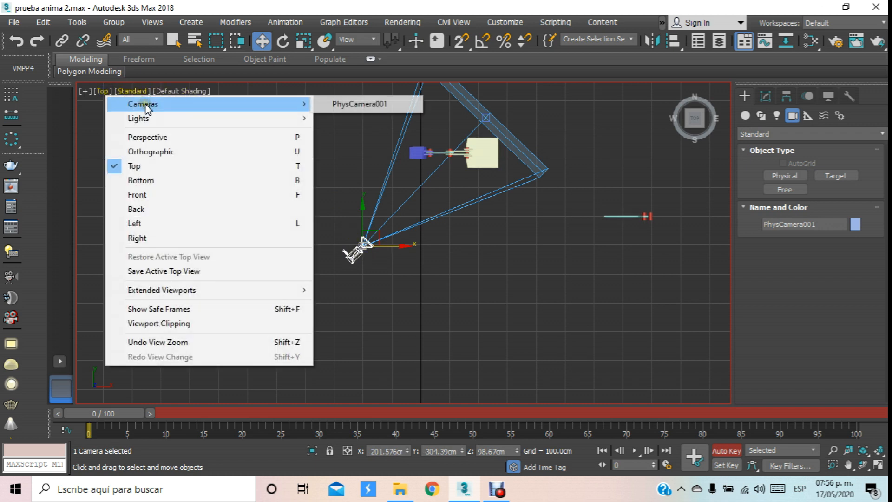
left_click(348, 103)
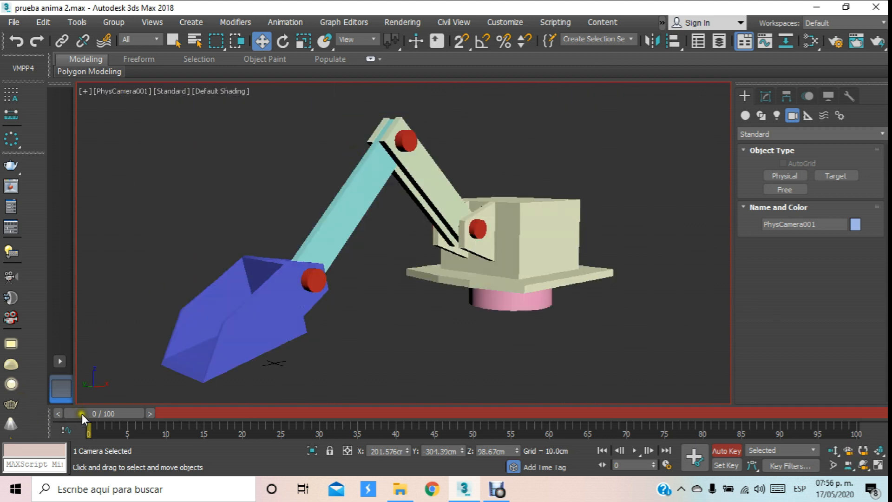
Step: Scrub the animation to frame 56 in the camera view to check the framing and return to frame 0
left_click_drag(82, 413, 514, 415)
key("w")
left_click(424, 129)
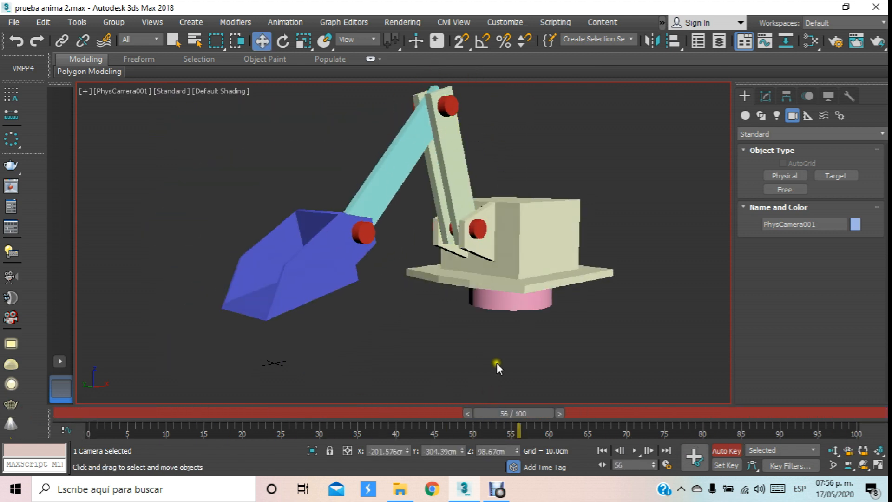
left_click_drag(513, 413, 104, 413)
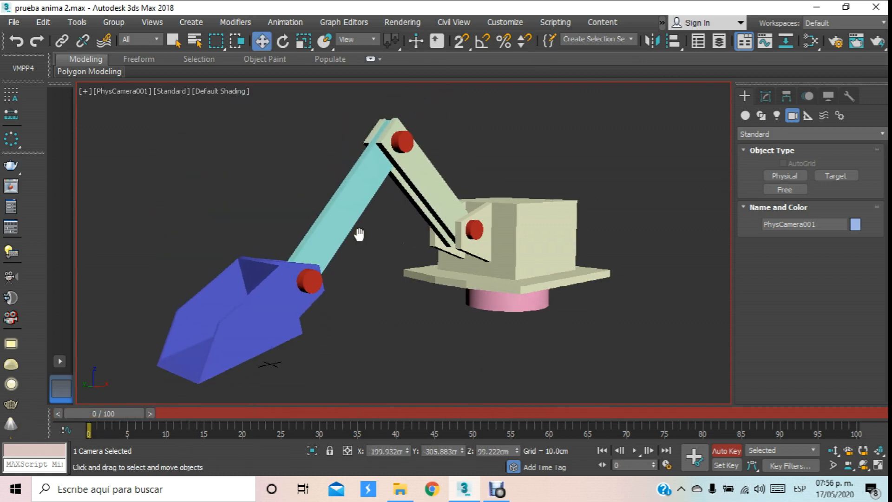
Step: Show the safe frames in the PhysCamera001 view and dolly the camera closer so the excavator fills the frame
left_click(134, 89)
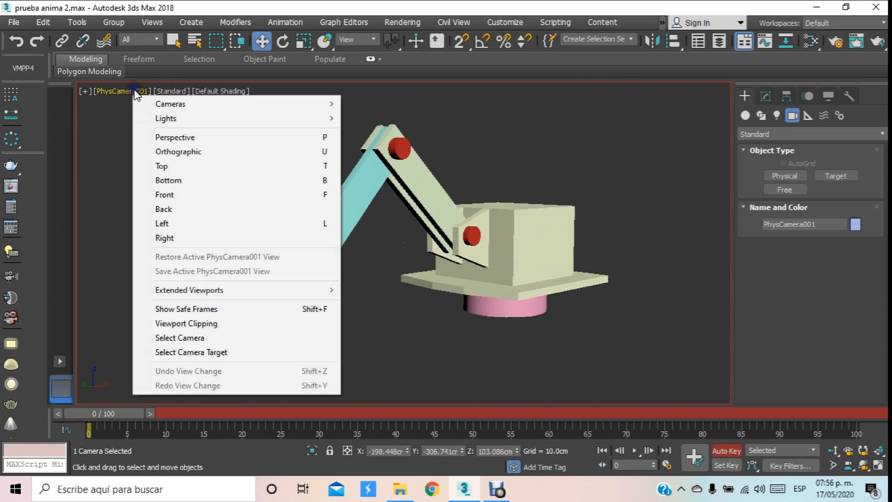
left_click(224, 304)
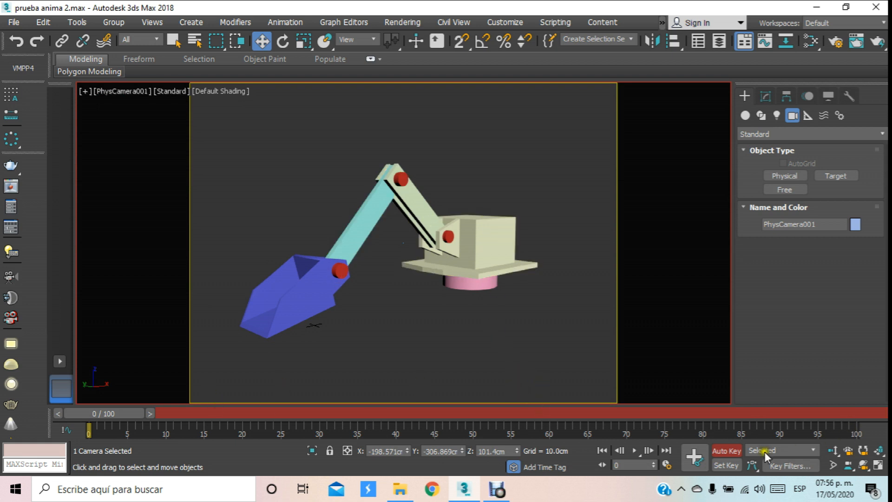
left_click(838, 449)
left_click_drag(532, 251, 528, 213)
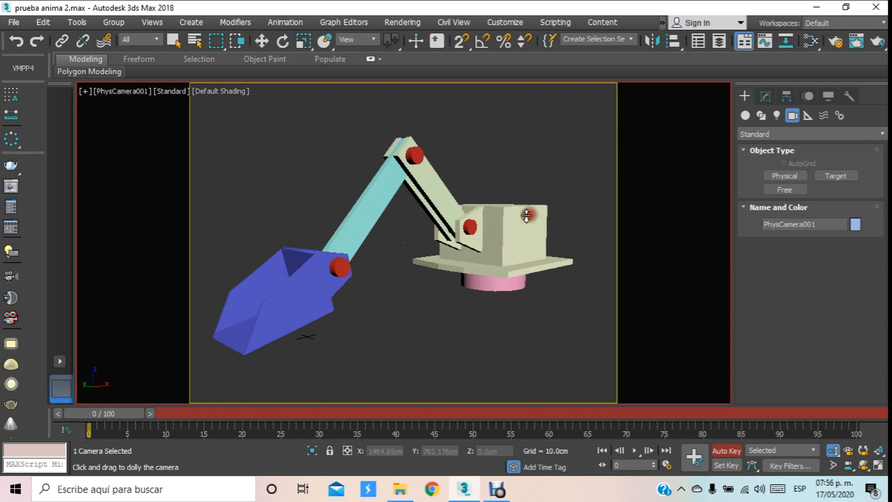
Step: Try a render output width of 1200 in Render Setup, restore the 640x480 size and close the dialog
left_click(836, 42)
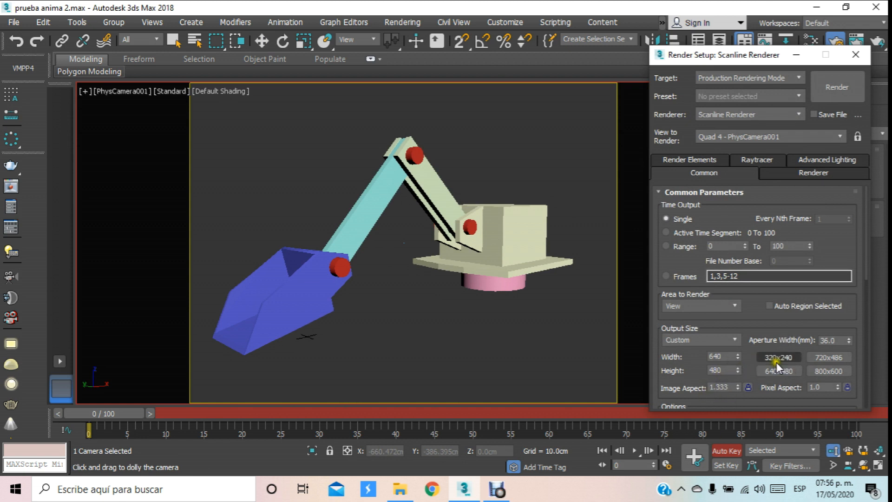
left_click(724, 357)
key("Tab")
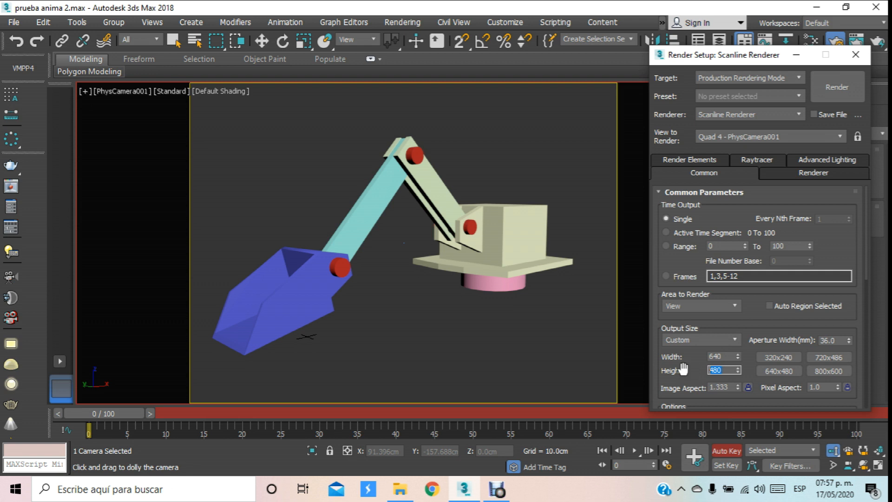
double_click(725, 356)
type("1200")
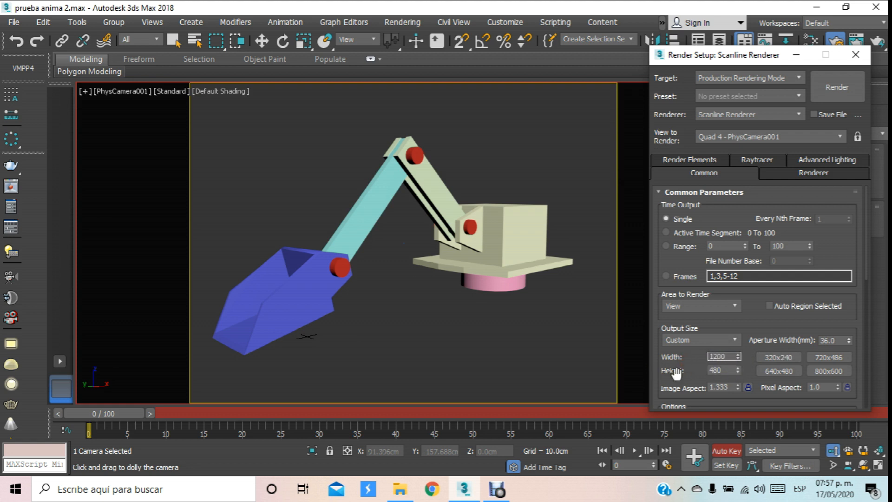
left_click(798, 371)
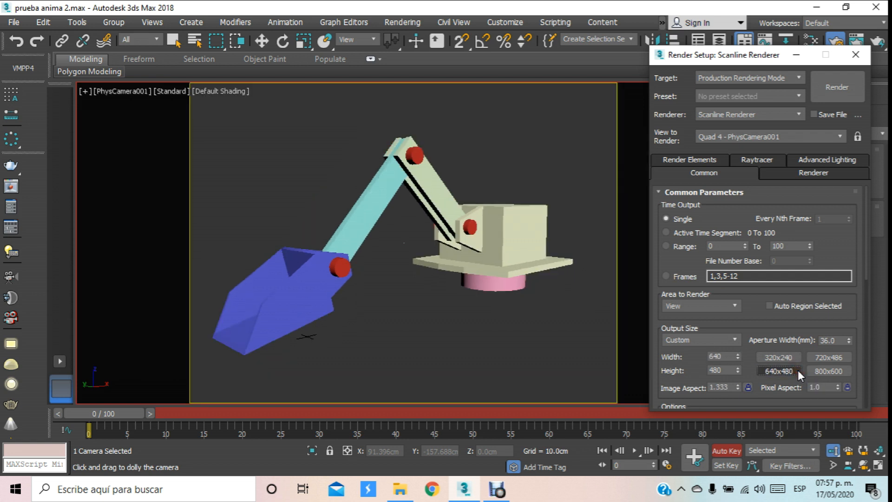
left_click(856, 56)
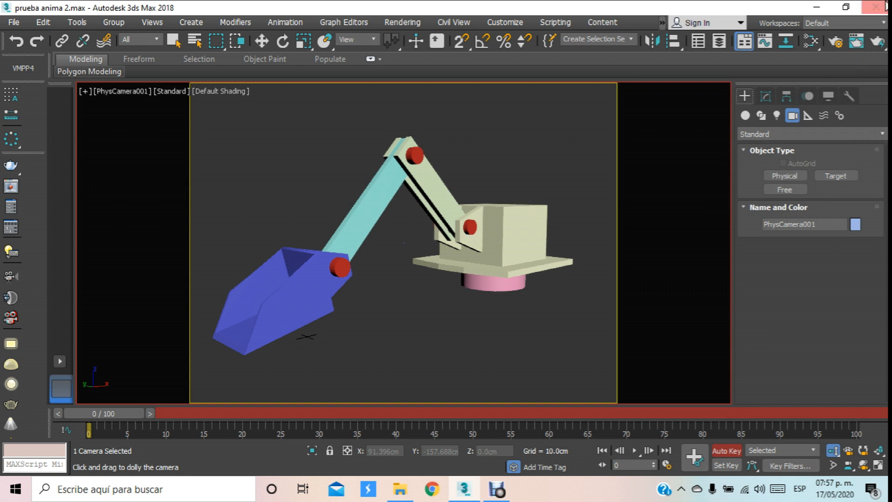
Step: In Render Setup, define a render output file named "enimacion pala" of type AVI in the renderoutput folder
left_click(840, 43)
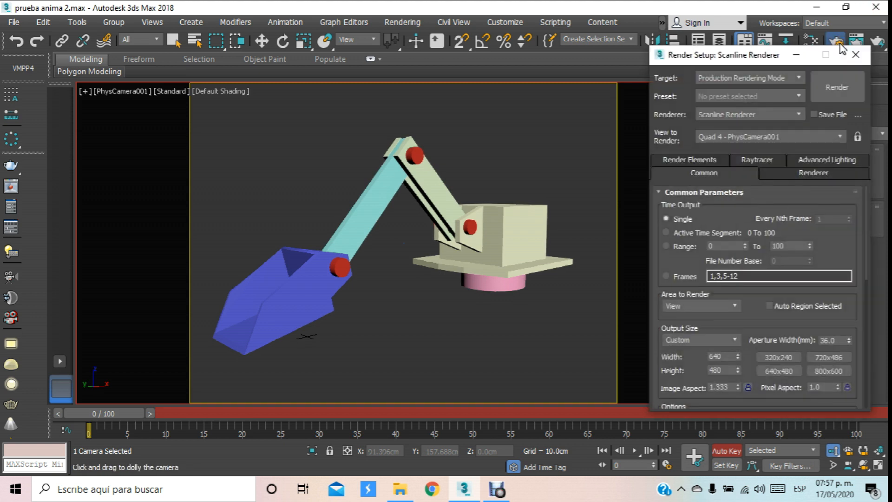
left_click_drag(769, 56, 682, 27)
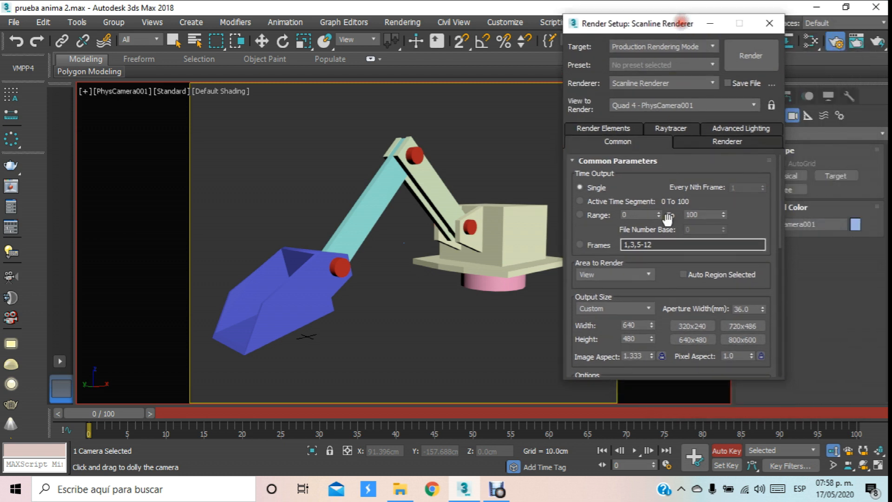
scroll(669, 286, "down", 6)
scroll(697, 218, "down", 5)
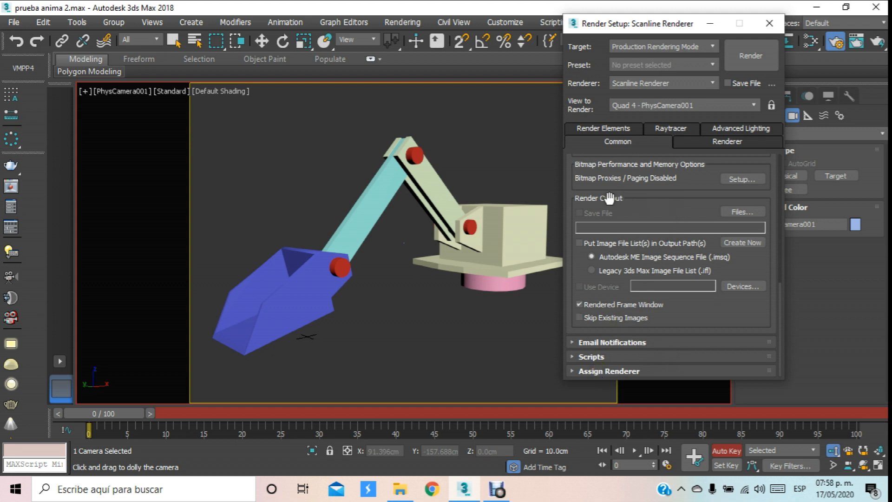
left_click(744, 213)
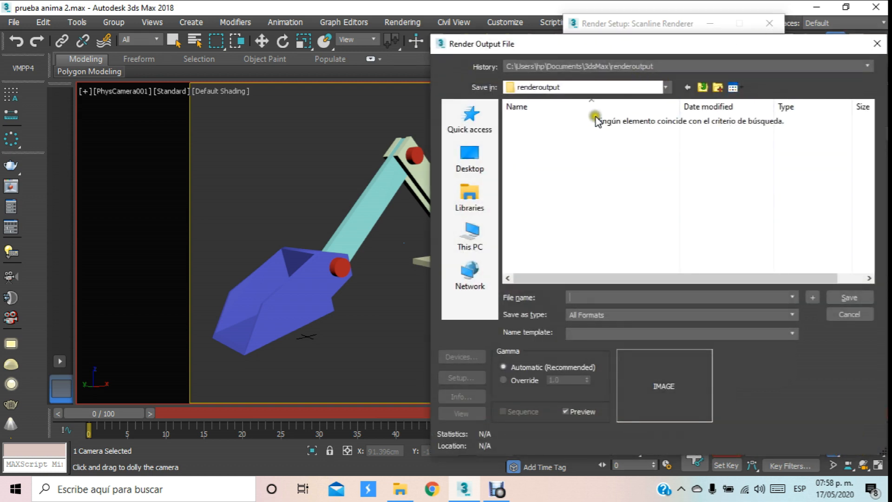
left_click(594, 89)
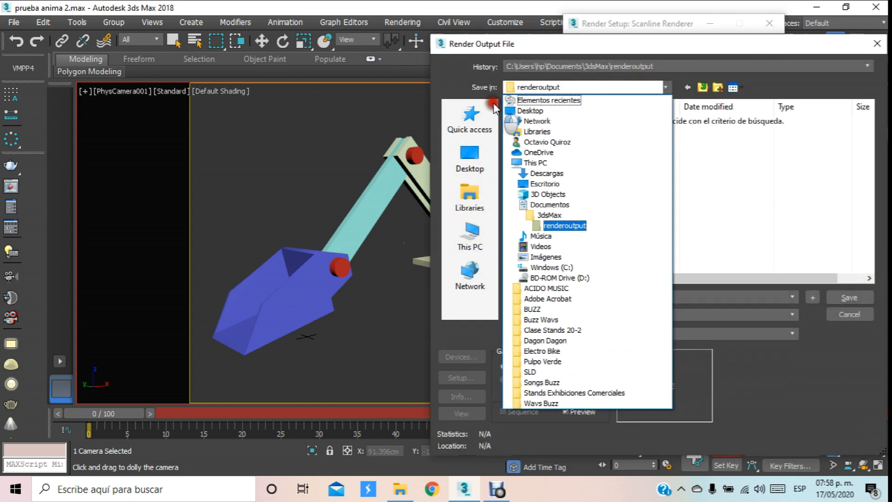
left_click(742, 156)
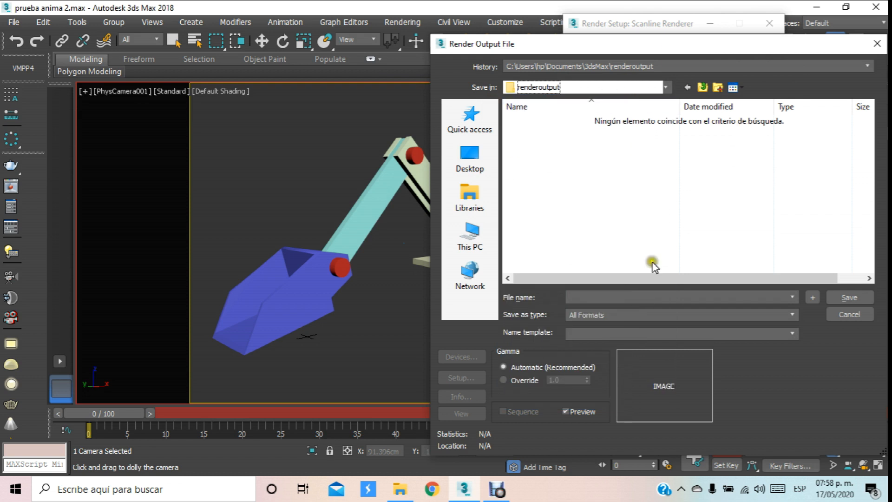
left_click(678, 298)
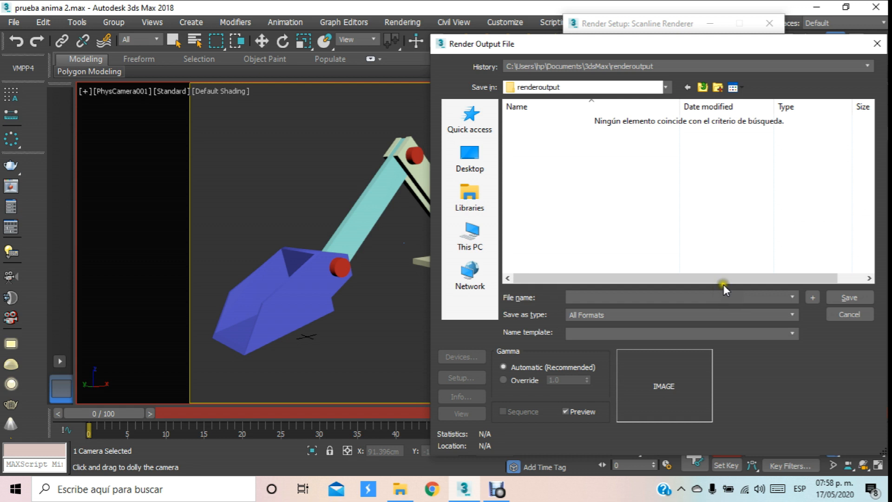
type("enimacion pala")
left_click(793, 315)
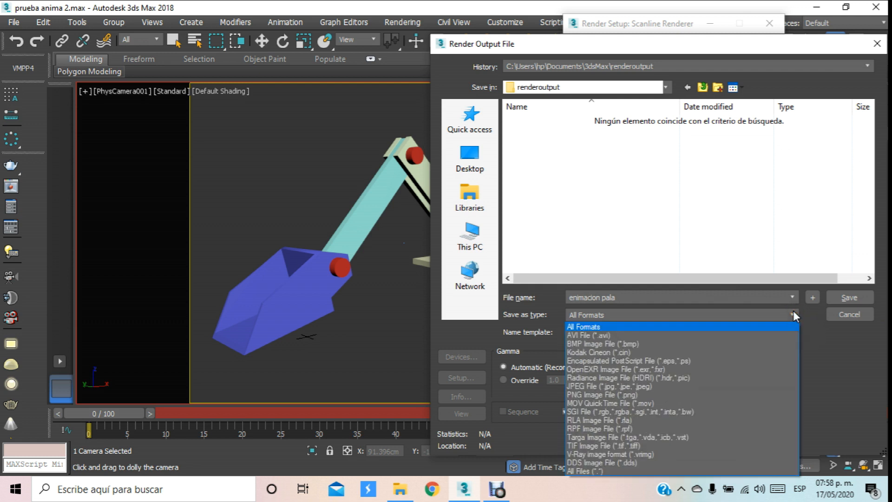
left_click(576, 335)
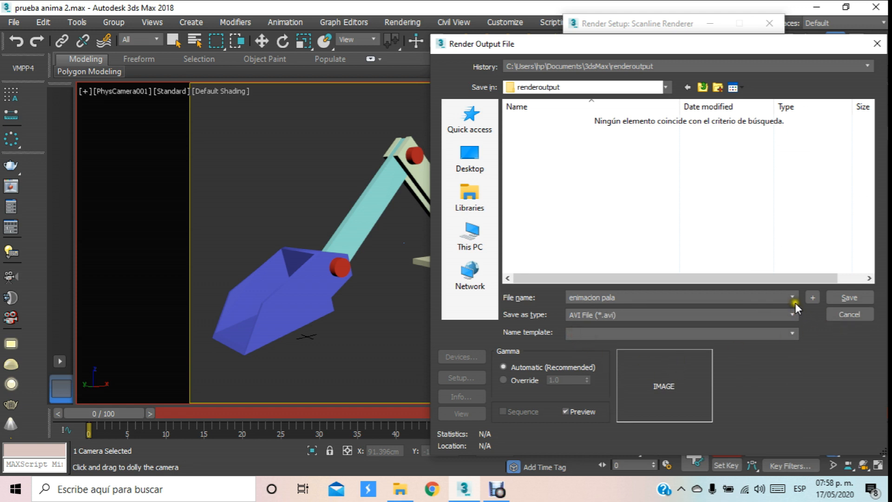
Step: Try the MOV QuickTime file type for the render output and switch back to AVI
left_click(791, 315)
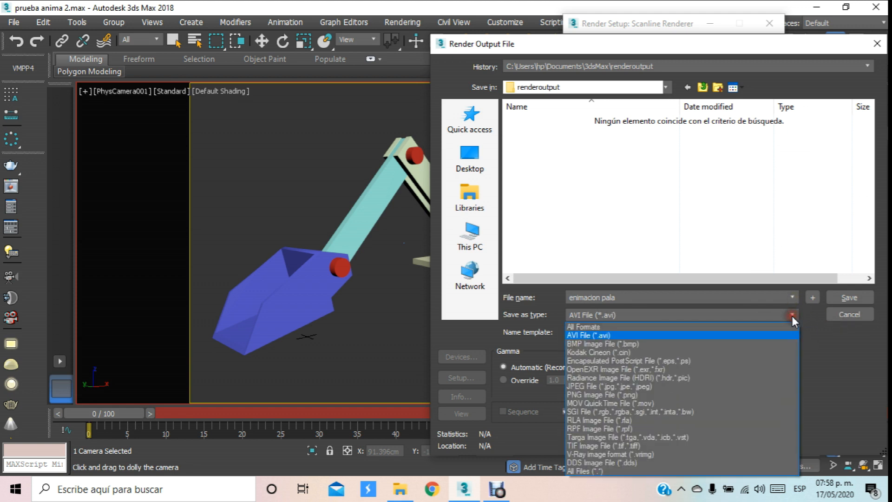
left_click(603, 403)
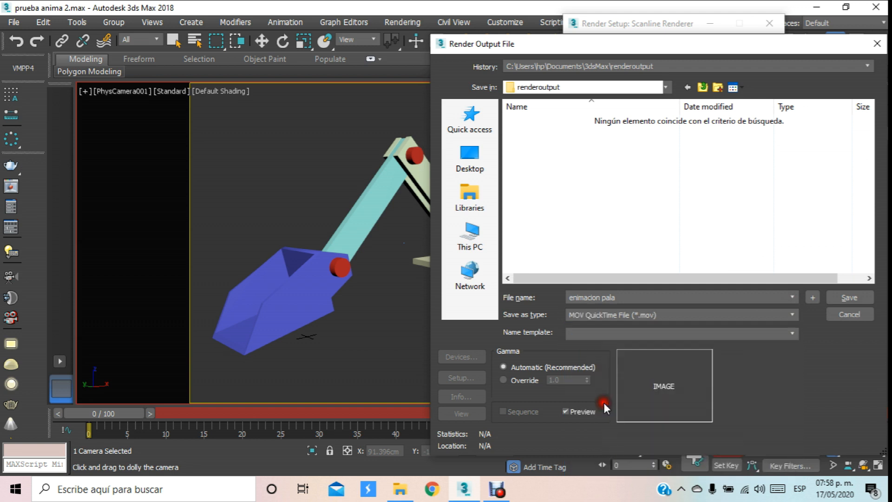
left_click(794, 299)
left_click(794, 298)
left_click(792, 314)
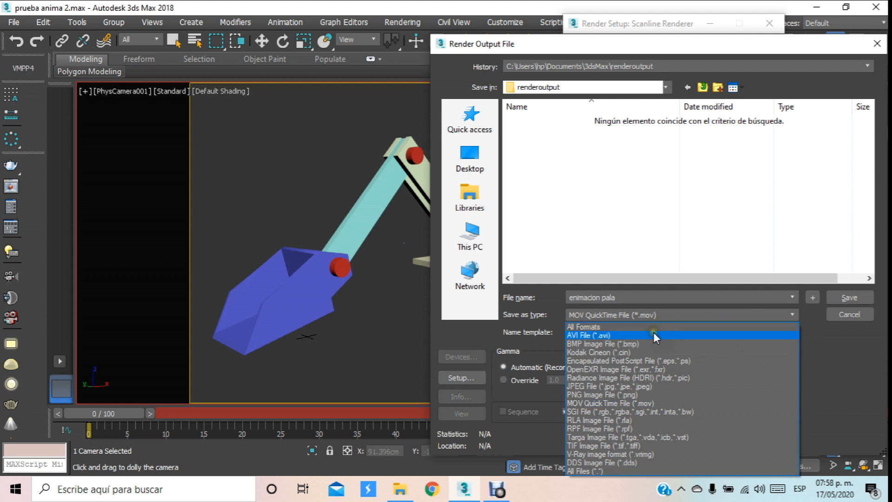
left_click(653, 332)
left_click(778, 316)
left_click(625, 336)
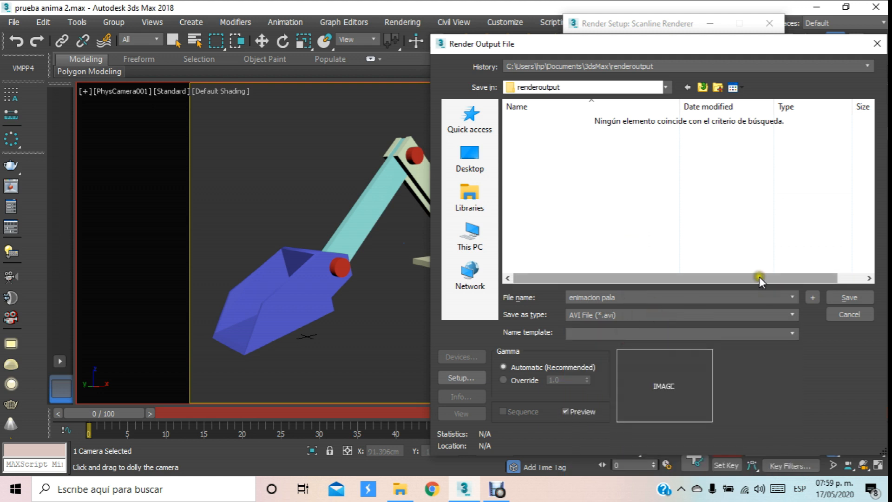
Step: Save the render output file settings with MJPEG Compressor as the AVI compression
left_click(853, 297)
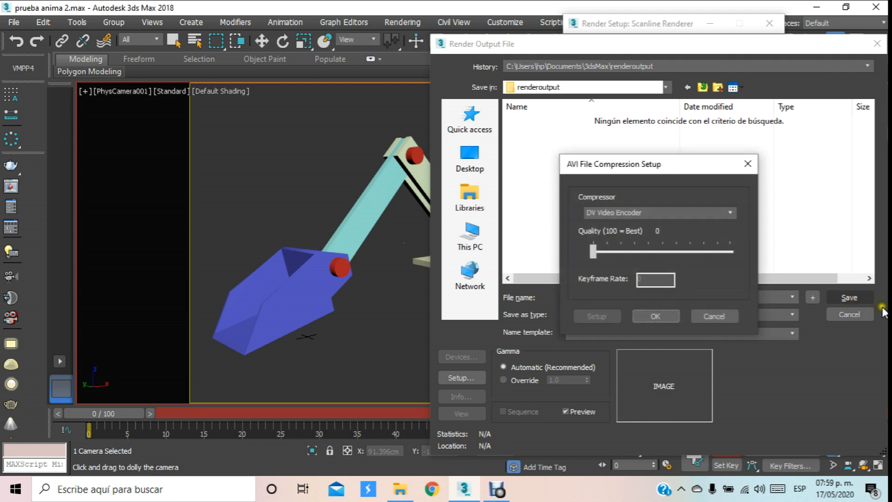
left_click_drag(665, 170, 507, 160)
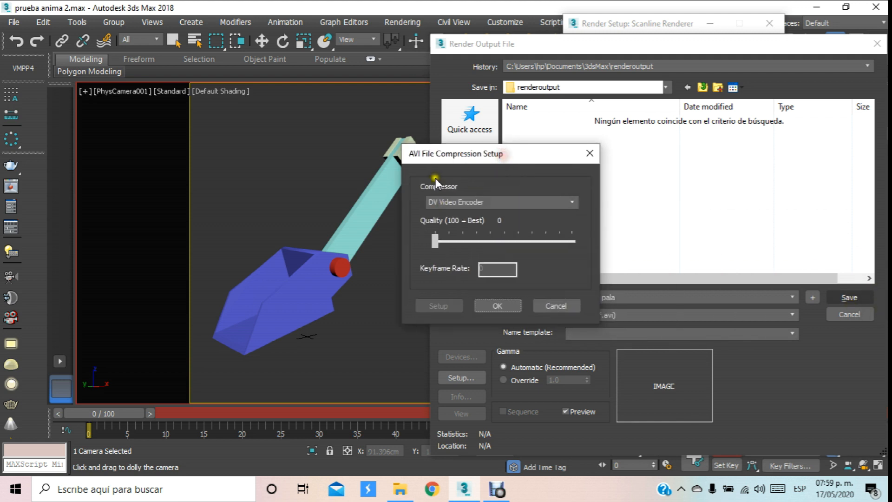
left_click(514, 198)
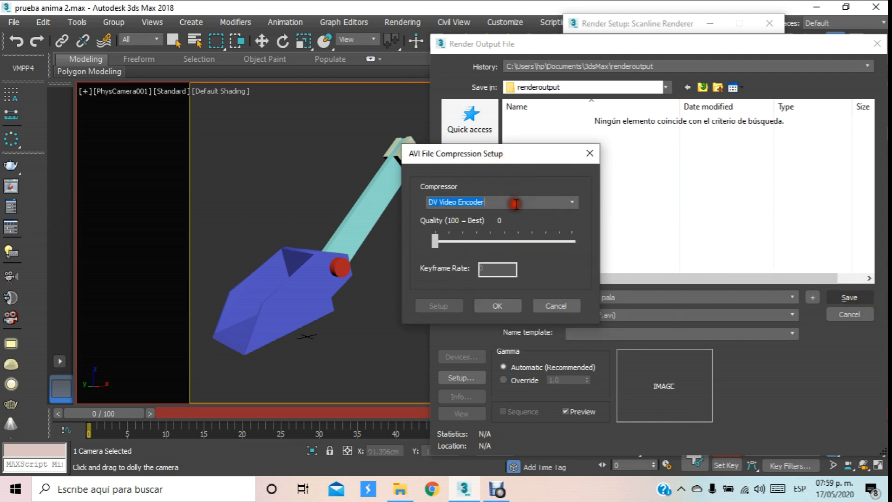
left_click(575, 202)
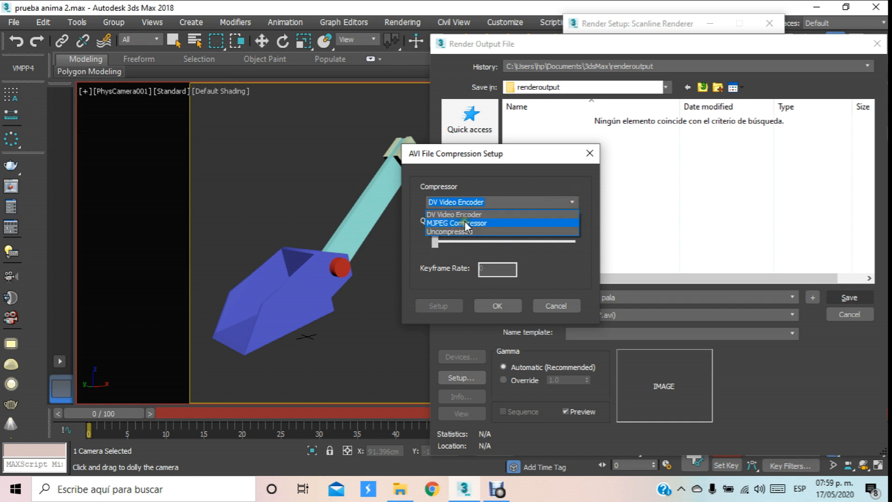
left_click(540, 155)
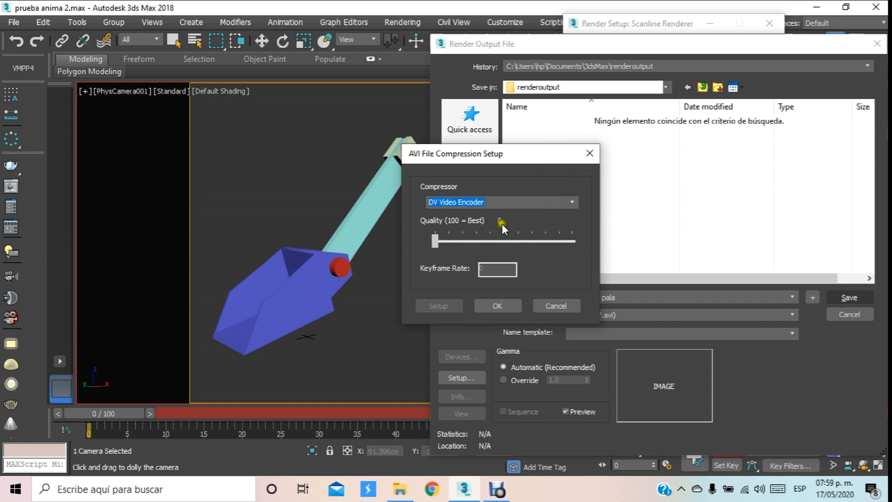
left_click(576, 203)
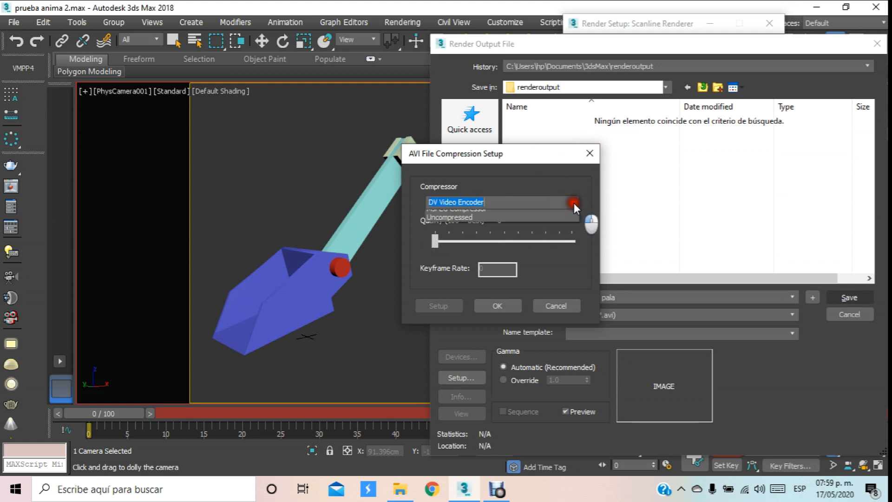
left_click(545, 227)
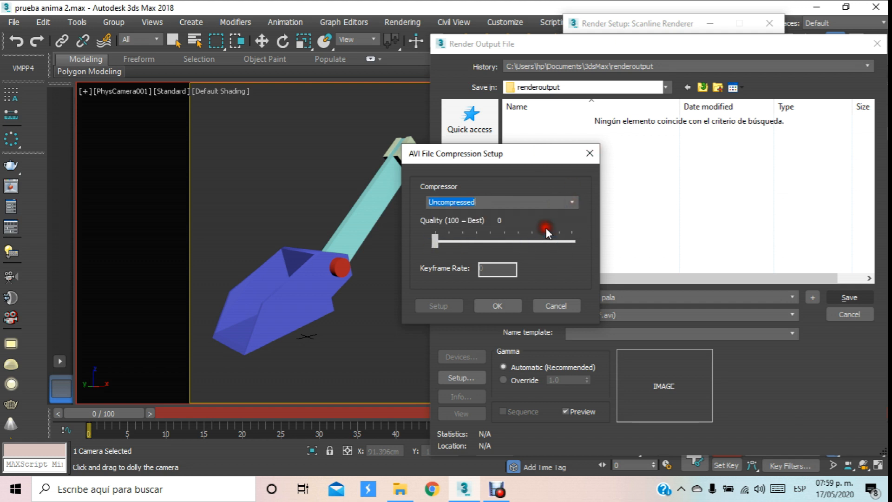
left_click(570, 201)
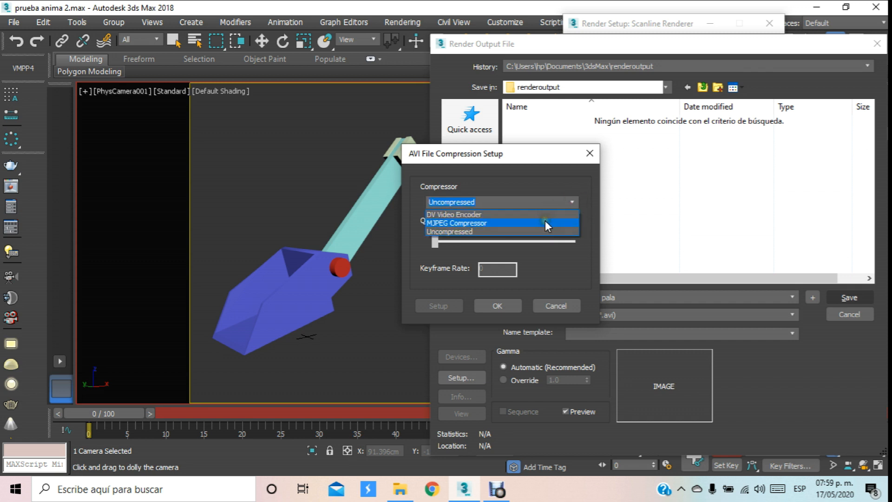
left_click(545, 223)
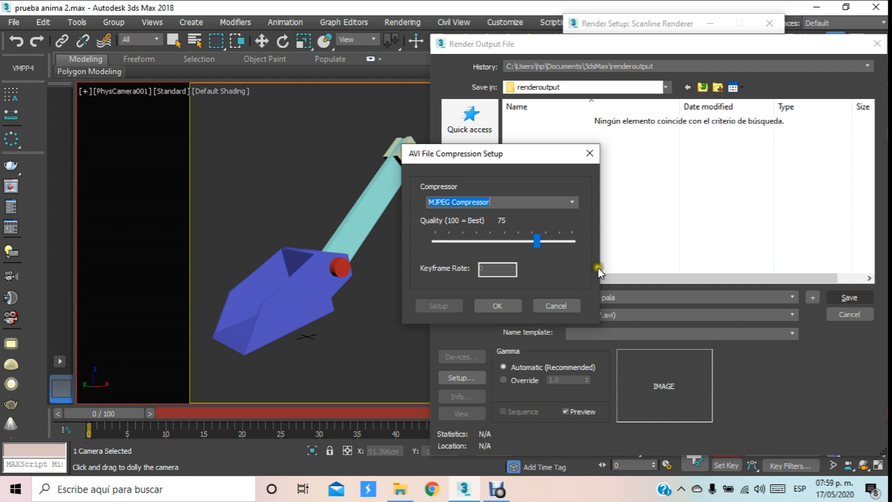
left_click(498, 306)
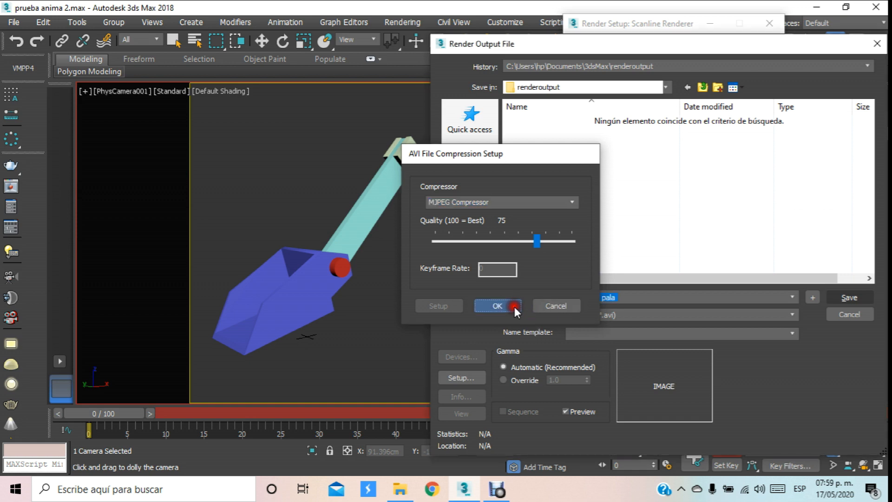
left_click(514, 306)
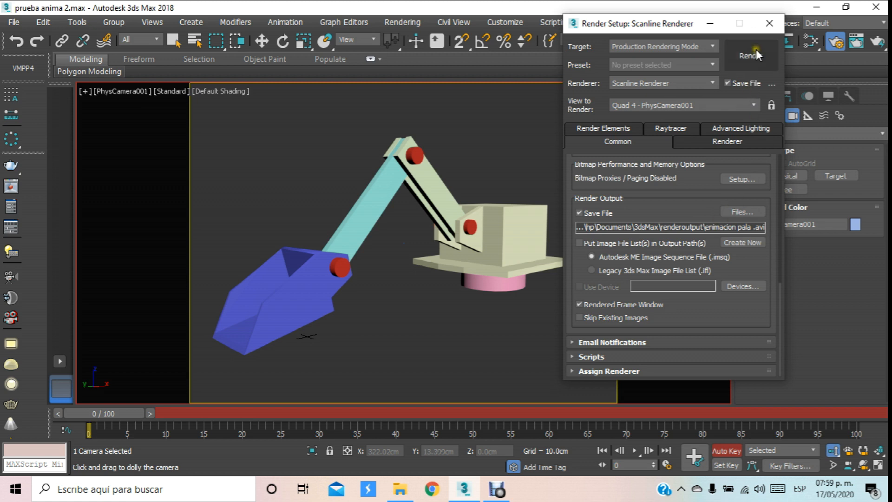
Step: Set the time output to the active time segment, 0 to 100, and render the animation
scroll(688, 204, "up", 5)
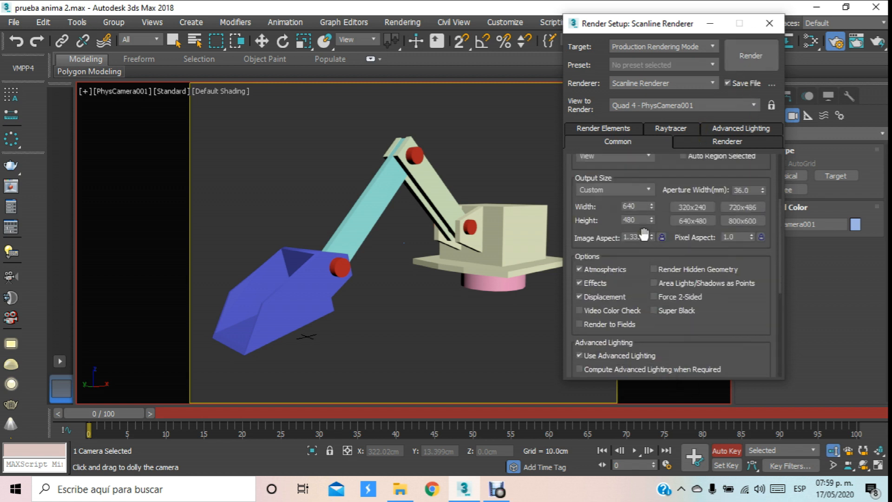
scroll(685, 193, "up", 4)
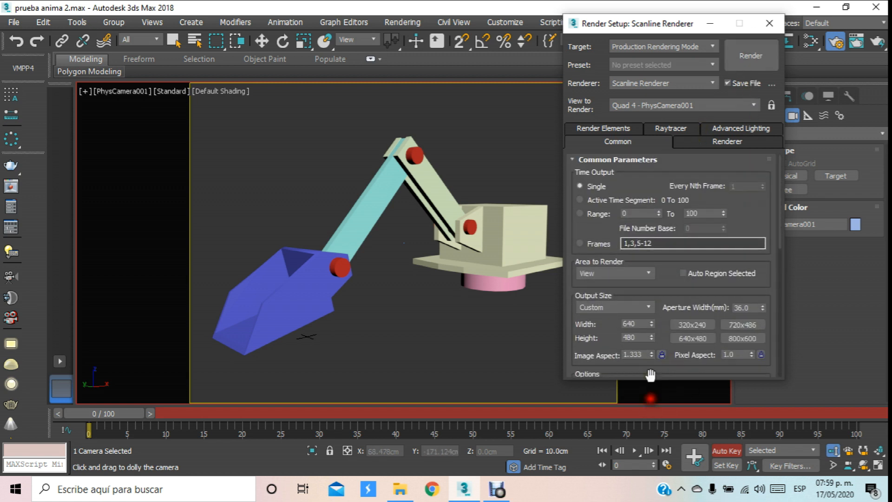
left_click(593, 199)
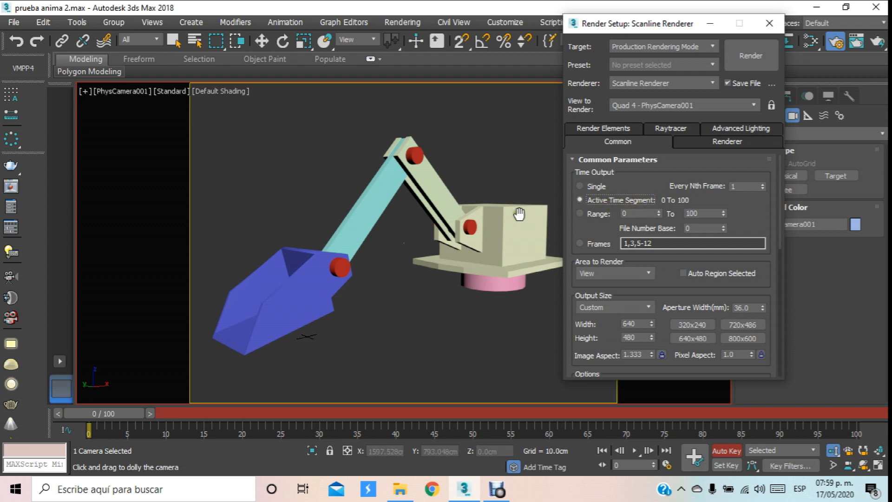
left_click(748, 62)
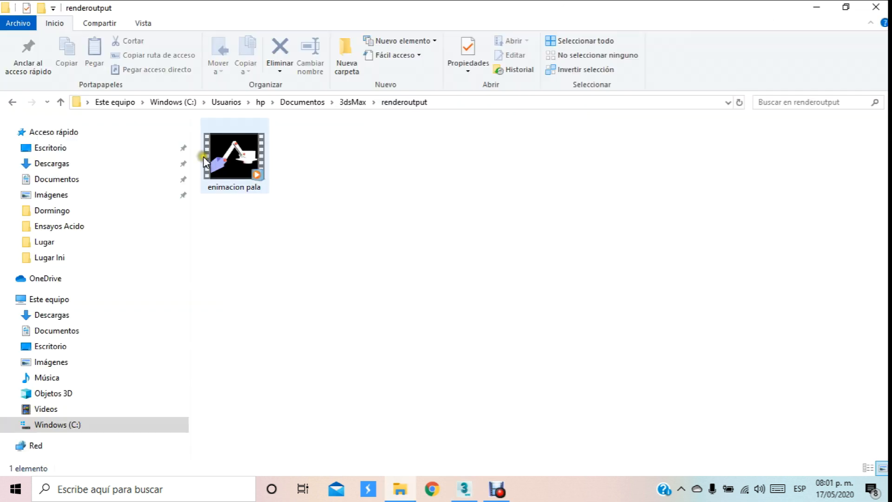
Step: Play the rendered "enimacion pala" video from the renderoutput folder and replay it to check the excavator's motion
left_click(219, 167)
double_click(211, 167)
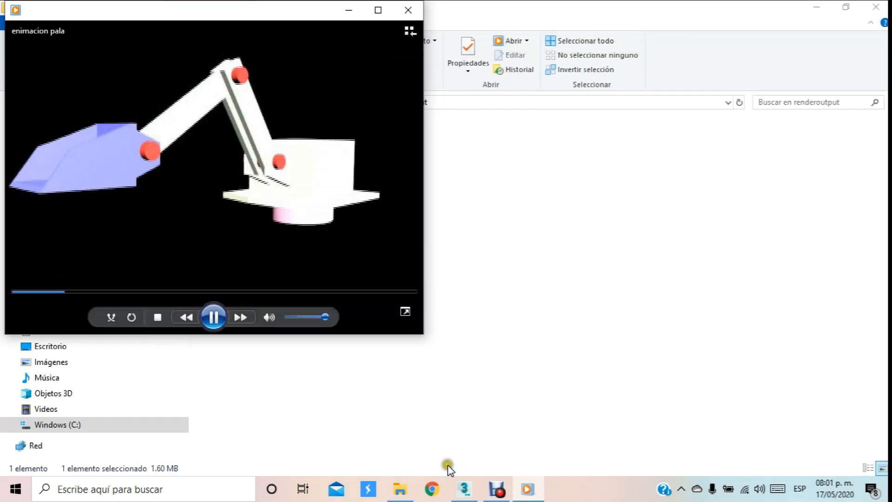
left_click_drag(239, 24, 454, 60)
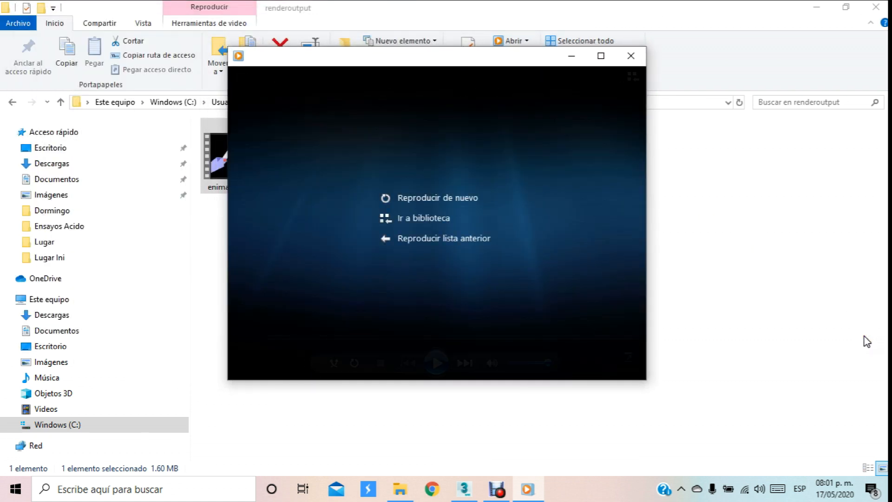
left_click(439, 359)
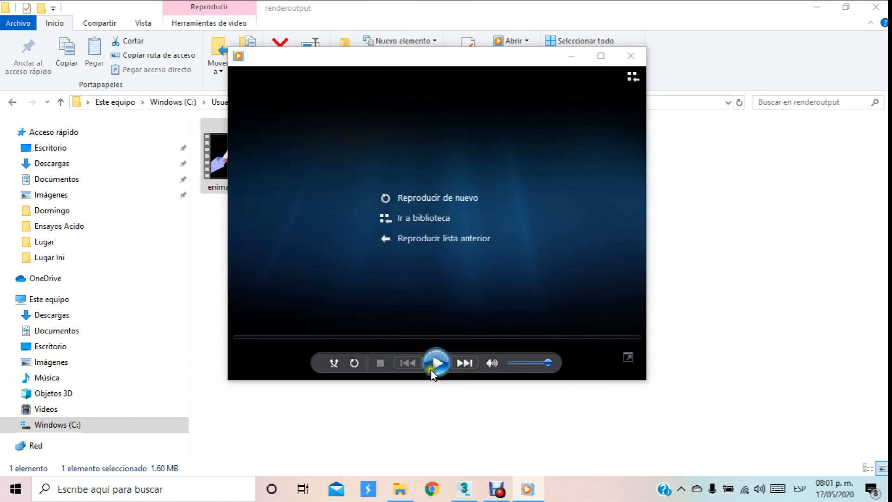
left_click(442, 362)
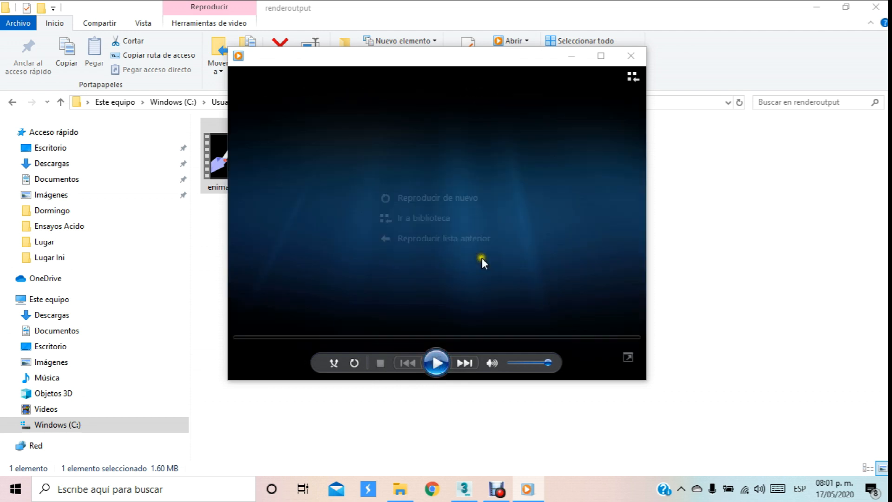
left_click(439, 355)
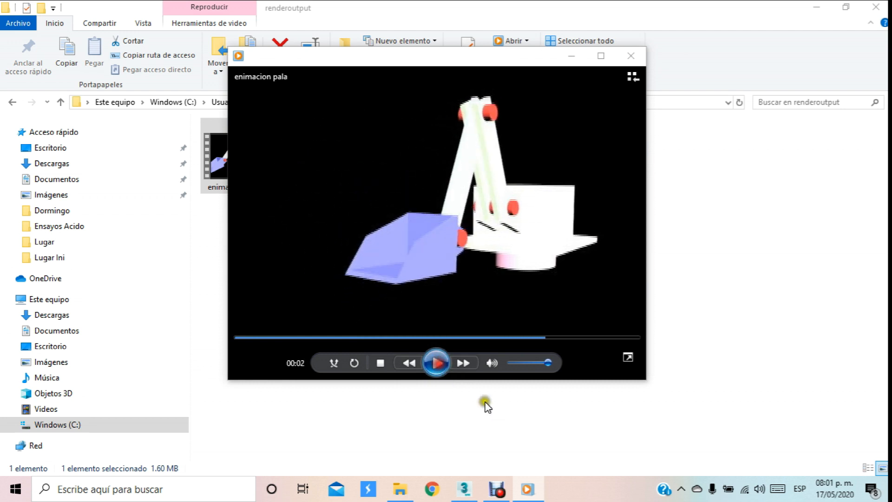
Step: Switch back to 3ds Max and set the custom render output size to 1200 wide by 900 high
left_click(467, 490)
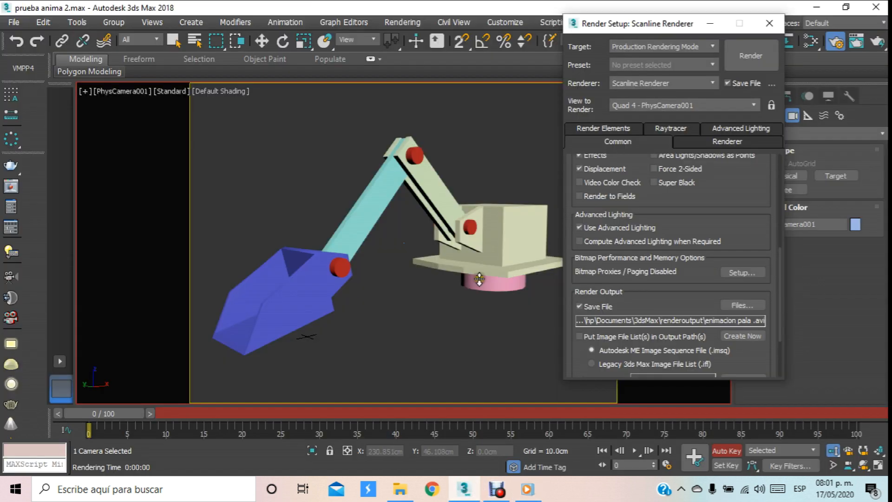
scroll(715, 206, "up", 4)
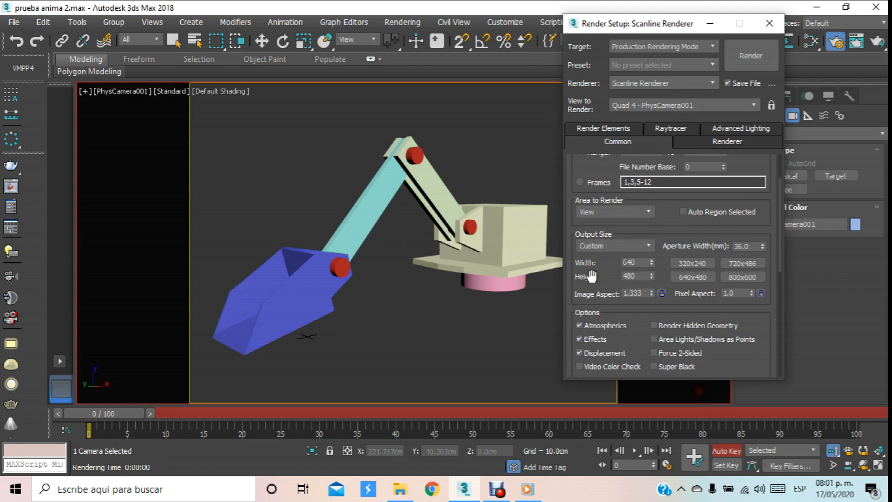
left_click_drag(640, 263, 601, 263)
left_click_drag(638, 272, 613, 277)
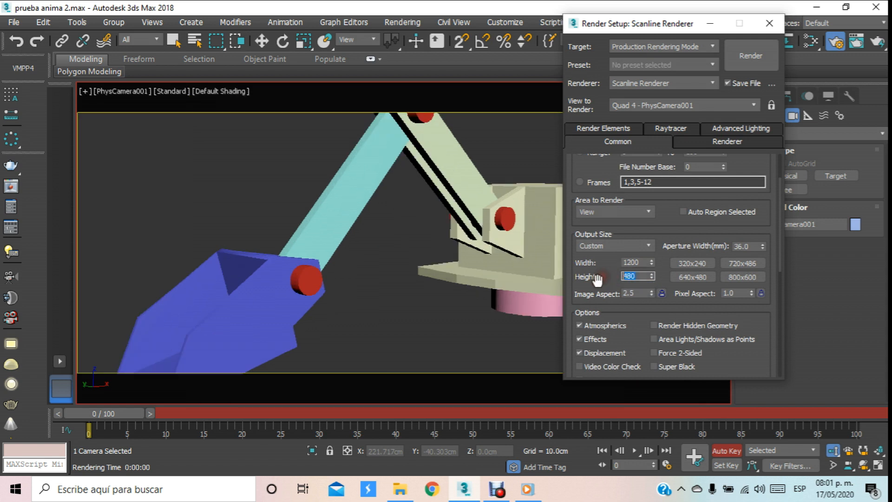
type("1600")
key("Return")
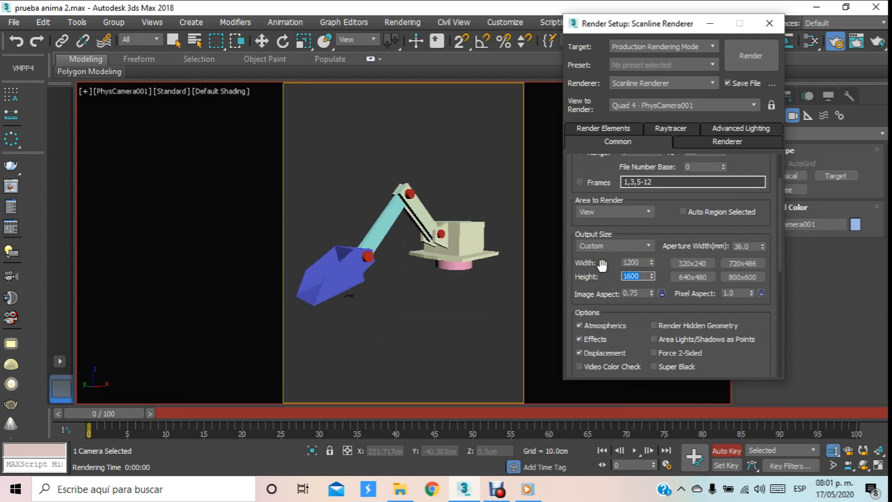
type("900")
key("Return")
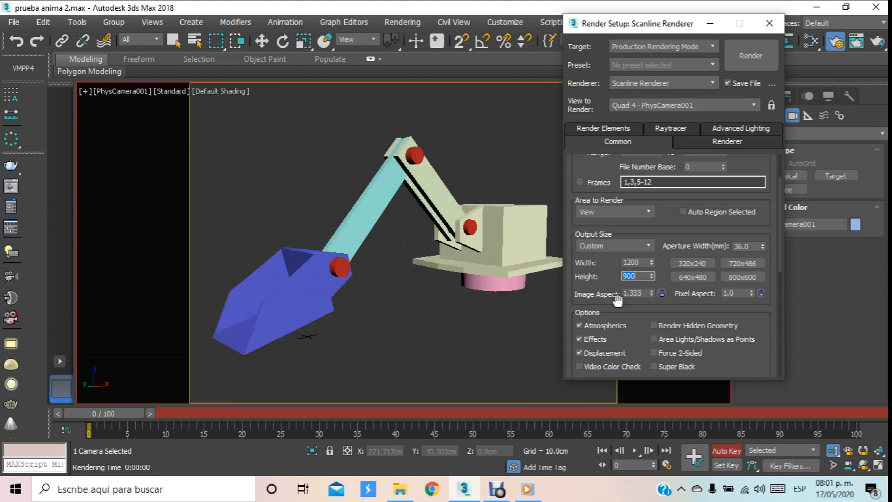
Step: Render the animation at the new size, overwriting the existing "enimacion pala" AVI file
left_click(735, 56)
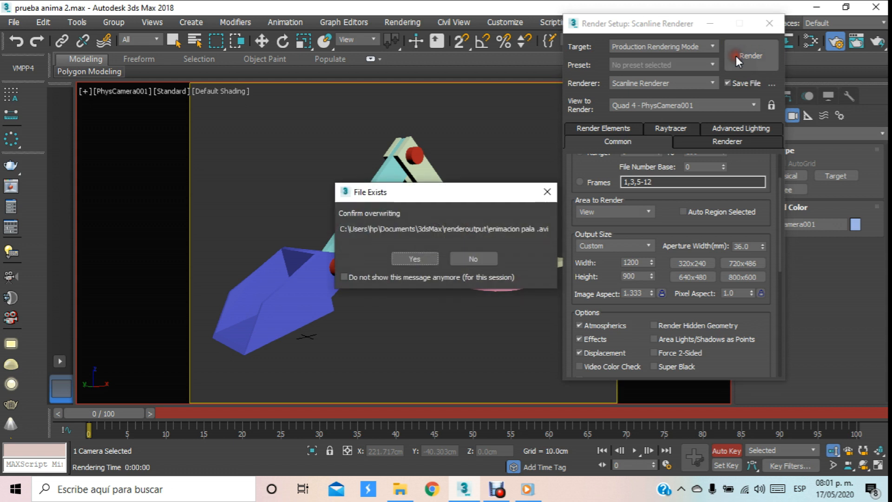
left_click(434, 257)
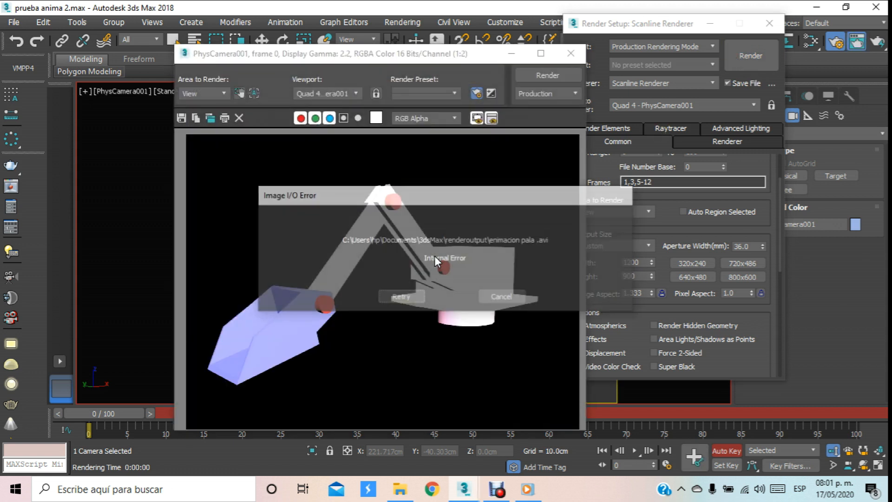
left_click(403, 297)
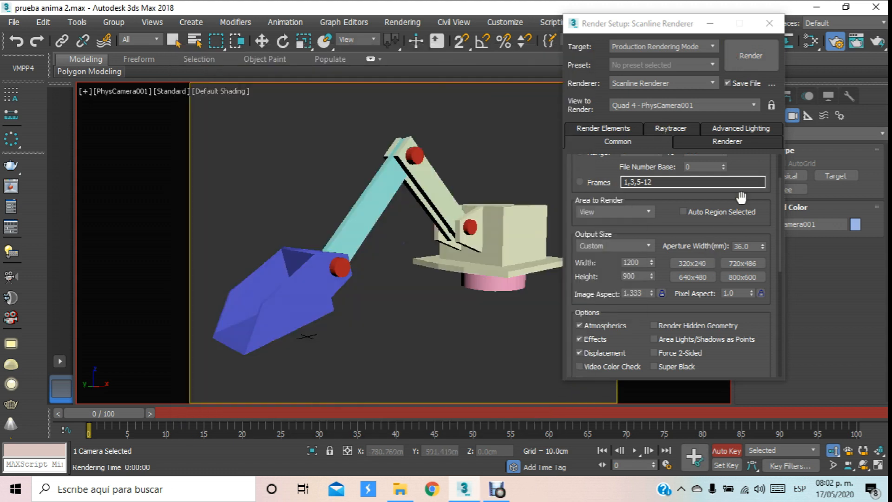
left_click(742, 52)
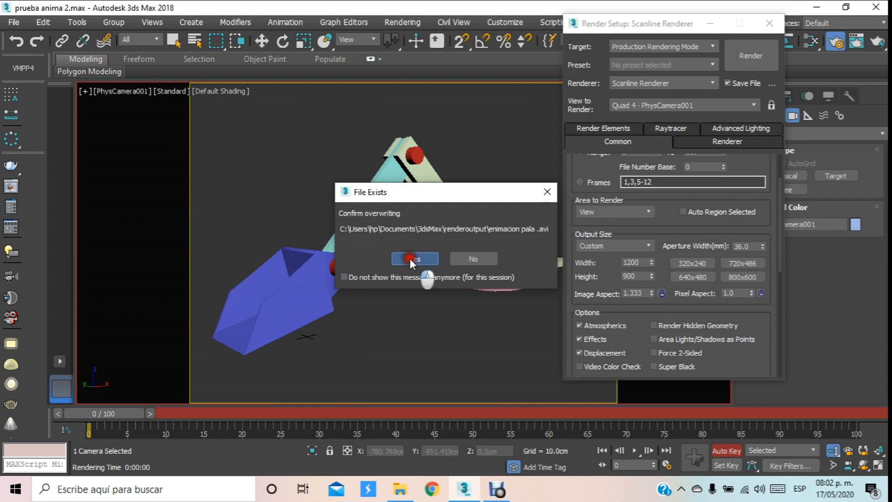
left_click(410, 258)
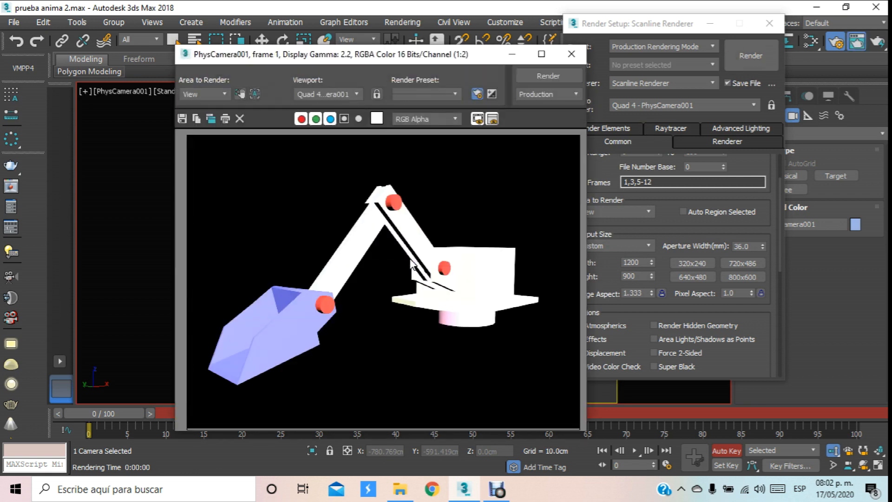
Step: Open the re-rendered "enimacion pala" video from the renderoutput folder and replay it
left_click(399, 490)
left_click(229, 151)
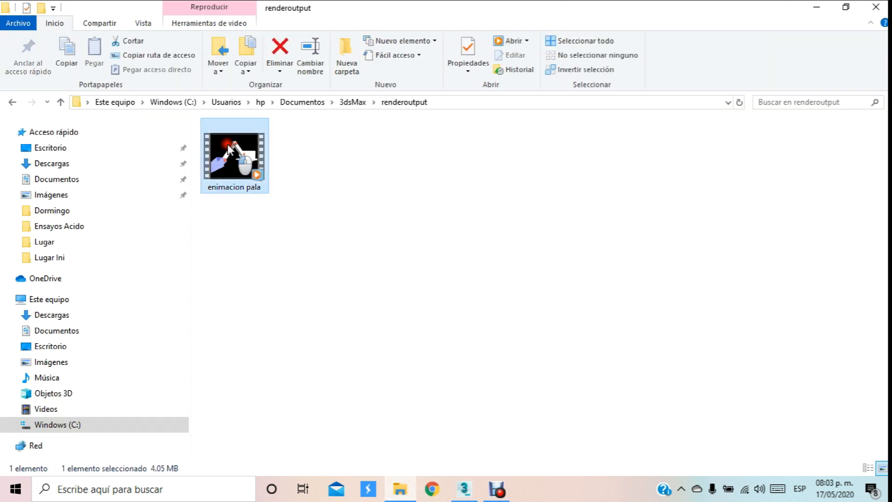
double_click(228, 149)
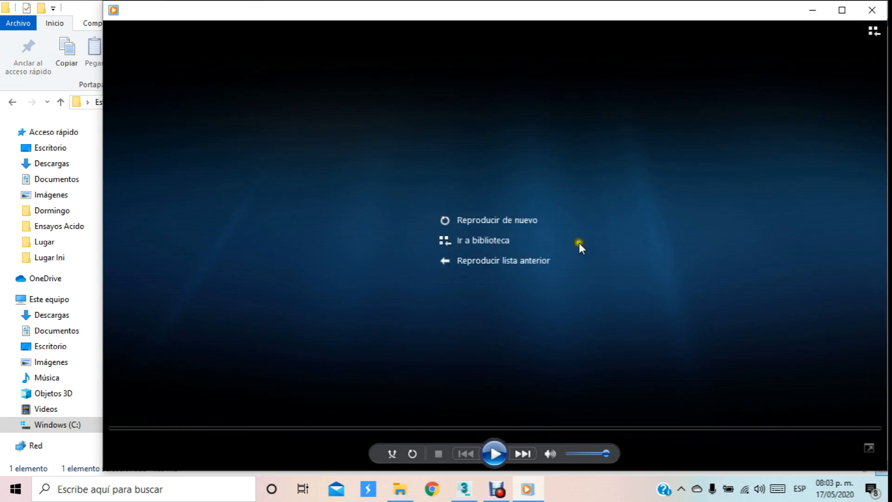
left_click(492, 449)
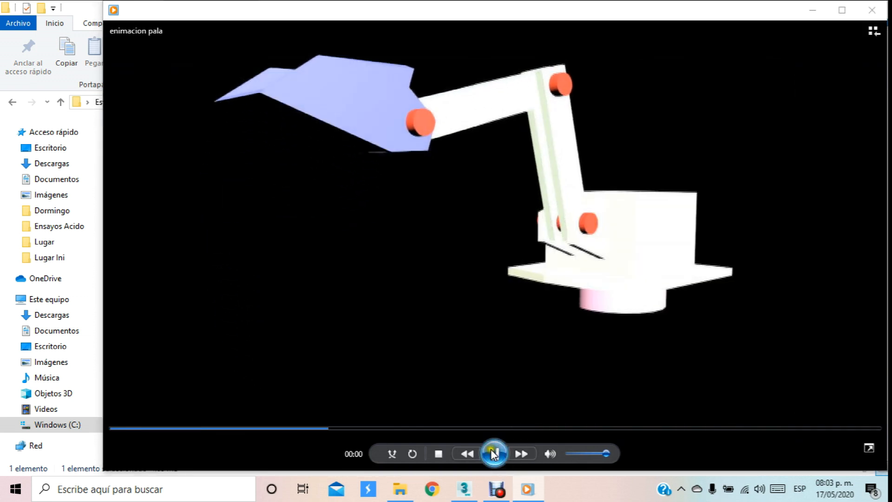
Step: Return to 3ds Max and close the rendered frame window and the Render Setup dialog
left_click(464, 488)
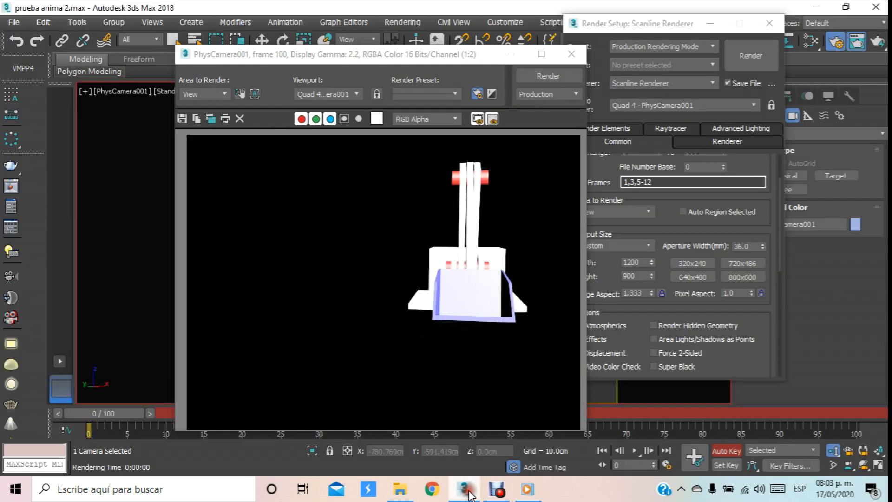
left_click(572, 54)
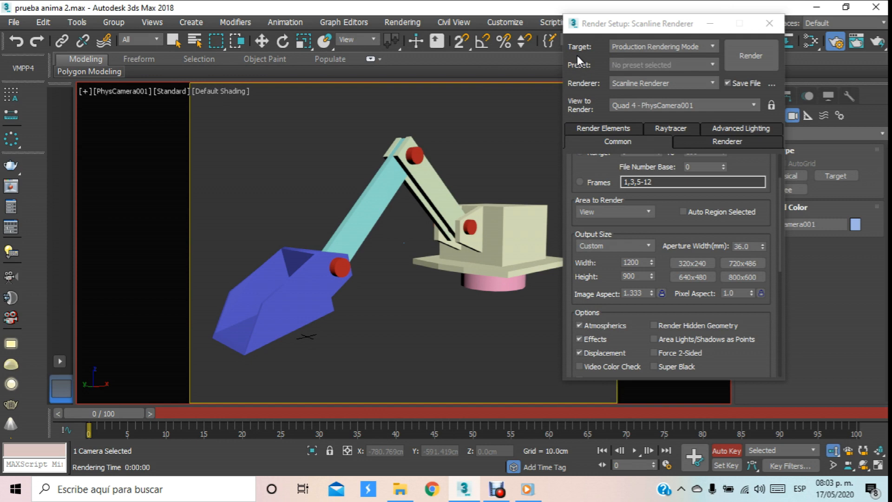
left_click(768, 22)
Step: In the PhysCamera001 view at frame 0, shift the camera slightly sideways and set a key for its position
key("t")
scroll(411, 303, "down", 6)
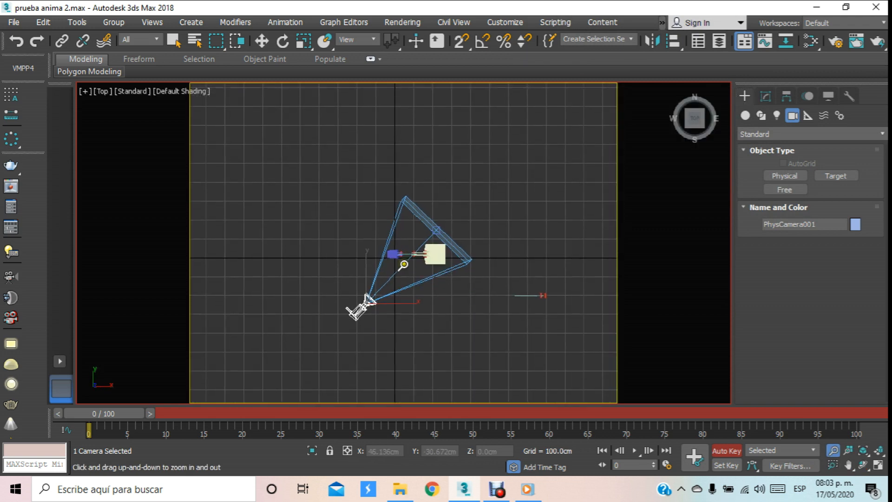
scroll(404, 263, "up", 5)
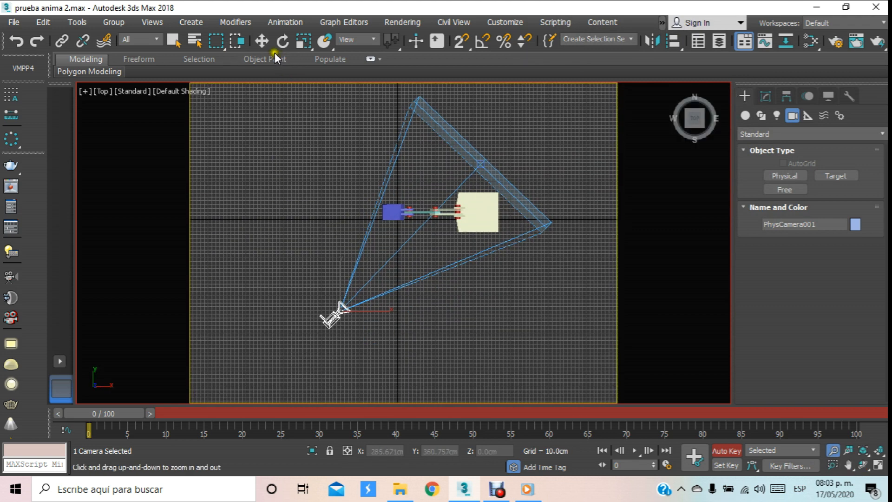
key("w")
key("c")
left_click(120, 91)
mouse_move(205, 104)
left_click(373, 99)
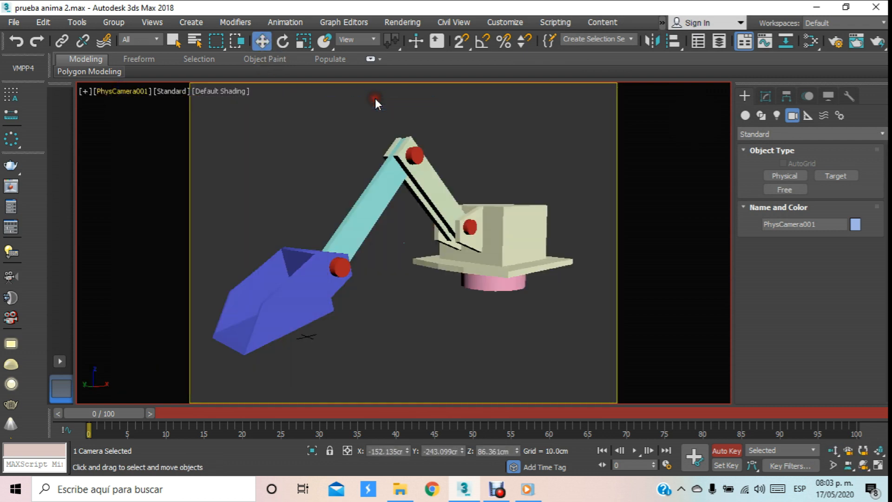
left_click_drag(102, 414, 77, 399)
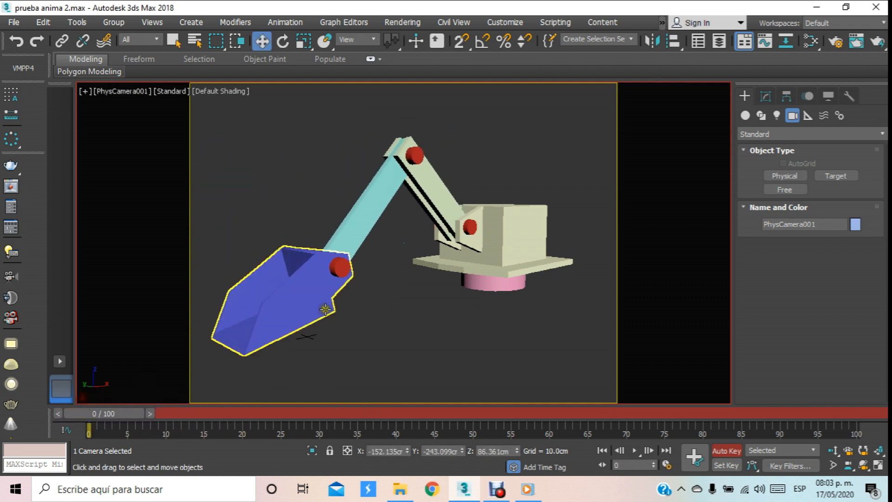
middle_click_drag(330, 308, 337, 308)
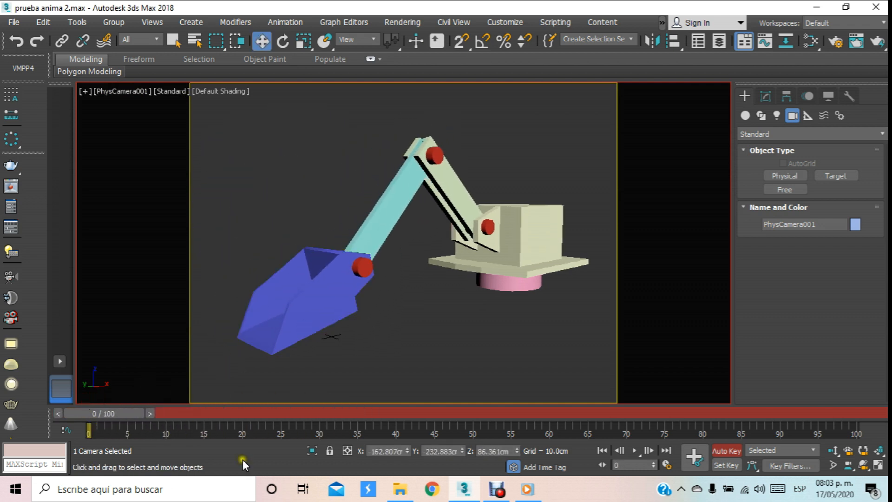
left_click(692, 461)
Step: Go to frame 50 and orbit PhysCamera001 around the excavator to key a new viewing angle
left_click_drag(112, 413, 485, 416)
key("w")
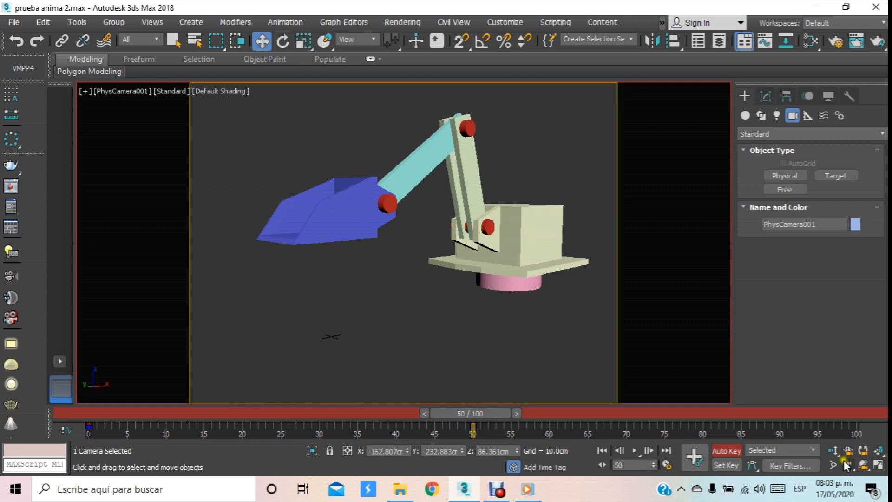
left_click(865, 465)
left_click_drag(392, 252, 371, 198)
Step: Go to frame 100 and orbit PhysCamera001 further around to the front of the bucket to key its final angle
left_click_drag(467, 409, 856, 430)
left_click(863, 464)
left_click_drag(629, 293, 360, 161)
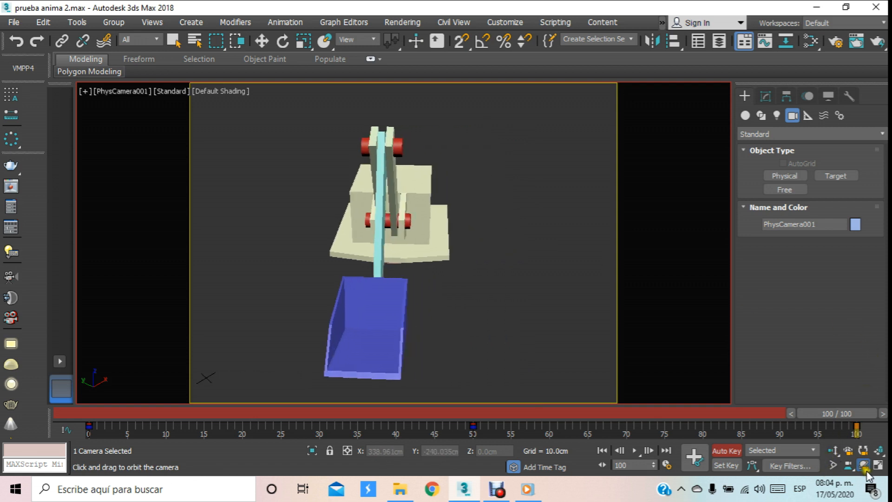
left_click_drag(501, 274, 435, 331)
Step: Scrub and play the animation through the camera to review its movement, and return to frame 0
left_click_drag(813, 414, 856, 370)
left_click_drag(836, 404, 32, 385)
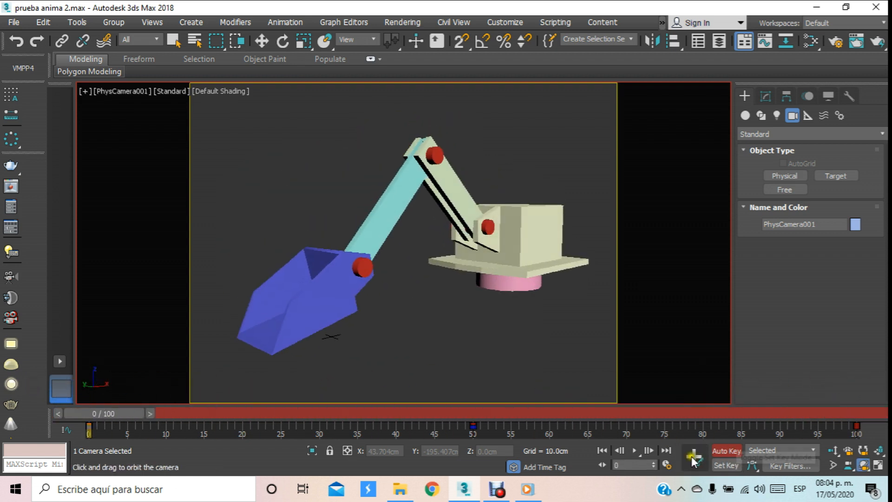
left_click(635, 450)
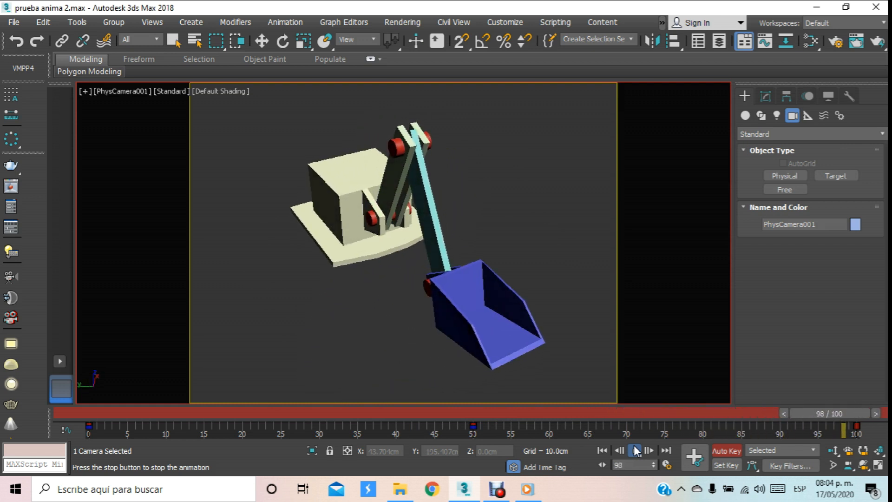
left_click_drag(191, 410, 19, 408)
Step: In the Top view, draw a large circle spline centred on the excavator's arm and enclosing the whole machine
key("t")
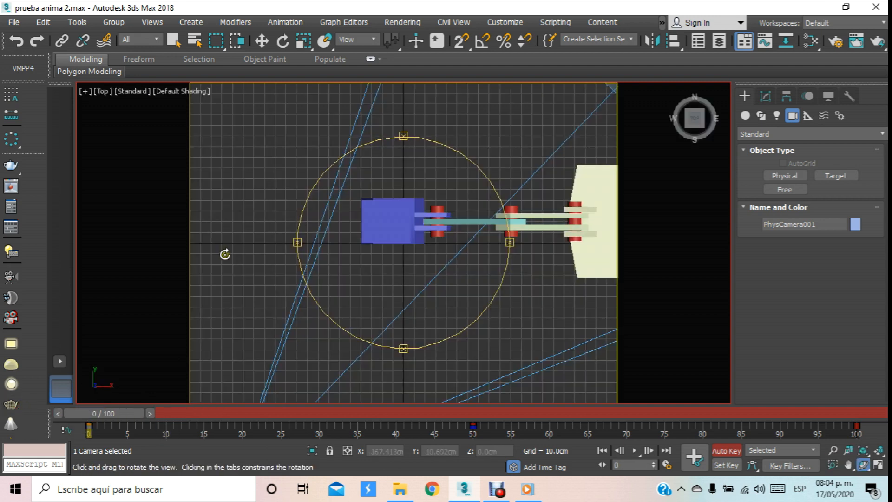
key("w")
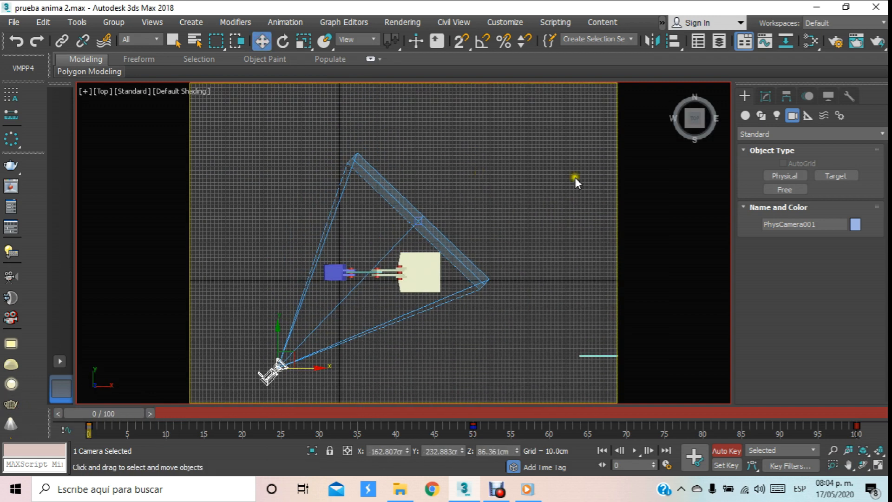
left_click(761, 115)
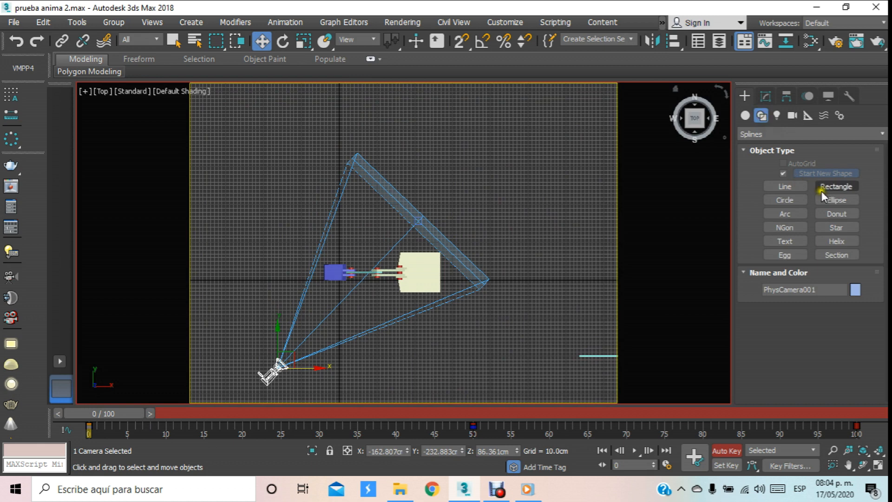
left_click(783, 200)
left_click_drag(373, 273, 348, 102)
scroll(359, 122, "down", 2)
key("w")
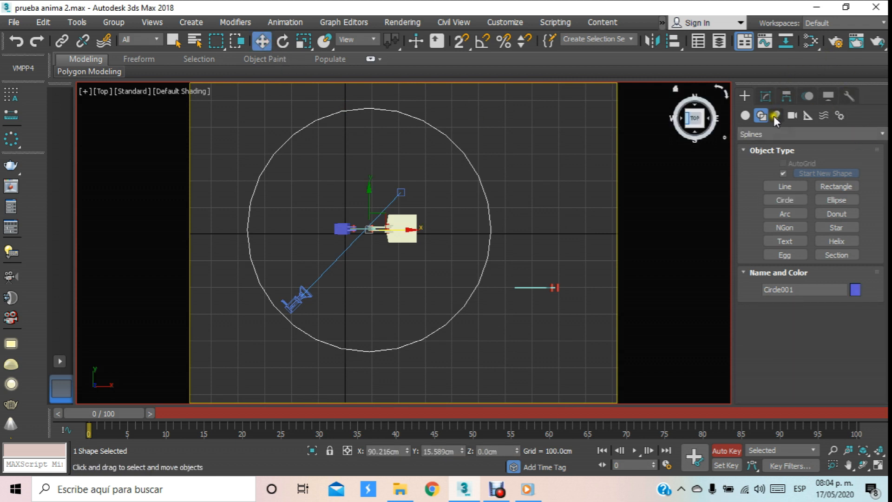
Step: Create a second Physical camera on the circle's edge at the bucket side, aimed at the excavator
left_click(791, 116)
left_click(790, 177)
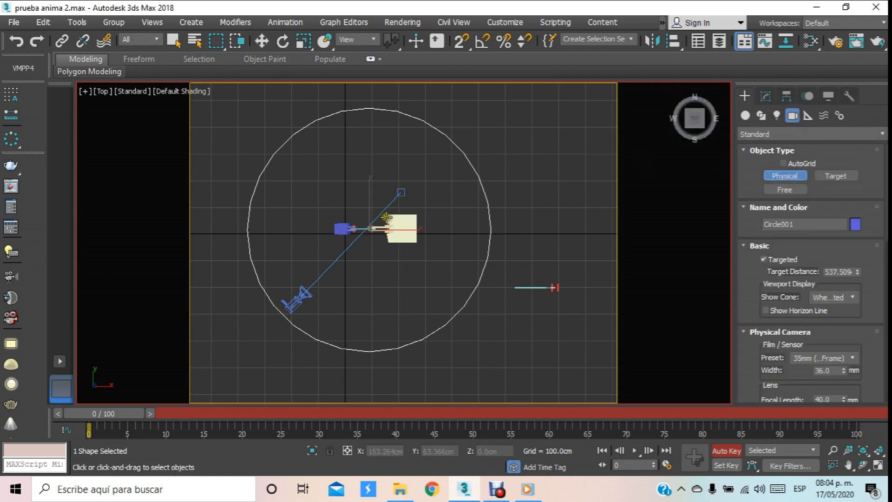
left_click_drag(245, 251, 398, 207)
left_click(261, 41)
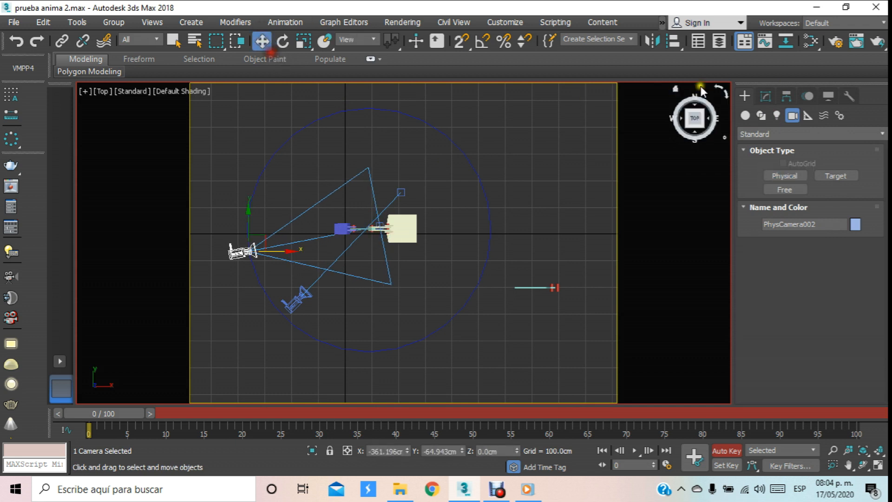
Step: Set the new camera's exposure gain to Manual at 800 ISO, deselect everything and pick that camera again
left_click(766, 96)
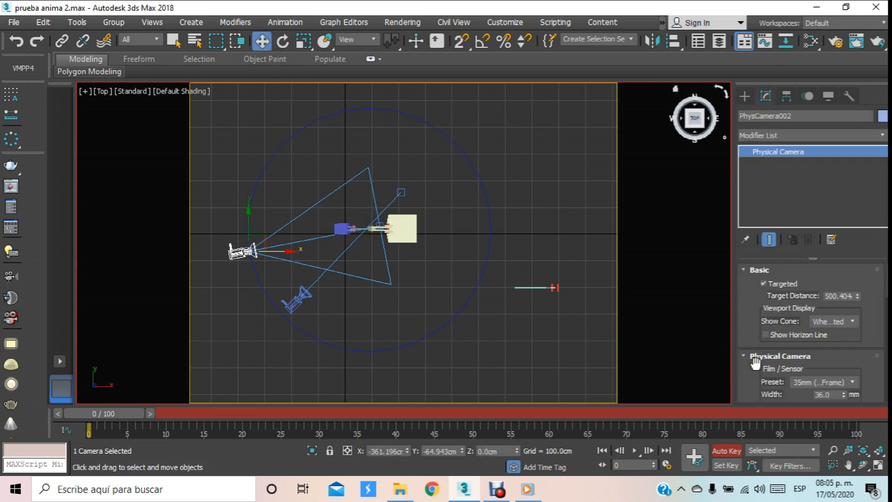
scroll(755, 361, "down", 10)
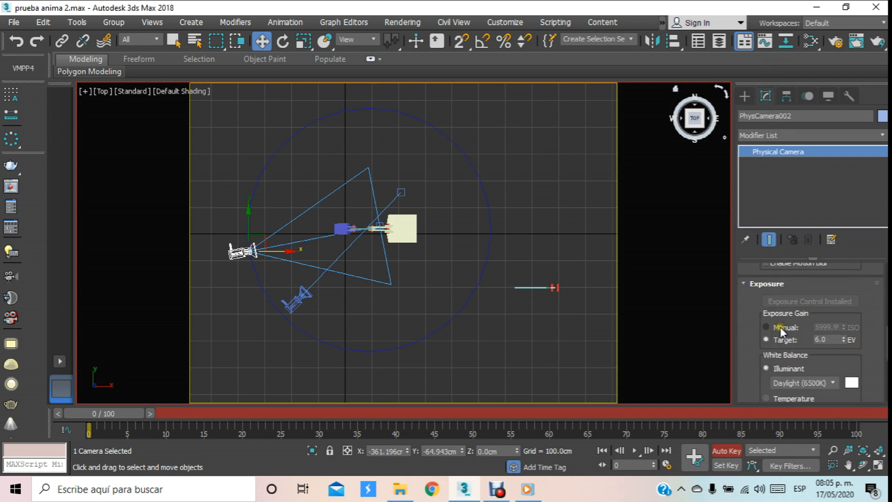
double_click(838, 326)
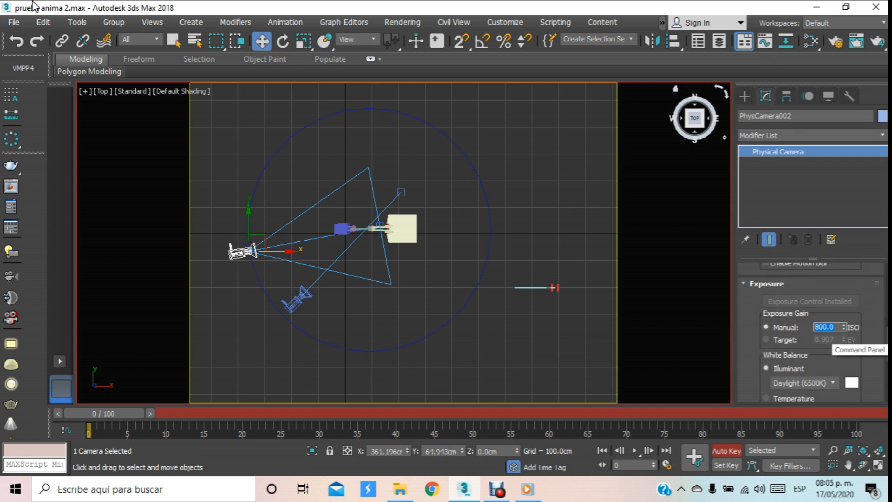
left_click(487, 131)
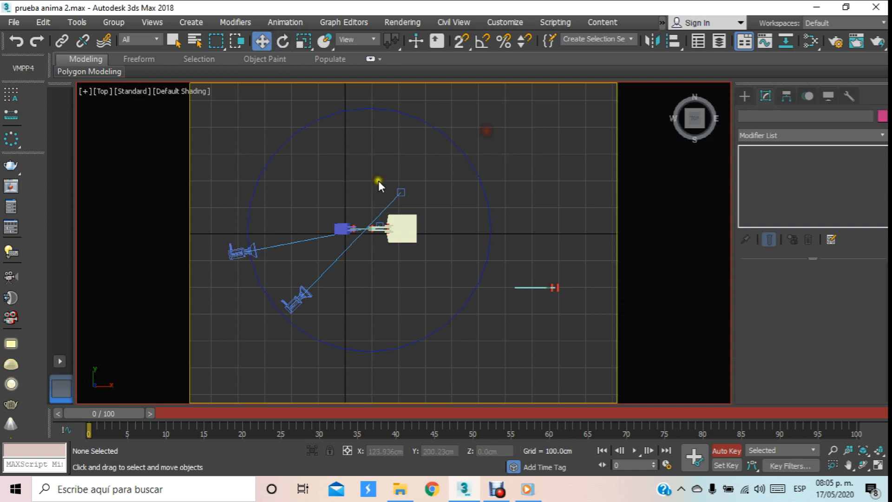
left_click(250, 263)
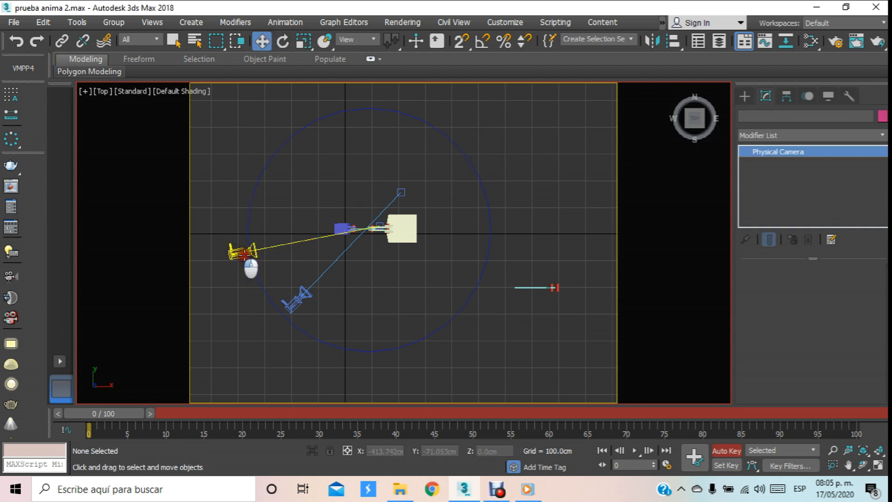
Step: In the Front view, raise the circle spline to about 117 cm and the second camera to about 135 cm in Z
left_click(441, 323)
key("f")
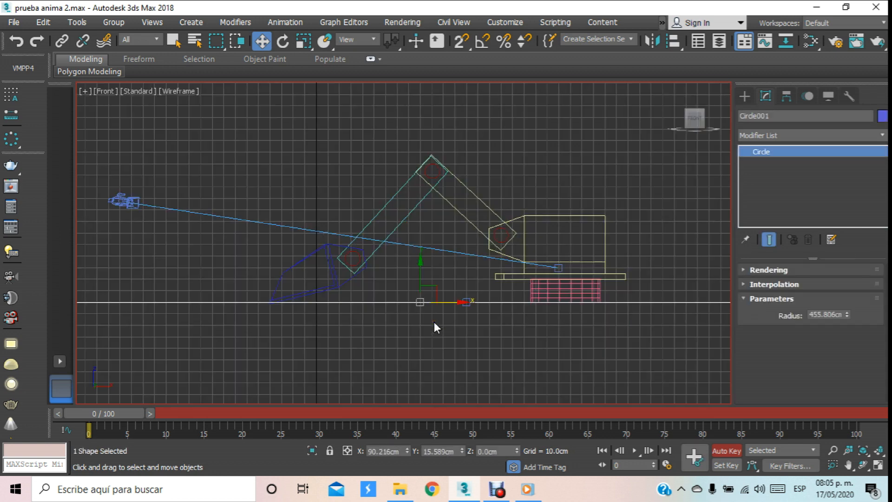
scroll(437, 302, "down", 4)
left_click_drag(416, 283, 424, 235)
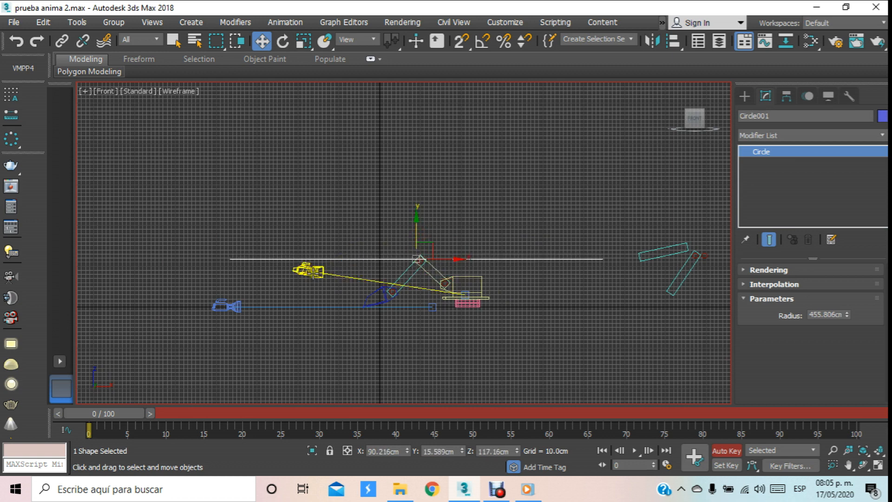
left_click(224, 300)
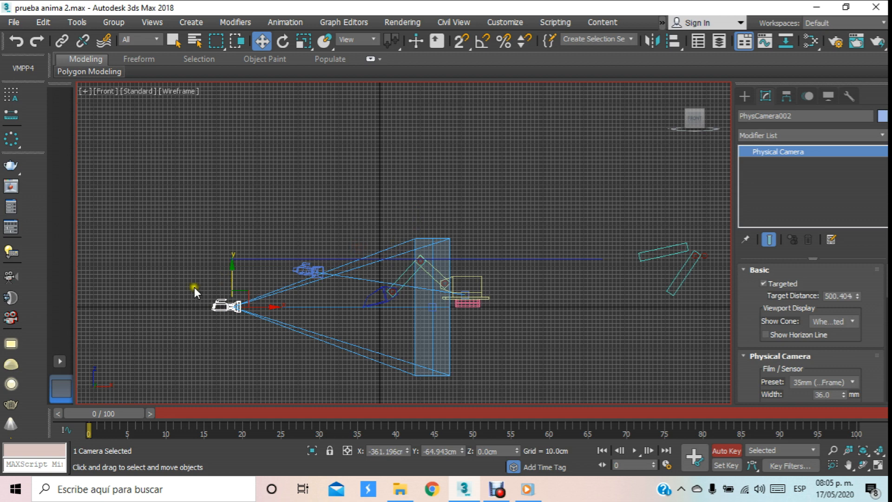
left_click_drag(228, 285, 234, 227)
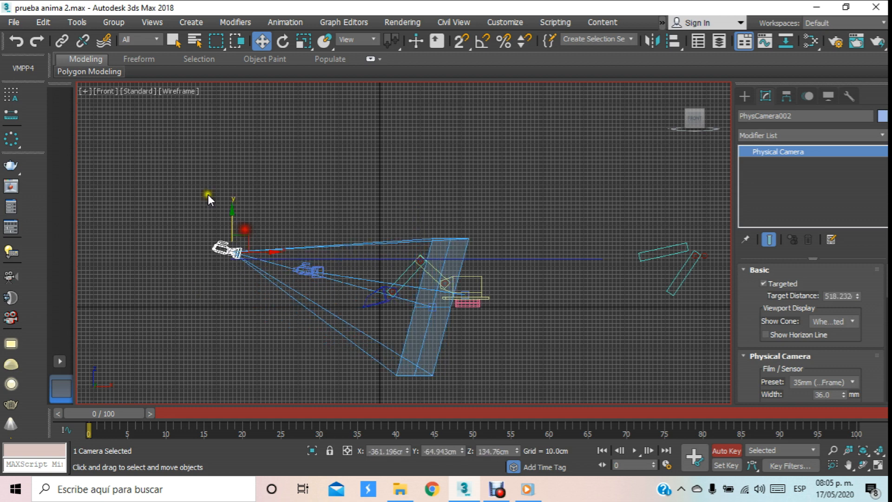
Step: View the scene through PhysCamera002 and display it with Default Shading
left_click(107, 90)
mouse_move(163, 103)
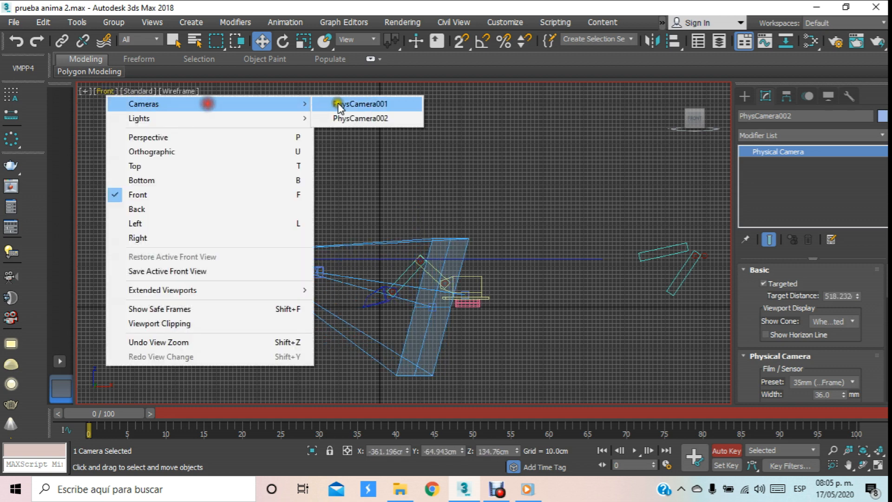
left_click(363, 119)
left_click(206, 90)
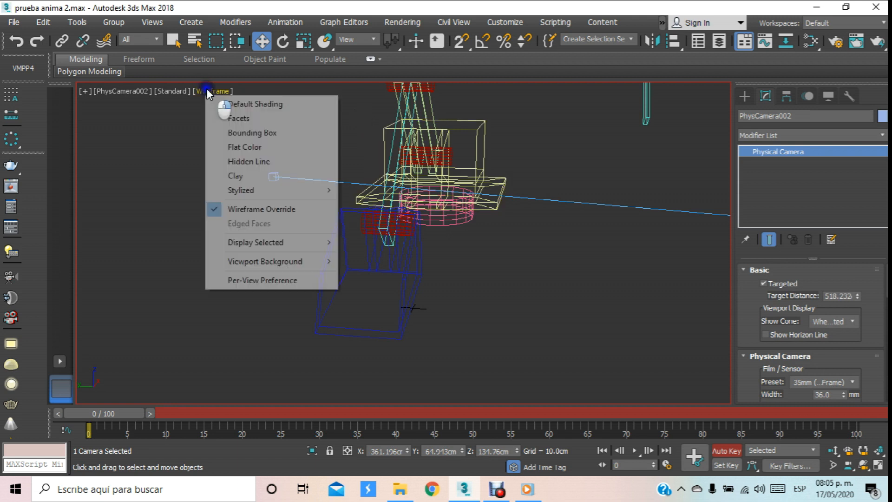
left_click(249, 105)
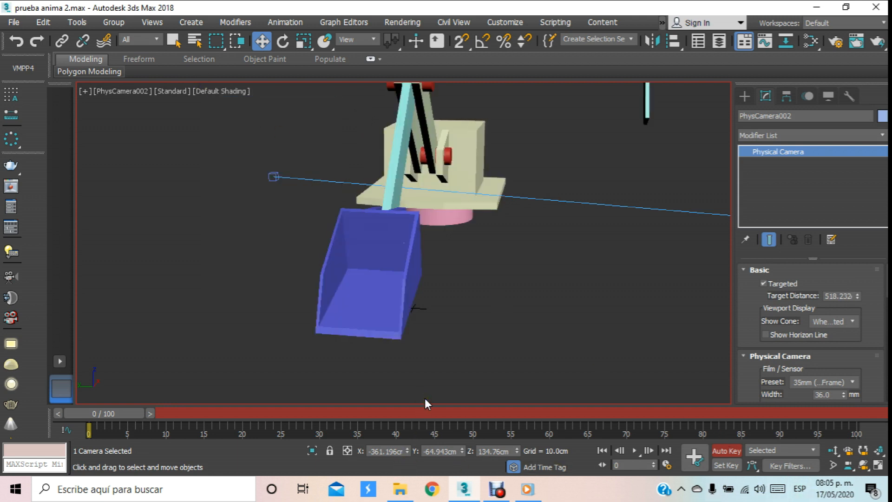
Step: In the Top view, scale the circle spline up uniformly to about one and a half times its size
key("t")
scroll(436, 322, "down", 2)
left_click(456, 276)
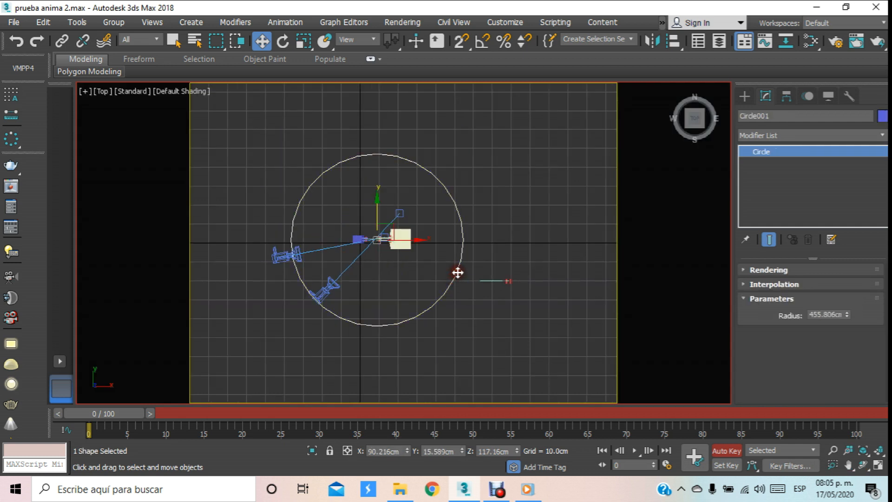
left_click(304, 41)
left_click_drag(378, 236, 380, 195)
left_click(262, 41)
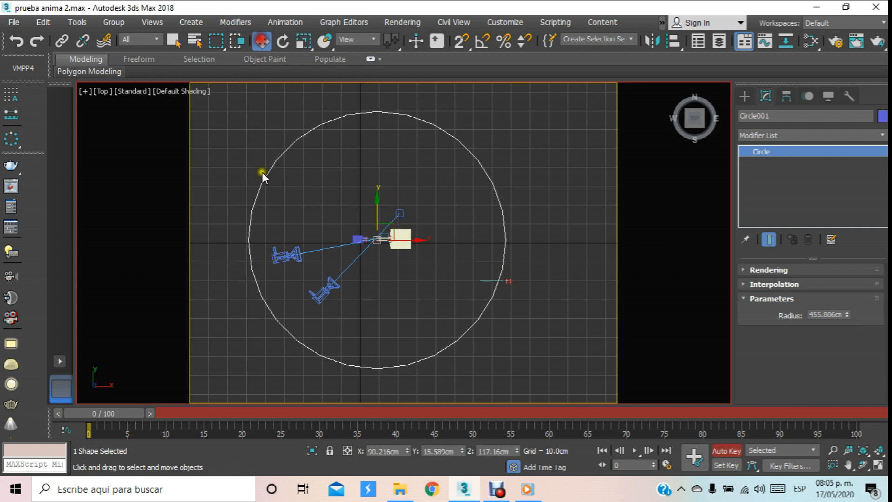
Step: Move the second camera outward along X to about -561 cm and check the framing through PhysCamera002
left_click(287, 254)
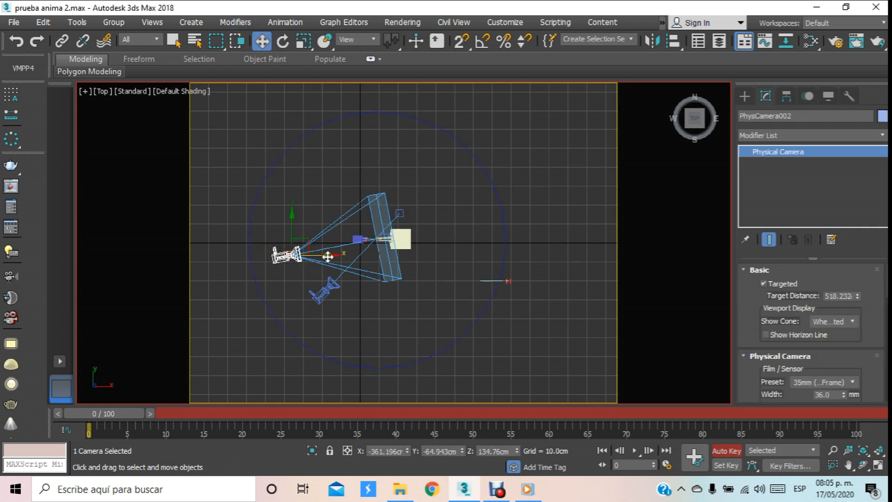
left_click_drag(329, 256, 289, 250)
left_click(97, 92)
mouse_move(116, 104)
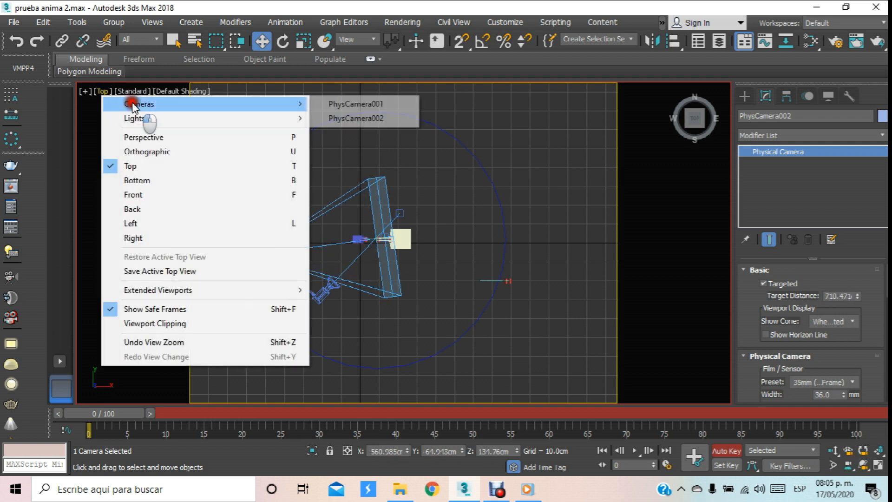
left_click(374, 119)
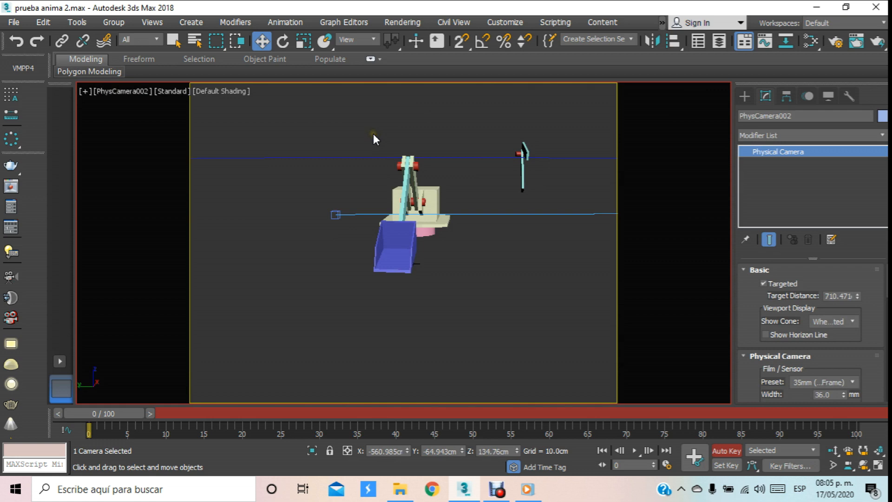
Step: Return to the Top view and scale the circle spline down uniformly to about 130 %
key("t")
scroll(373, 139, "down", 8)
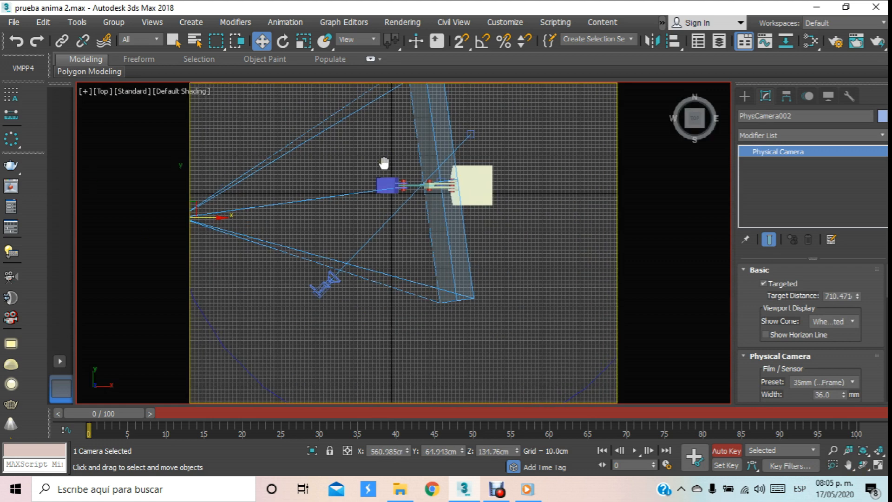
scroll(337, 181, "down", 2)
left_click(294, 143)
left_click(304, 41)
left_click_drag(419, 201, 414, 209)
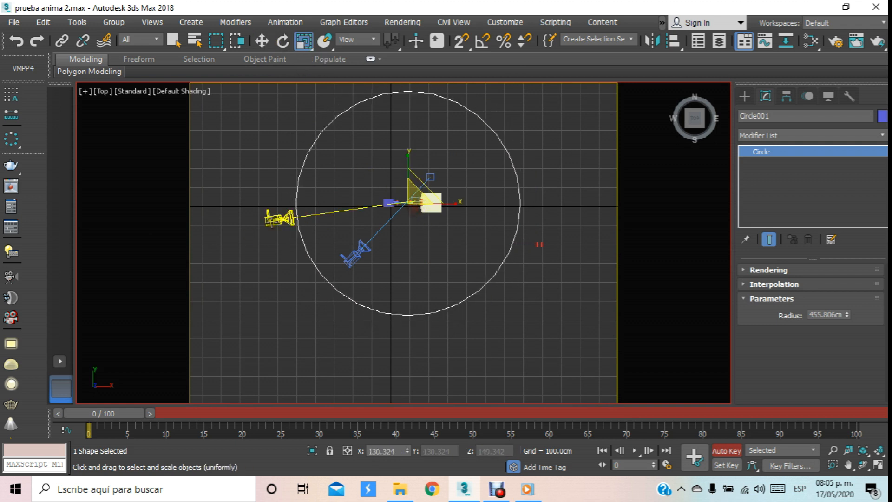
Step: Move the second camera back inward along X to about -425 cm and check the framing through PhysCamera002
left_click(292, 229)
left_click(268, 41)
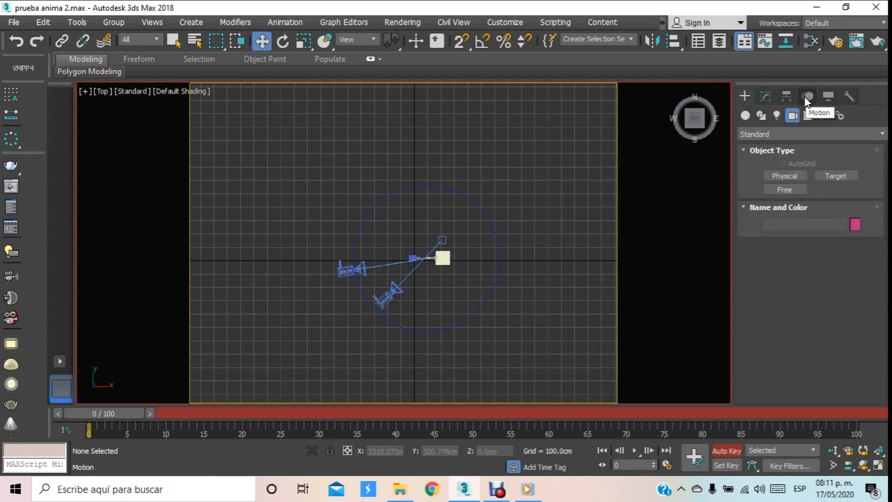
left_click(336, 269)
left_click(102, 91)
mouse_move(142, 104)
left_click(377, 119)
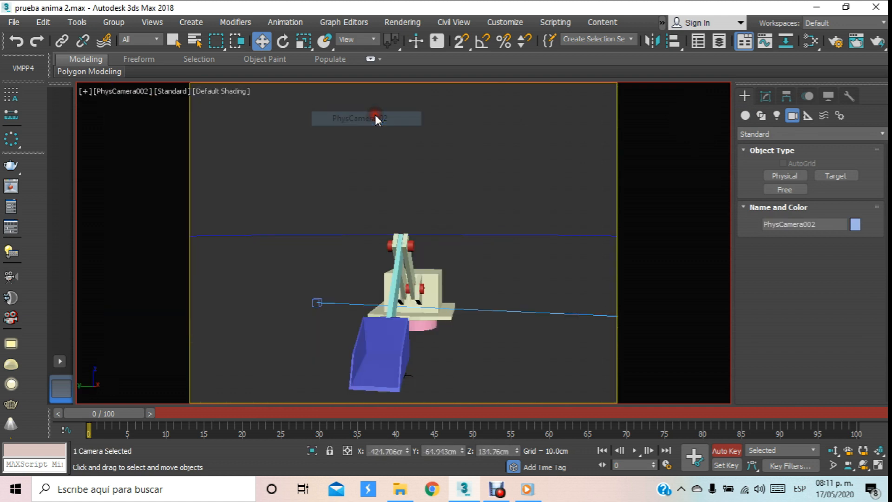
middle_click_drag(365, 196, 365, 194)
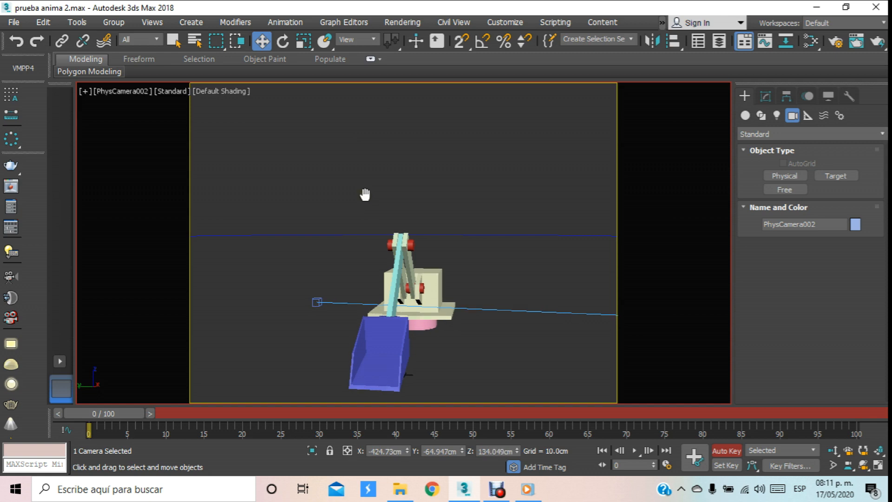
Step: Back in the Top view, select the second camera and open the Conversion Tools of its motion path
key("t")
scroll(365, 196, "down", 5)
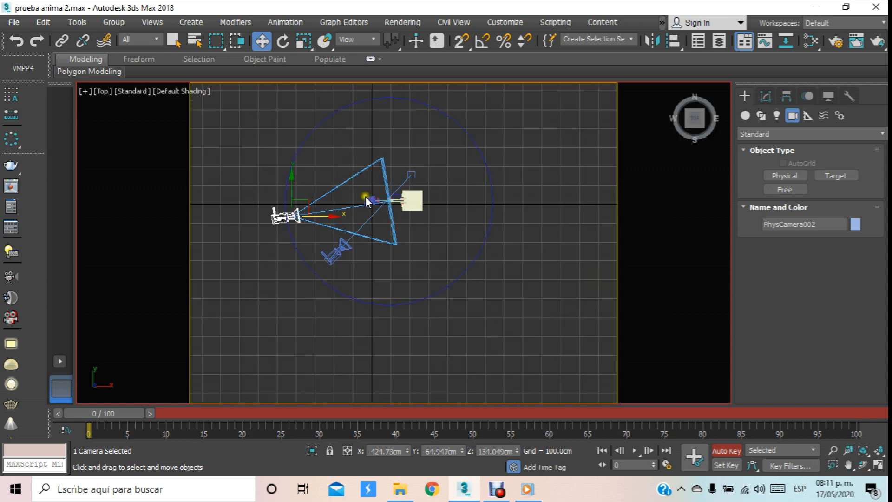
scroll(316, 238, "up", 3)
left_click(306, 182)
left_click(286, 216)
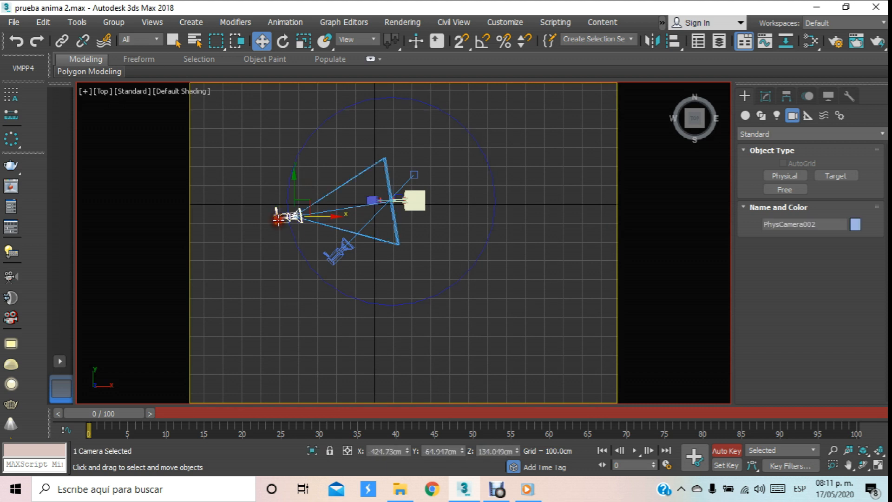
left_click(805, 95)
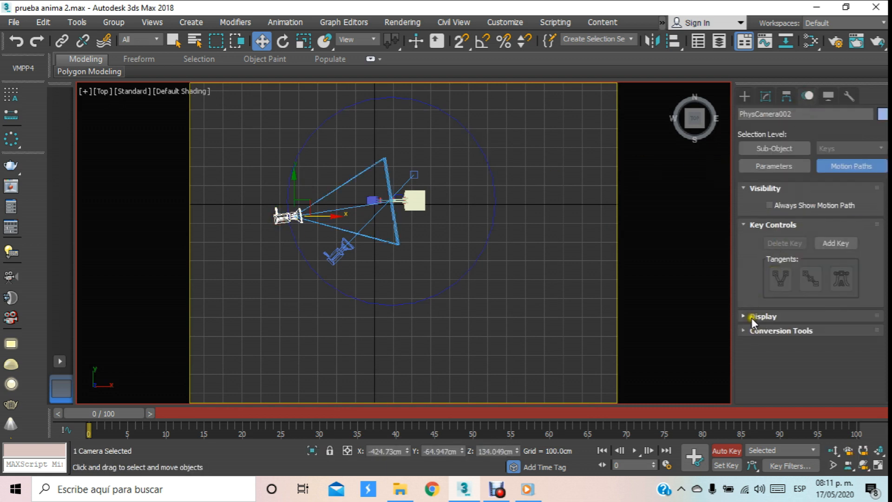
left_click(753, 331)
left_click_drag(752, 275, 751, 266)
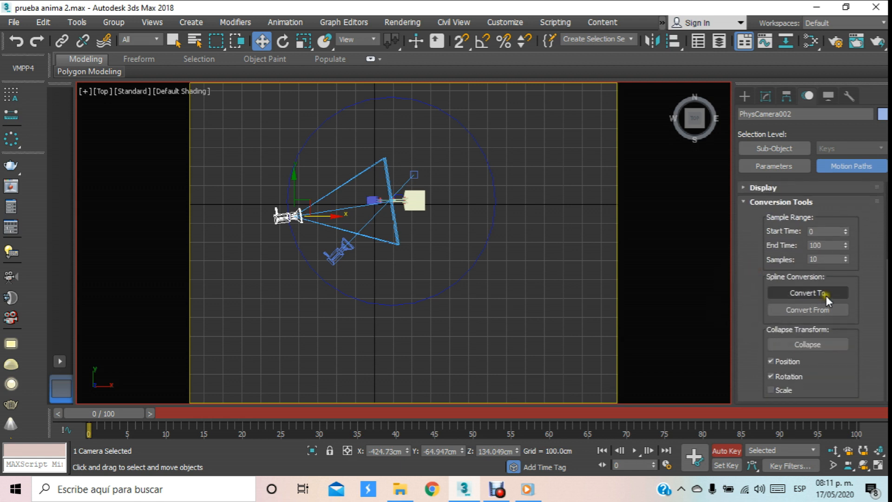
Step: Try converting the circle spline into the camera's motion path with 10 samples, and undo the conversion
left_click(821, 313)
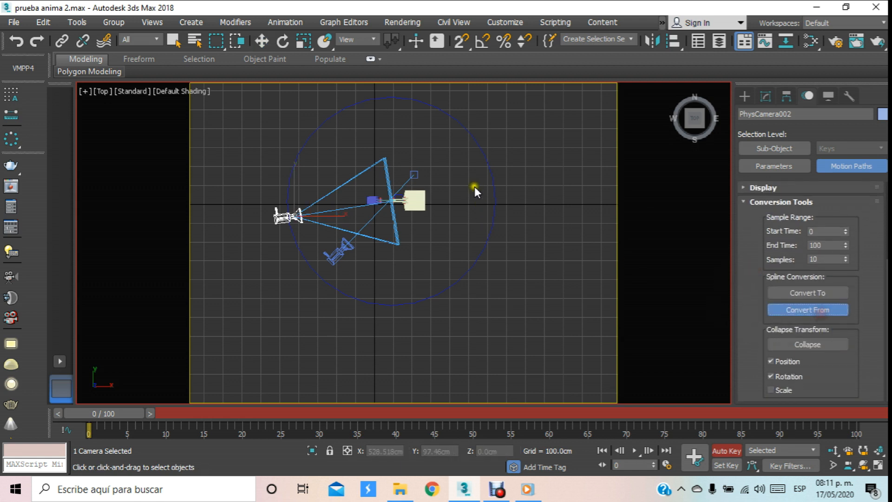
left_click(483, 148)
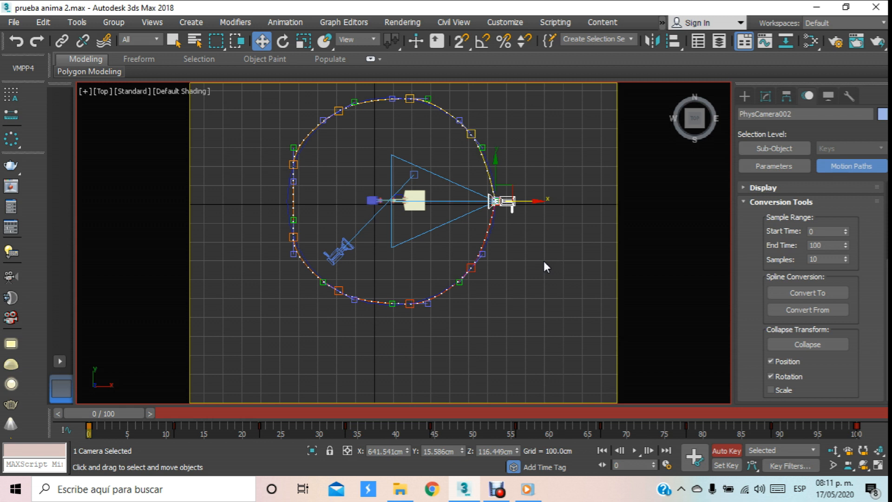
key("ctrl+z")
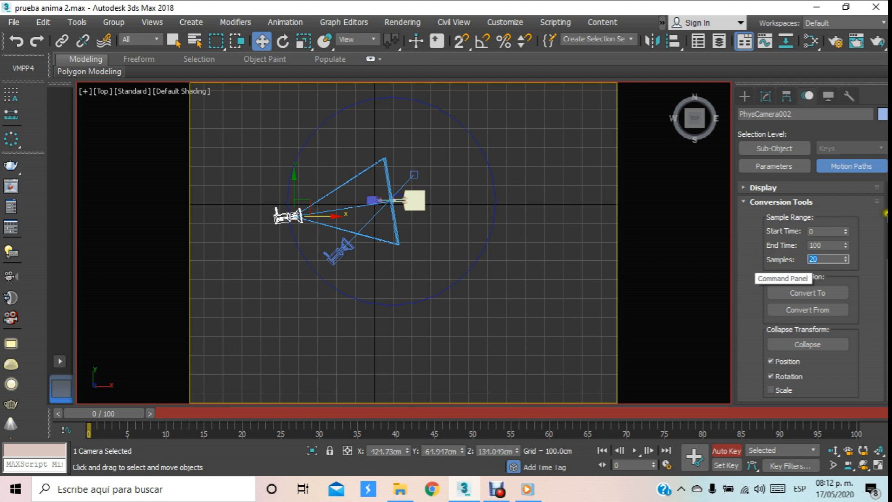
Step: Set the samples to 20 and convert the circle spline into the second camera's motion path
left_click(820, 312)
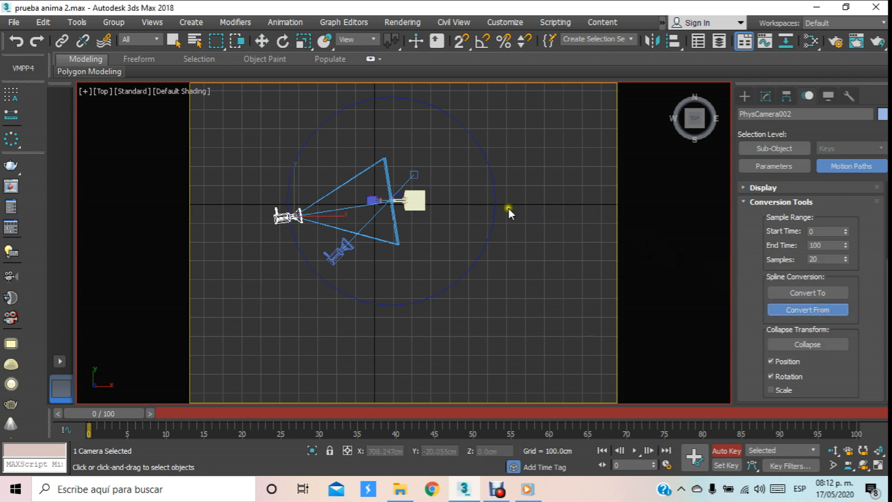
left_click(494, 200)
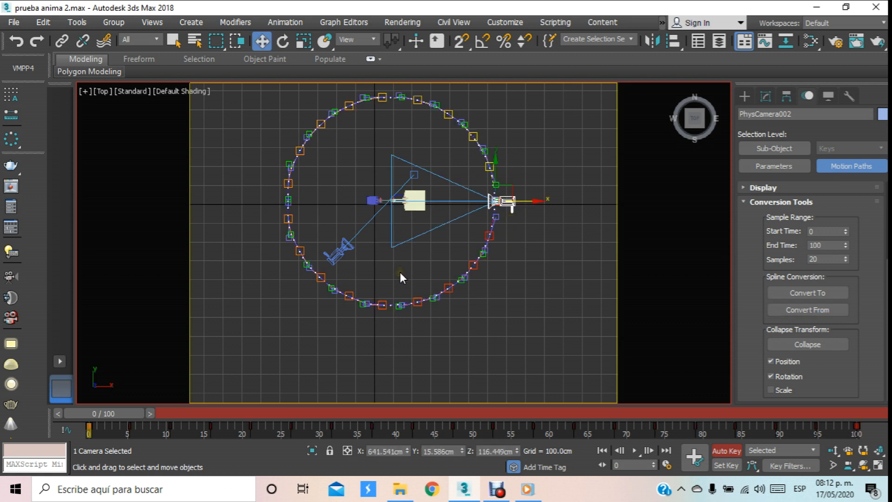
middle_click_drag(400, 272, 400, 279)
Step: Switch the viewport to PhysCamera002 and play the animation to review the camera's travel around the excavator
mouse_move(118, 414)
left_mouse_down()
mouse_move(635, 444)
mouse_move(858, 421)
mouse_move(559, 442)
mouse_move(117, 426)
mouse_move(850, 416)
mouse_move(455, 424)
mouse_move(106, 415)
left_mouse_up()
key("w")
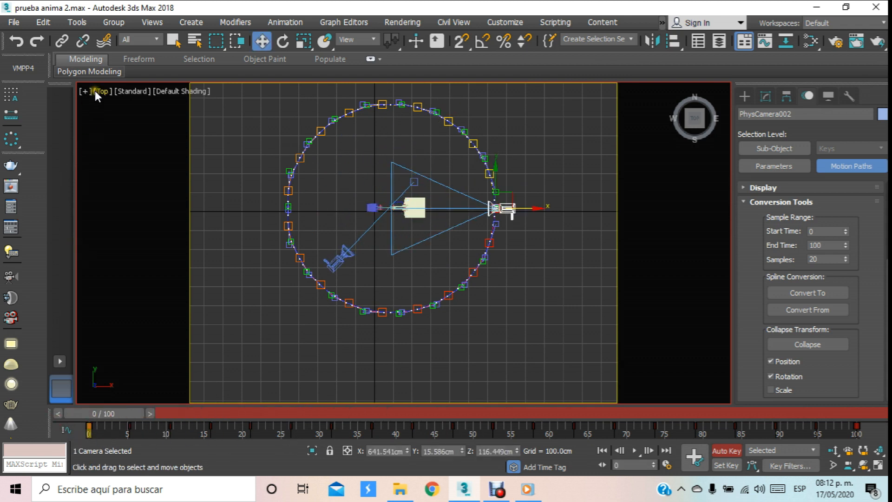
right_click(163, 142)
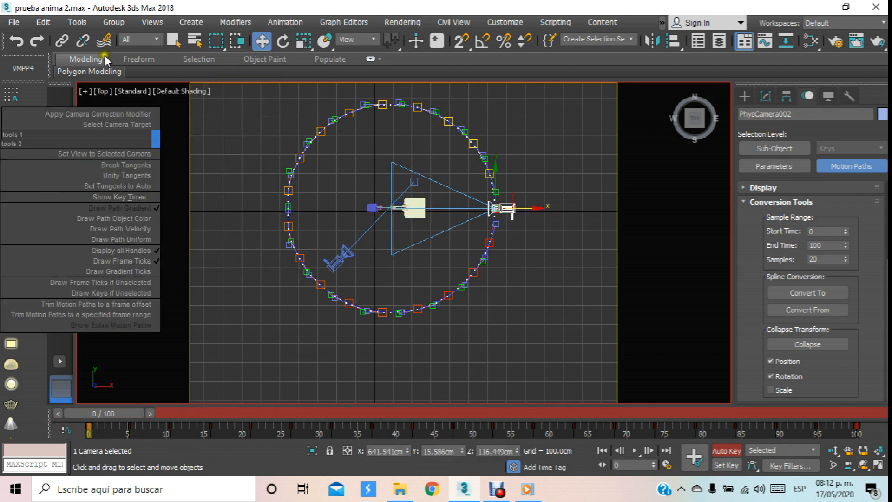
left_click(96, 90)
left_click(97, 91)
mouse_move(209, 104)
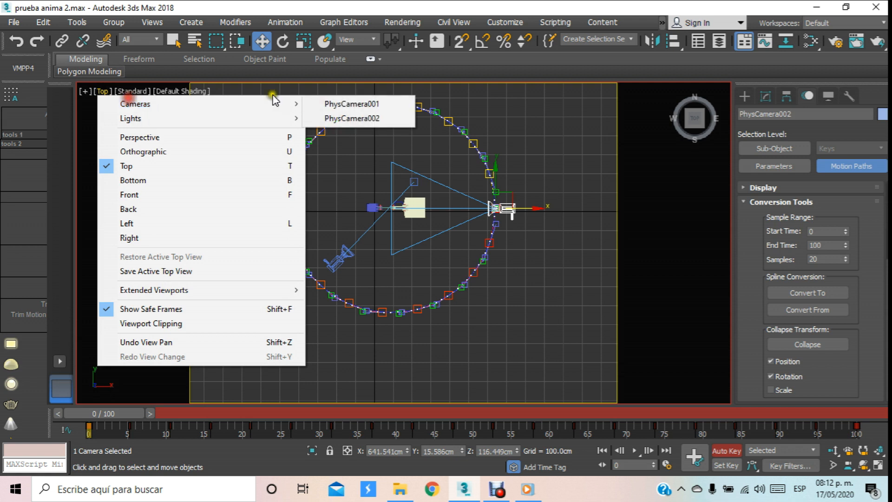
left_click(338, 119)
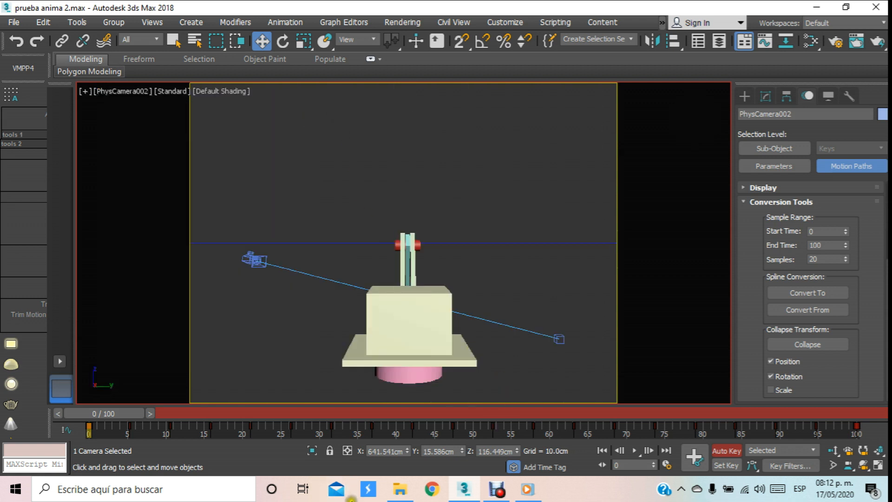
left_click(634, 450)
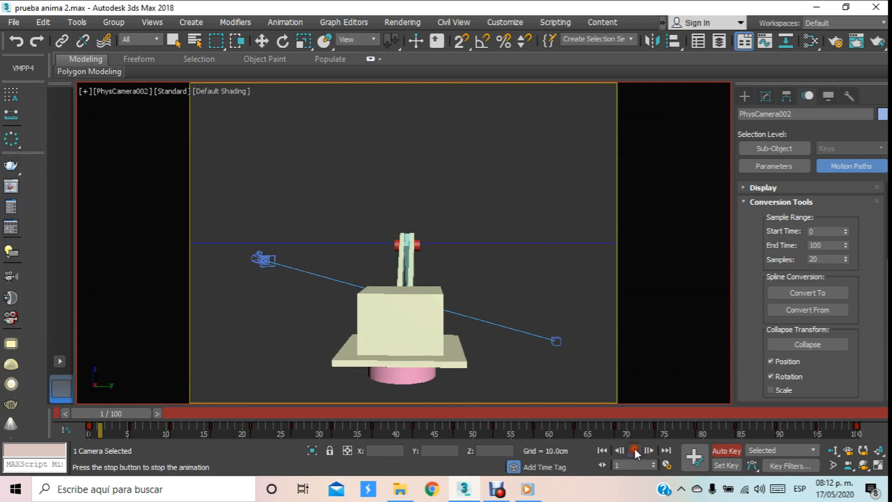